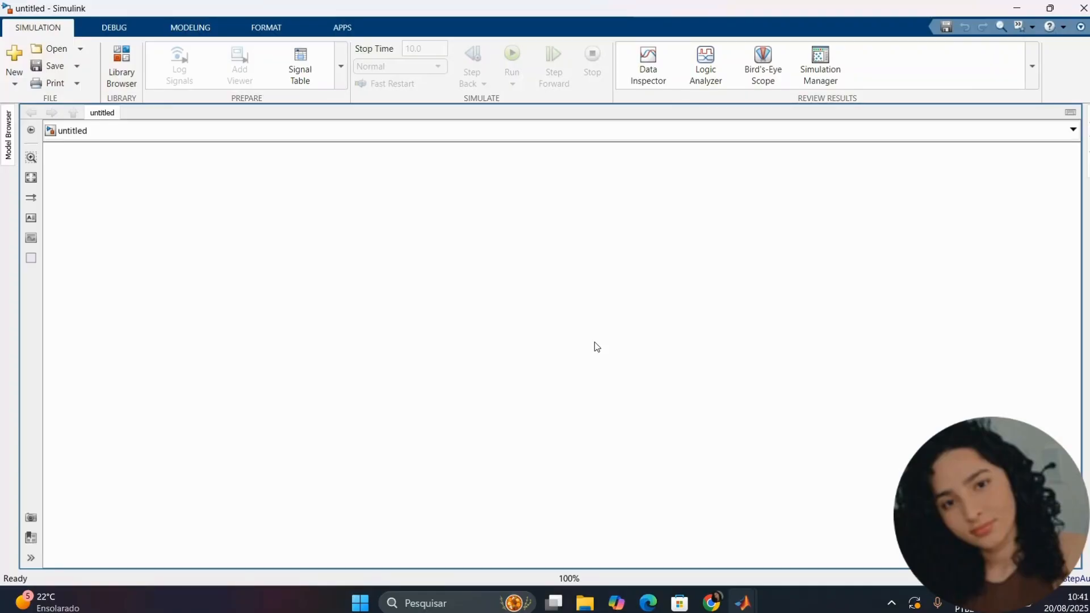
Open the block library and expand Simscape down to Electrical, Specialized Power Systems.
left_click(119, 63)
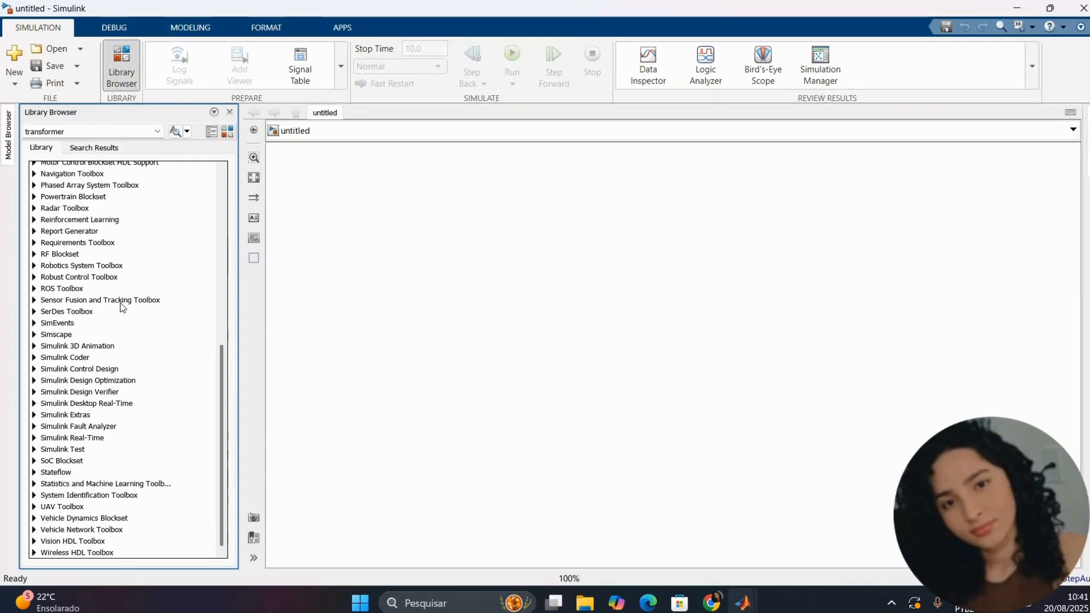
scroll(121, 307, "up", 10)
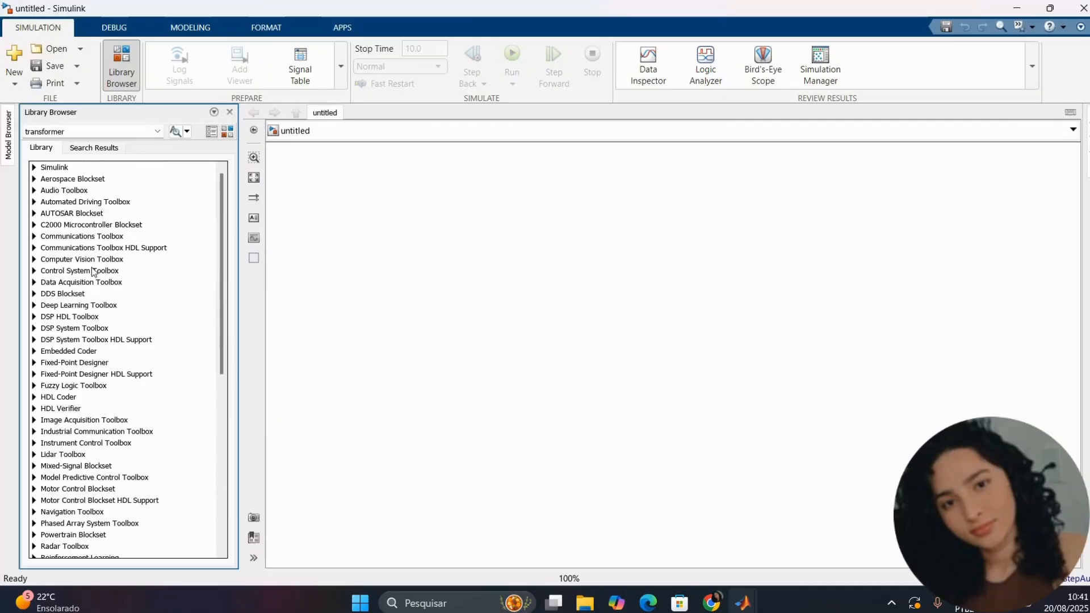
scroll(94, 271, "down", 7)
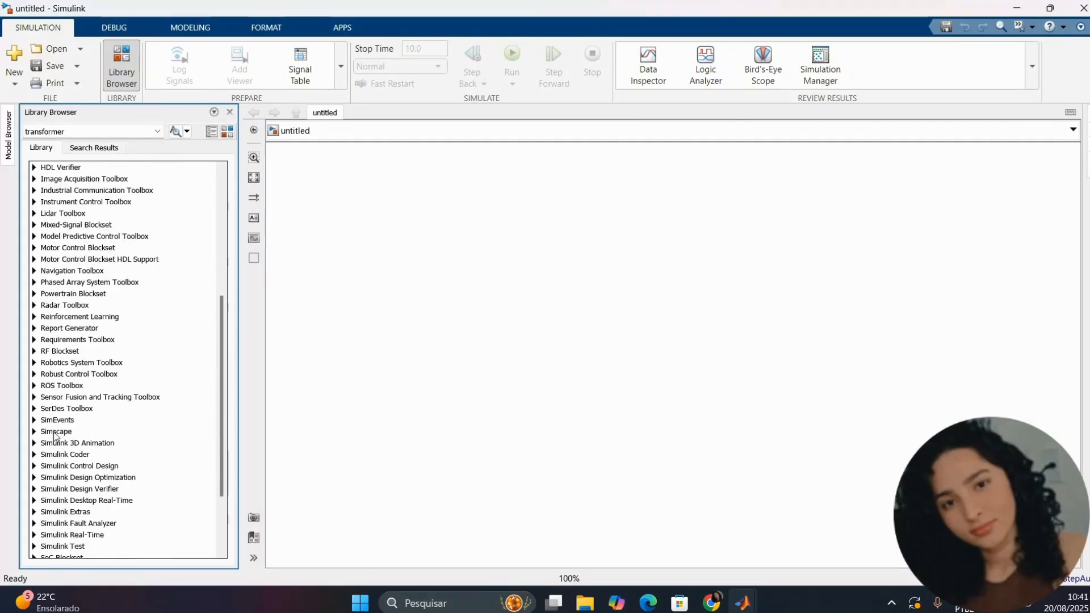
left_click(34, 431)
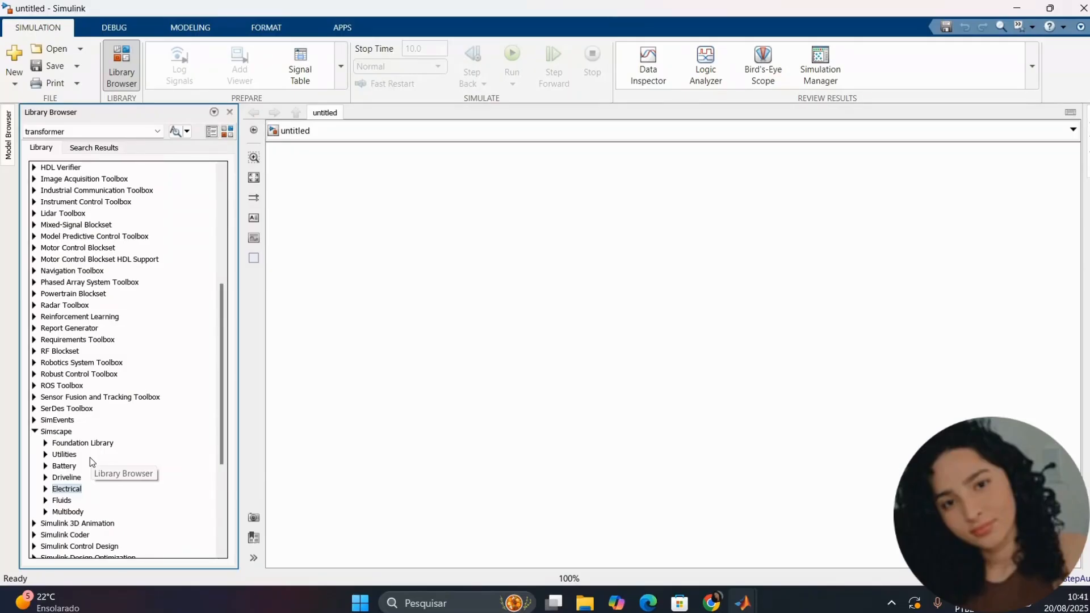
double_click(66, 489)
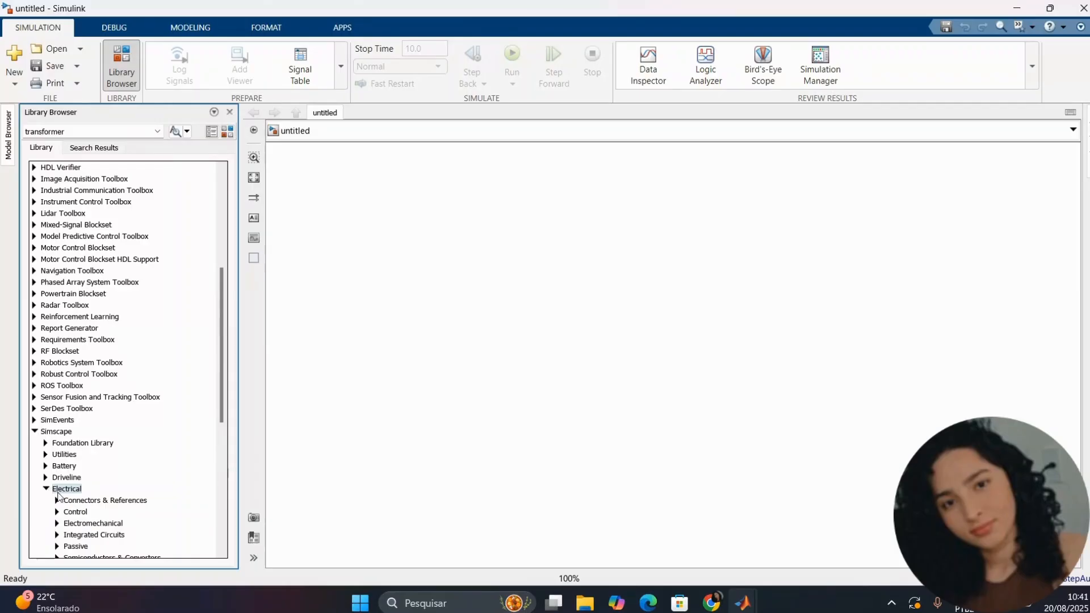
scroll(57, 494, "down", 3)
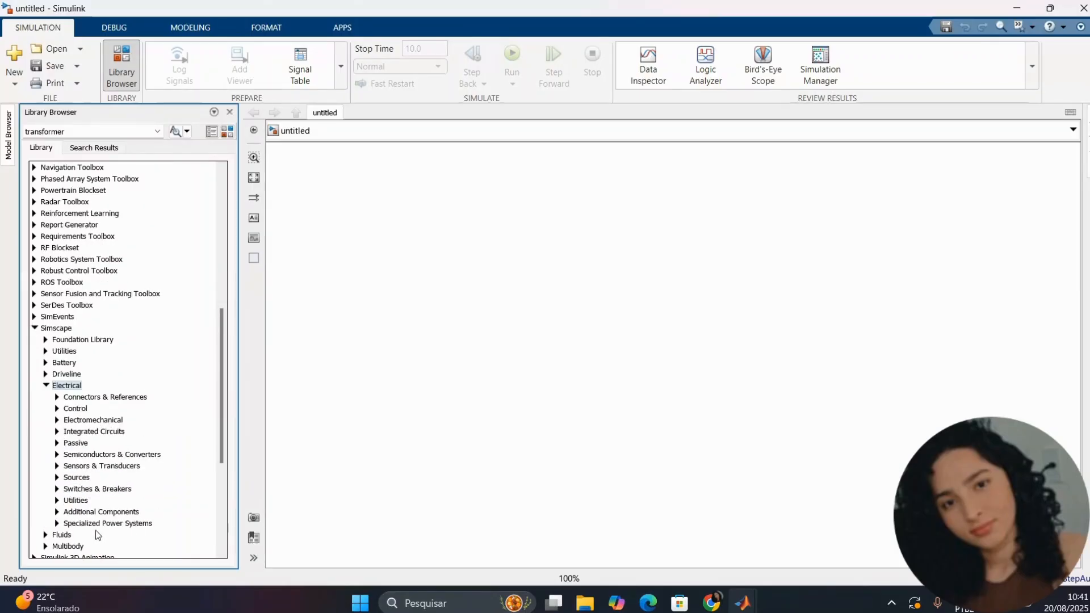
scroll(113, 532, "down", 2)
left_click(58, 455)
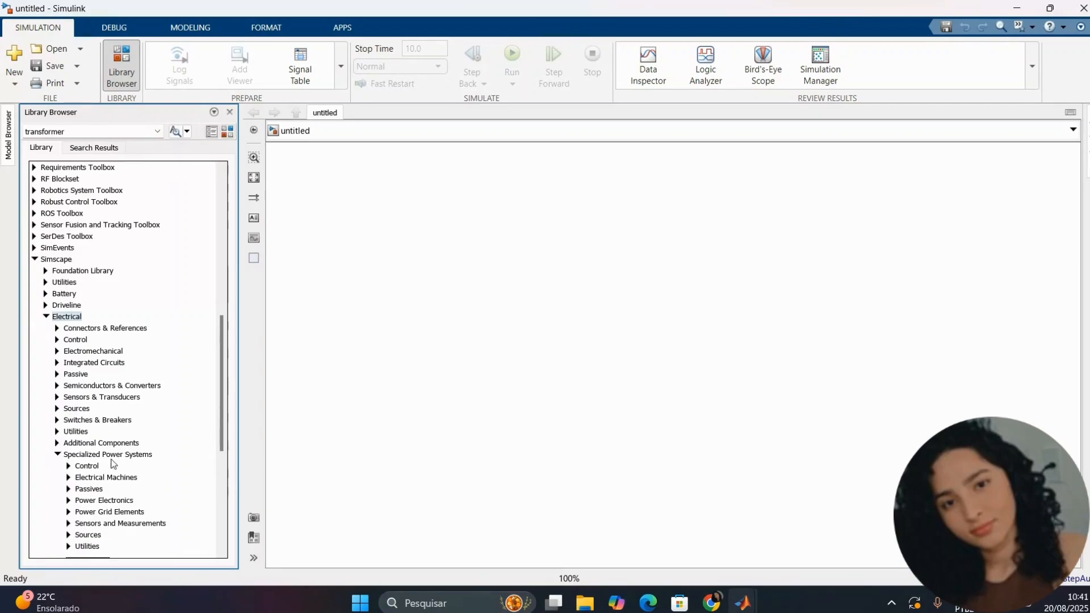
scroll(125, 487, "down", 1)
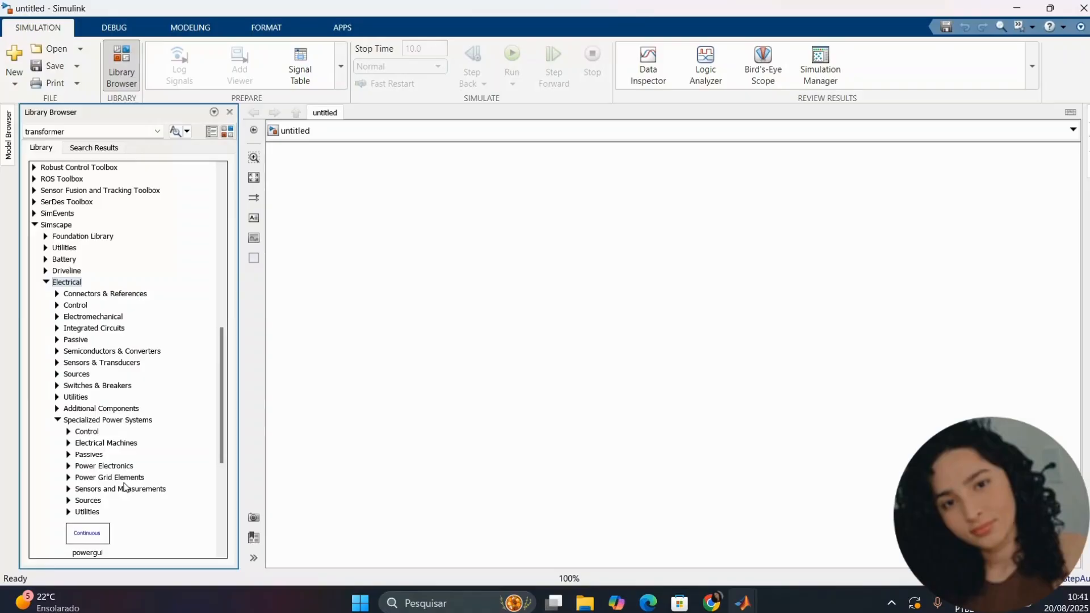
scroll(125, 487, "down", 2)
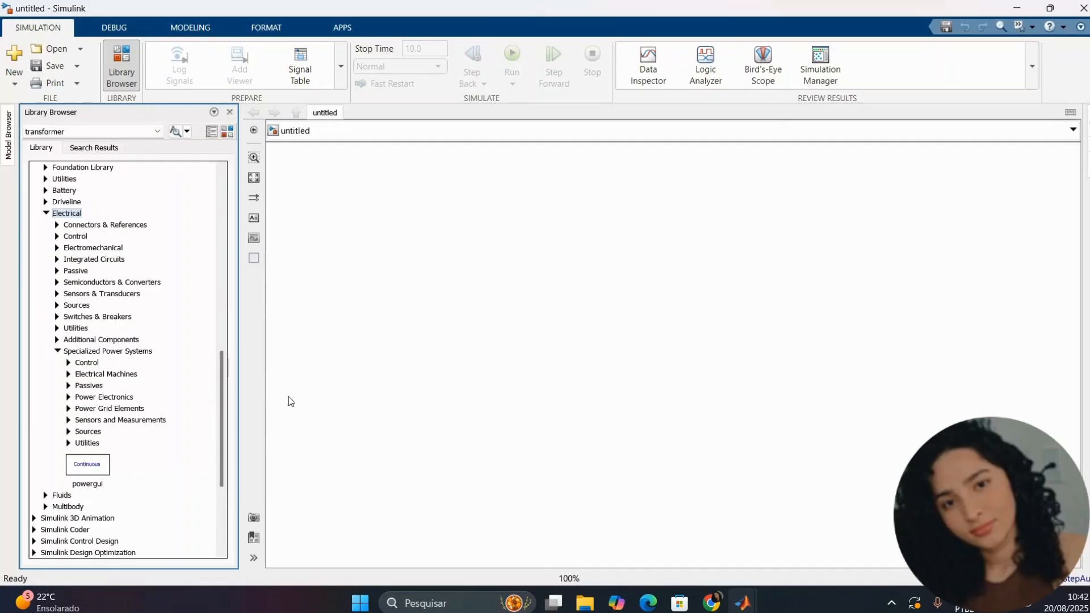
Add a powergui block from Specialized Power Systems to the upper part of the empty model.
left_click(88, 472)
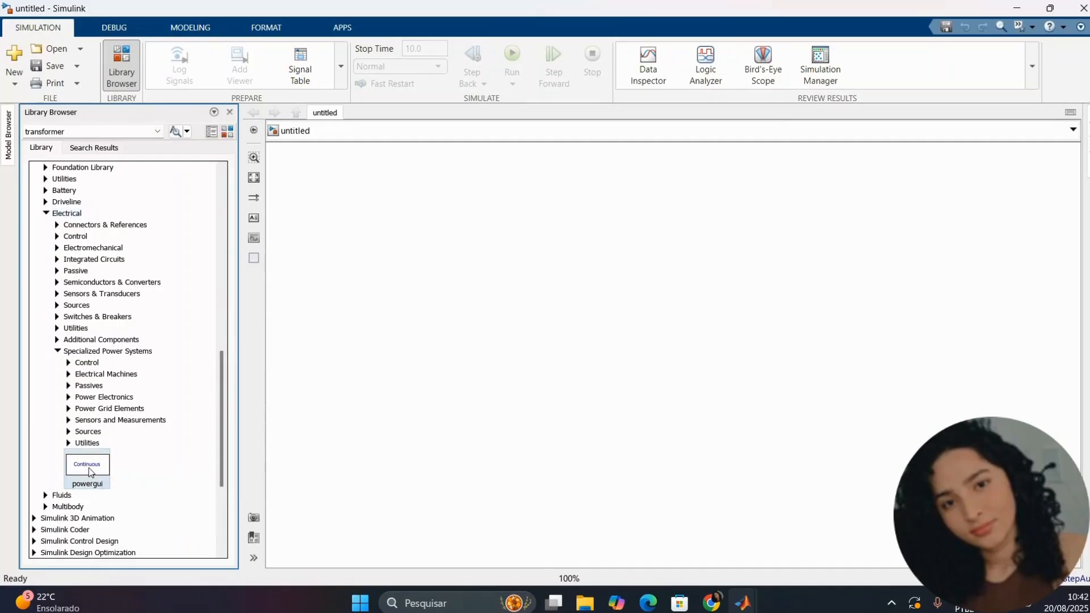
left_click_drag(88, 472, 408, 229)
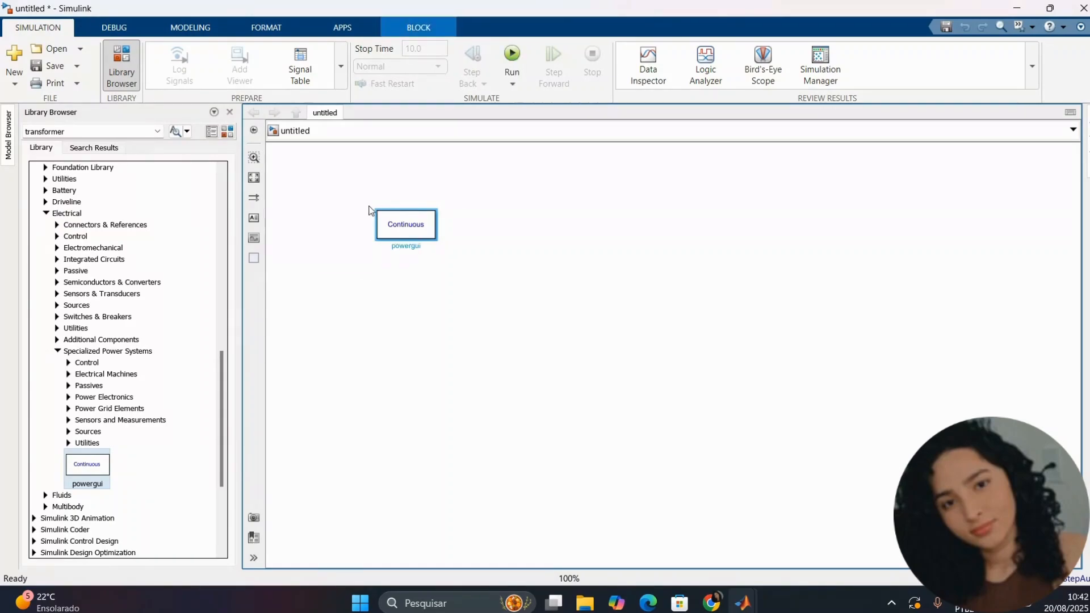
scroll(411, 242, "up", 2)
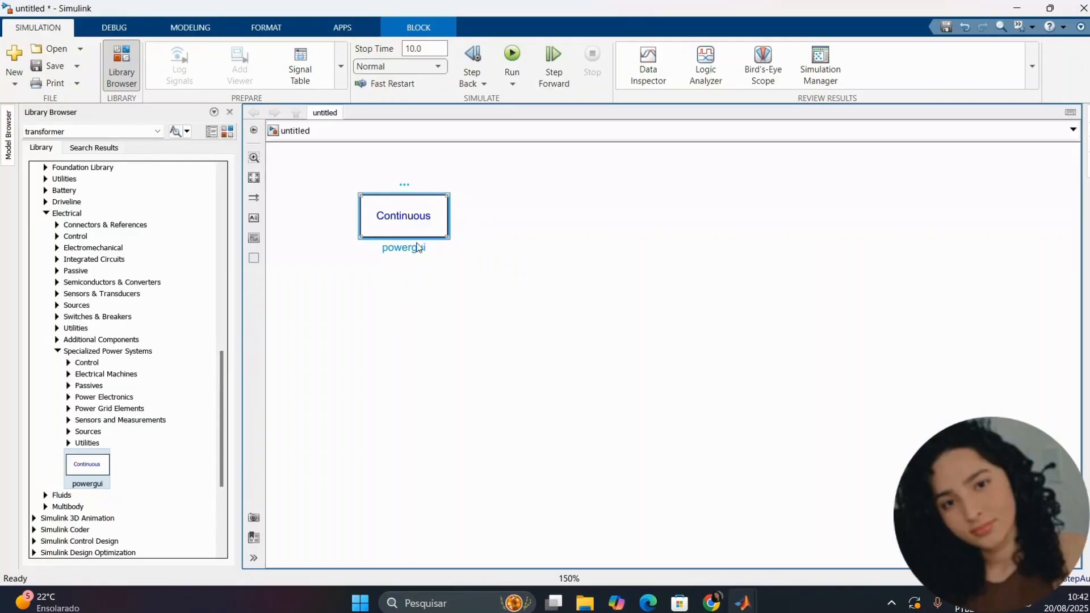
Review the simulation type options in the powergui block parameters, keeping Continuous.
double_click(416, 213)
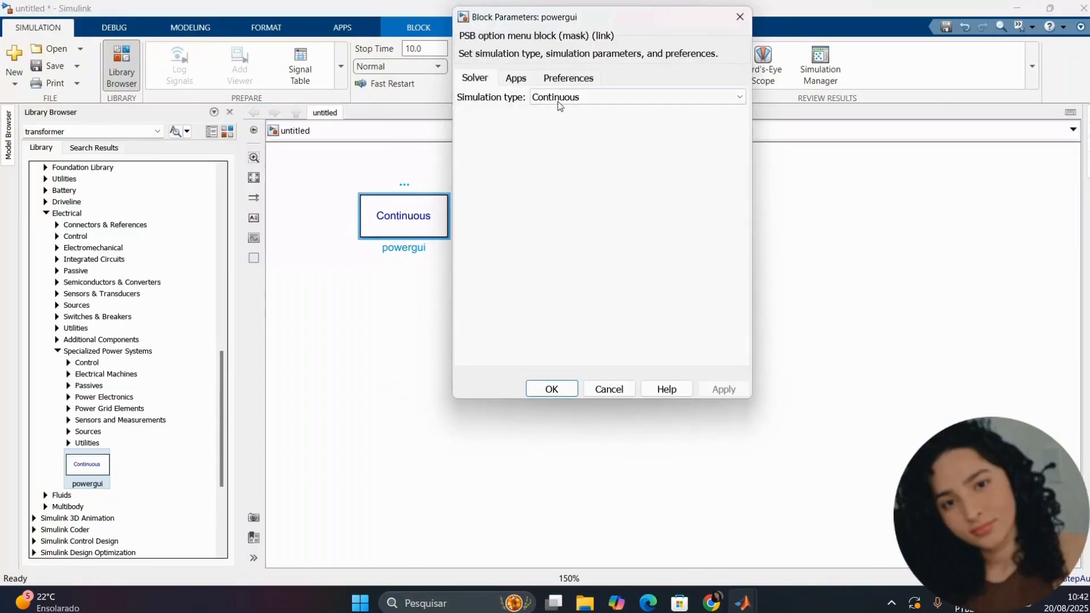
left_click(558, 101)
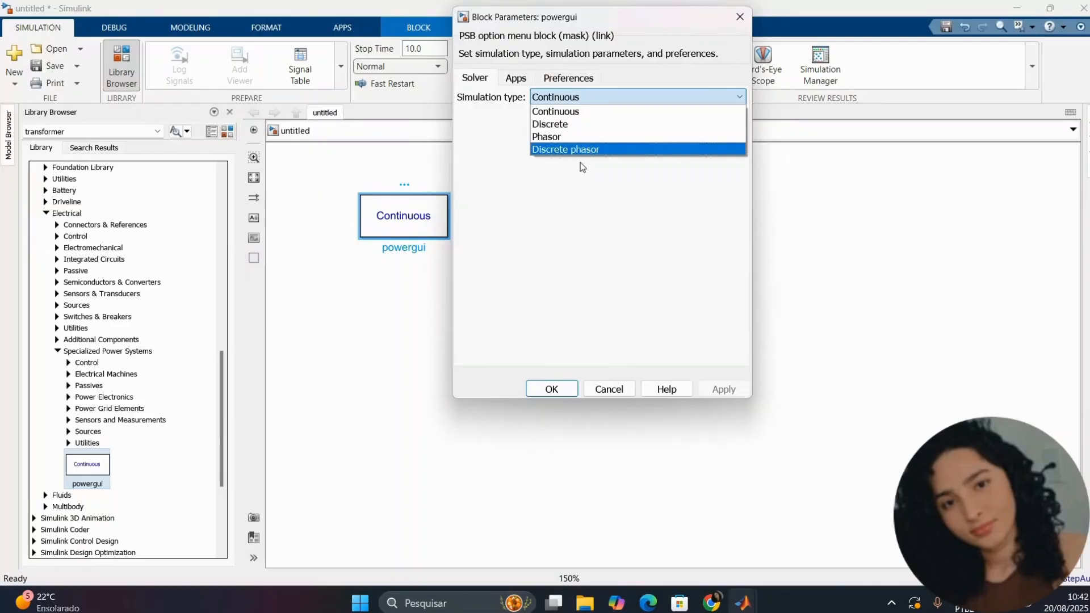
left_click(554, 388)
left_click(553, 388)
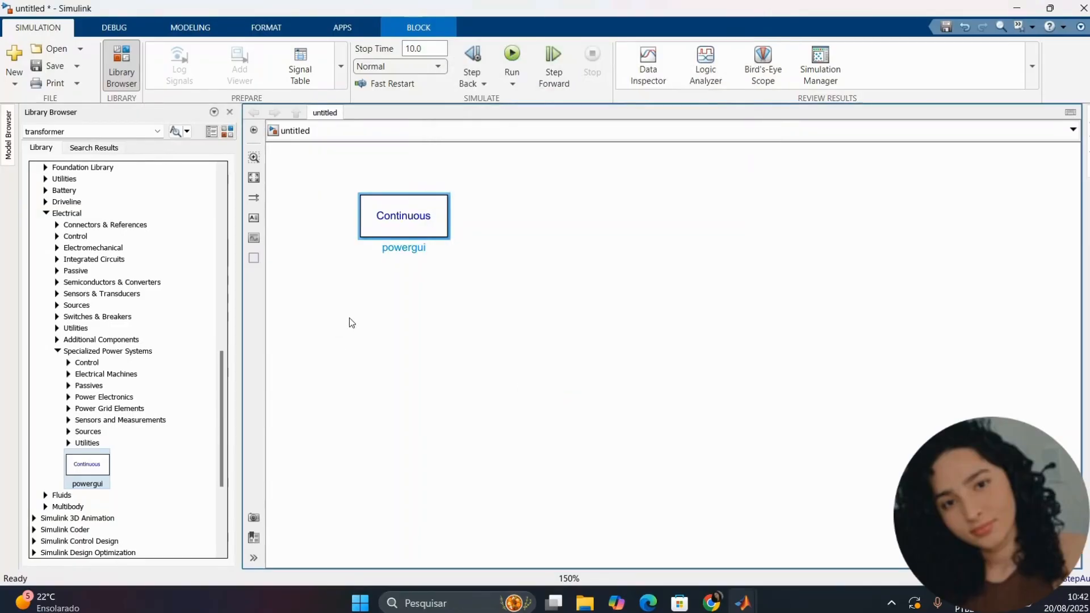
left_click(349, 318)
left_click(420, 224)
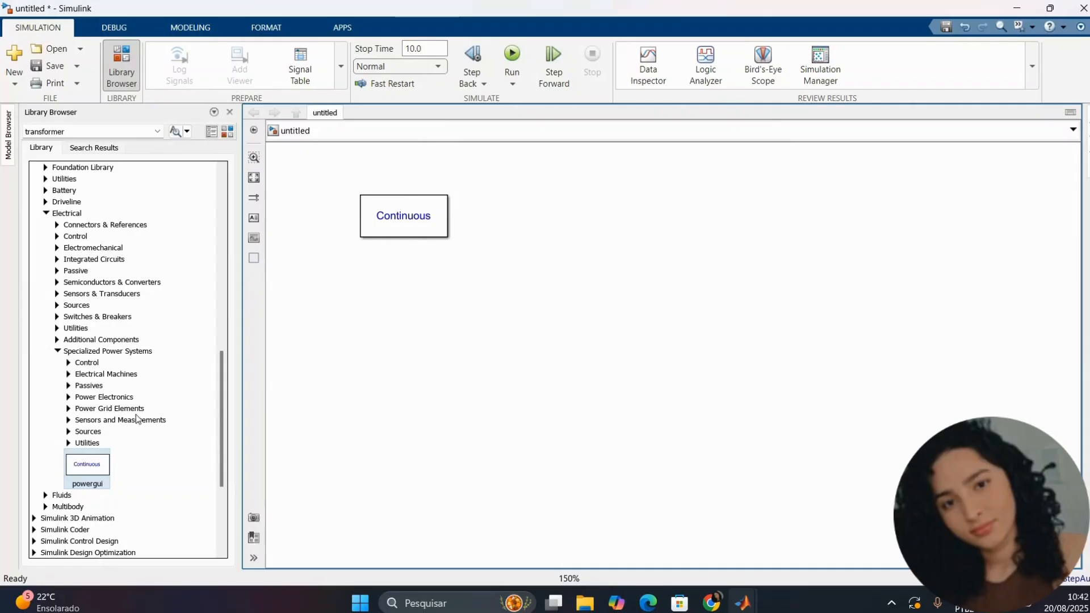
Add a PV Array block from the Specialized Power Systems Sources library below the powergui block.
left_click(66, 449)
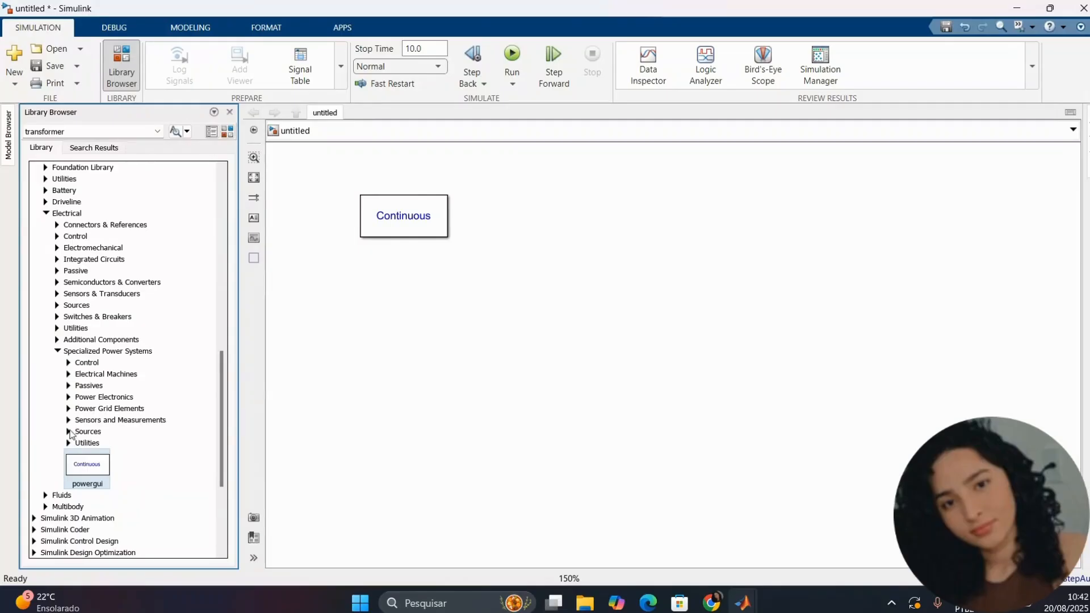
left_click(68, 432)
scroll(111, 491, "down", 3)
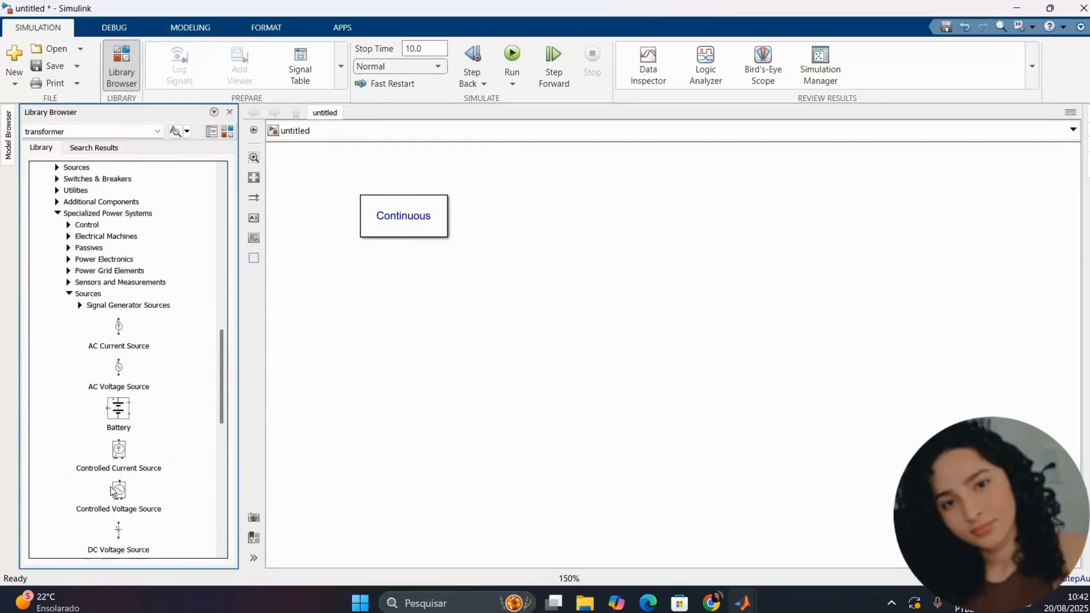
scroll(117, 488, "down", 4)
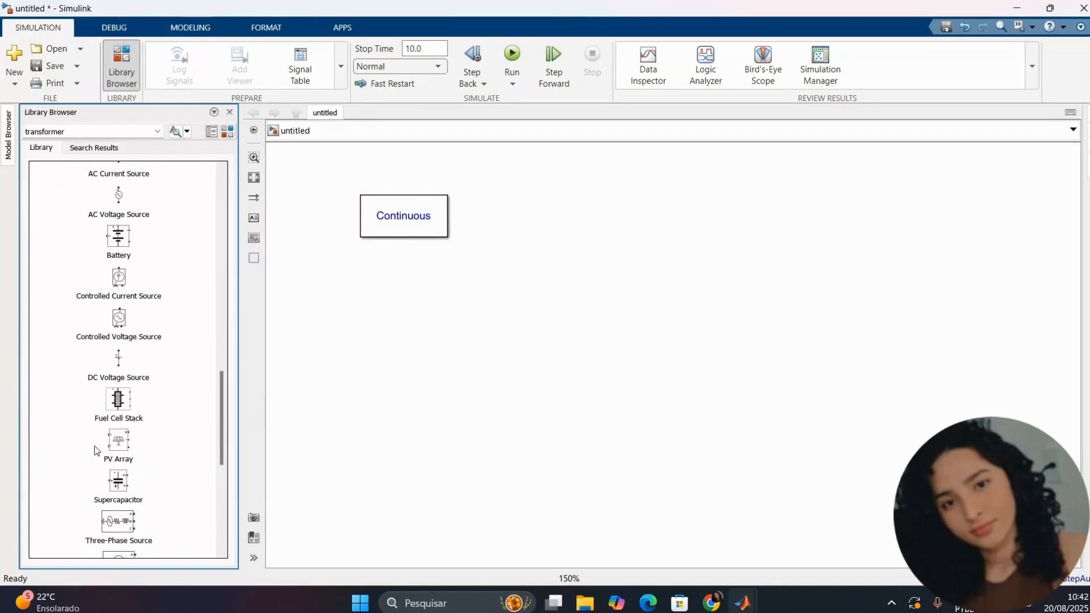
left_click_drag(122, 450, 423, 343)
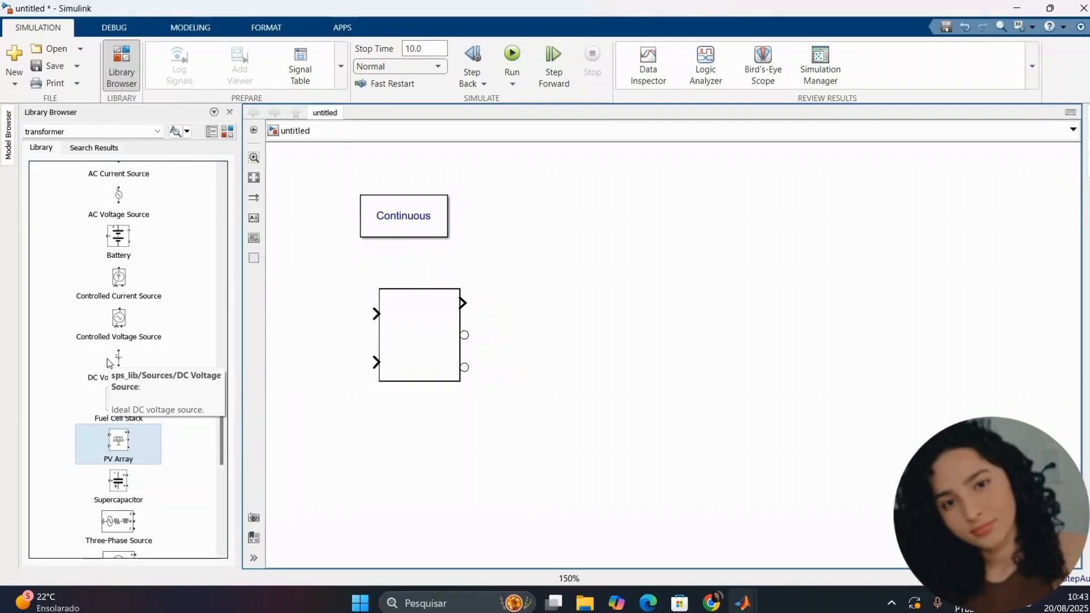
Add a DC Voltage Source block to the right of the PV Array and collapse the Sources library.
left_click_drag(110, 363, 624, 334)
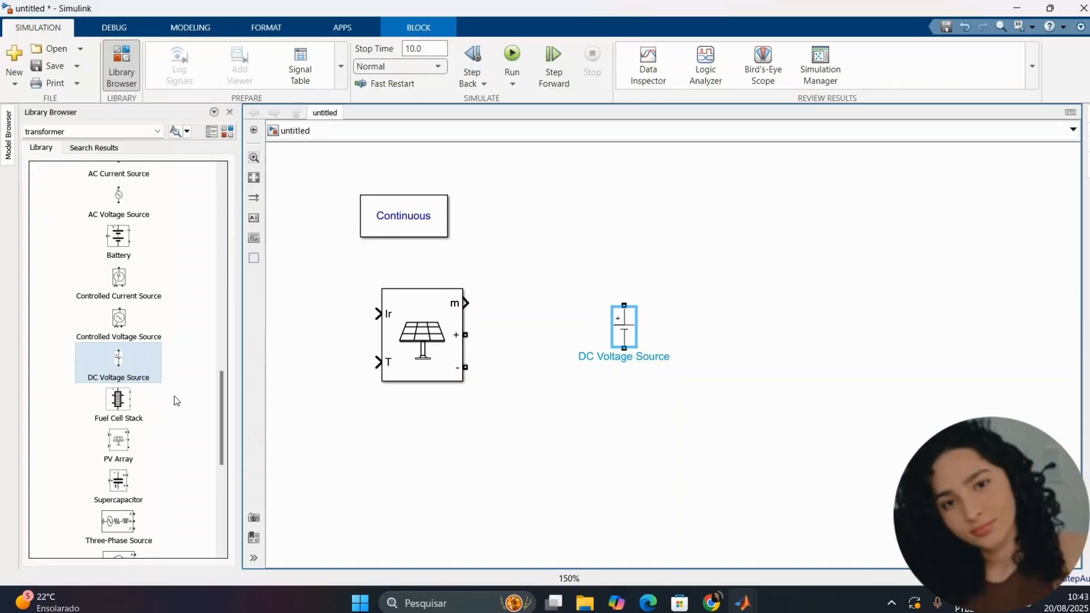
scroll(177, 401, "up", 6)
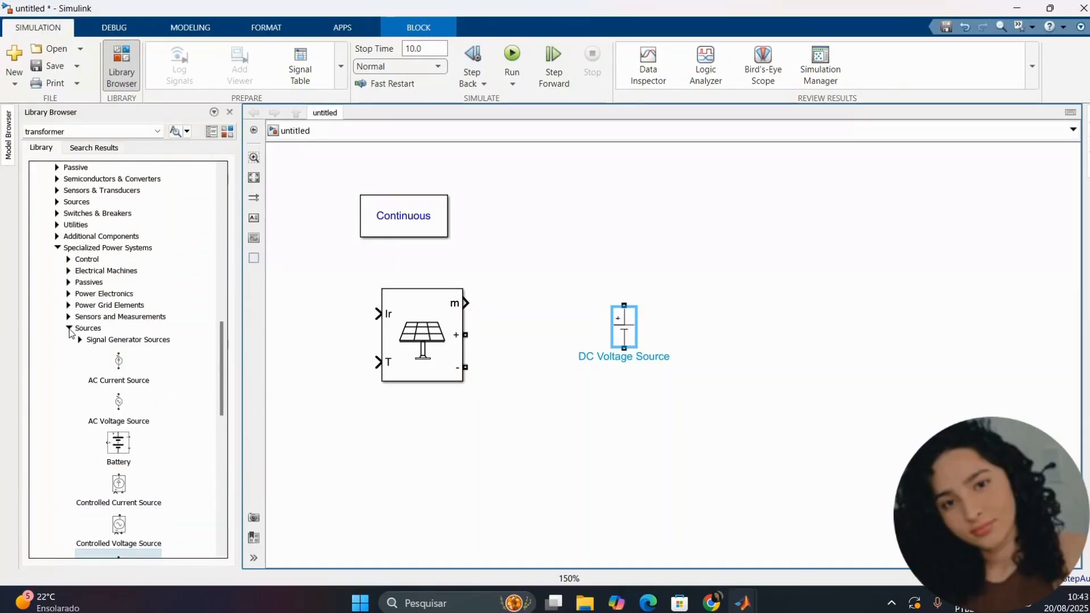
left_click(68, 328)
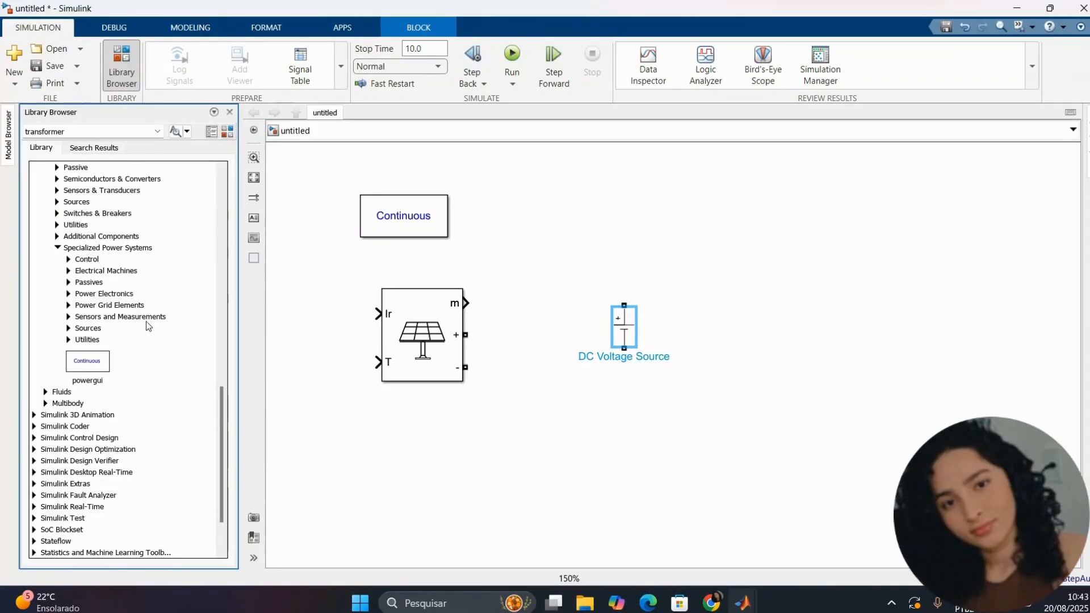
Add a Current Measurement block from Sensors and Measurements above the DC voltage source, and collapse that library.
left_click(69, 317)
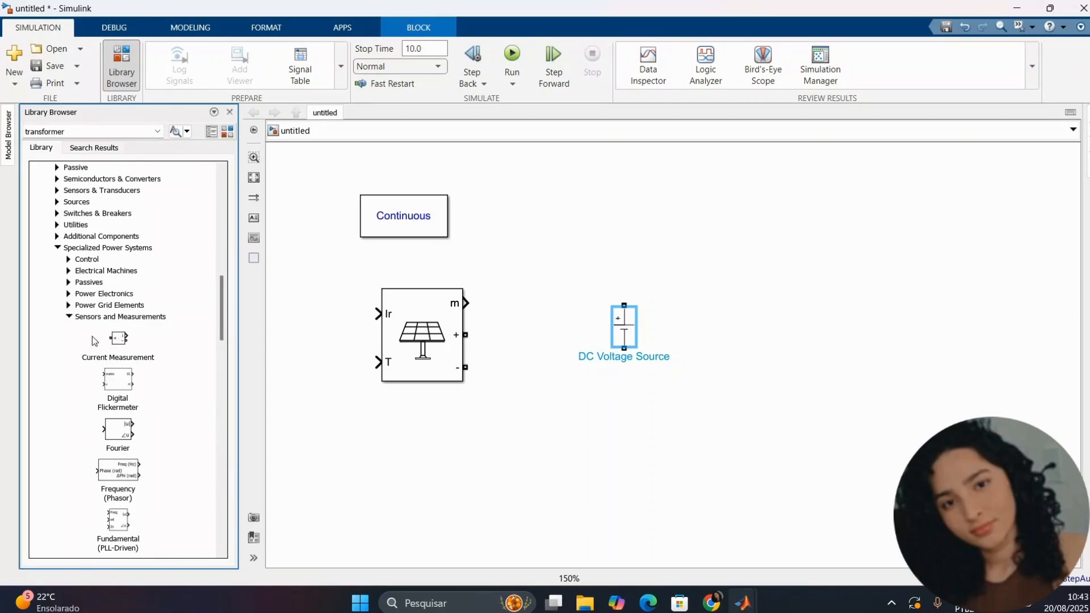
left_click(120, 343)
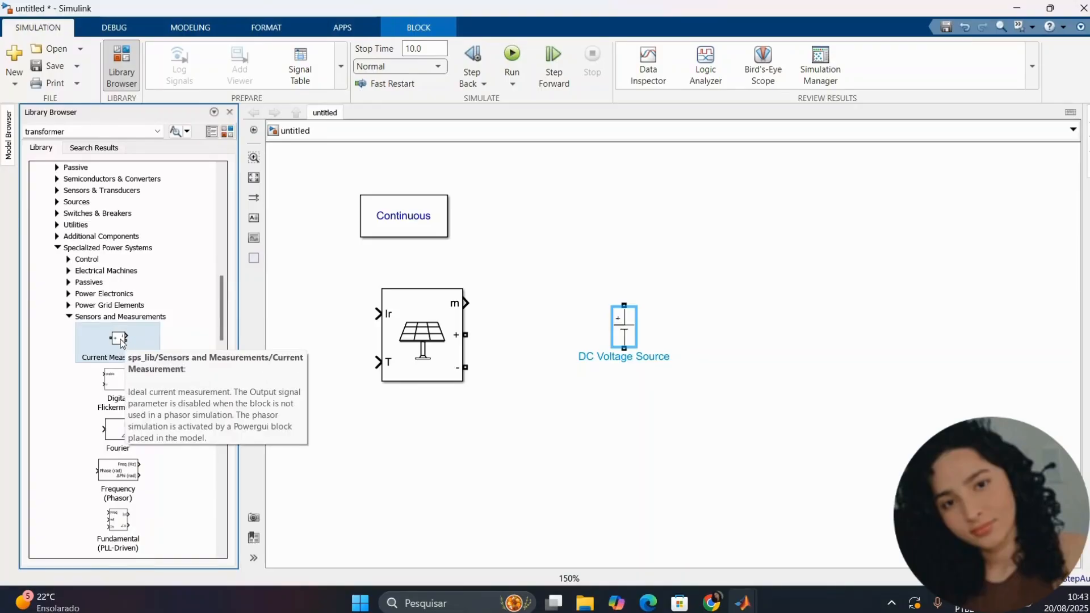
left_click_drag(120, 340, 573, 250)
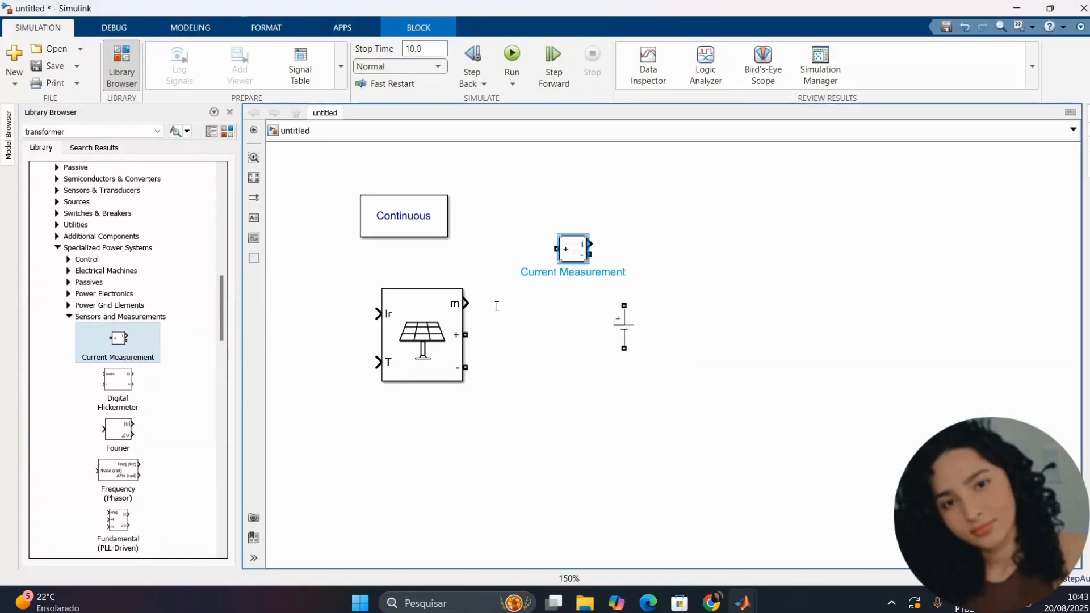
left_click(68, 316)
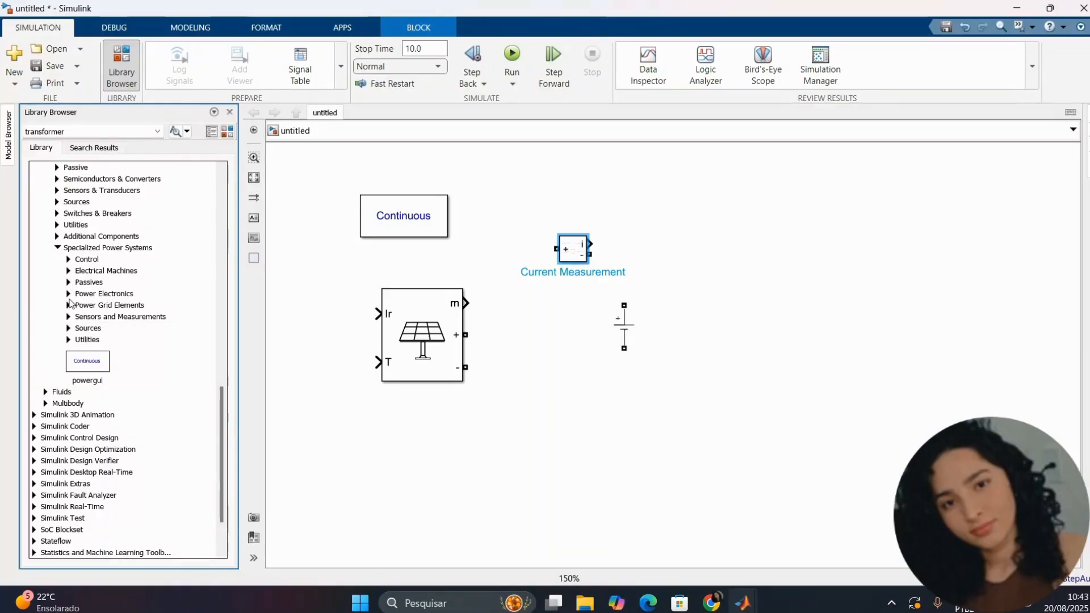
Add a Diode block from the Power Electronics library to the right of the Current Measurement block.
left_click(69, 294)
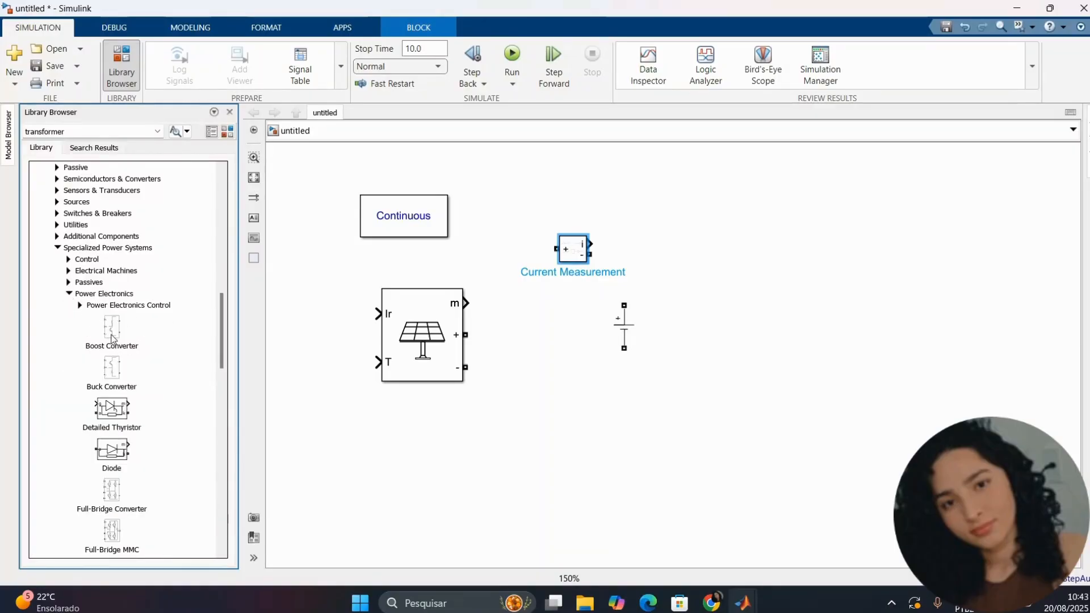
scroll(126, 387, "down", 2)
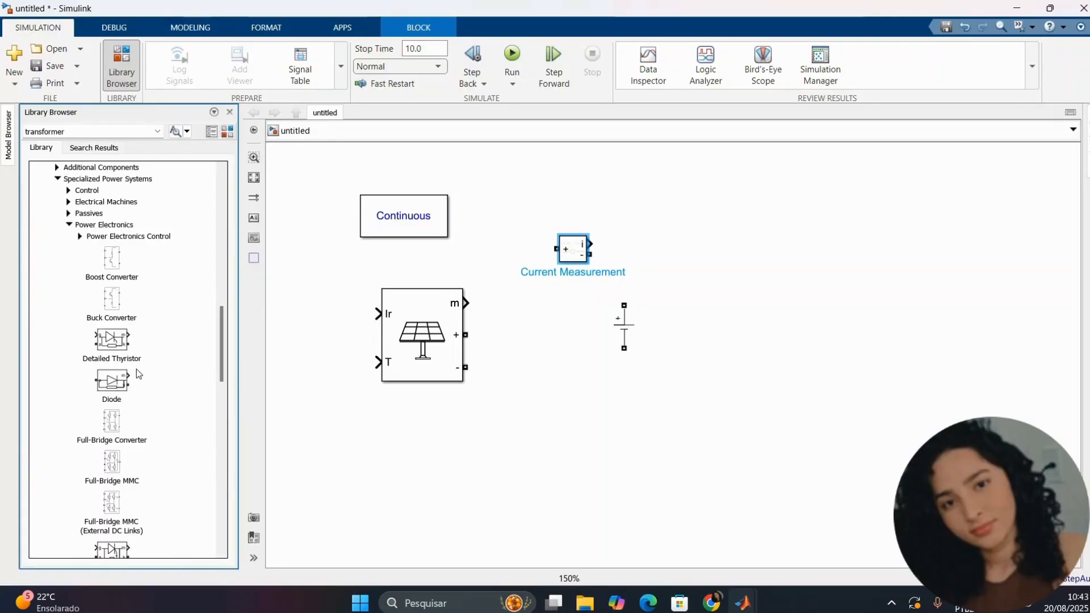
left_click(111, 382)
left_click_drag(110, 382, 739, 272)
Add a Mosfet block from Power Electronics below and to the right of the diode, and collapse that library.
scroll(96, 436, "down", 6)
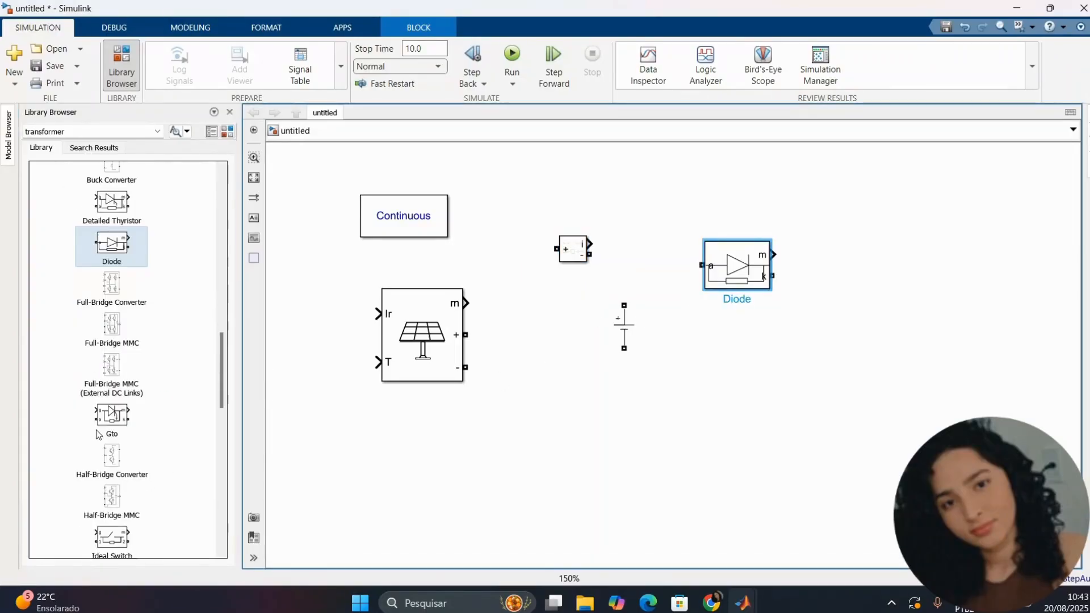
scroll(110, 462, "down", 3)
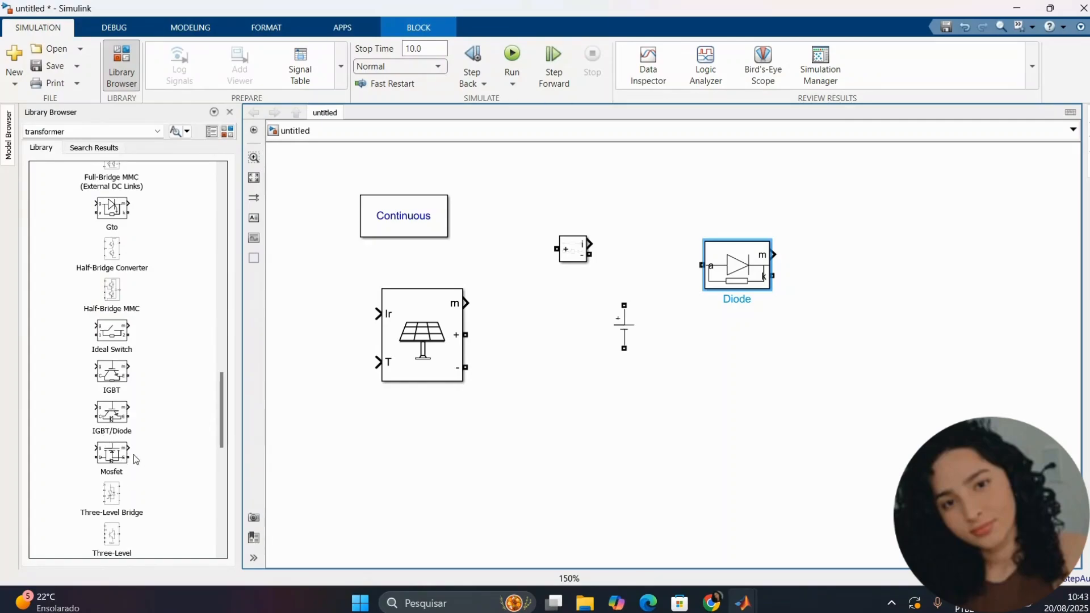
left_click_drag(113, 457, 816, 354)
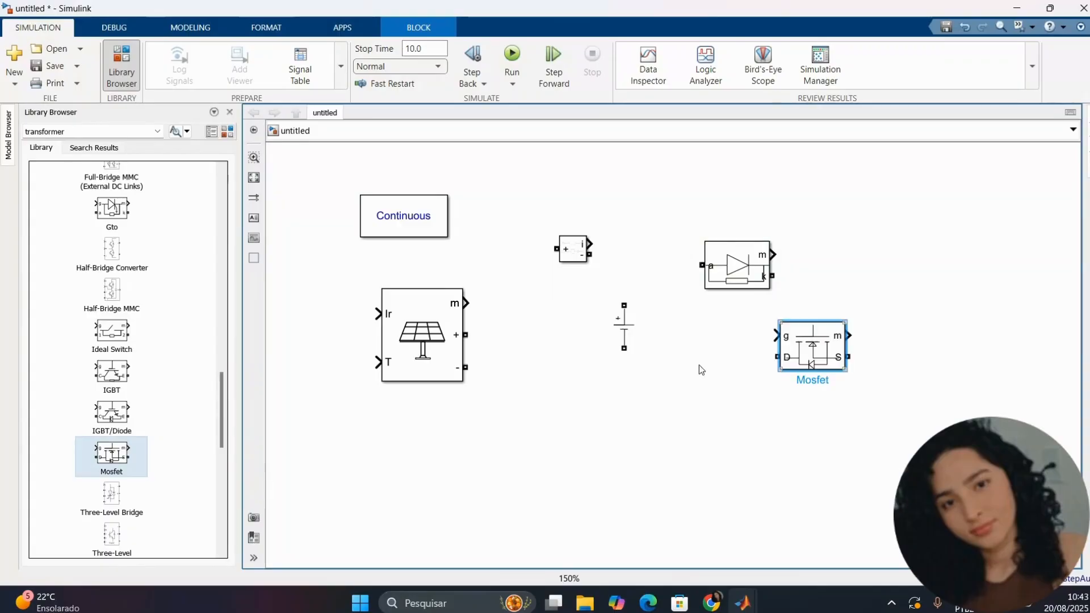
scroll(132, 424, "up", 10)
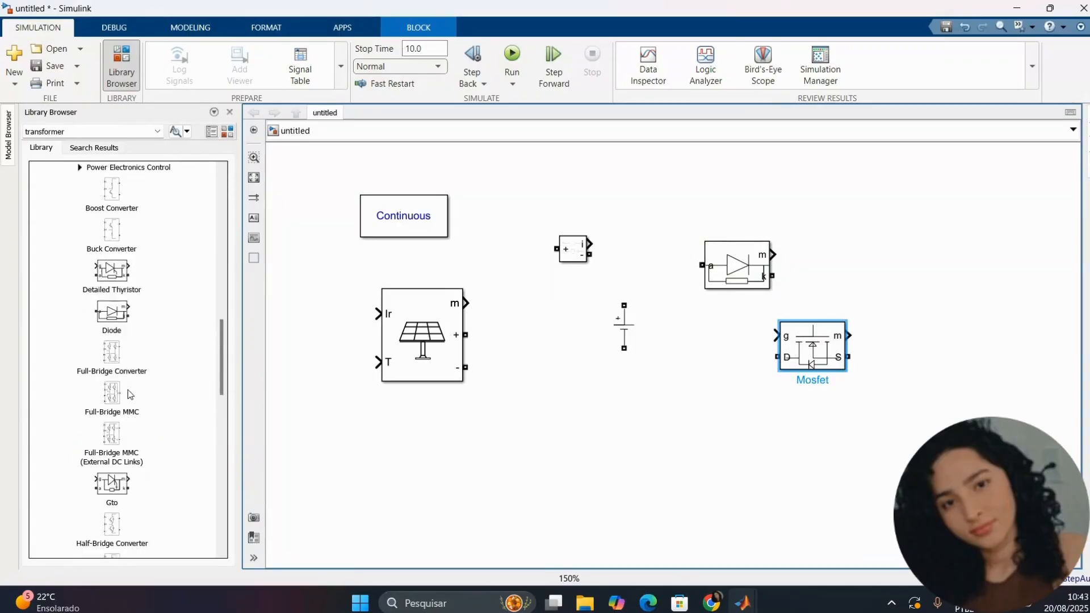
left_click(79, 339)
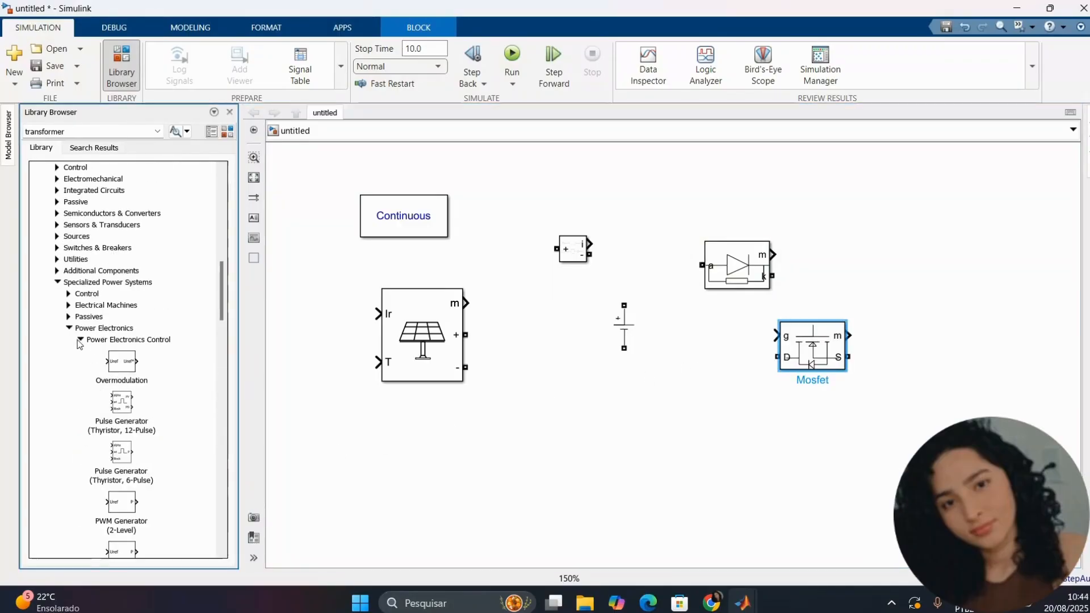
left_click(69, 328)
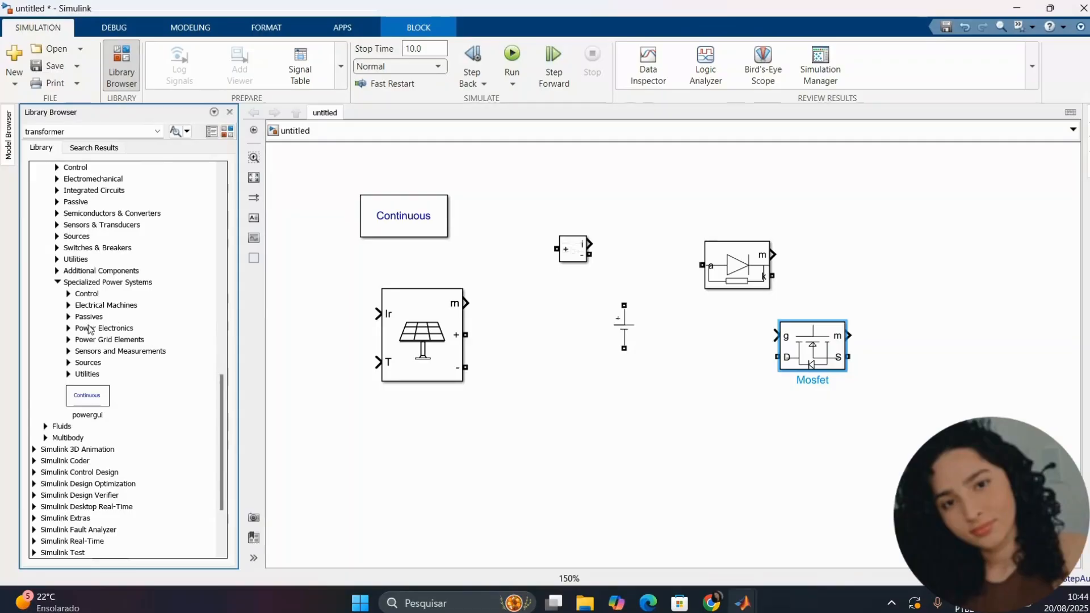
Add a Series RLC Branch block from the Passives library below the DC voltage source and close the Library Browser.
left_click(69, 317)
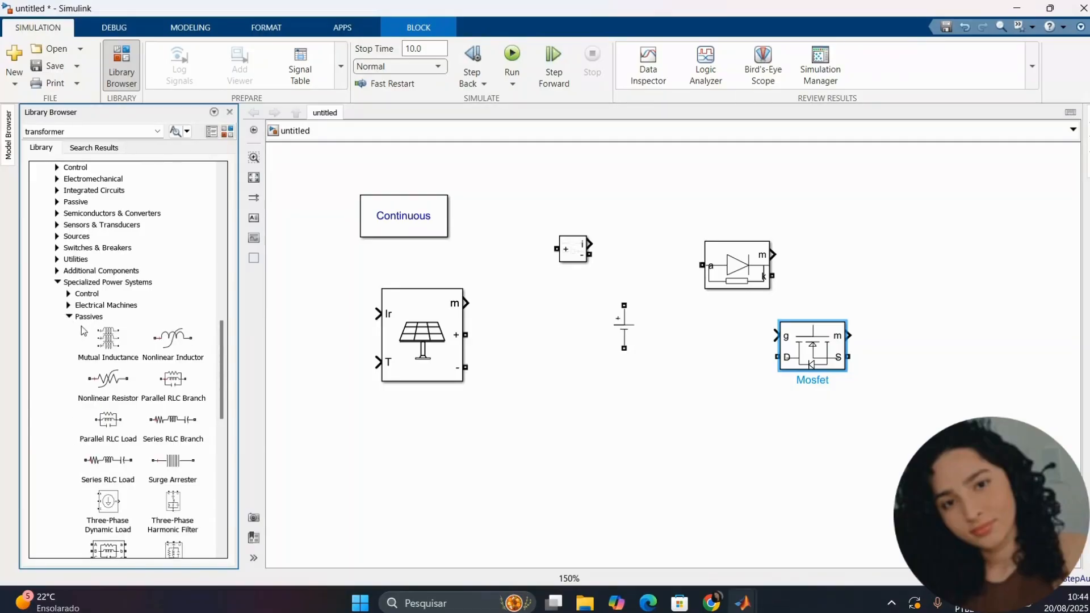
scroll(136, 403, "down", 2)
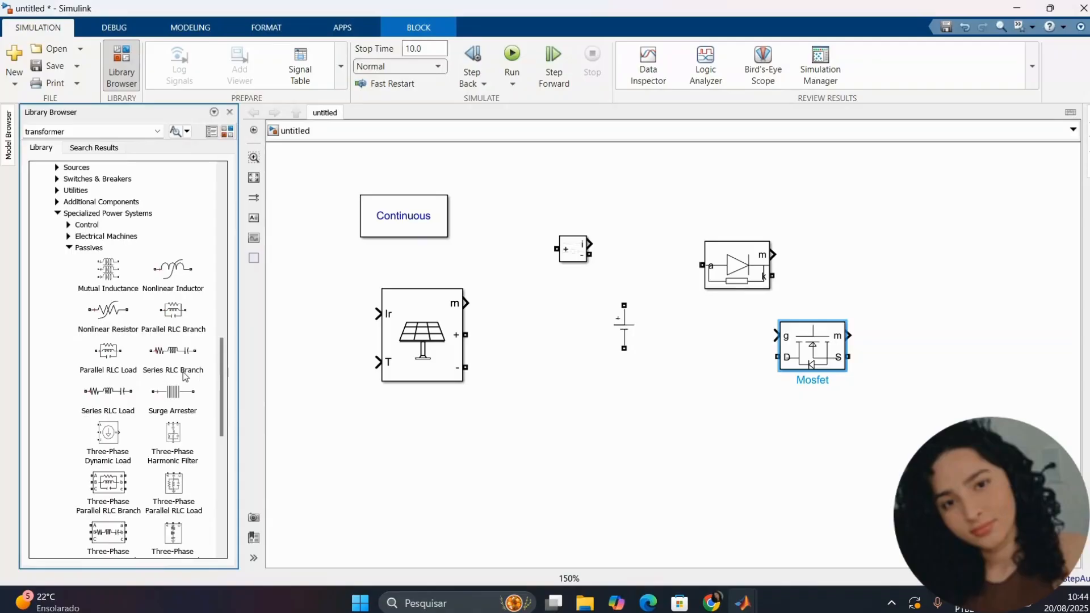
left_click_drag(160, 364, 610, 430)
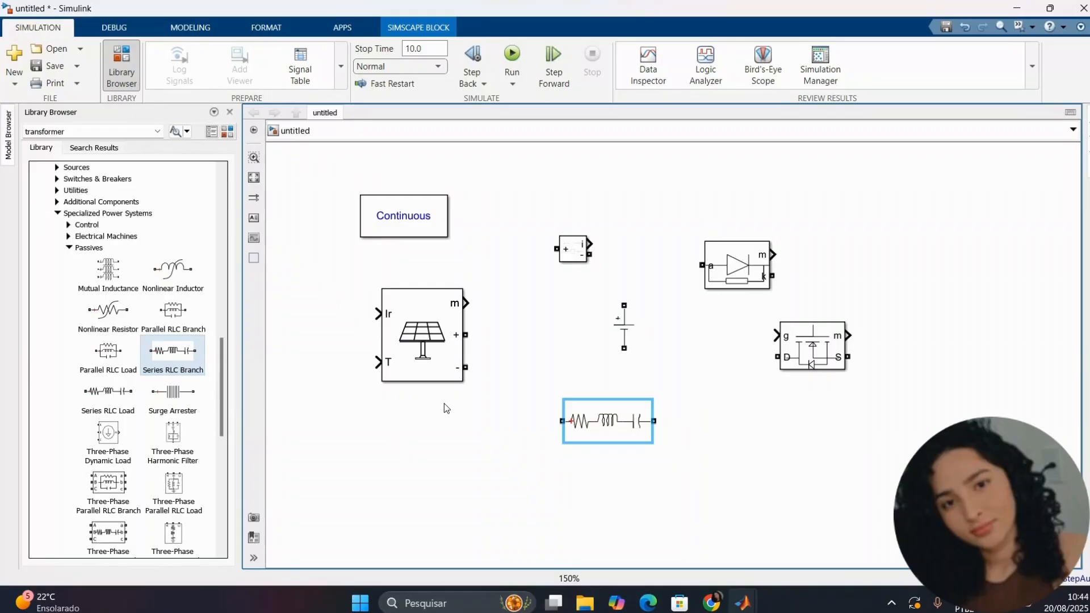
left_click(229, 113)
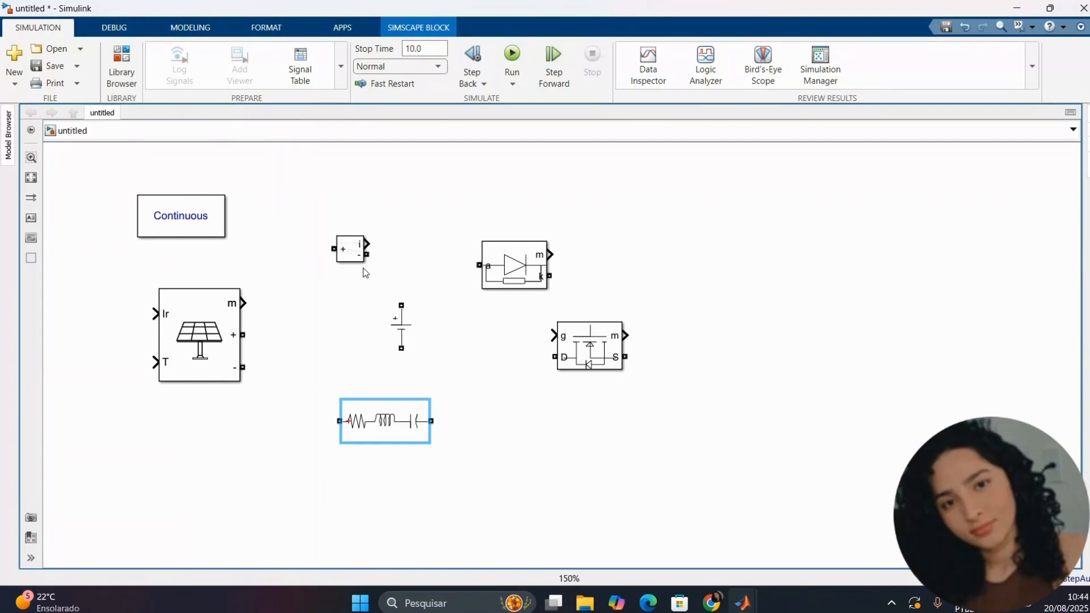
Enlarge the PV Array block by stretching its lower-right corner, making it wider and roughly twice as tall.
left_click(282, 338)
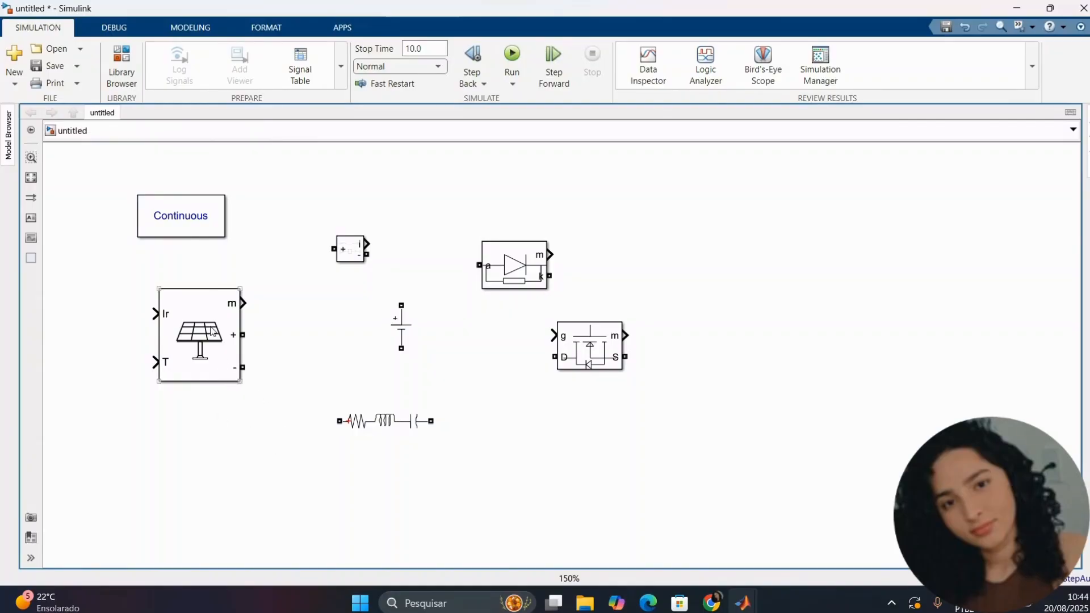
left_click(222, 355)
left_click_drag(241, 381, 290, 469)
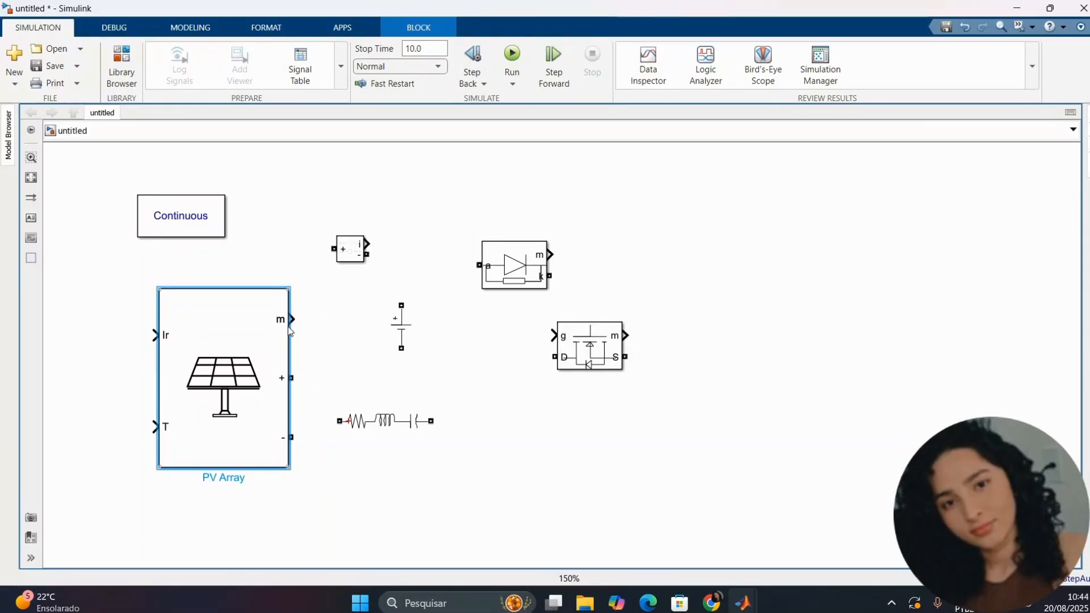
Open the PV Array block's parameters and move the dialog so its settings can be read.
left_click(272, 306)
left_click(228, 382)
double_click(234, 372)
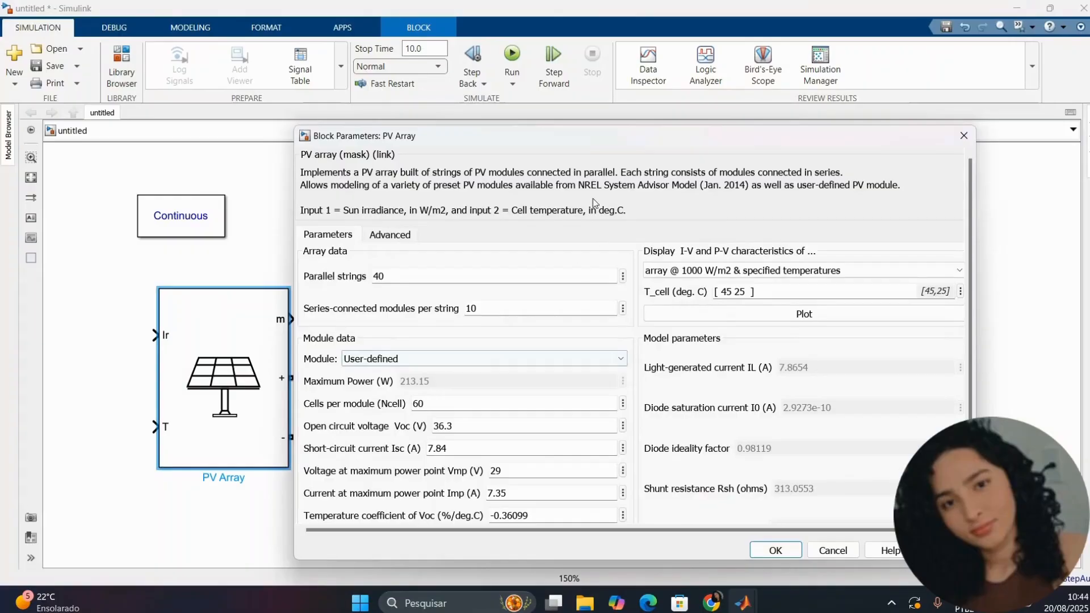
left_click_drag(496, 110, 469, 96)
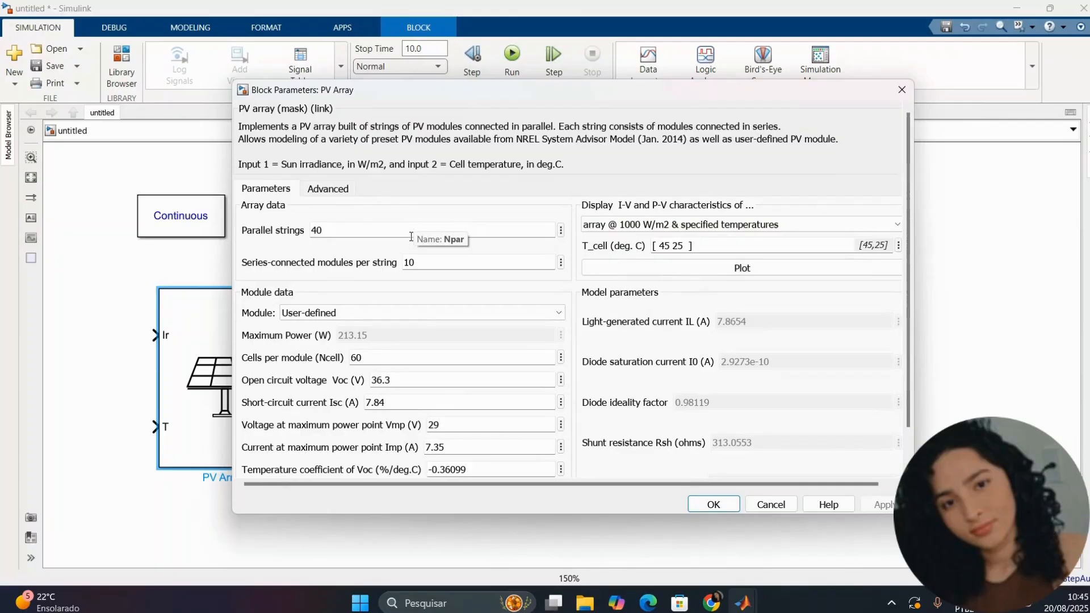
left_click(305, 313)
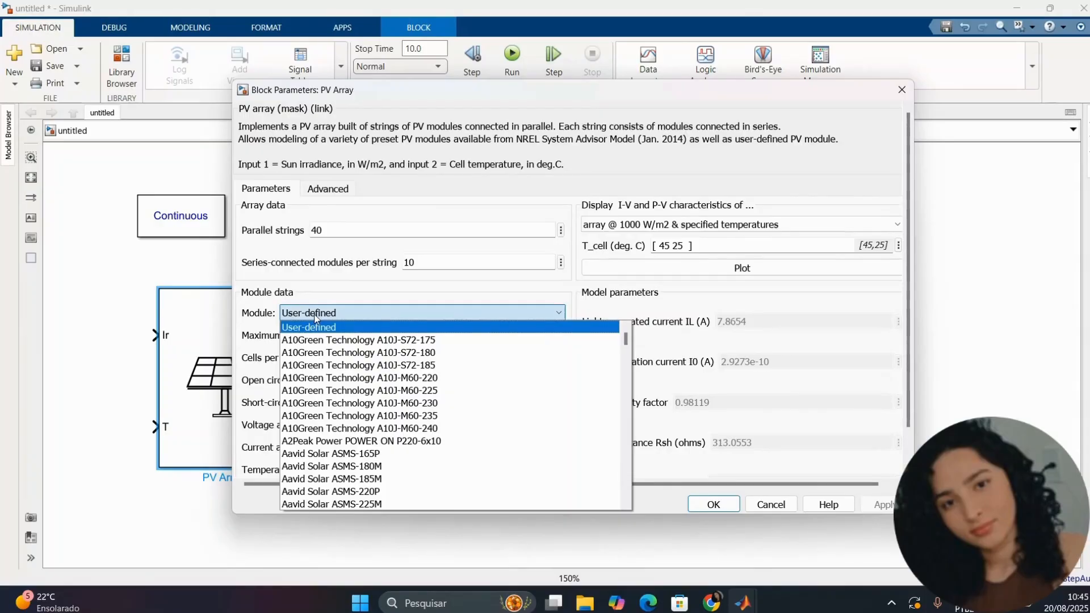
key("s")
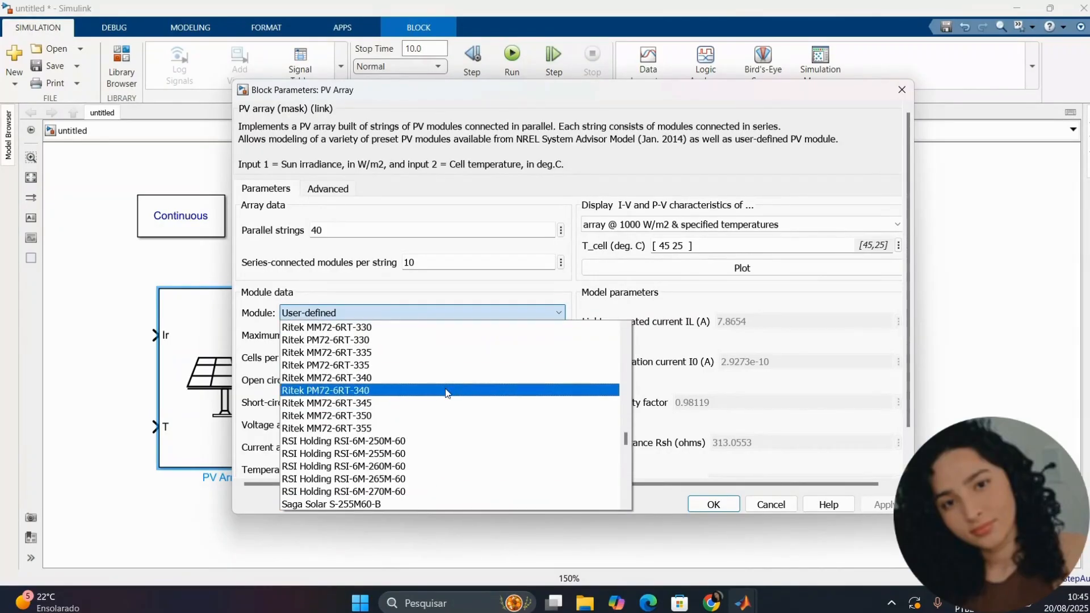
scroll(380, 333, "down", 1)
left_click(349, 312)
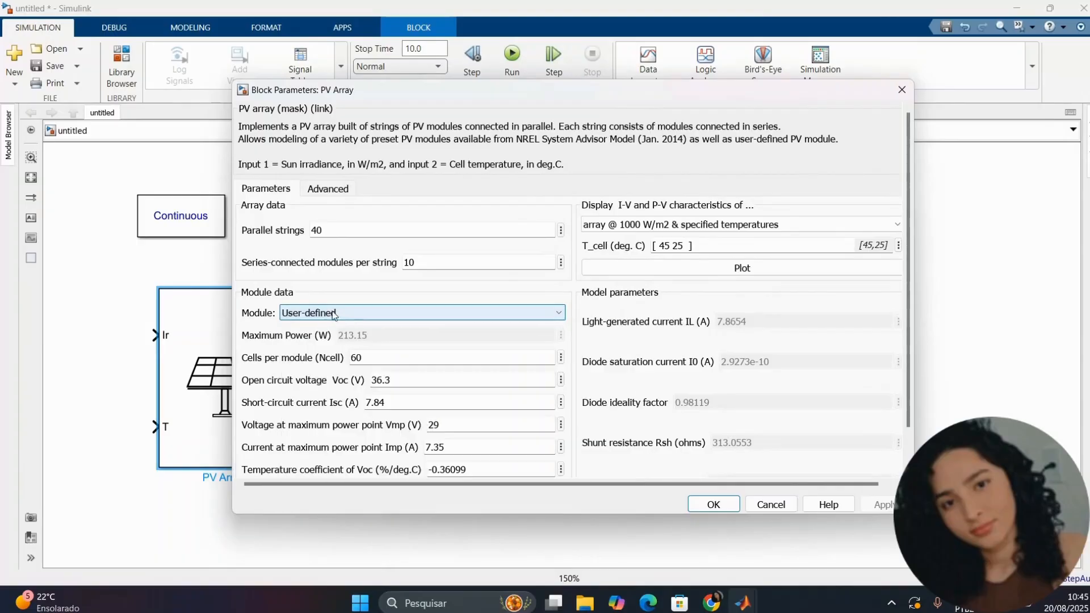
Set the PV Array's module to Sun Earth Solar Power TDB125x125-36-P 80W and apply the change.
left_click(331, 314)
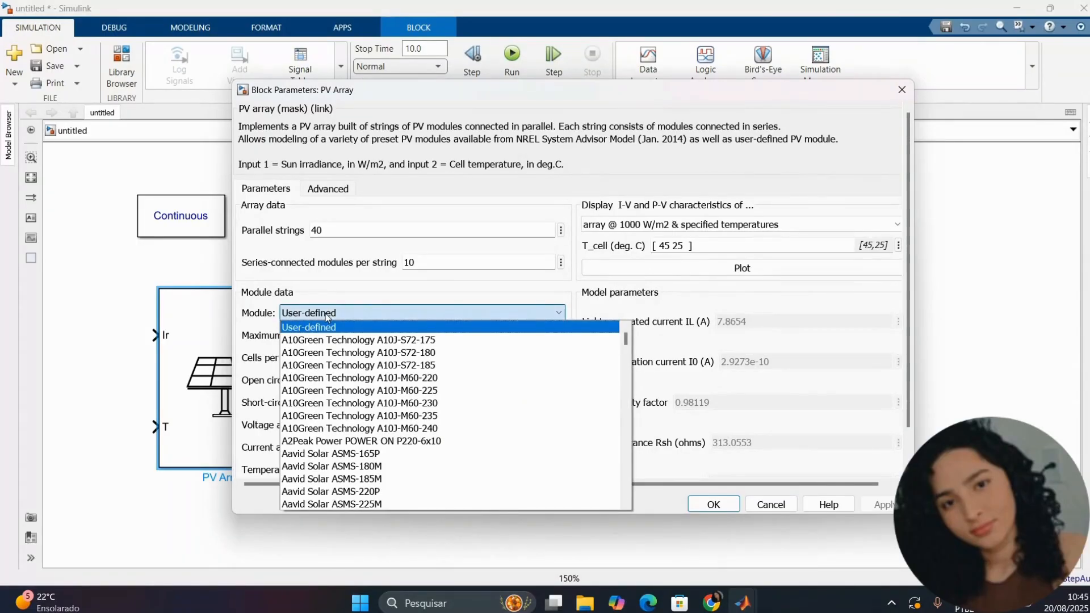
key("s")
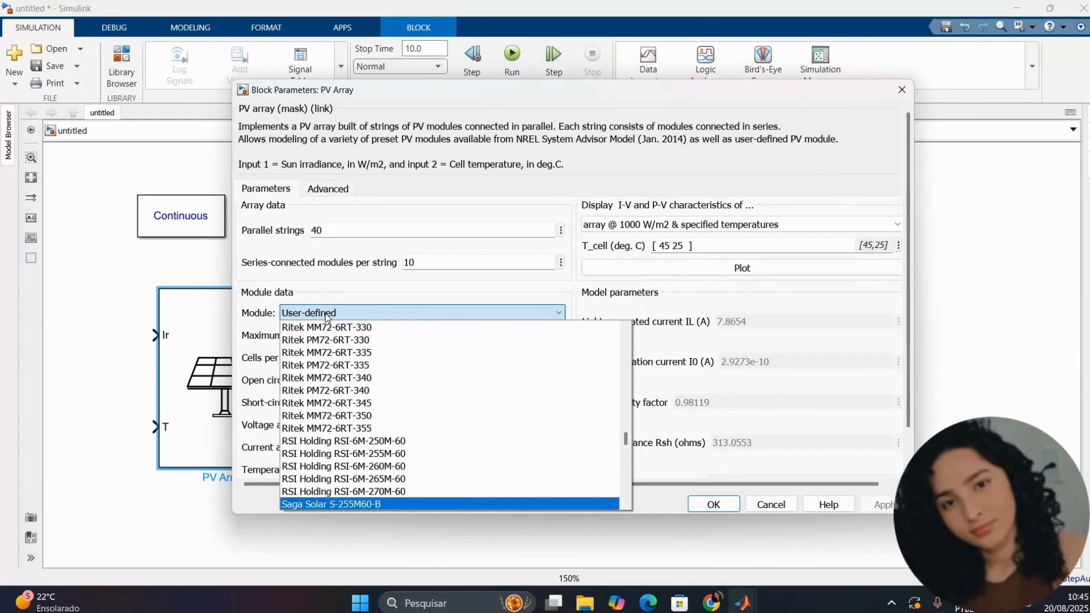
scroll(439, 391, "down", 3)
scroll(439, 390, "down", 15)
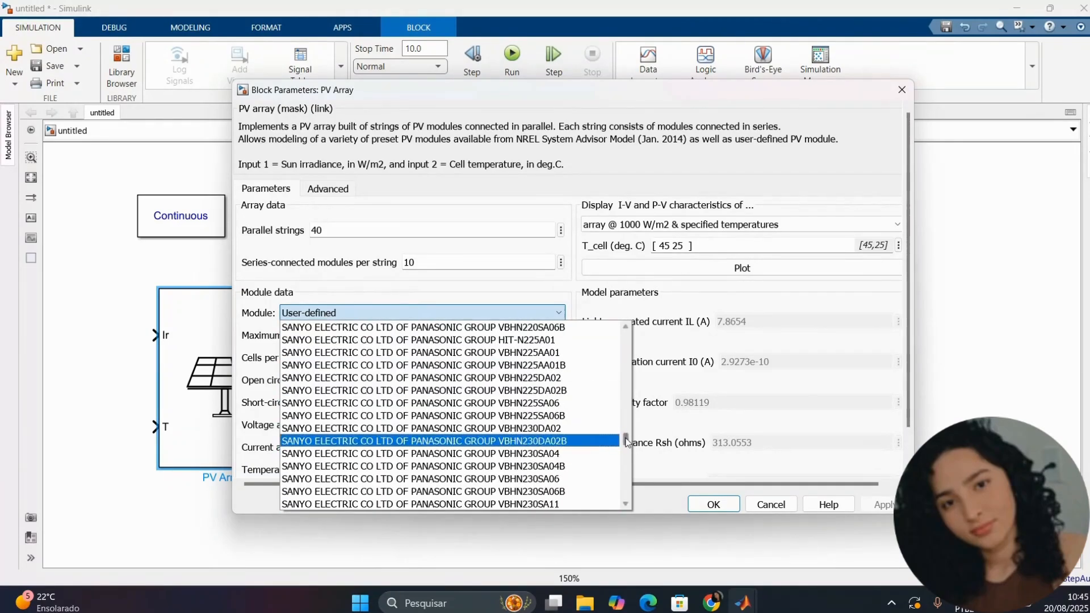
left_click_drag(626, 441, 625, 460)
scroll(495, 443, "up", 15)
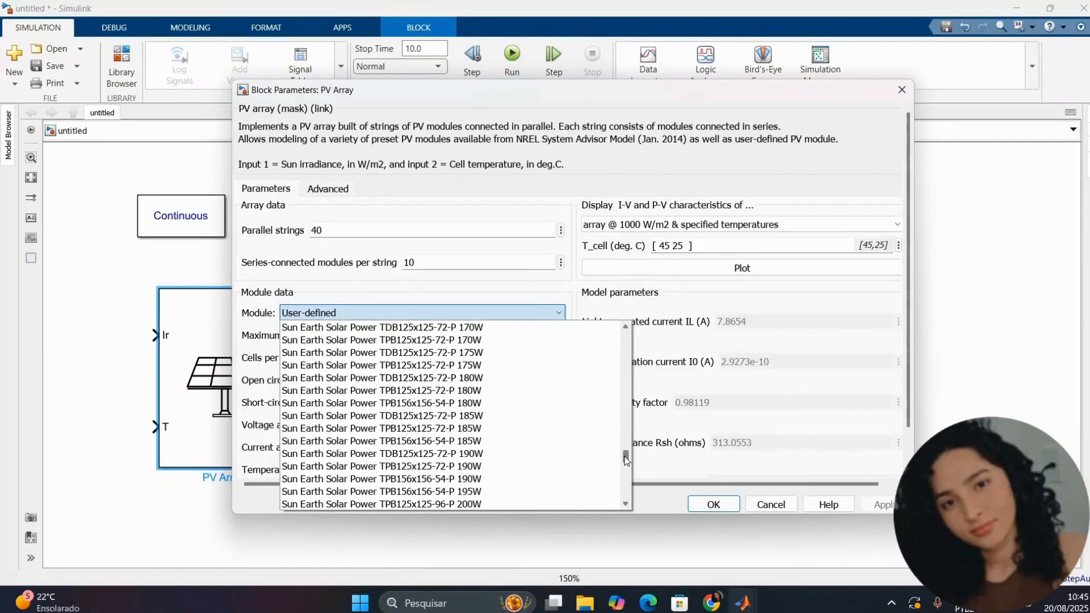
scroll(331, 431, "up", 15)
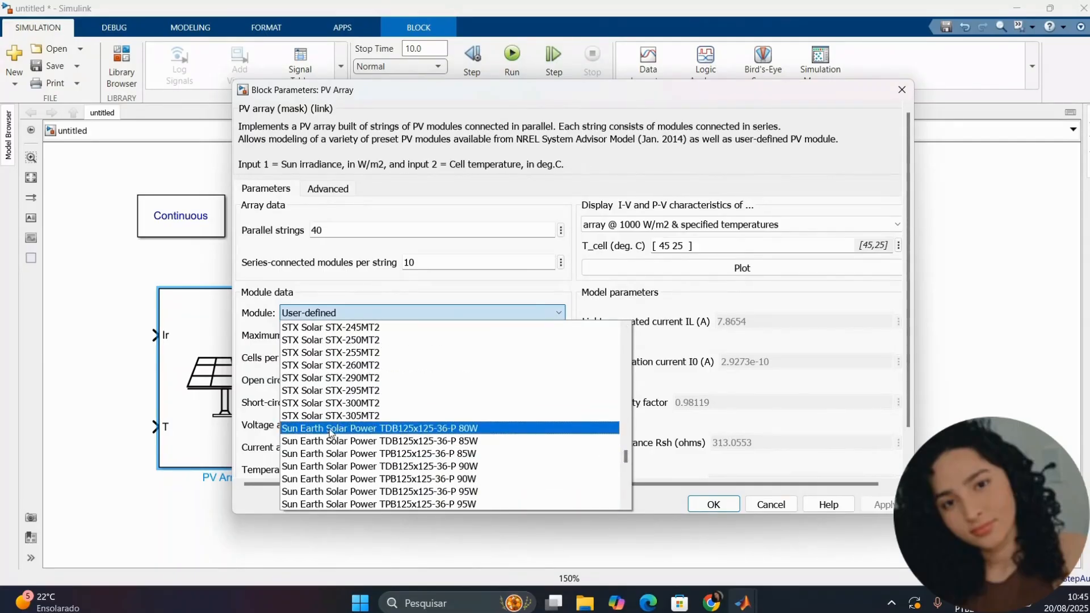
left_click(476, 430)
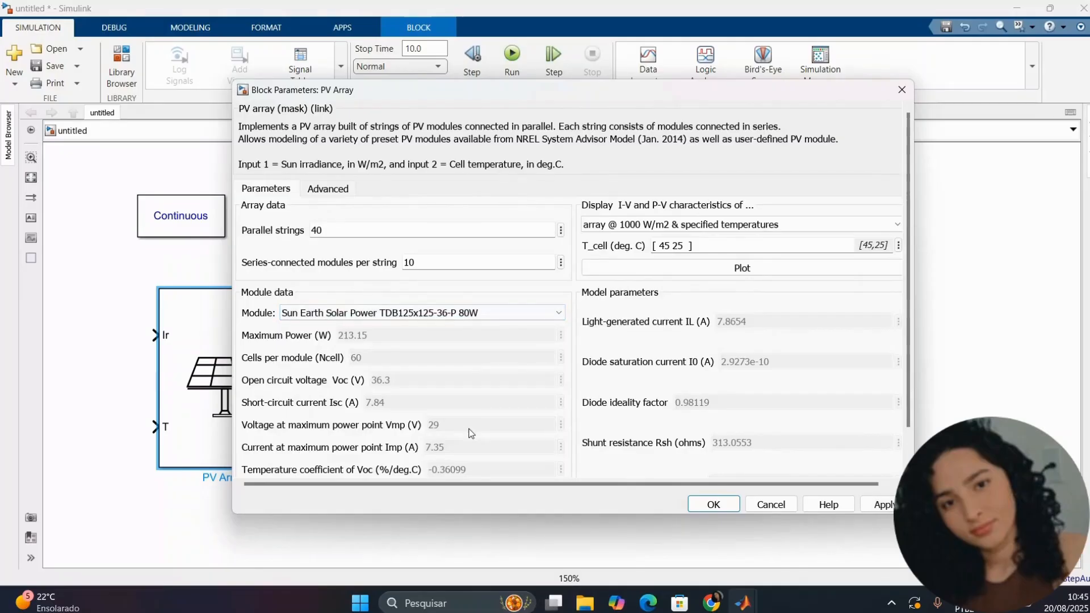
left_click(883, 505)
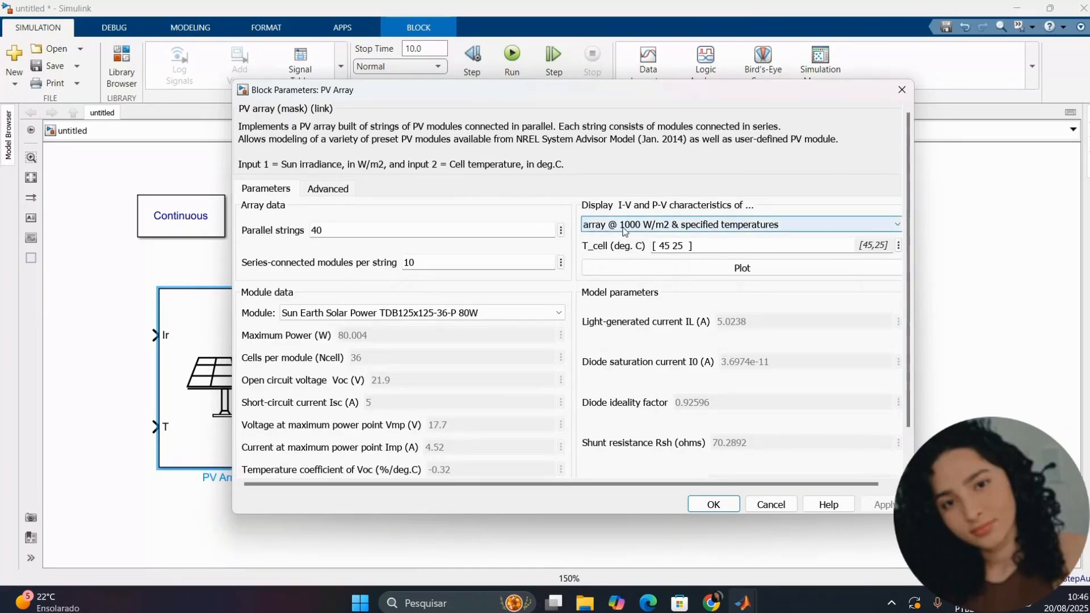
Plot the array's I-V and P-V curves at 1000 W/m2 for cell temperatures [45 25 55], and close the figure.
triple_click(689, 245)
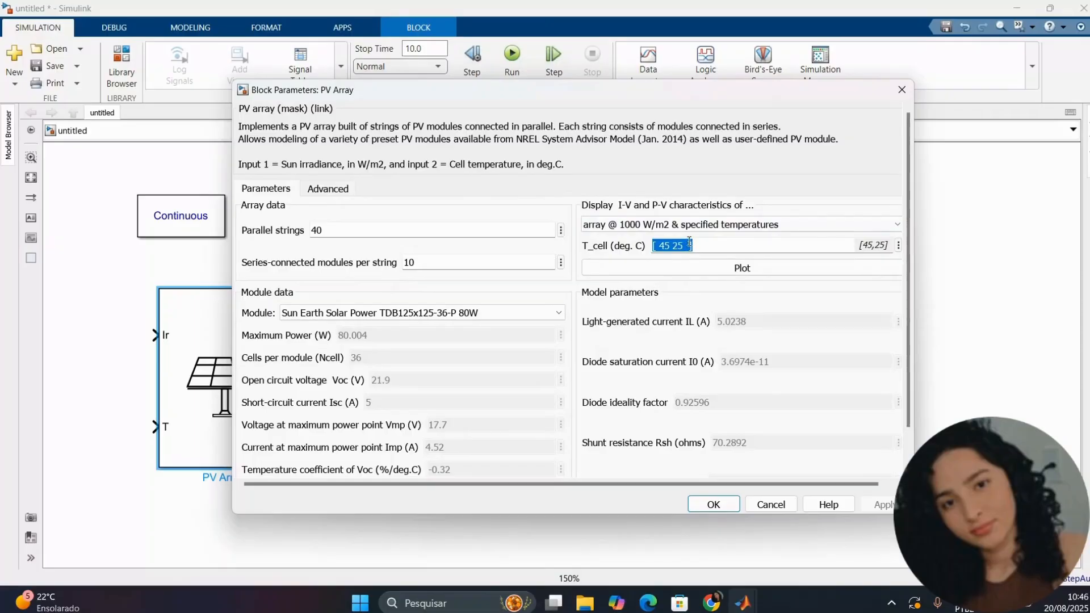
left_click(689, 244)
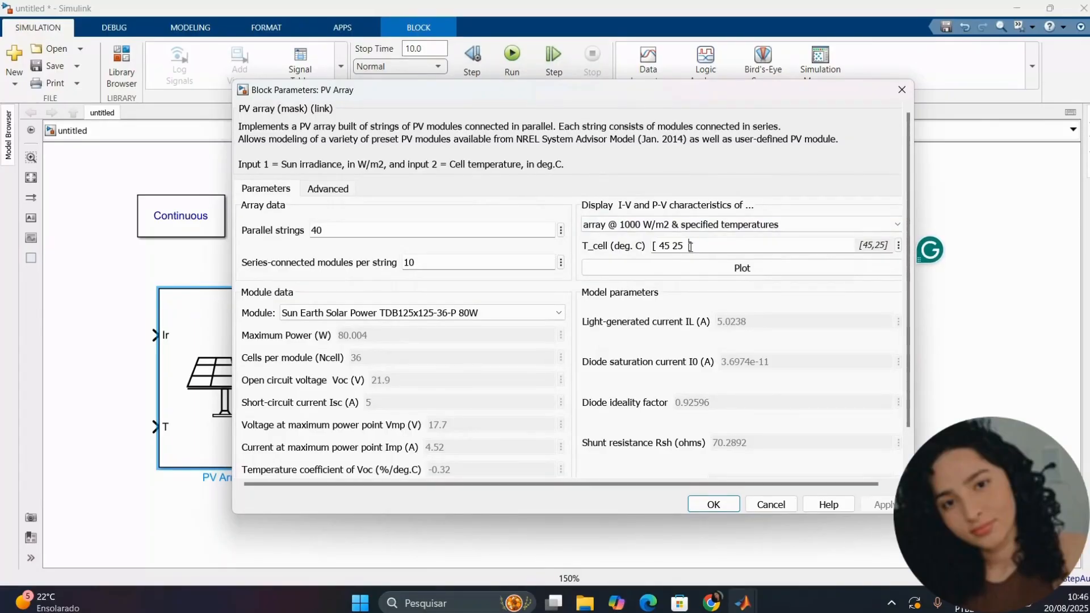
type("55")
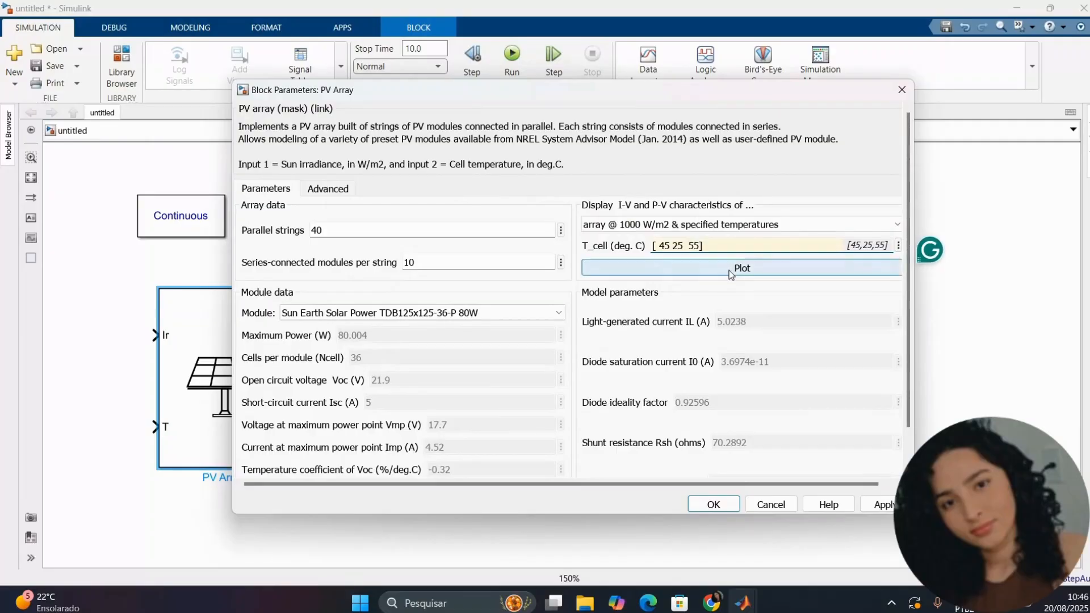
left_click(730, 273)
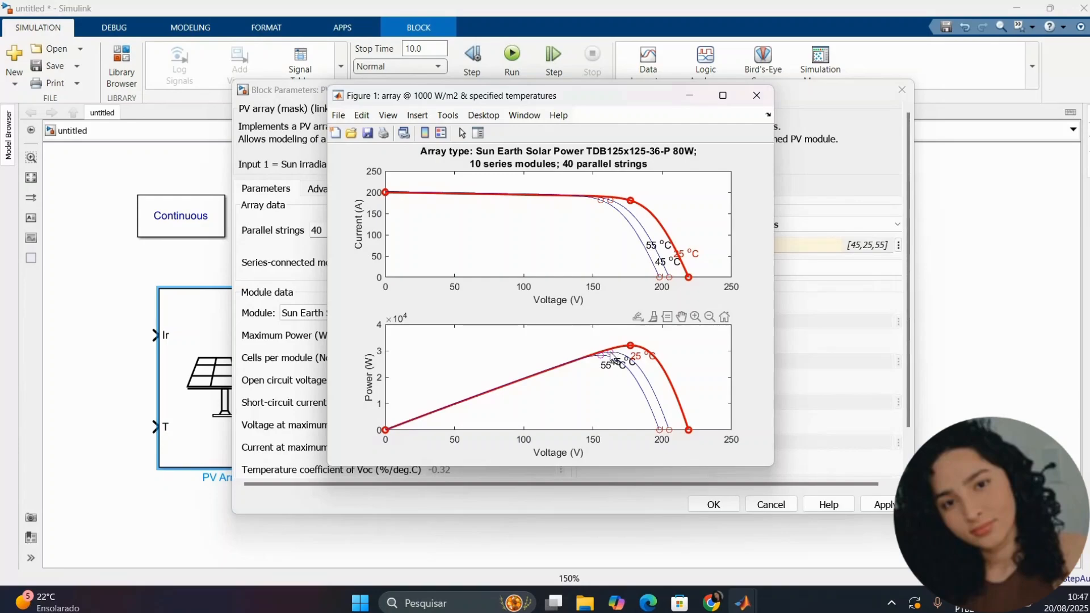
mouse_move(631, 349)
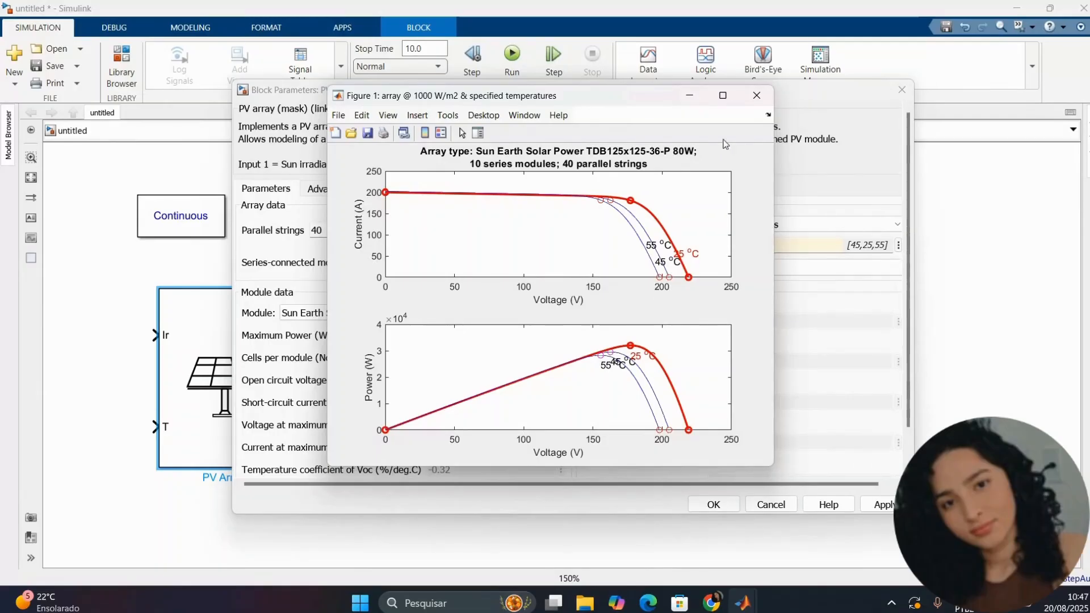
left_click(755, 95)
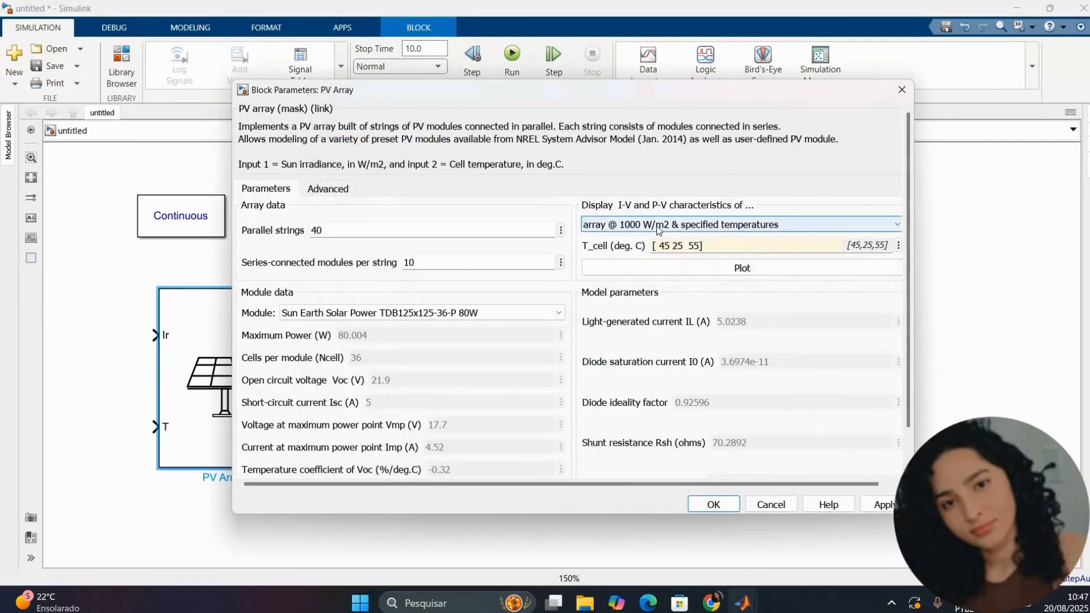
left_click(624, 227)
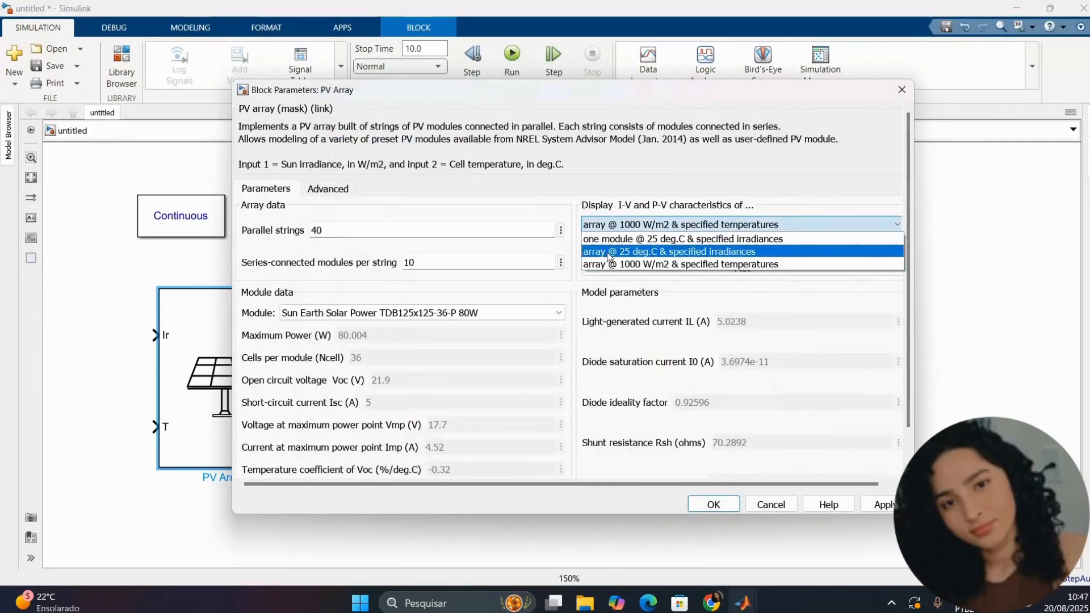
left_click(612, 254)
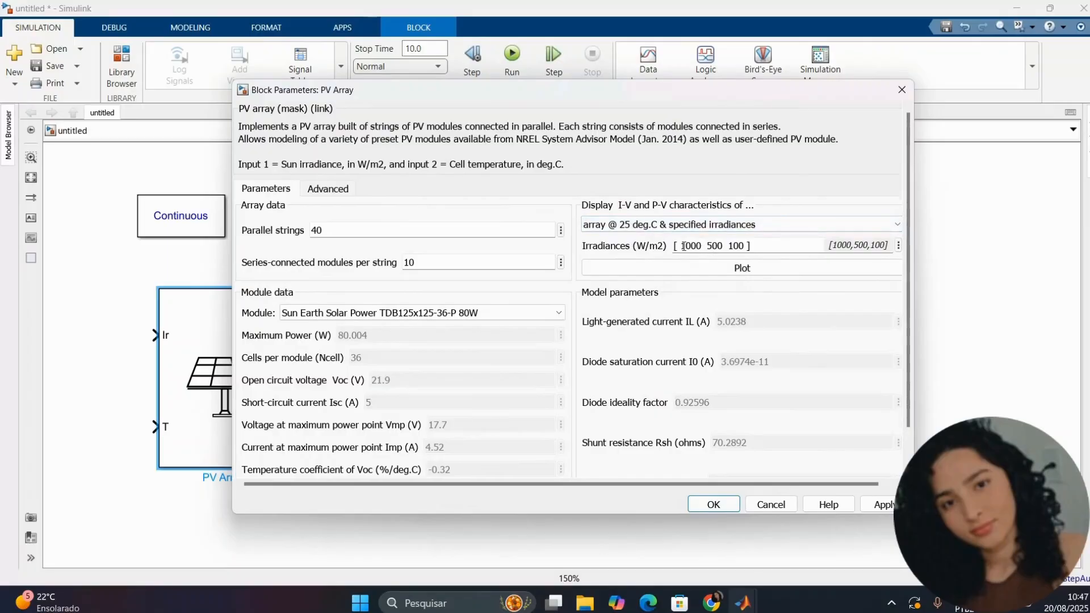
left_click_drag(750, 247, 662, 244)
left_click(747, 246)
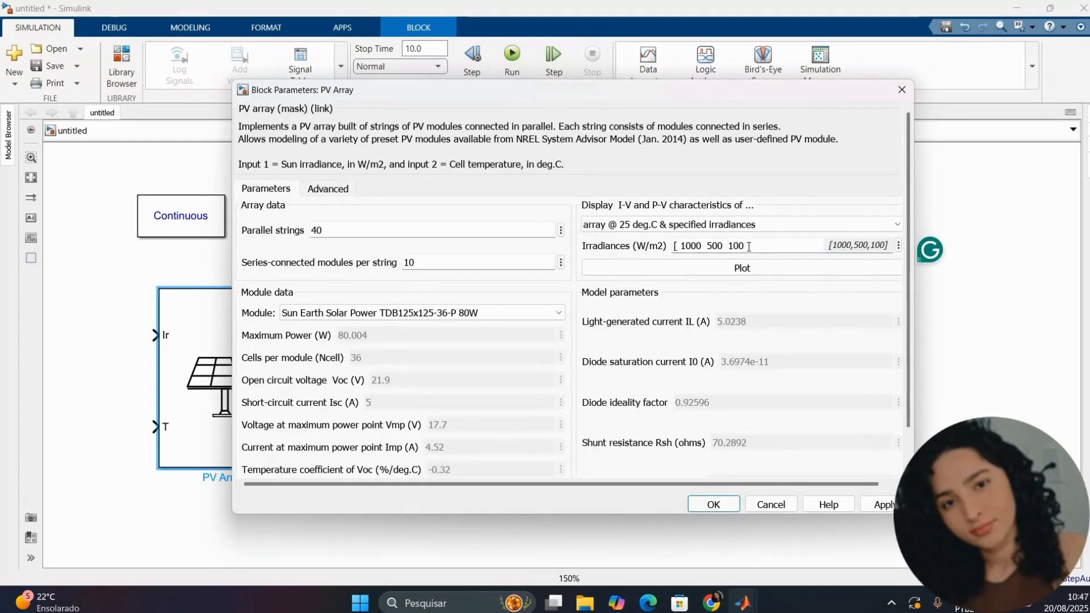
type("200")
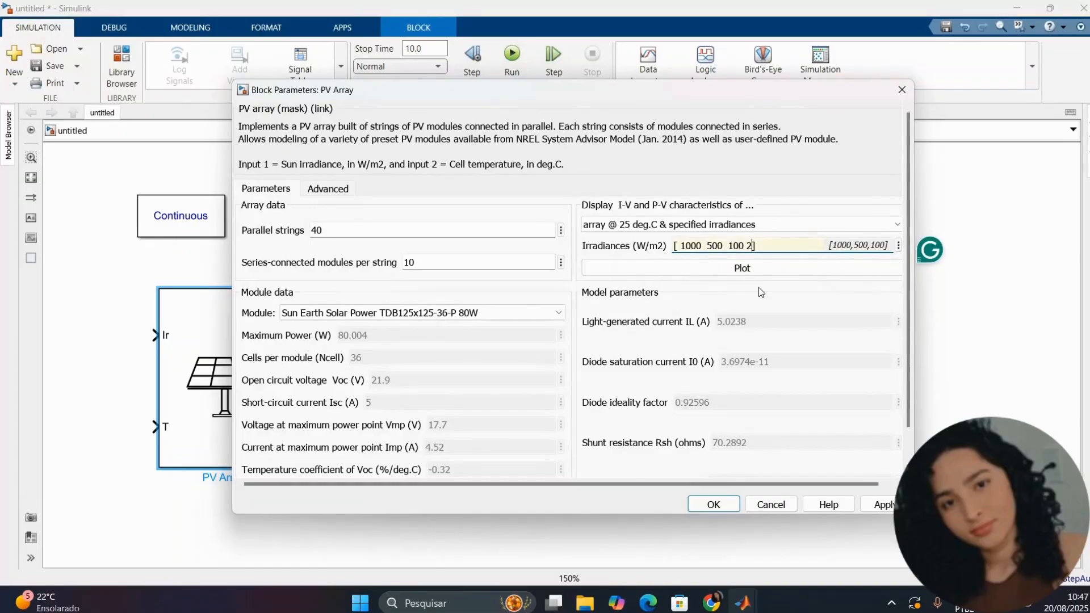
left_click(746, 272)
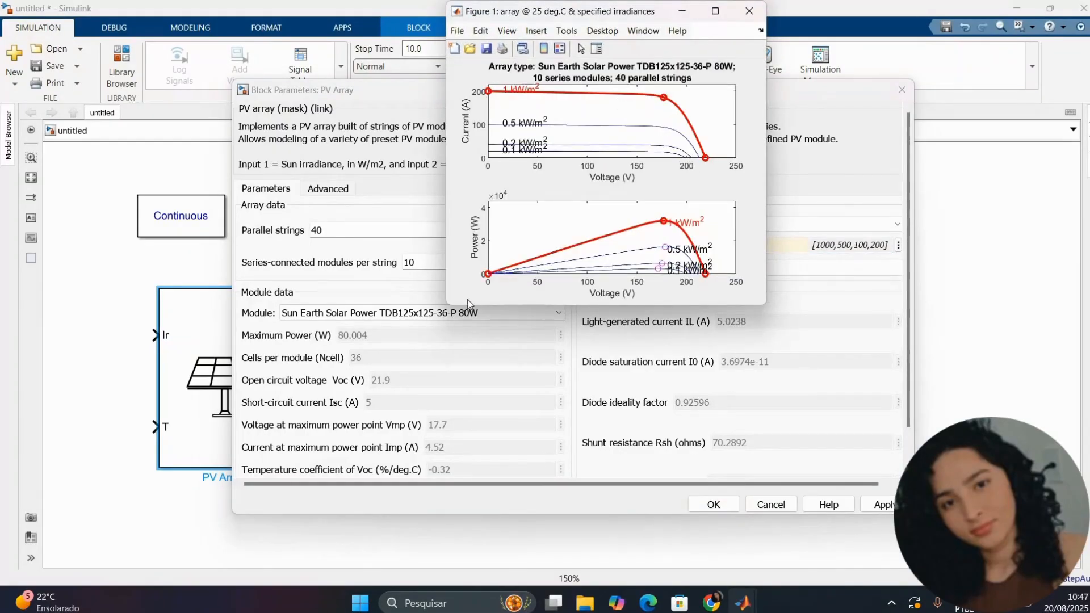
Enlarge the figure, read the 1 kW/m2 maximum power point on both curves, and close the figure and the PV Array parameters.
left_click_drag(448, 305, 336, 370)
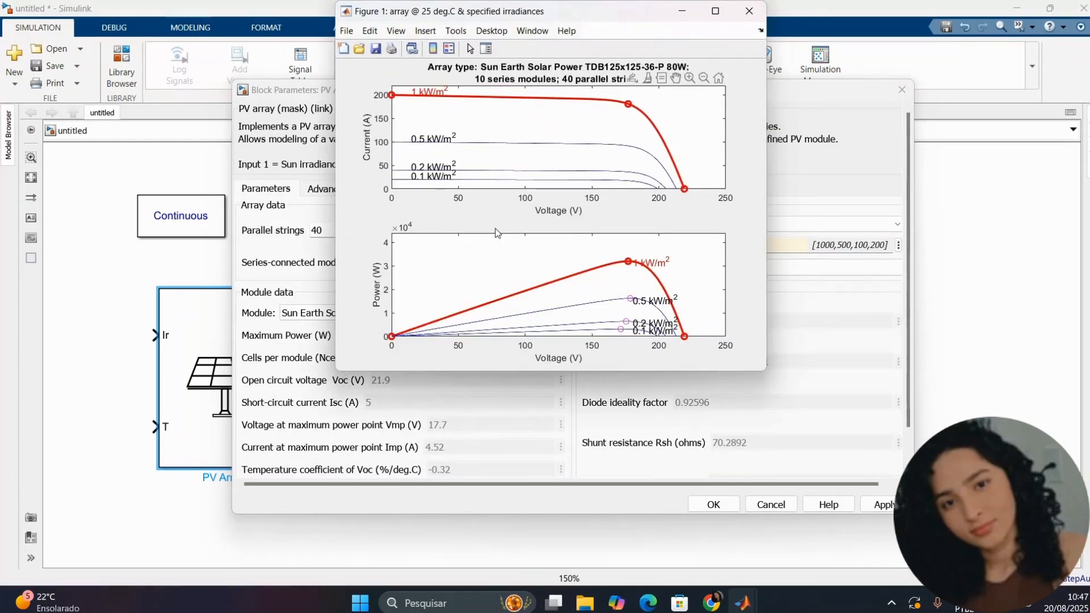
left_click(628, 105)
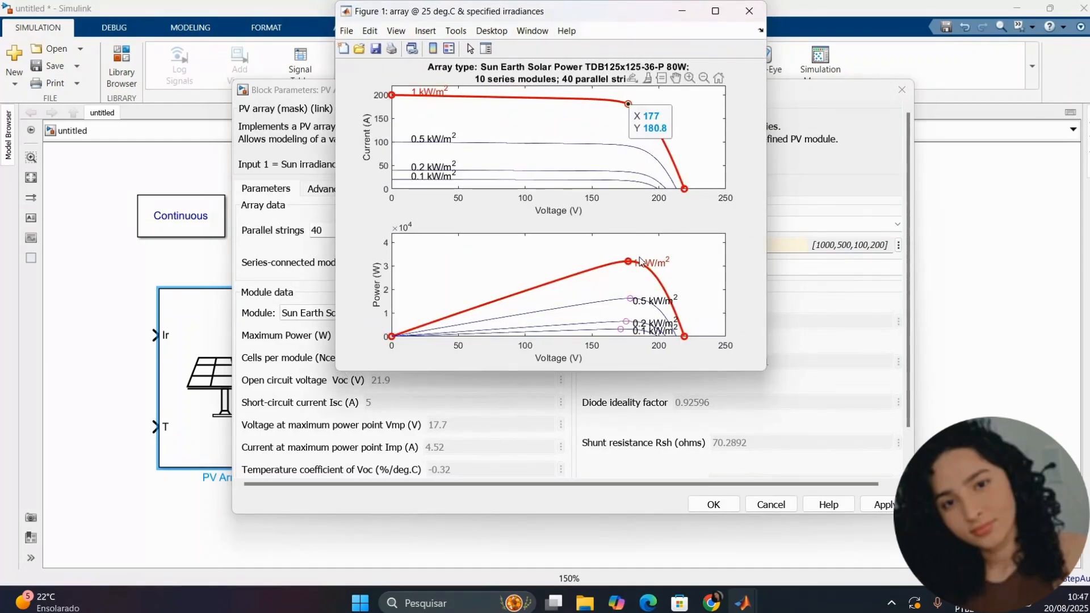
left_click(628, 263)
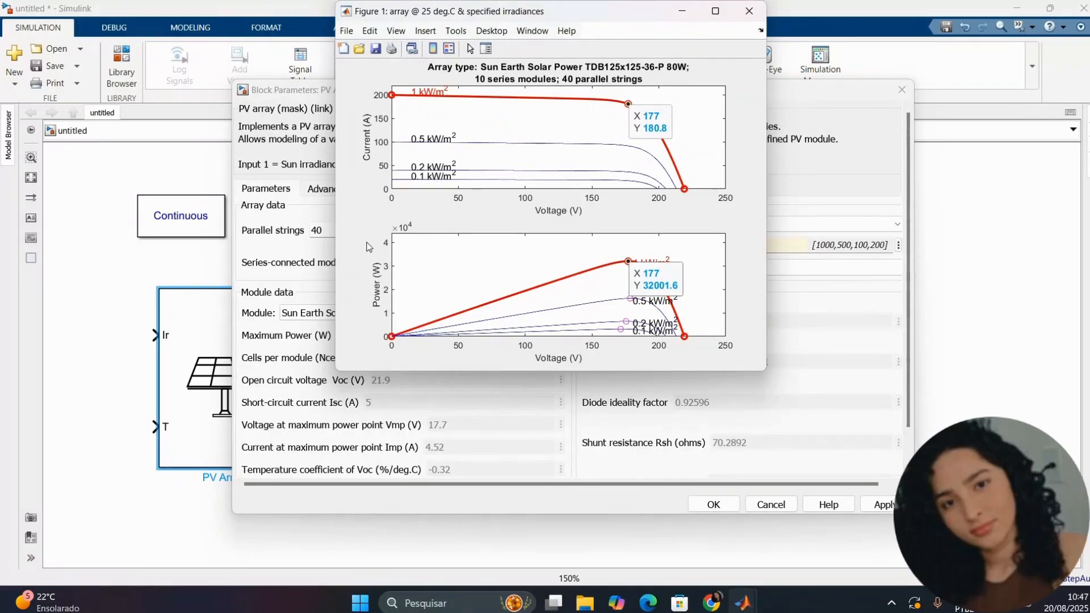
left_click(749, 11)
left_click(902, 90)
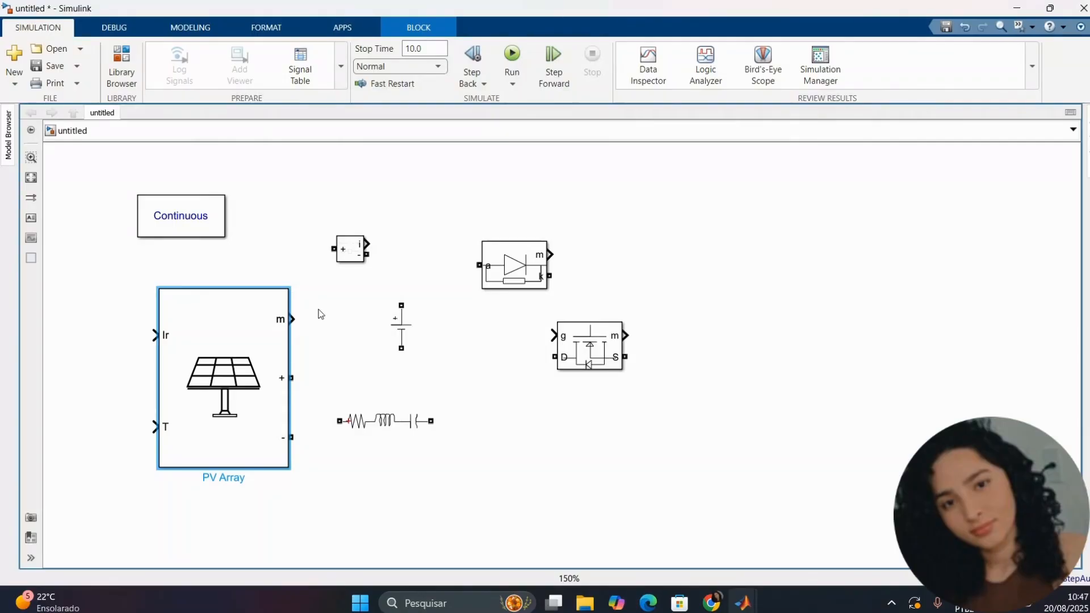
Rearrange the blocks: PV Array further left, DC voltage source below and left of the Mosfet, Series RLC Branch just under the Current Measurement.
left_click_drag(237, 362, 163, 362)
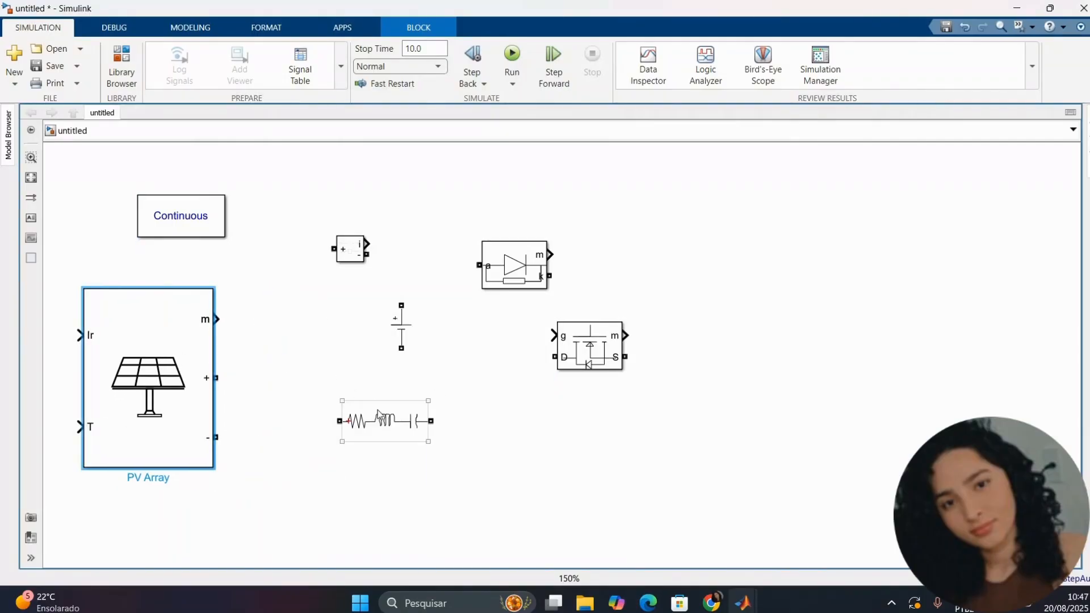
left_click_drag(391, 329, 496, 421)
left_click_drag(386, 421, 364, 318)
left_click(169, 416)
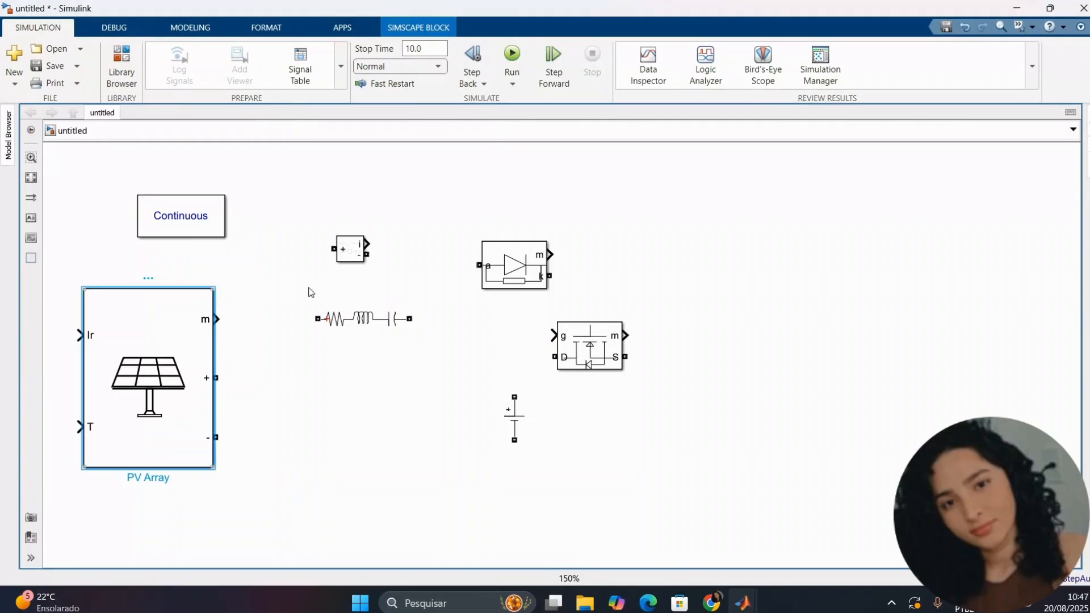
Set the PV Array to 1 parallel string and 1 series-connected module per string, and apply the parameters.
double_click(188, 388)
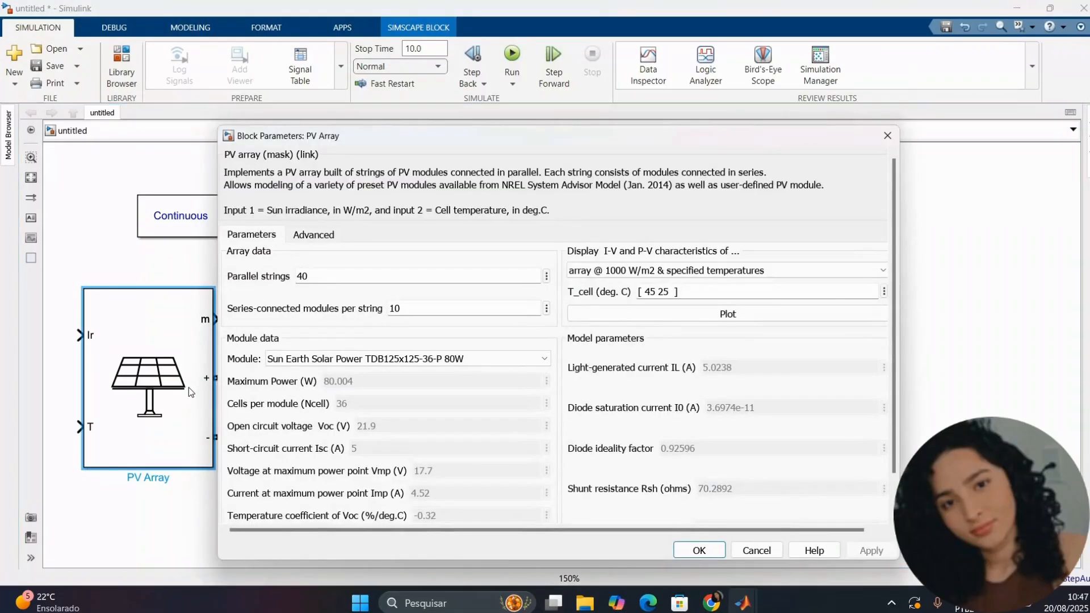
type("1")
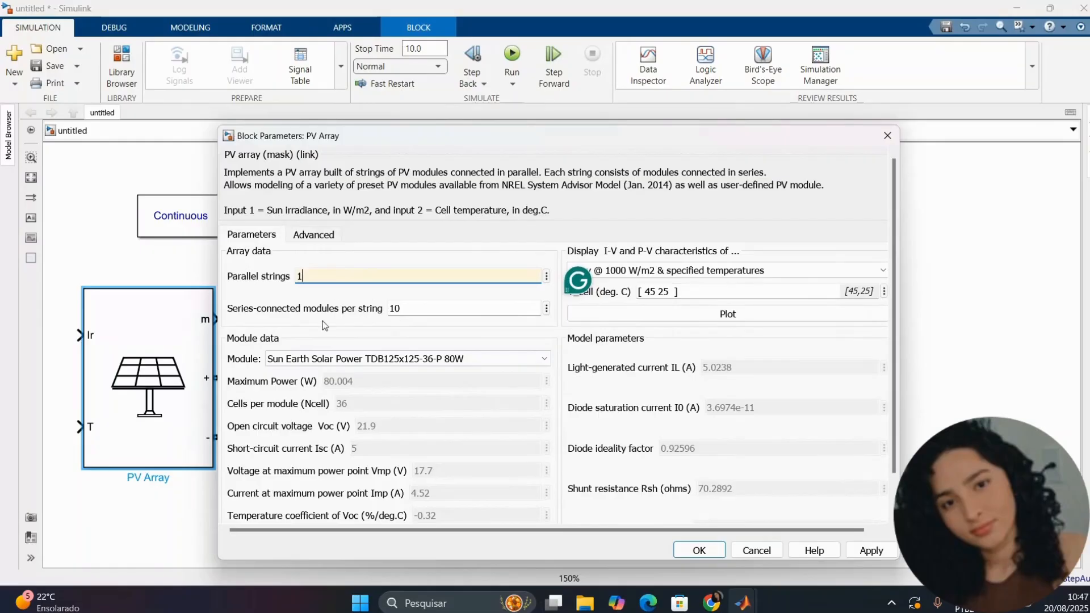
double_click(409, 308)
type("1")
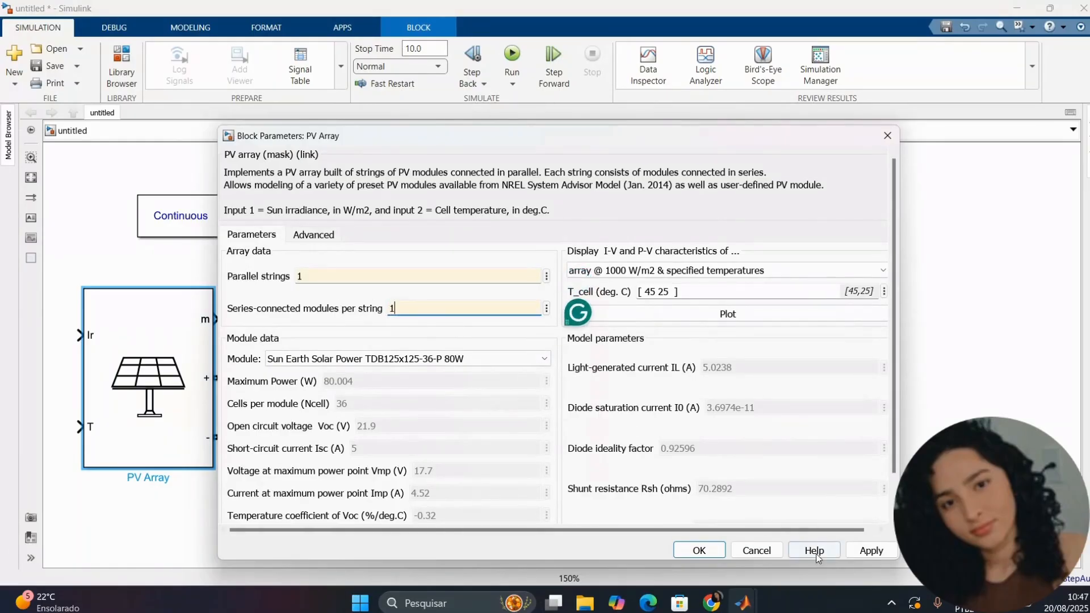
left_click(871, 550)
left_click(699, 549)
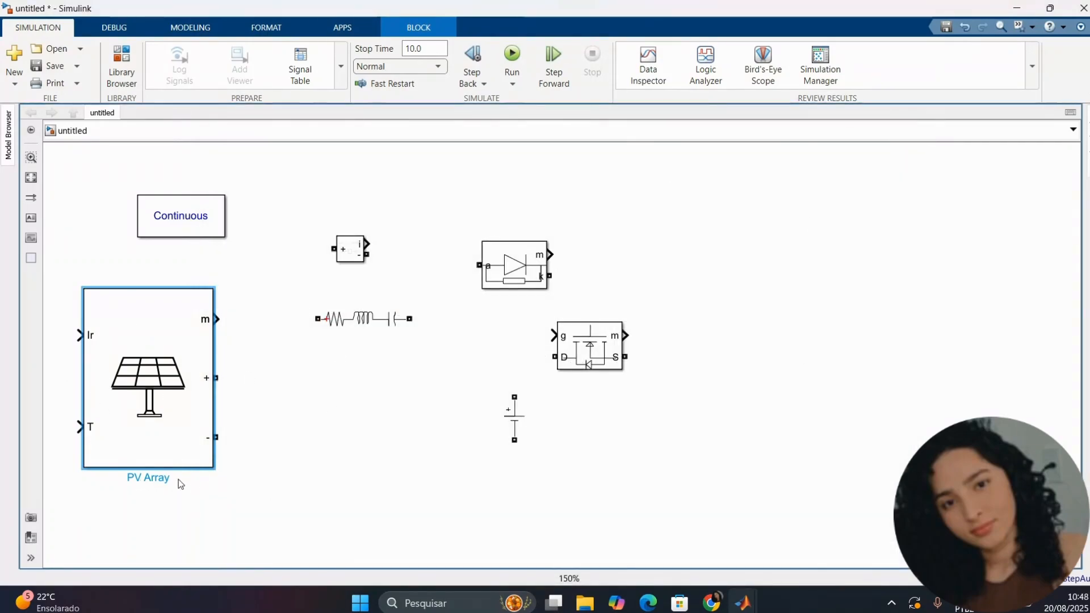
Turn the Series RLC Branch into an inductor with branch type L and inductance L, and shrink the block.
left_click_drag(364, 328, 395, 345)
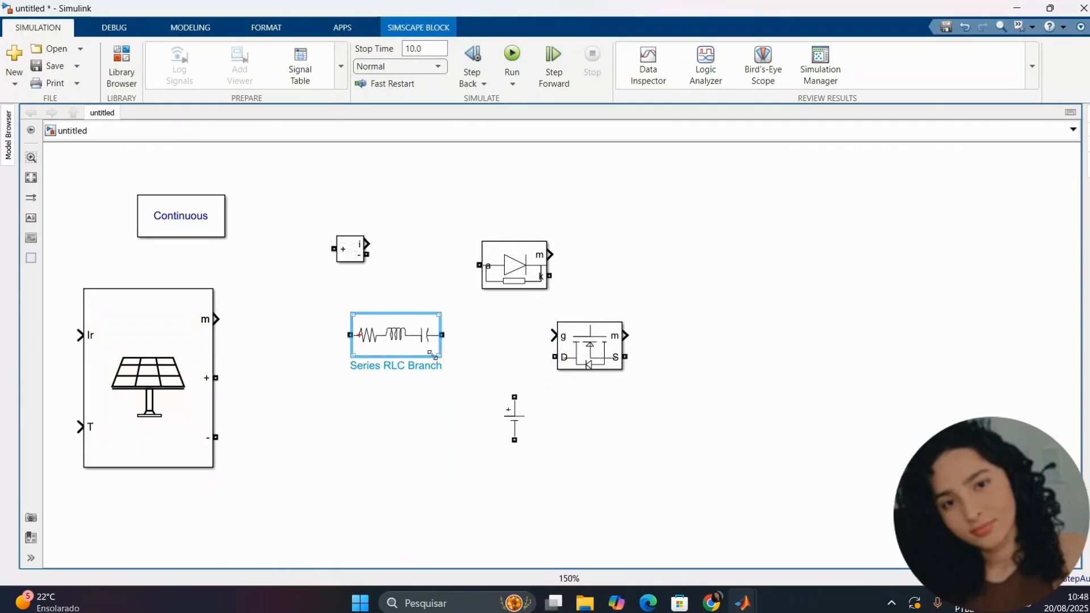
double_click(410, 348)
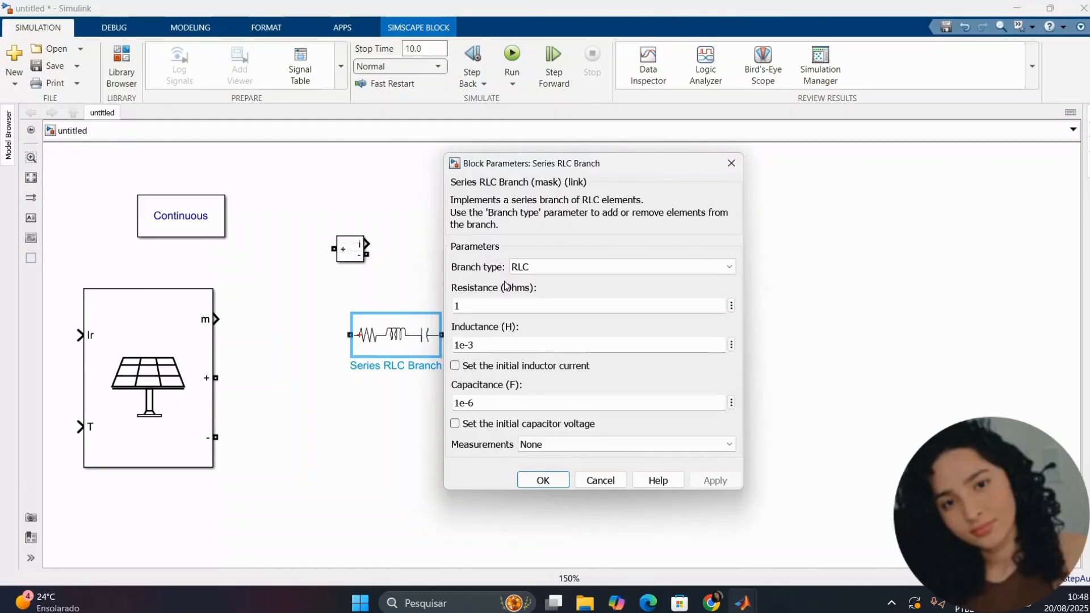
left_click(525, 269)
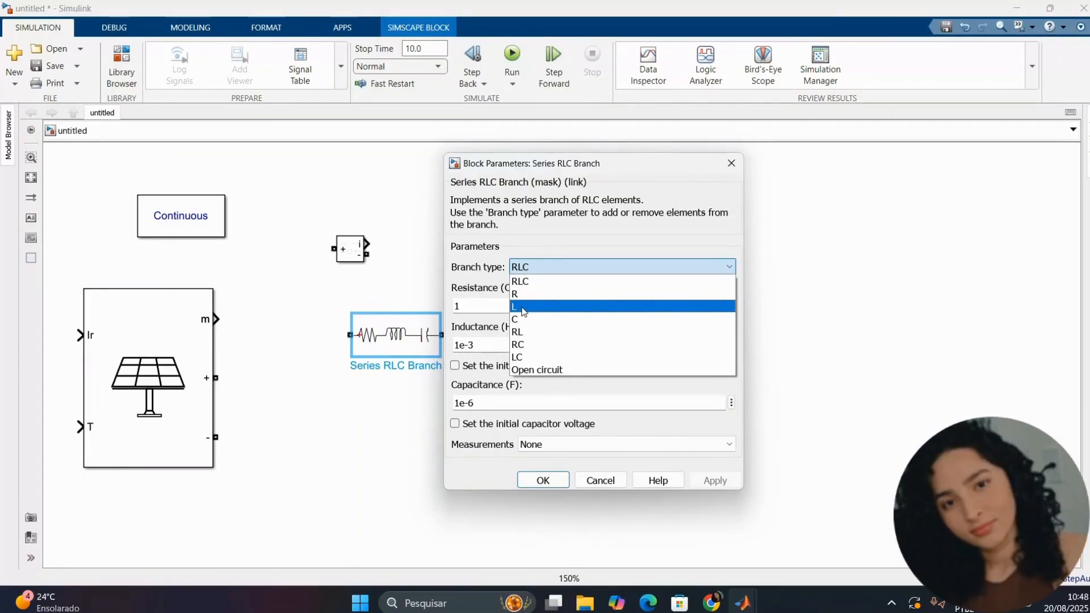
left_click(523, 310)
double_click(488, 309)
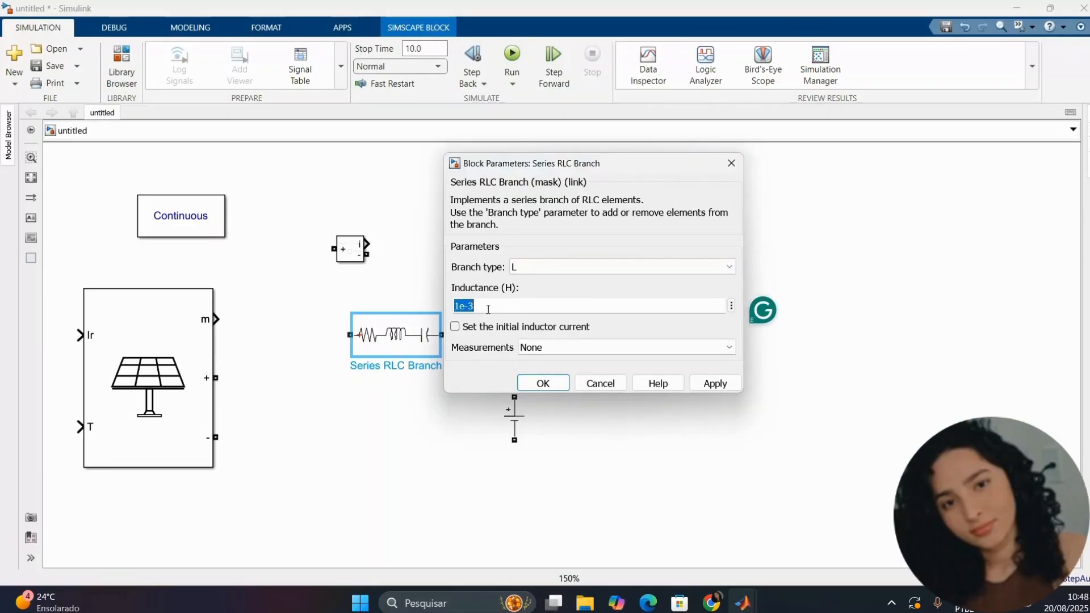
type("L")
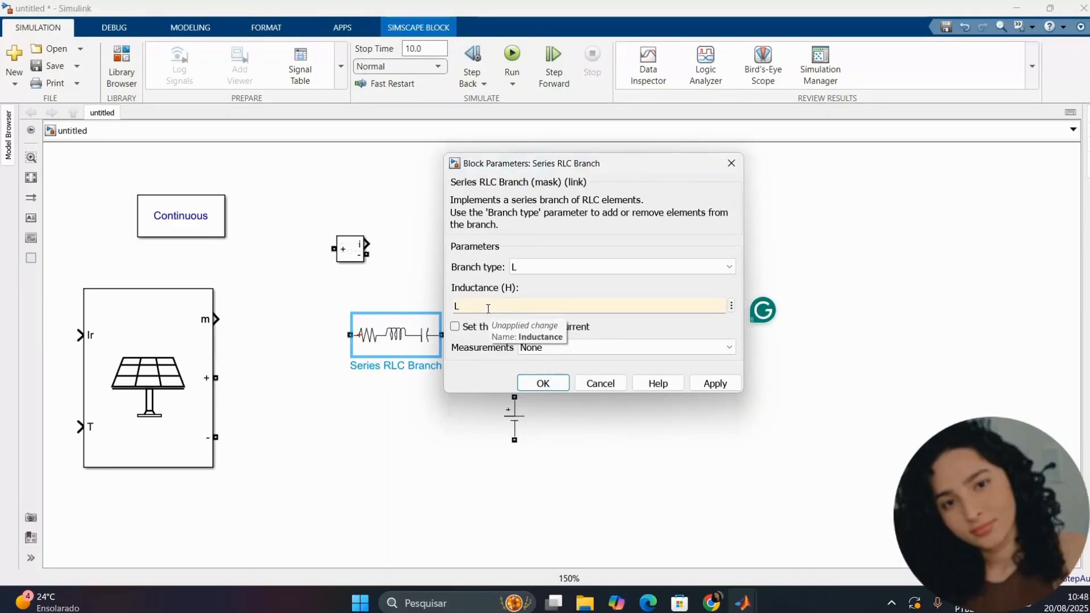
left_click(702, 387)
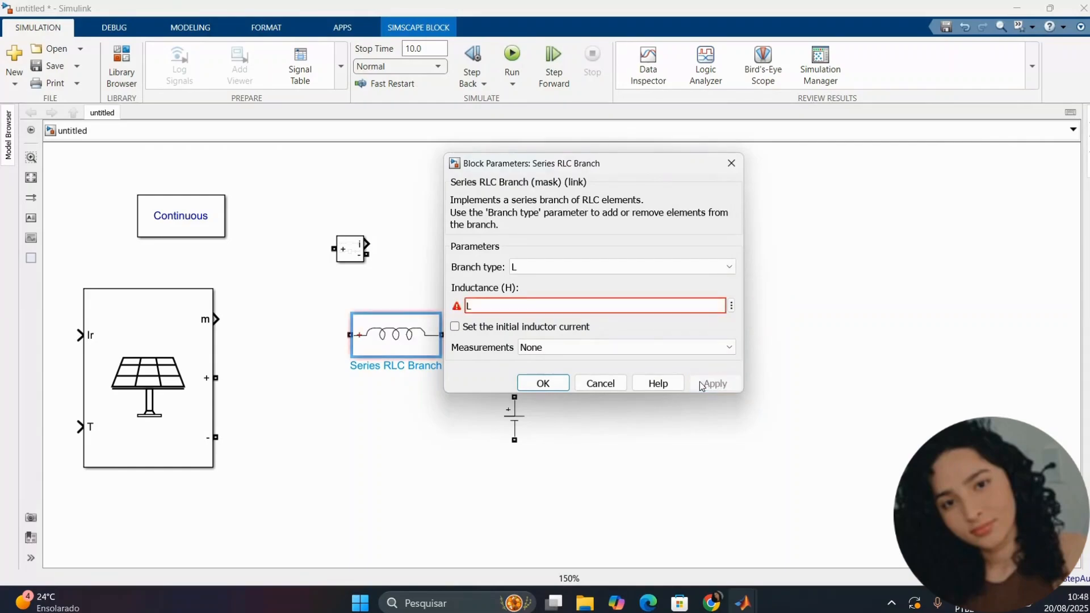
left_click(544, 384)
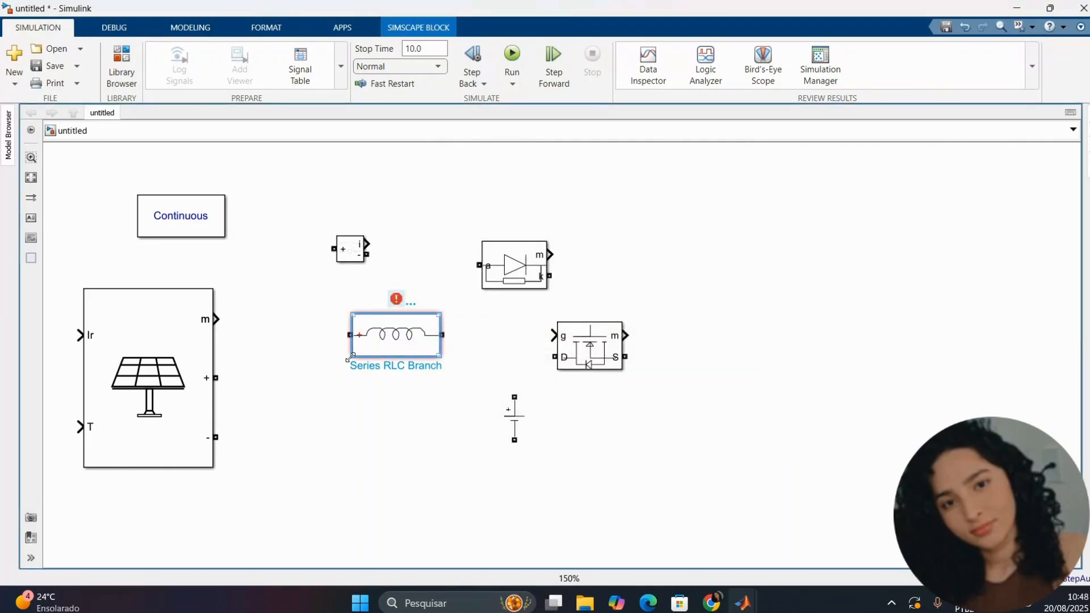
left_click_drag(349, 357, 405, 332)
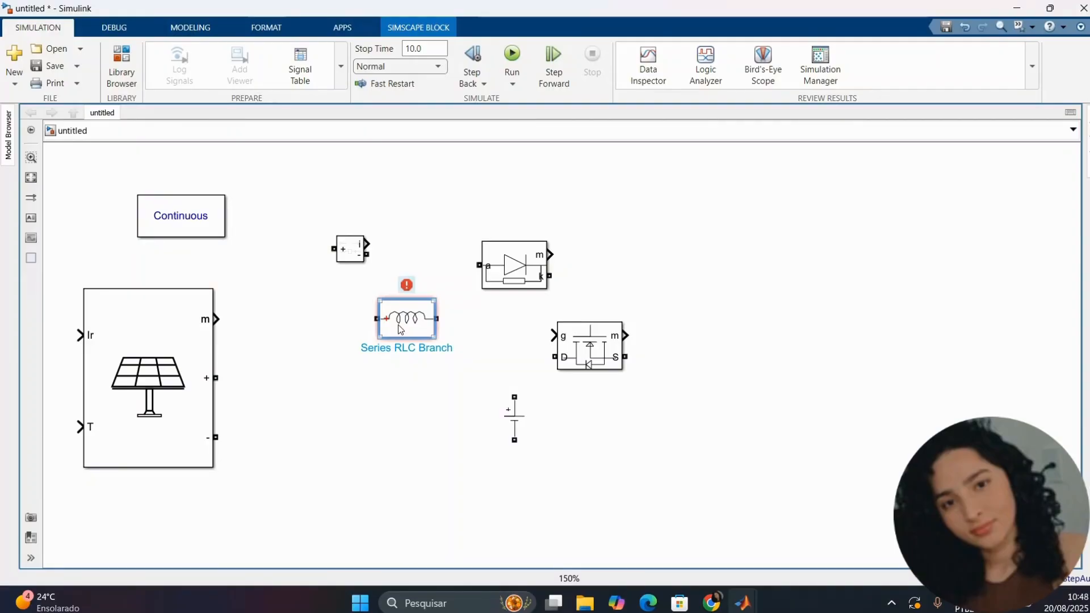
Copy the inductor block below and to its left, and set the copy to branch type C with capacitance Cpv.
left_click_drag(400, 330, 344, 394)
double_click(343, 394)
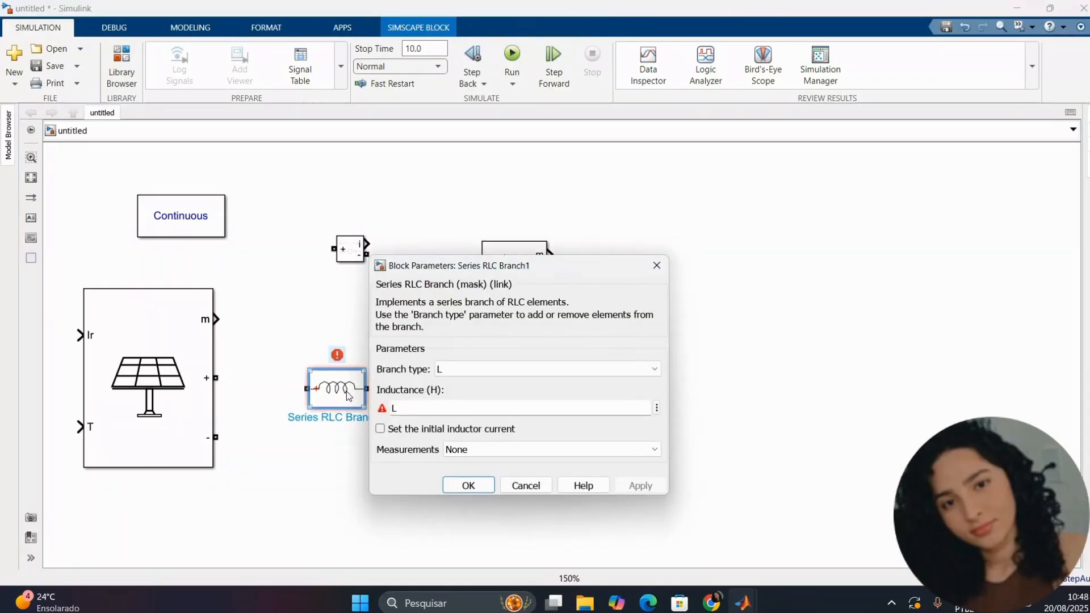
left_click(451, 369)
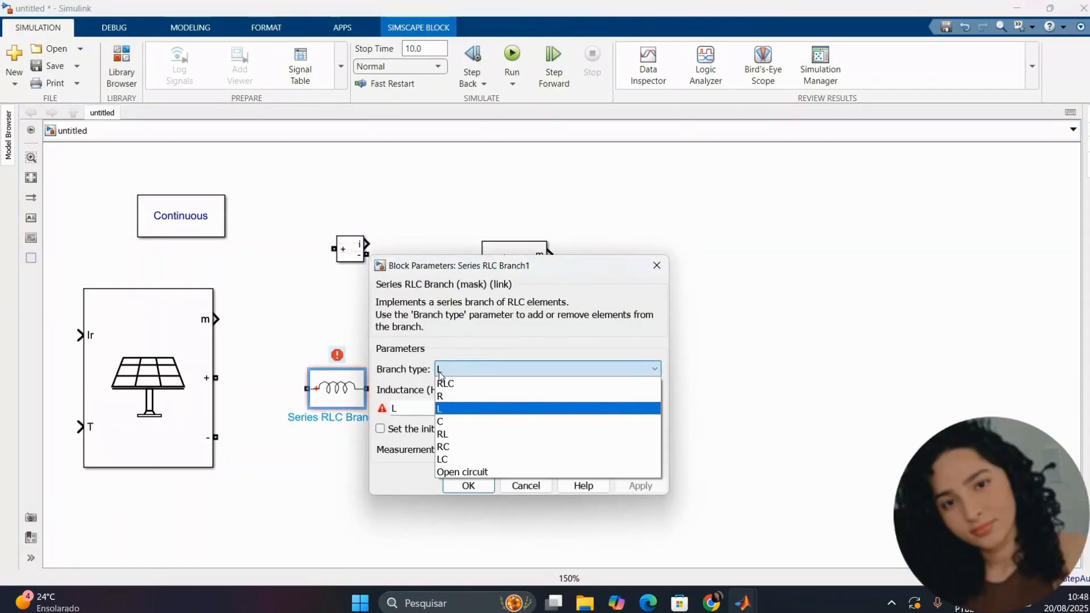
left_click(446, 421)
left_click_drag(379, 408, 421, 412)
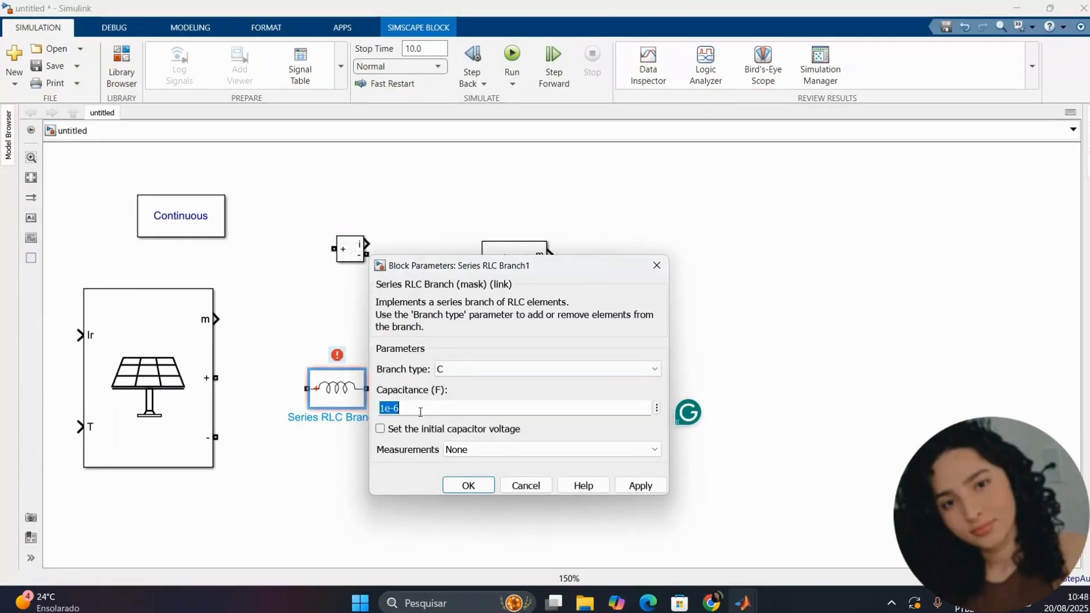
type("Cp")
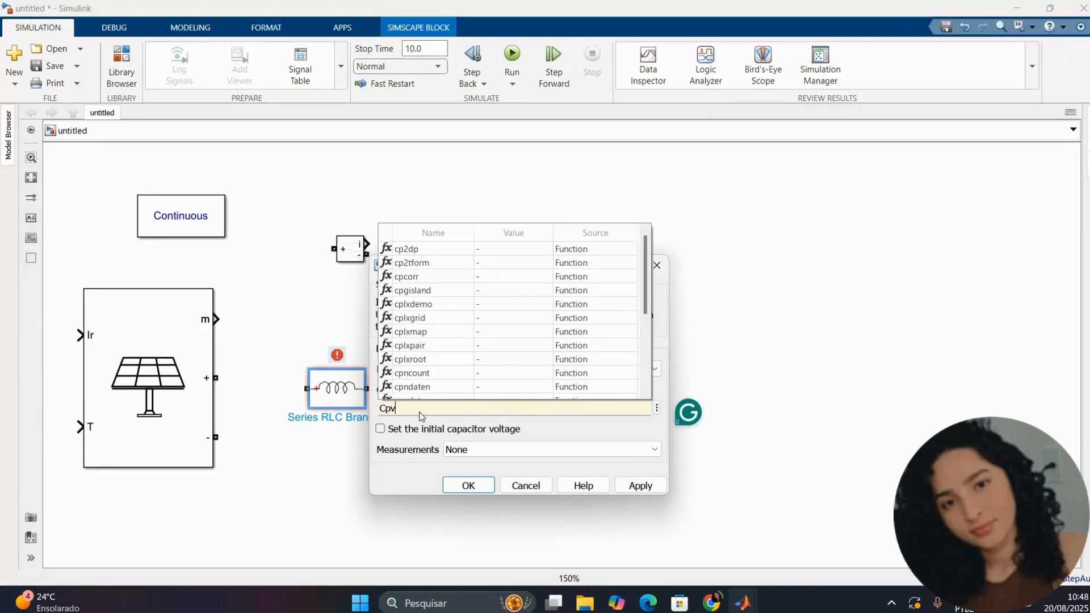
type("v")
left_click(638, 489)
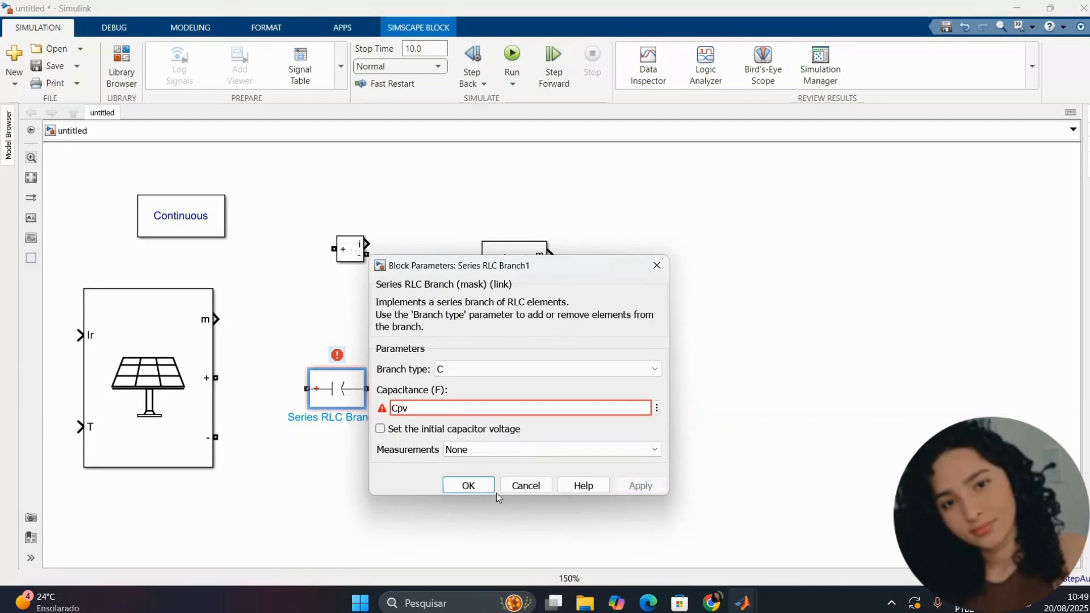
left_click(481, 486)
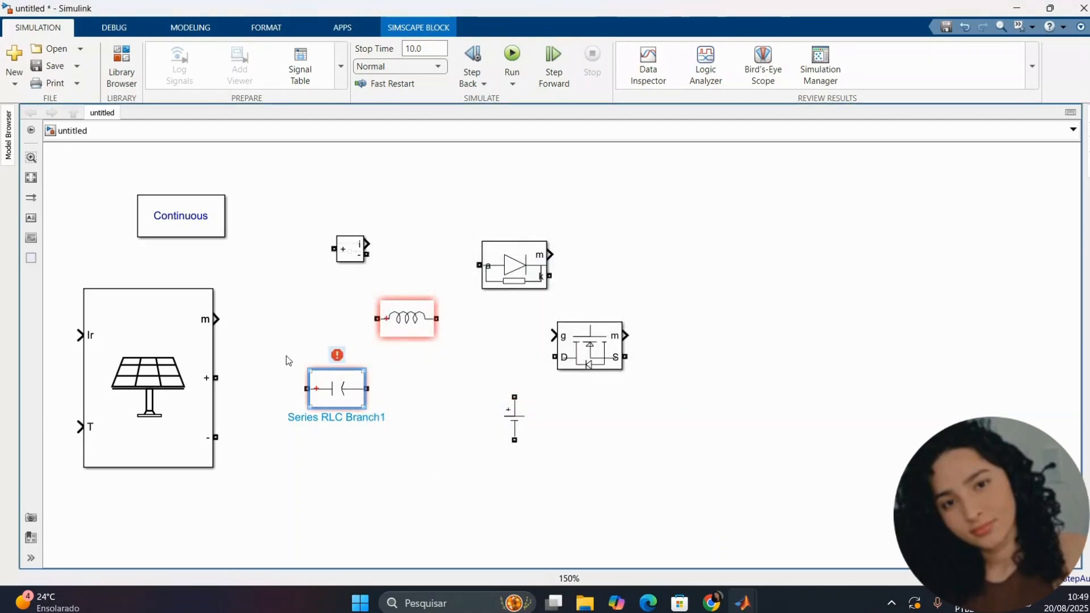
Rotate the capacitor branch clockwise so it stands vertically, and move it slightly lower, below and left of the inductor.
right_click(339, 397)
mouse_move(512, 394)
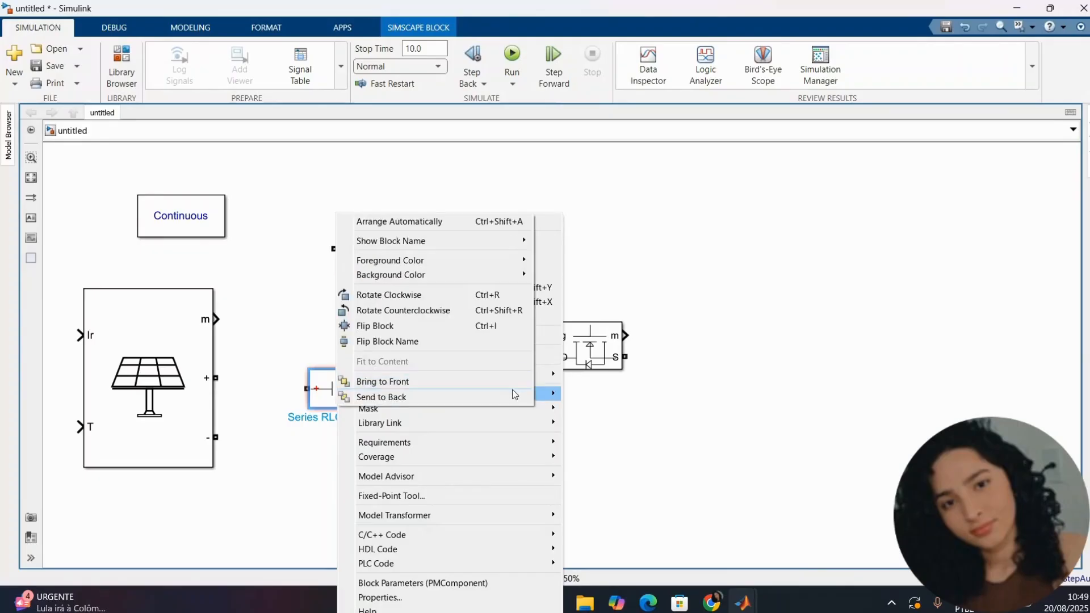
left_click(428, 299)
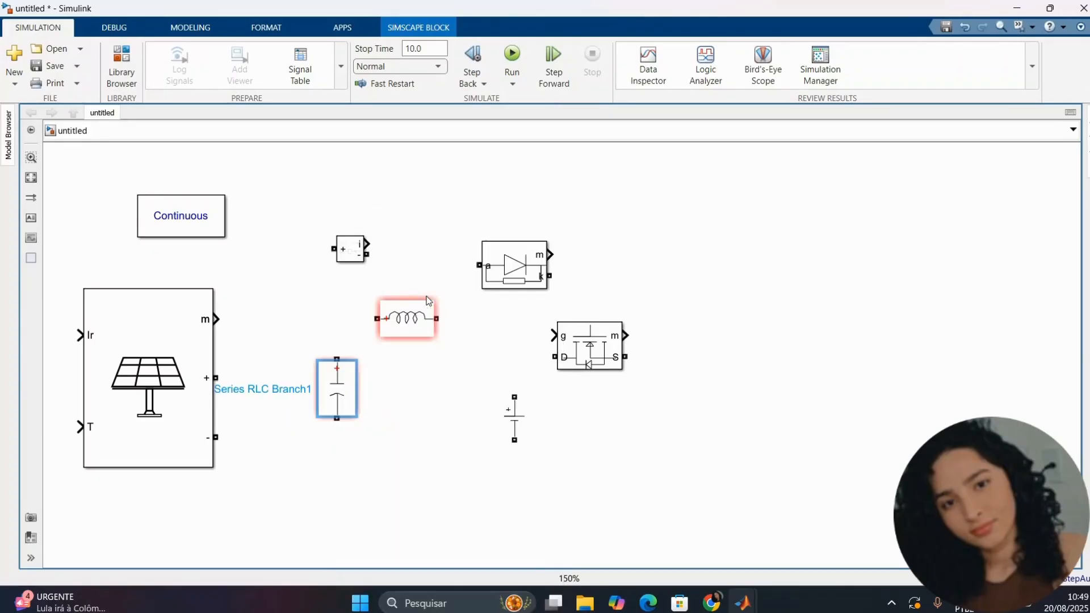
left_click(394, 396)
left_click(346, 397)
left_click_drag(345, 421, 349, 424)
Move the Mosfet to the right of the Diode, and place the DC Voltage Source farther right with an amplitude of 30 V.
left_click_drag(590, 353, 654, 272)
left_click_drag(523, 422, 771, 384)
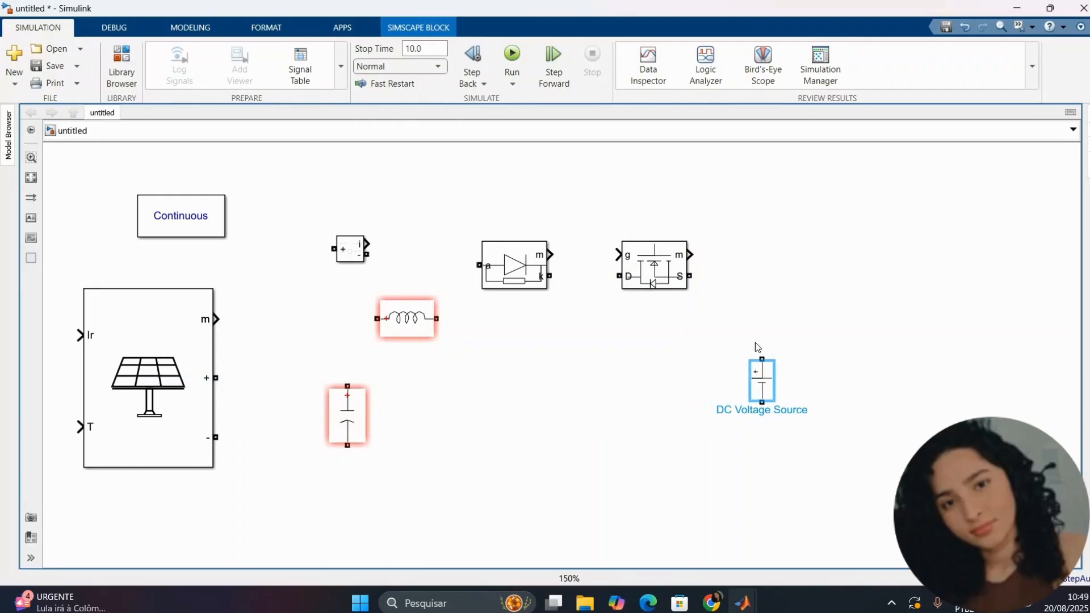
double_click(772, 377)
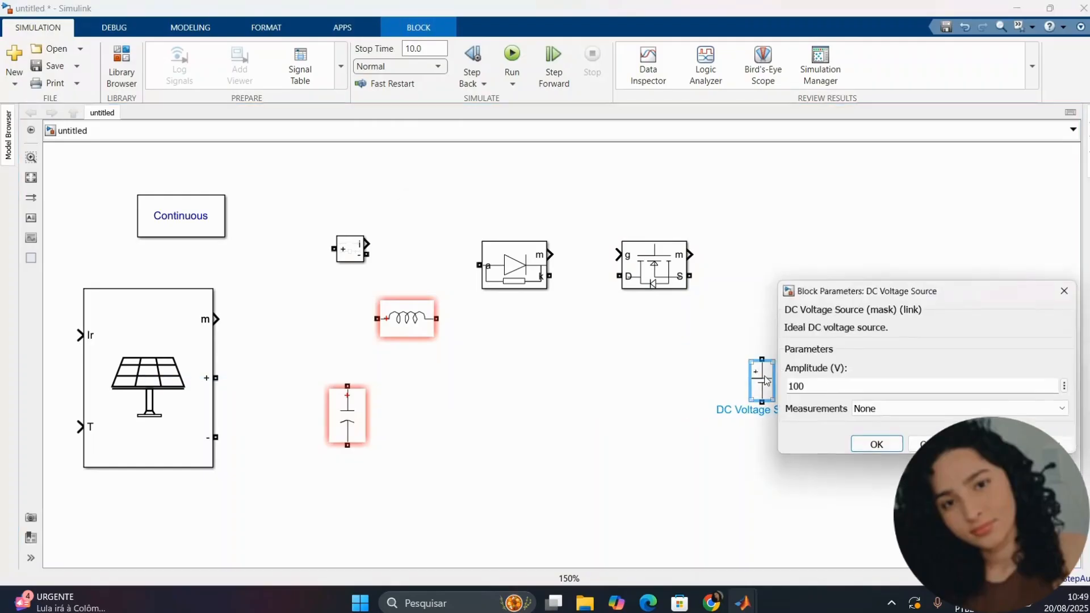
type("30")
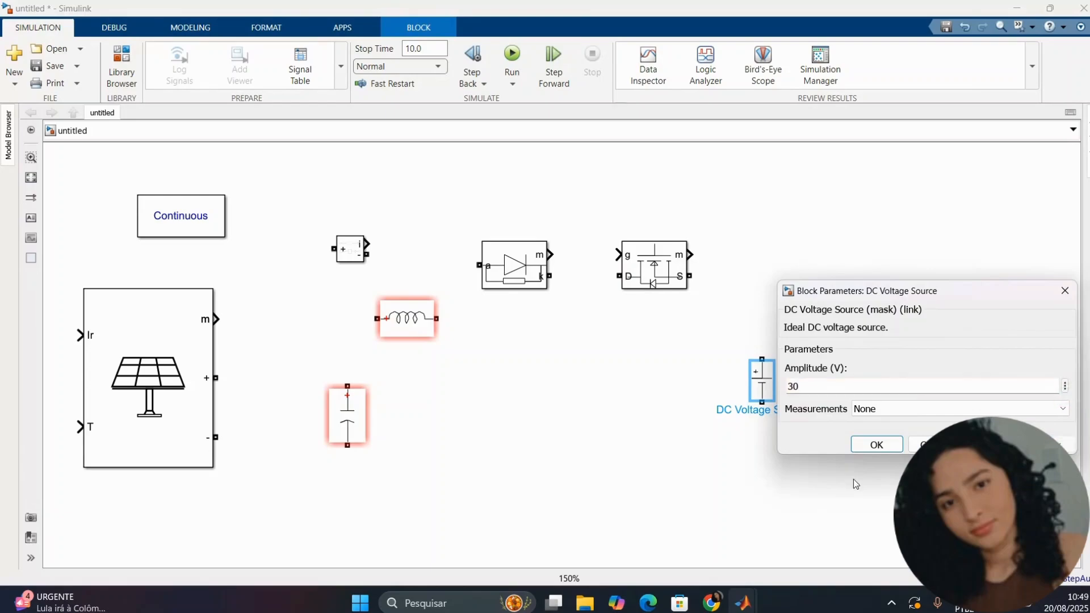
left_click(891, 443)
Rearrange the blocks: Diode level with the inductor, Mosfet below between them, and DC Voltage Source to the right of the Mosfet.
left_click_drag(761, 381, 815, 414)
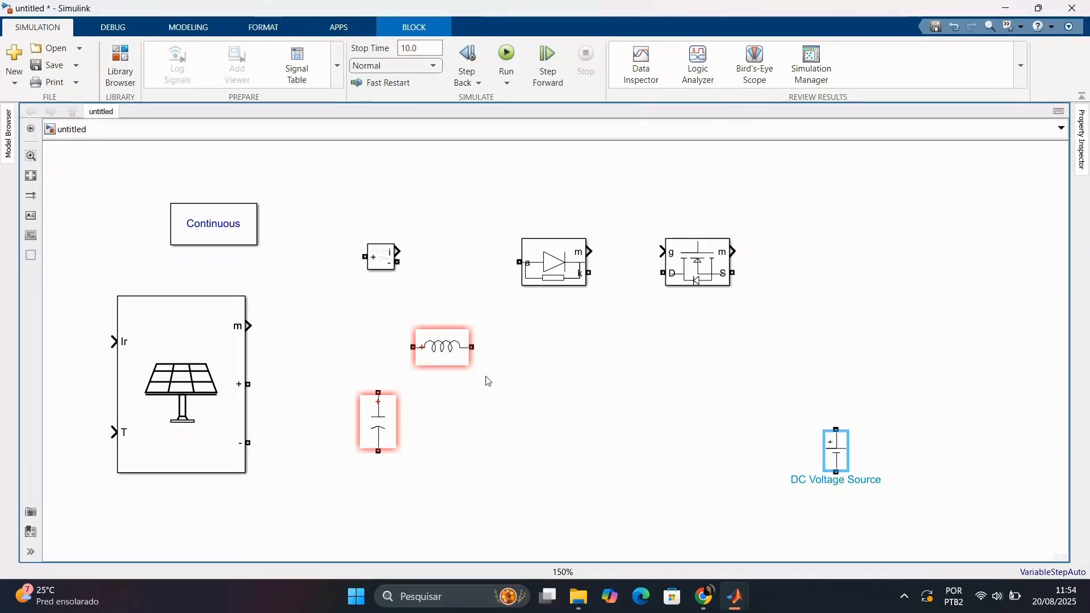
left_click_drag(546, 285, 646, 363)
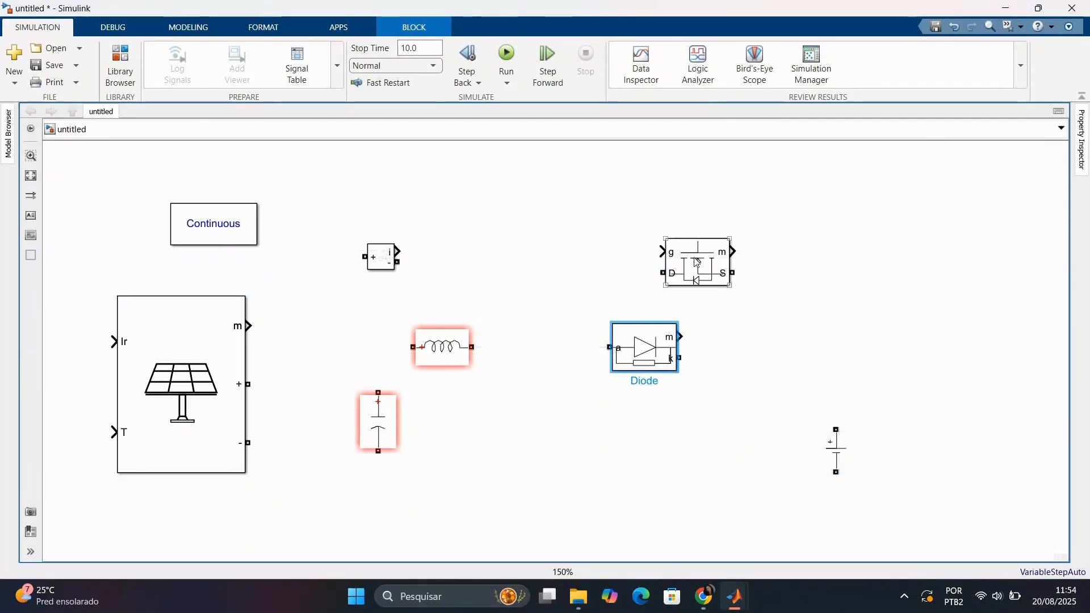
left_click_drag(698, 256, 559, 428)
left_click_drag(834, 451, 791, 434)
Set the Diode's snubber resistance and snubber capacitance to inf, and hide its measurement port.
left_click(651, 356)
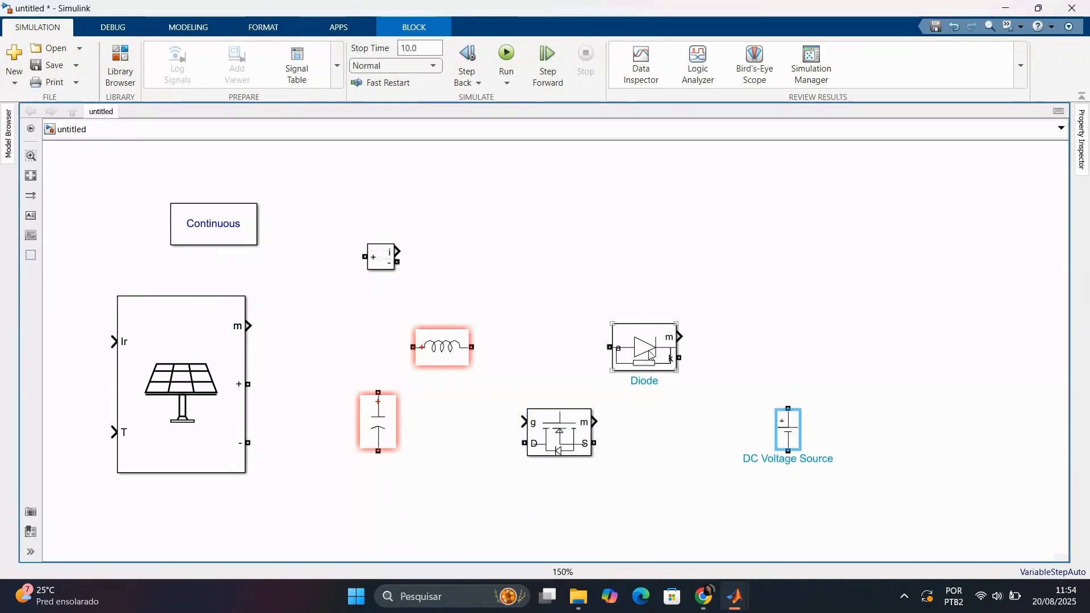
double_click(663, 352)
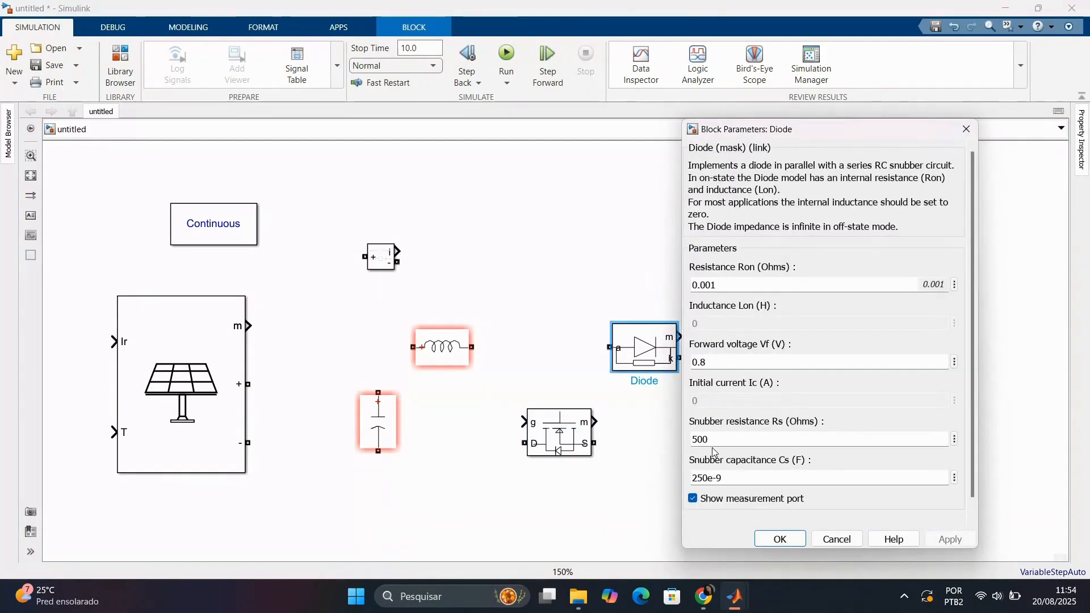
scroll(714, 422, "down", 1)
double_click(714, 423)
type("inf")
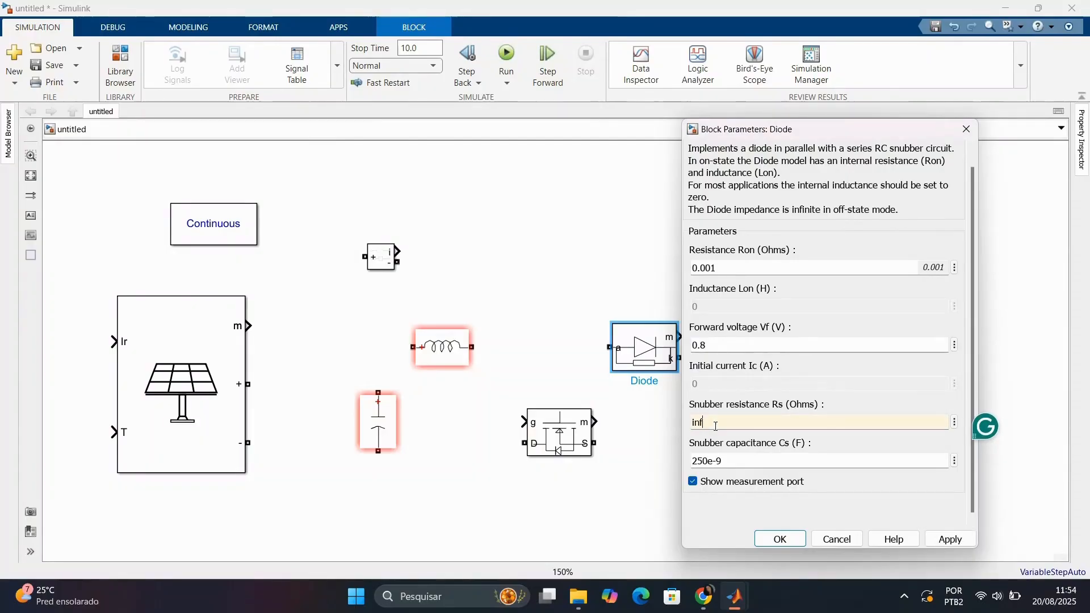
double_click(734, 462)
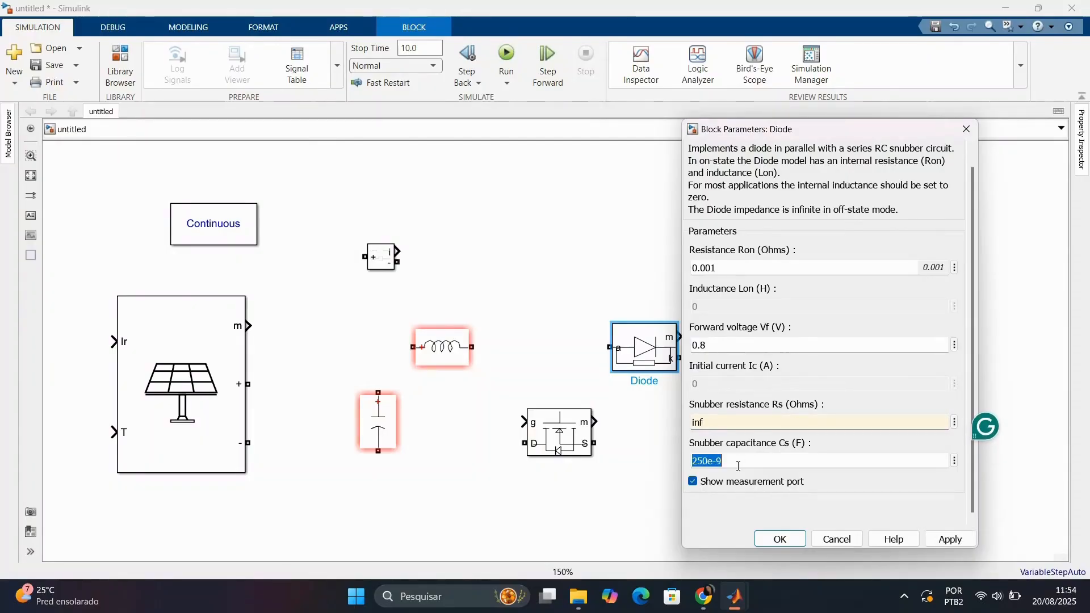
type("inf")
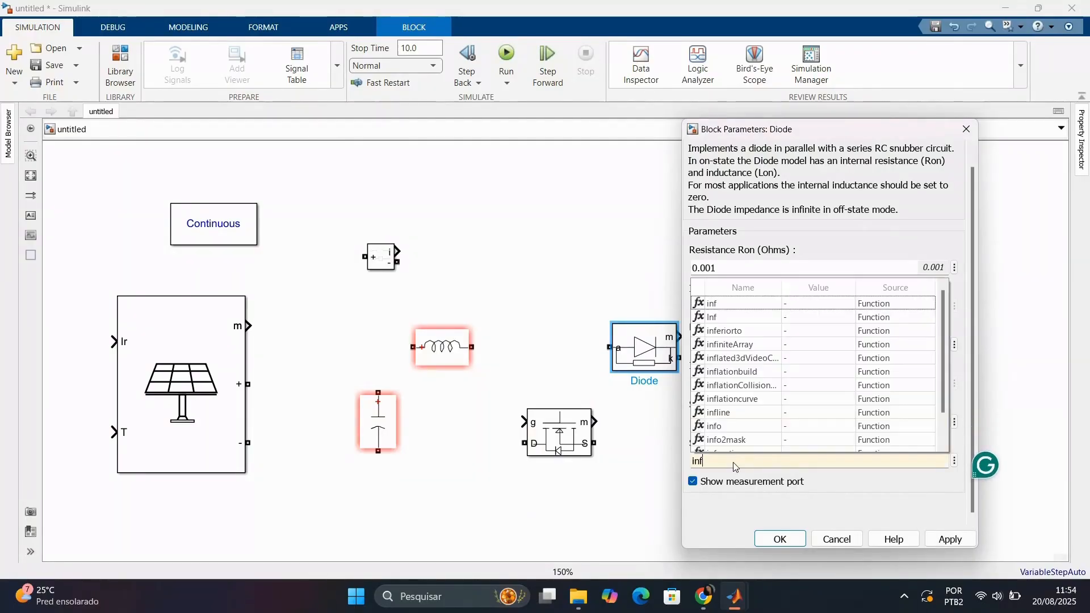
left_click(724, 305)
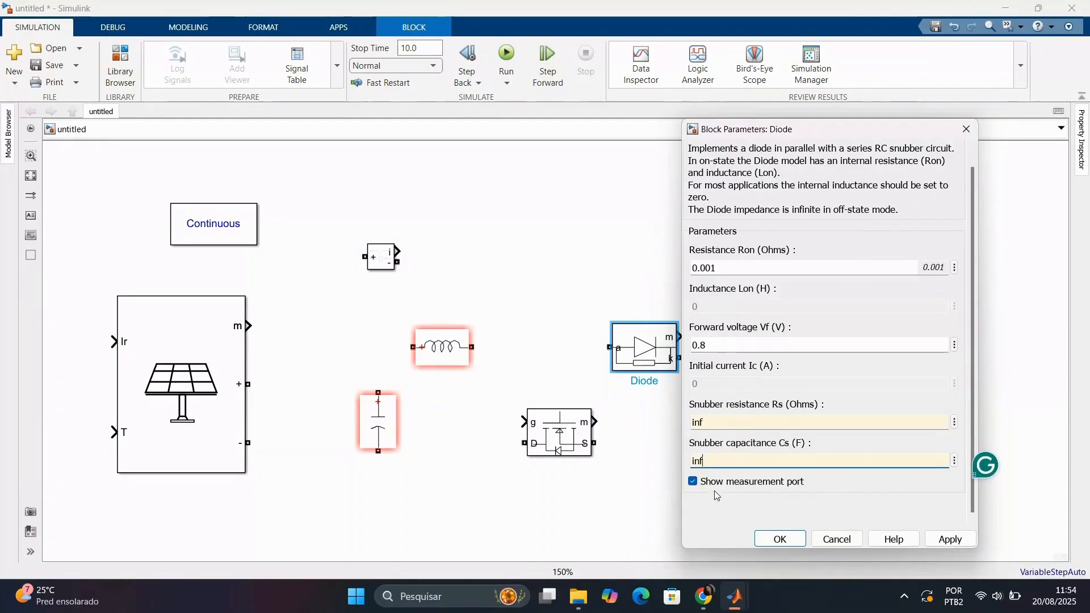
left_click(693, 482)
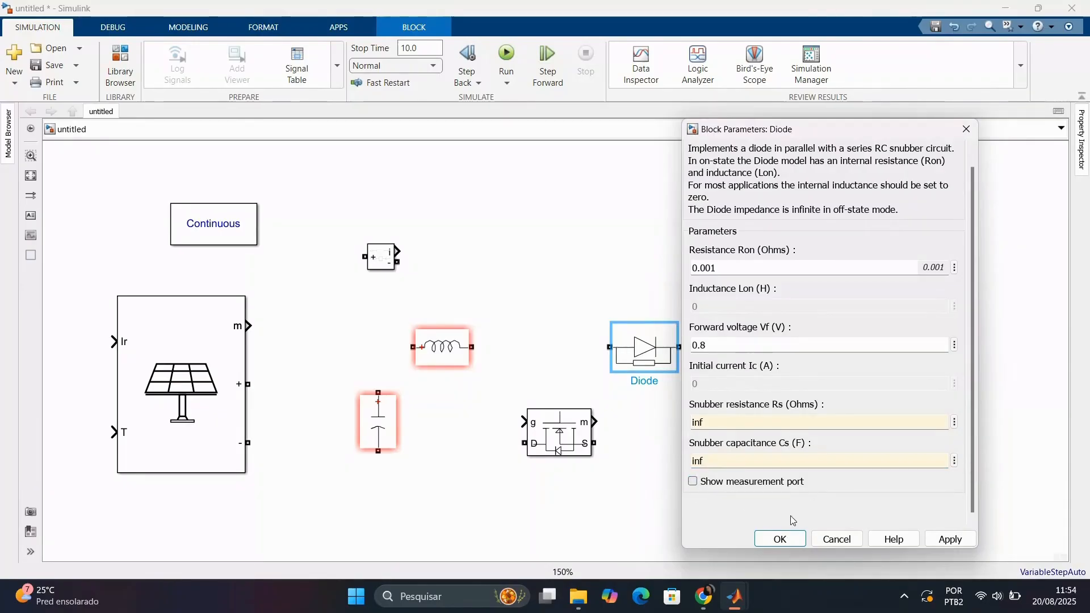
left_click(945, 539)
left_click(796, 544)
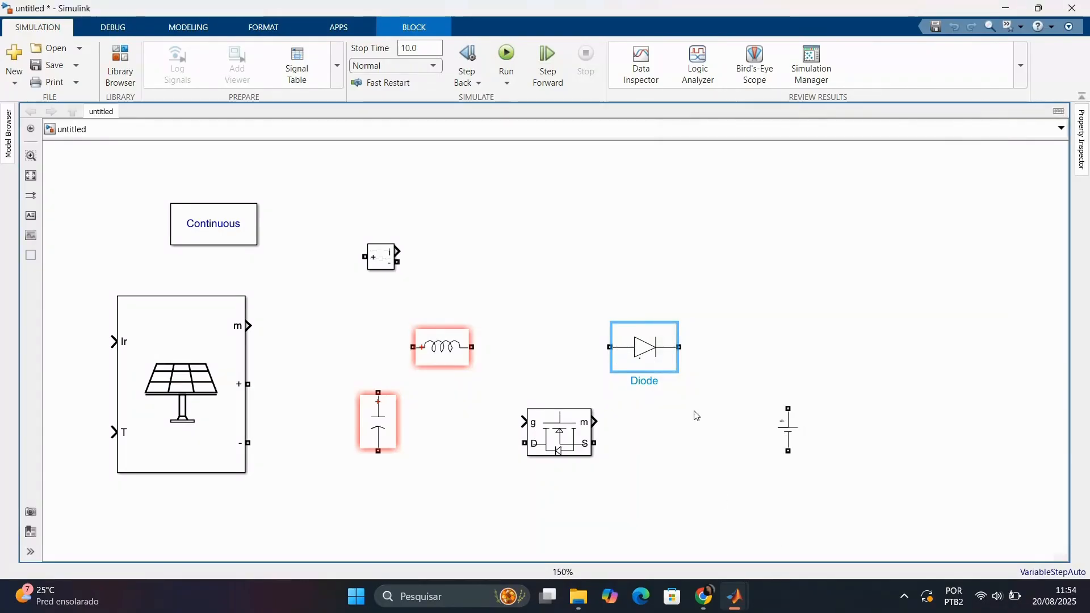
Hide the Mosfet's measurement port and apply the block parameters.
left_click(579, 360)
double_click(565, 447)
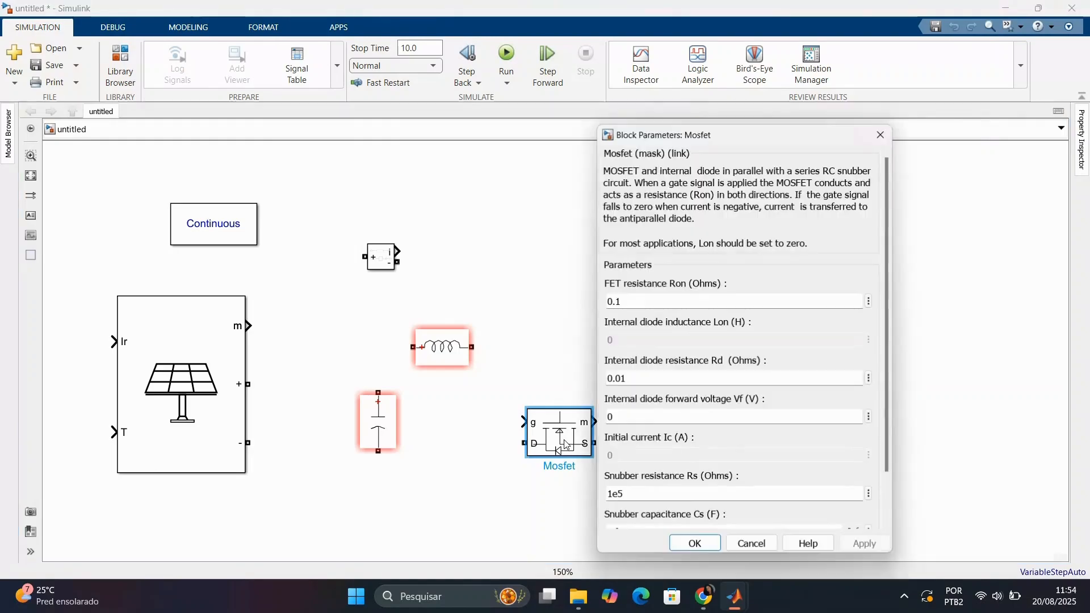
scroll(683, 461, "down", 3)
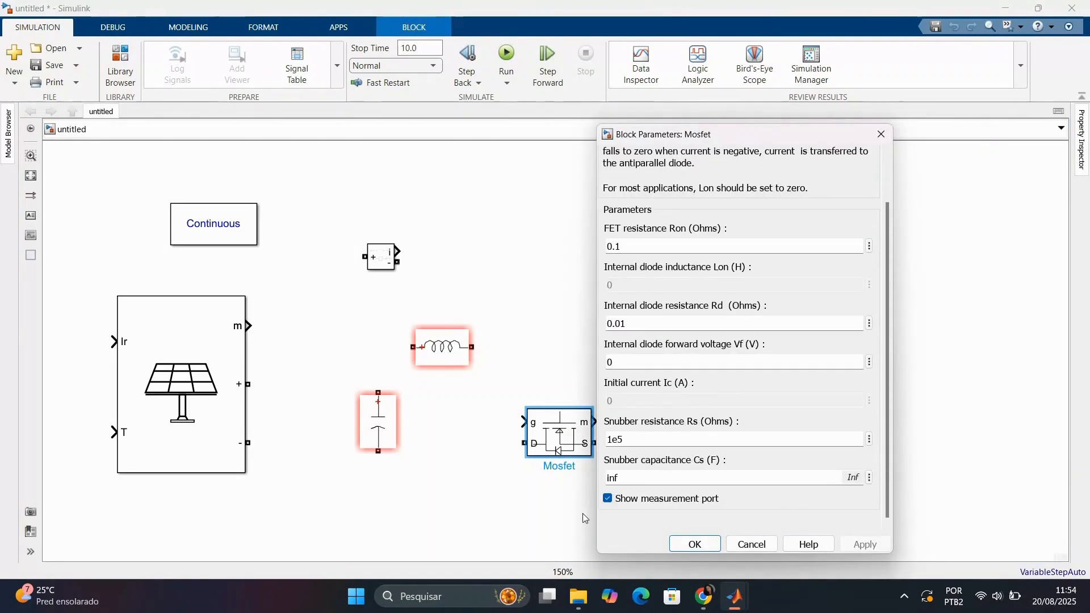
left_click(612, 500)
left_click(865, 544)
left_click(695, 543)
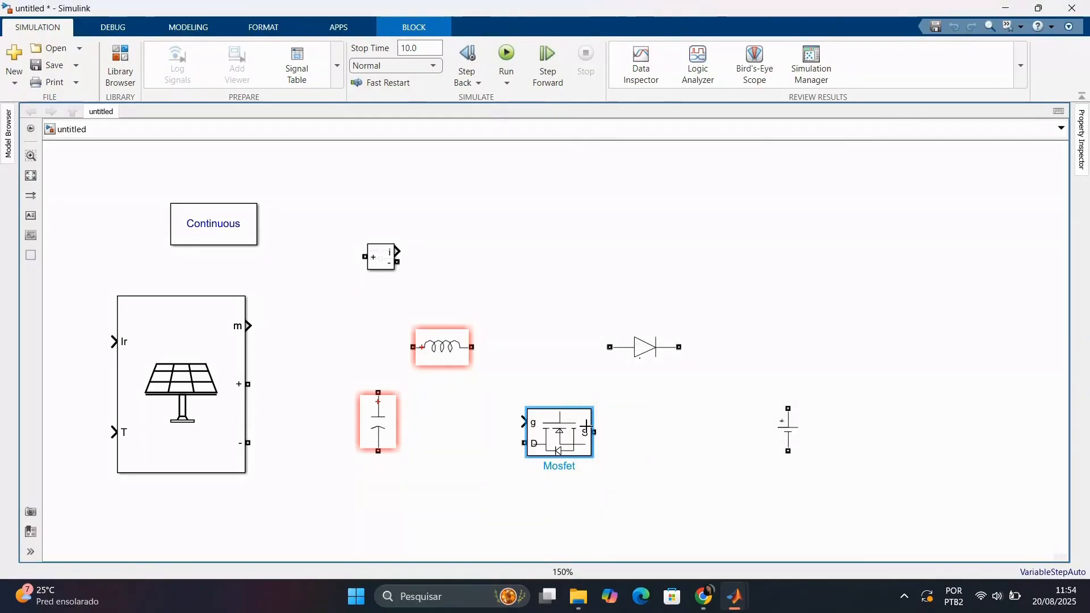
Rotate the Mosfet clockwise so its drain faces up, and move it slightly higher below the Diode's level.
key("ctrl+r")
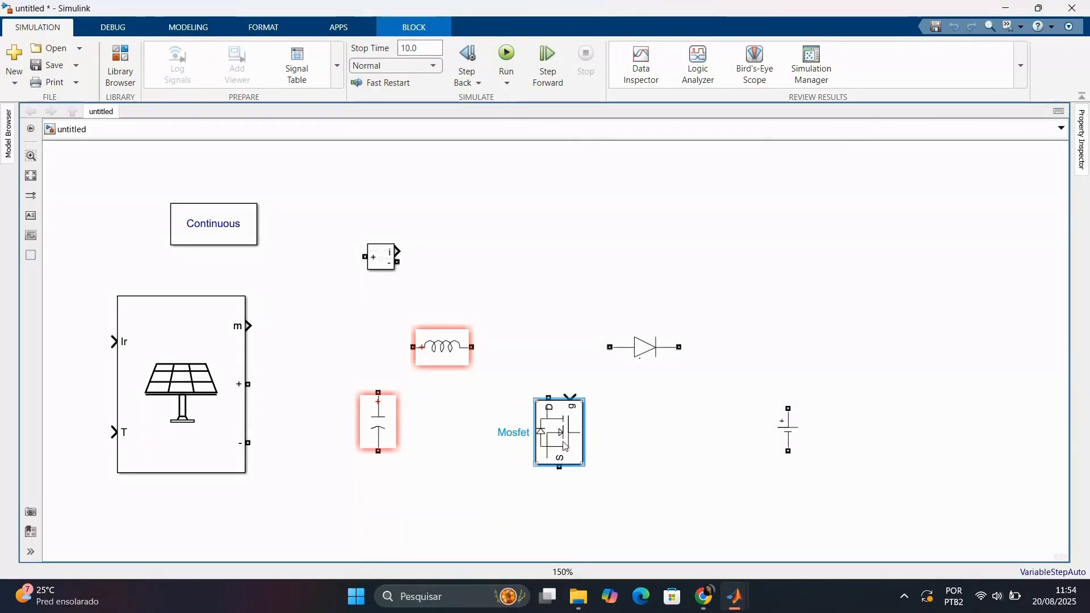
left_click(660, 420)
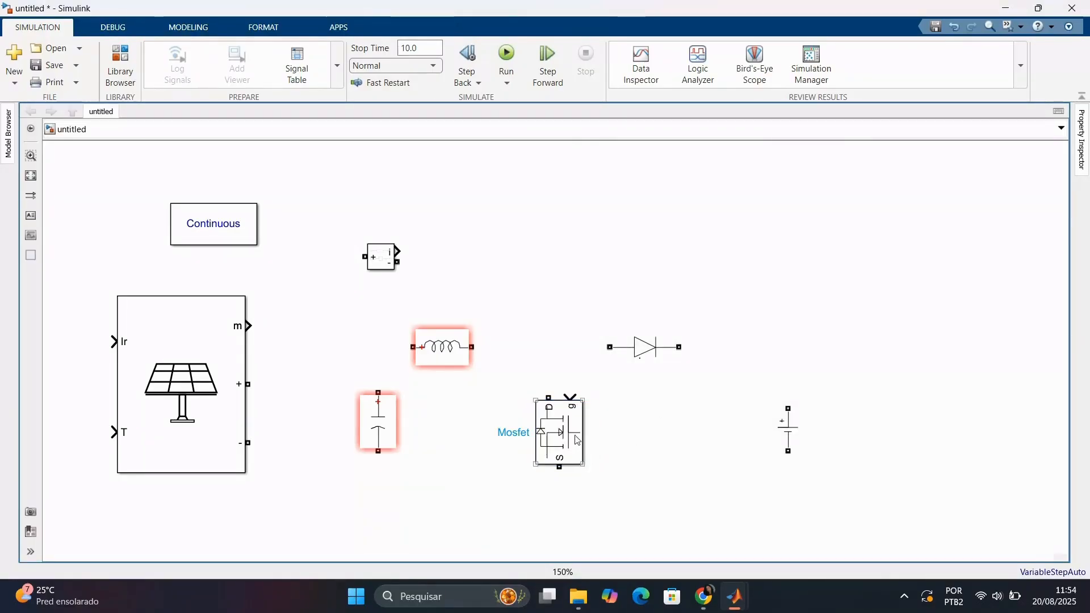
left_click_drag(574, 435, 574, 424)
left_click(658, 416)
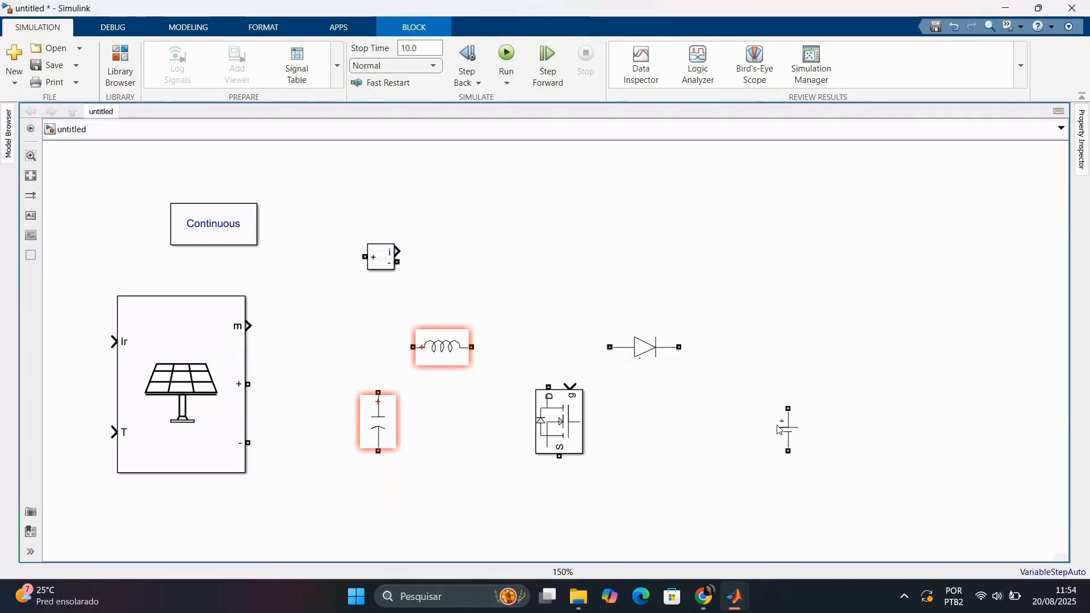
Wire the Diode's output to the DC Voltage Source's positive terminal, its input to the Mosfet's drain, and the Mosfet's source to the negative terminal.
mouse_move(799, 435)
left_mouse_down()
mouse_move(810, 413)
mouse_move(810, 427)
left_mouse_up()
mouse_move(642, 360)
left_mouse_down()
mouse_move(793, 363)
mouse_move(798, 403)
left_mouse_up()
left_click(697, 357)
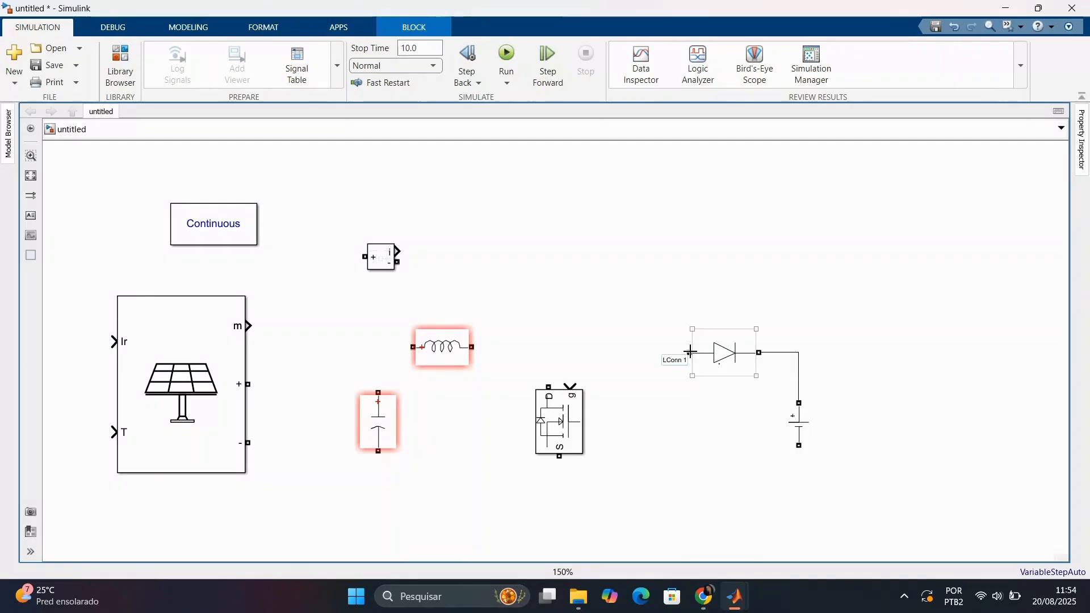
left_click_drag(690, 352, 619, 419)
left_click_drag(606, 457, 798, 446)
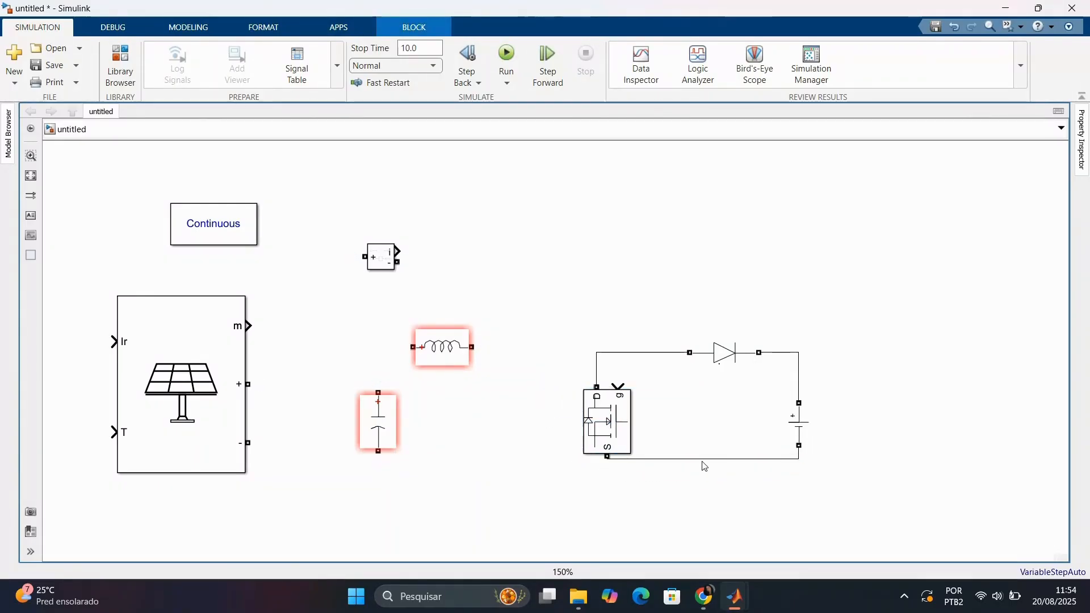
Lower the return wire slightly, and connect the inductor to the Mosfet–Diode node and the capacitor's lower terminal to the return wire.
left_click_drag(702, 461, 704, 476)
left_click_drag(462, 348, 597, 353)
mouse_move(391, 430)
left_mouse_down()
mouse_move(526, 474)
mouse_move(607, 473)
left_mouse_up()
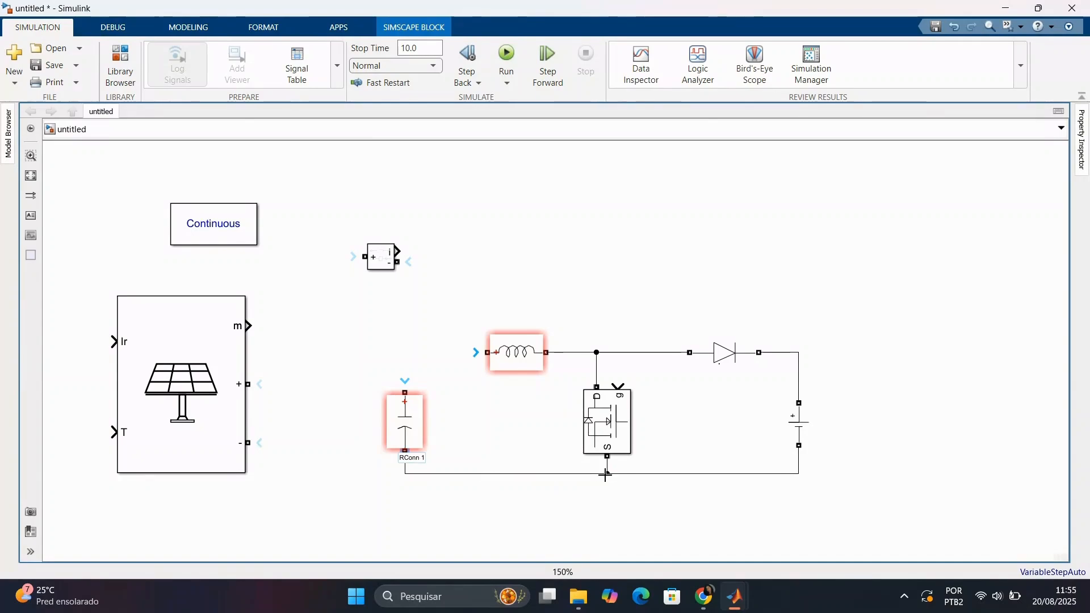
Connect the current measurement in series between the capacitor's upper terminal and the inductor, spacing the capacitor and inductor farther apart.
mouse_move(393, 268)
left_mouse_down()
mouse_move(452, 359)
mouse_move(406, 349)
left_mouse_up()
left_click(474, 353)
left_click_drag(405, 387, 393, 421)
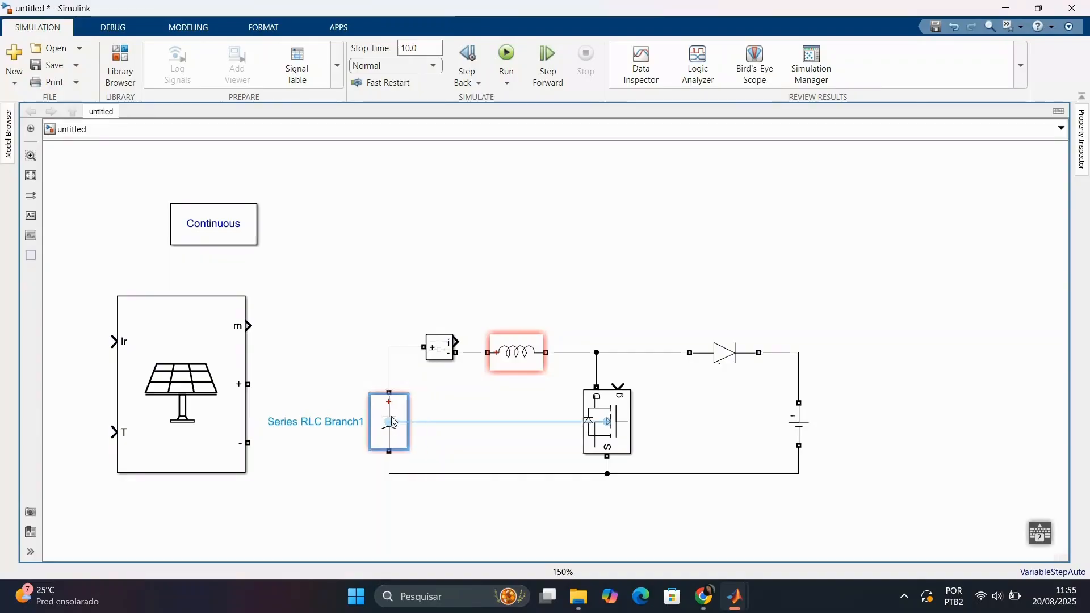
left_click_drag(516, 357, 532, 357)
left_click(492, 275)
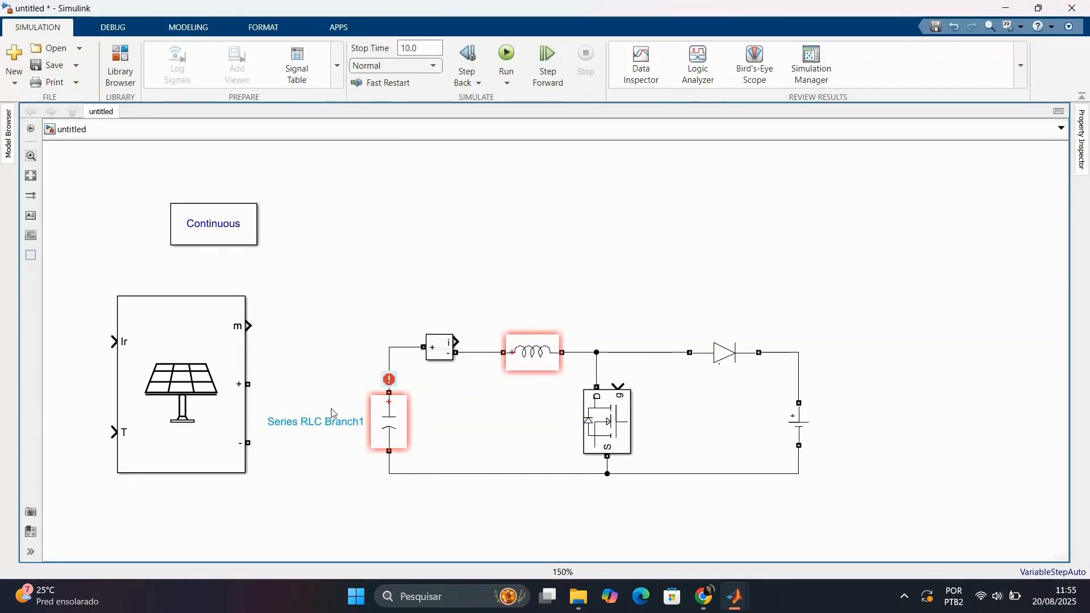
Connect the PV array's positive and negative terminals across the capacitor, and align the bends of both wires.
left_click_drag(248, 385, 365, 358)
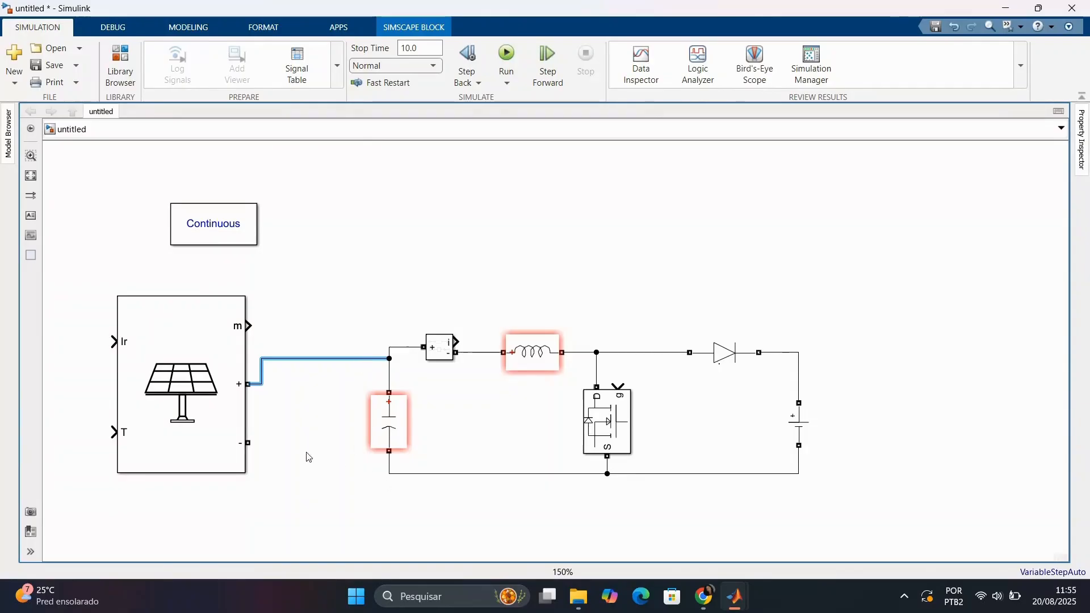
left_click_drag(253, 443, 389, 471)
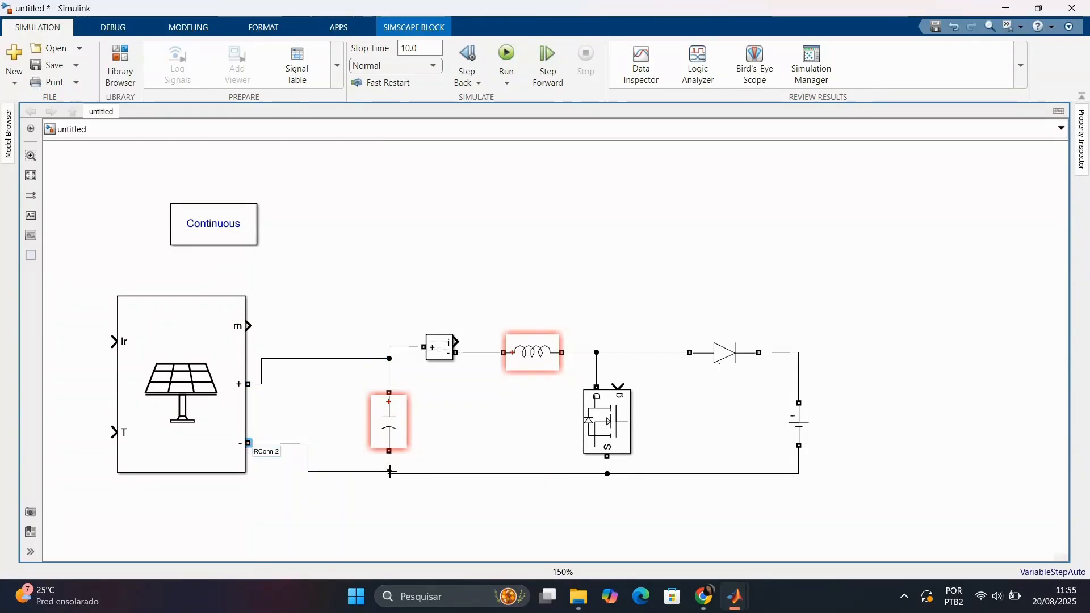
left_click_drag(309, 453, 263, 454)
left_click_drag(344, 358, 344, 347)
left_click_drag(262, 371, 290, 372)
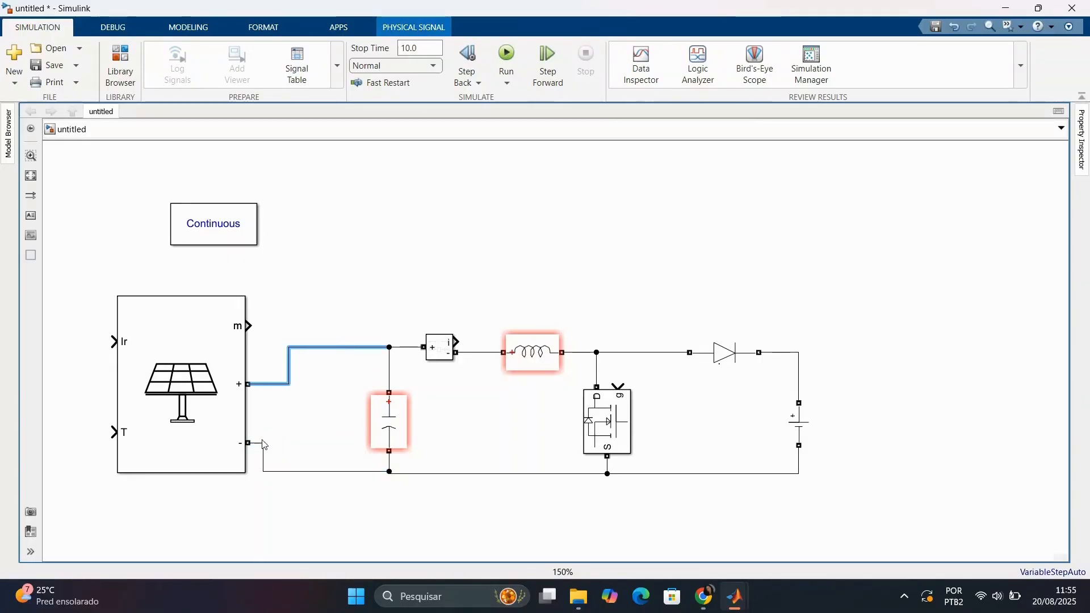
left_click_drag(266, 457, 291, 457)
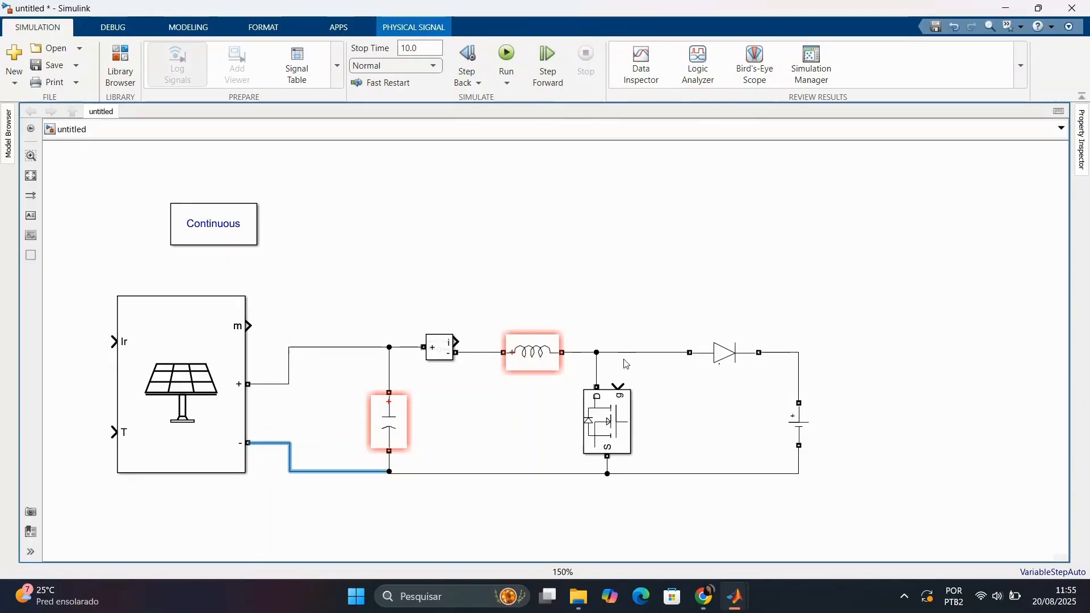
left_click(717, 533)
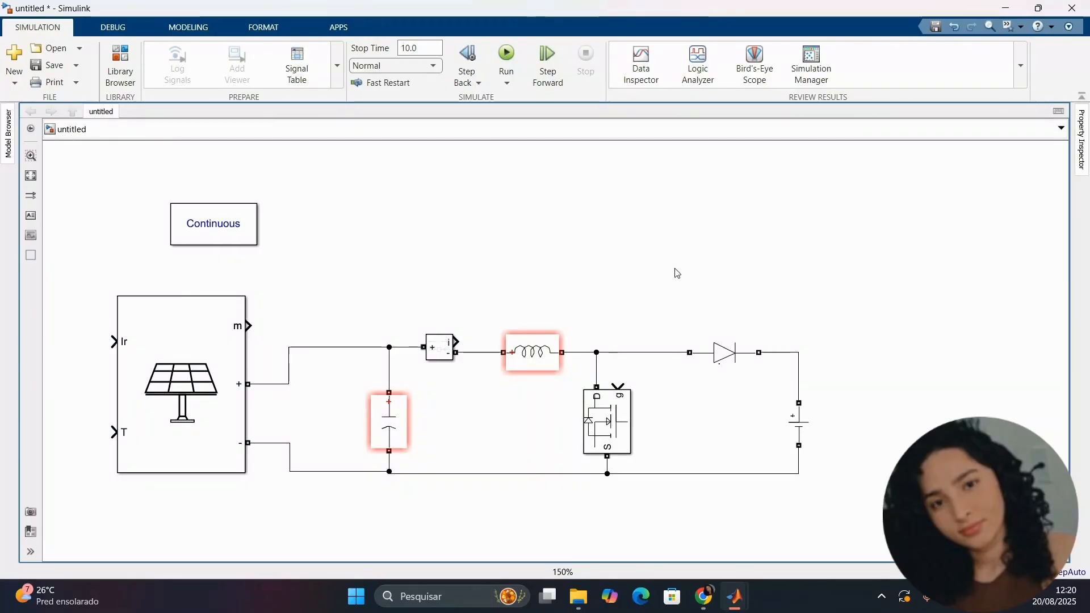
Add a Goto block and place it in the free area above the capacitor and current measurement.
double_click(617, 252)
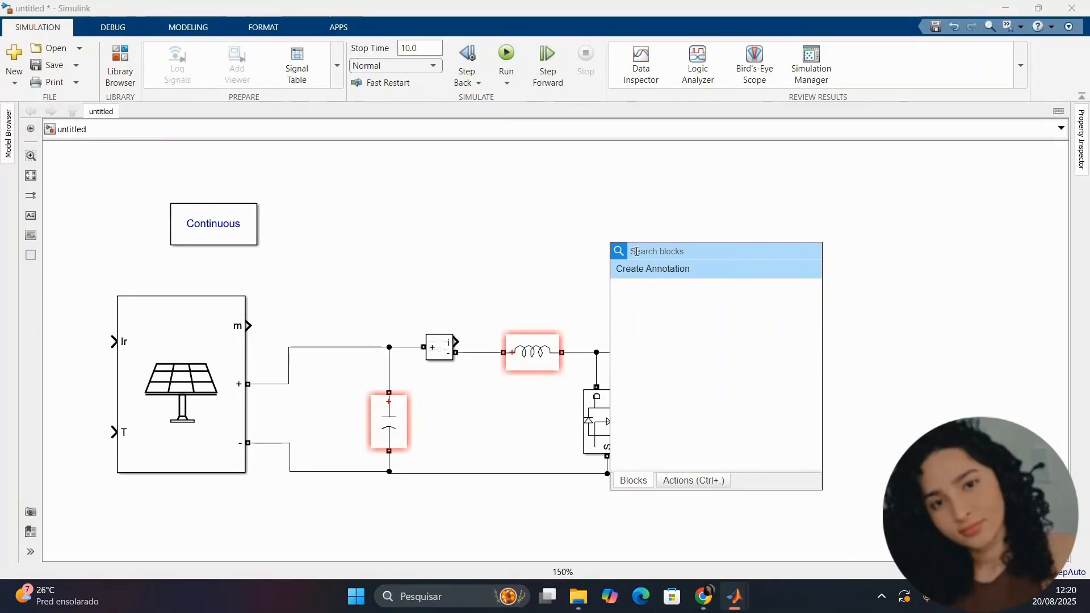
type("oto")
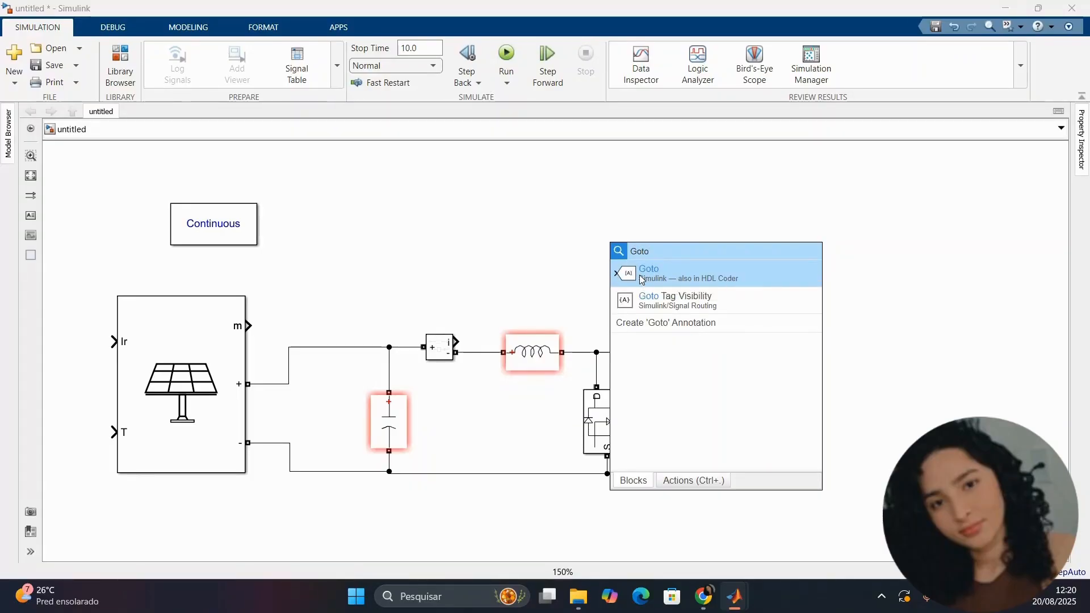
left_click(640, 278)
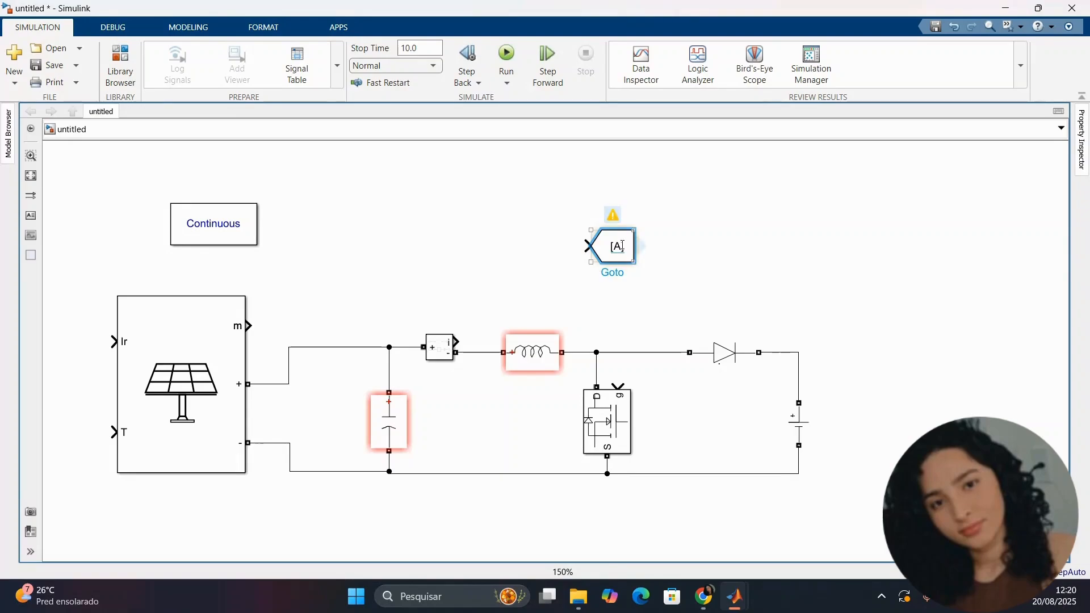
left_click_drag(618, 250, 473, 264)
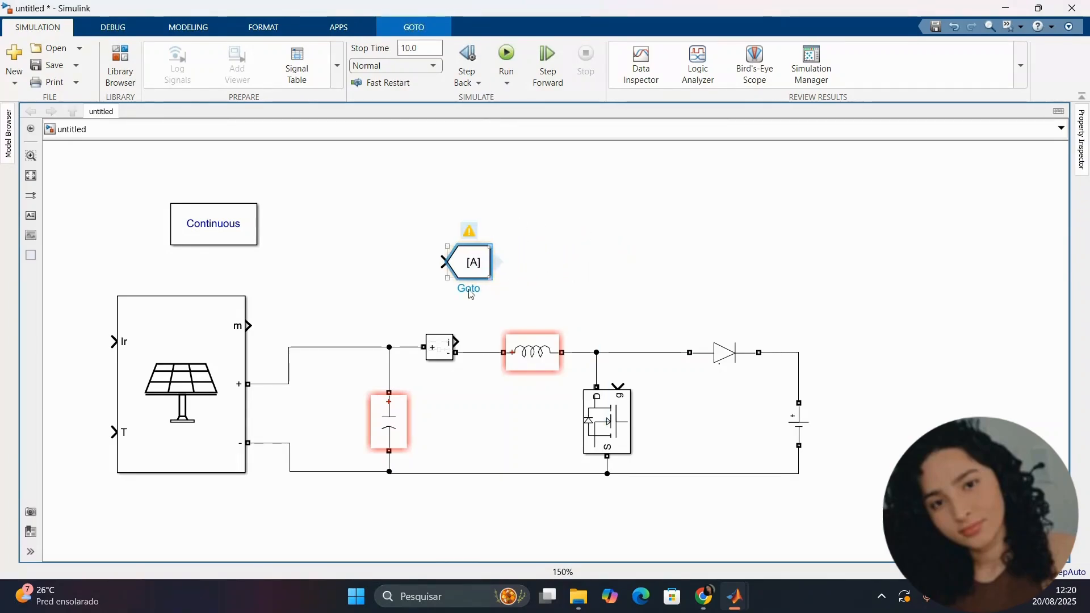
double_click(463, 261)
left_click_drag(465, 265, 401, 255)
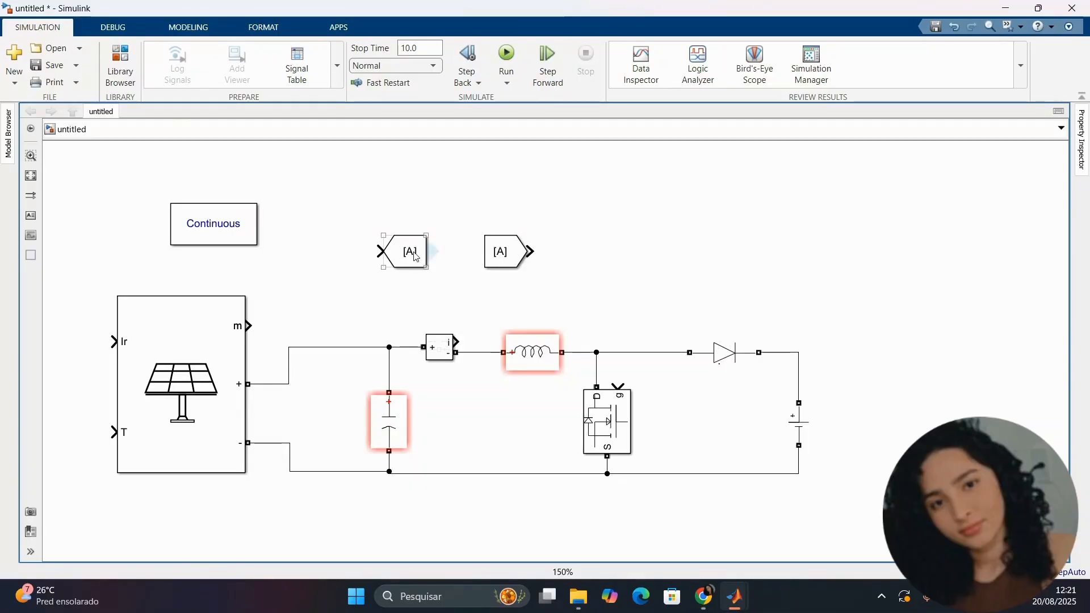
Delete the From block to the right of the Goto block.
left_click(509, 258)
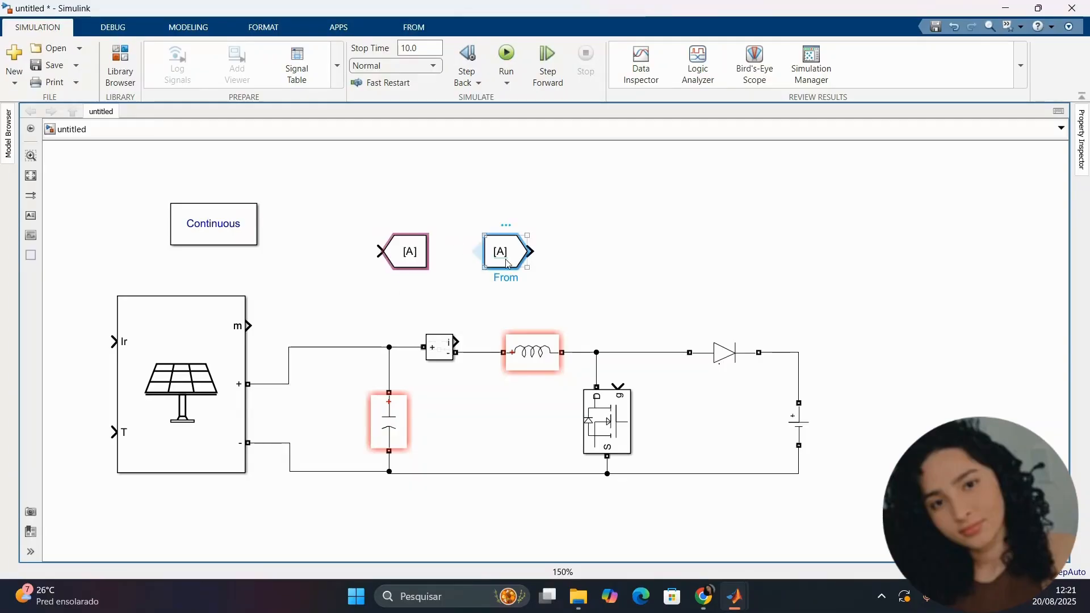
key("Delete")
left_click(411, 268)
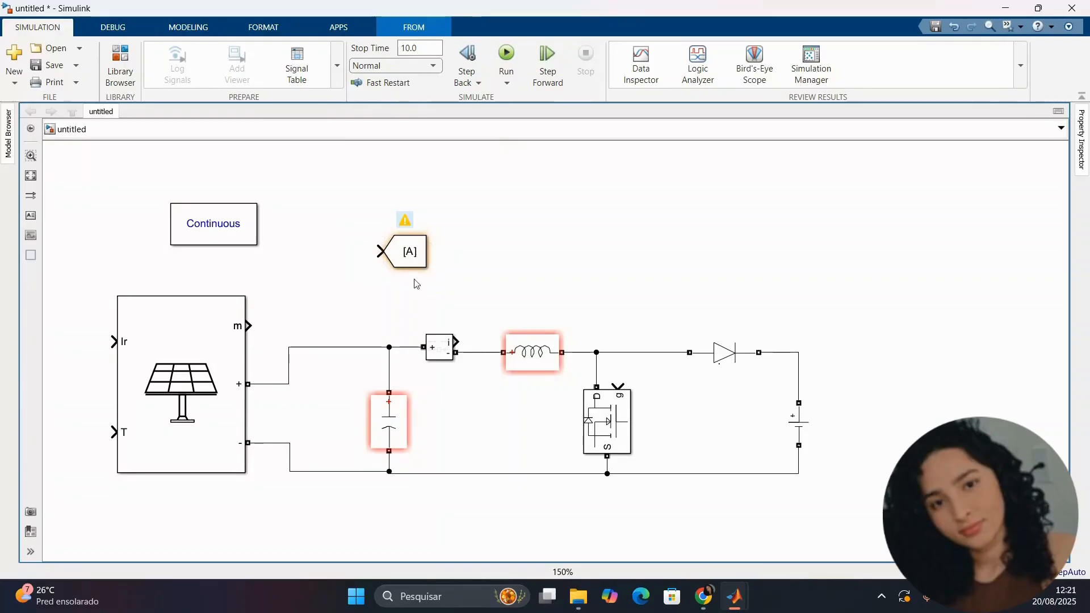
Set the Goto block's tag to Vpv.
left_click(412, 253)
left_click(438, 247)
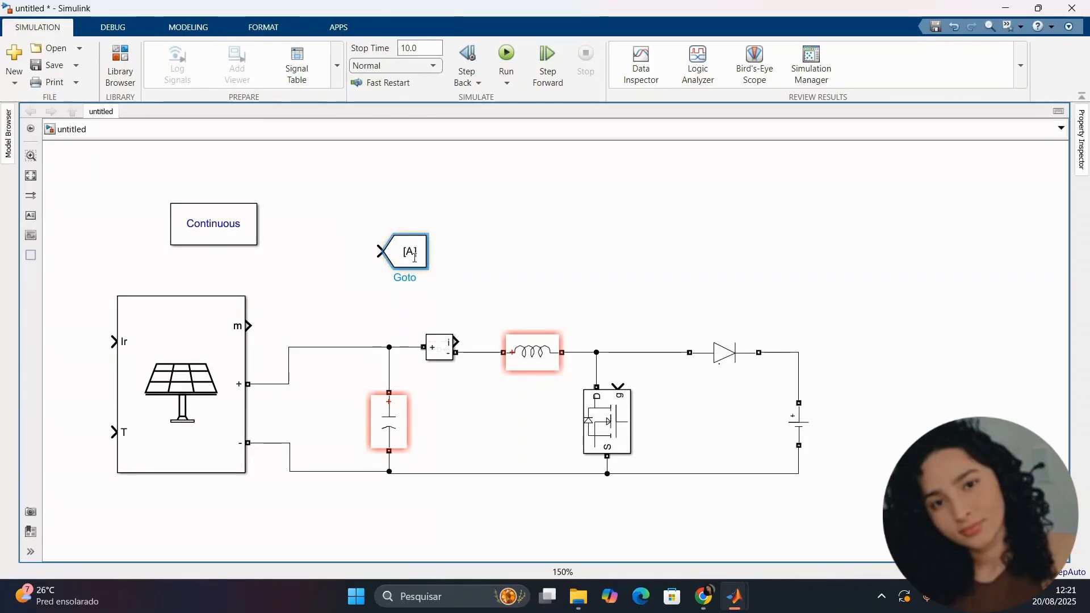
double_click(415, 257)
double_click(503, 230)
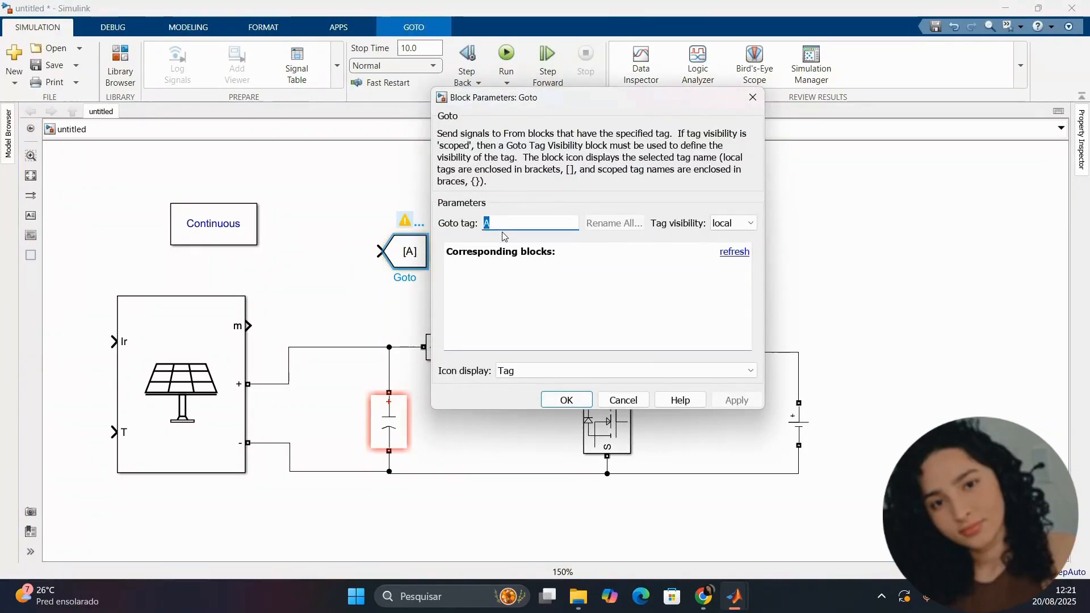
key("BackSpace")
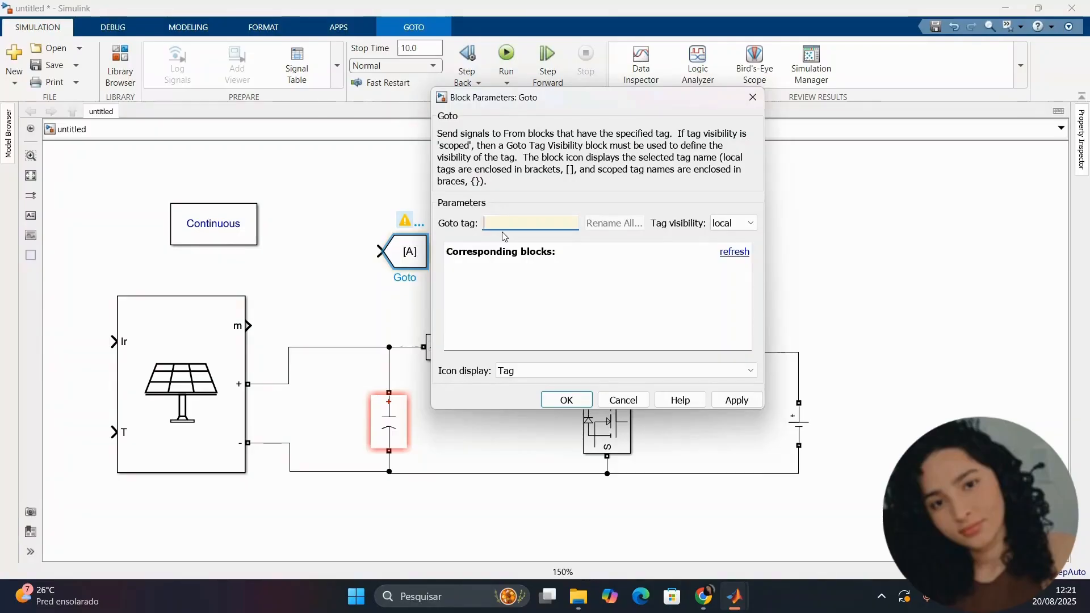
type("Vp")
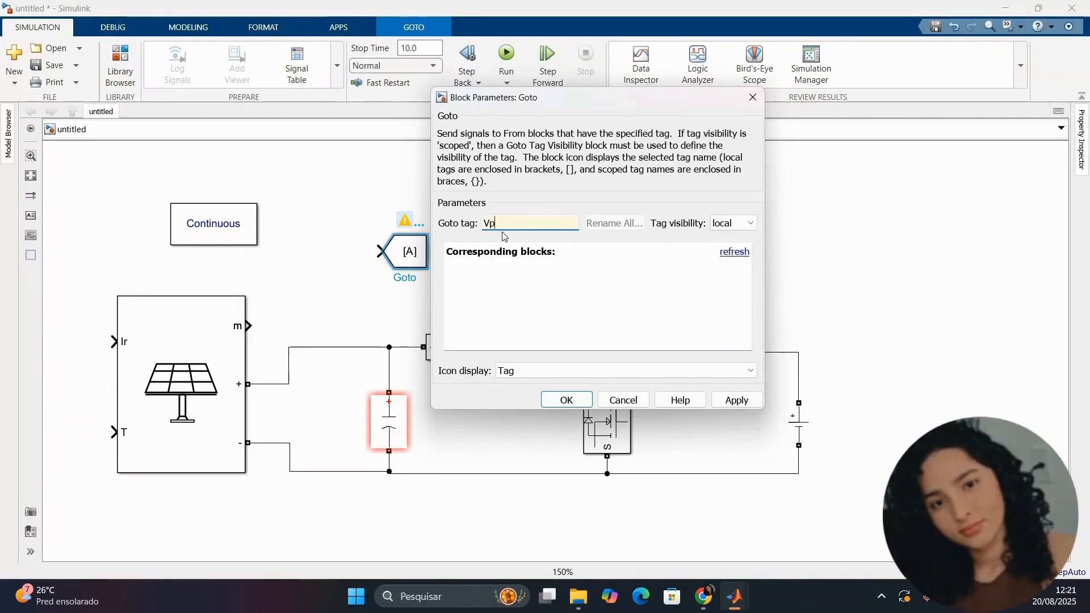
type("v")
left_click(736, 400)
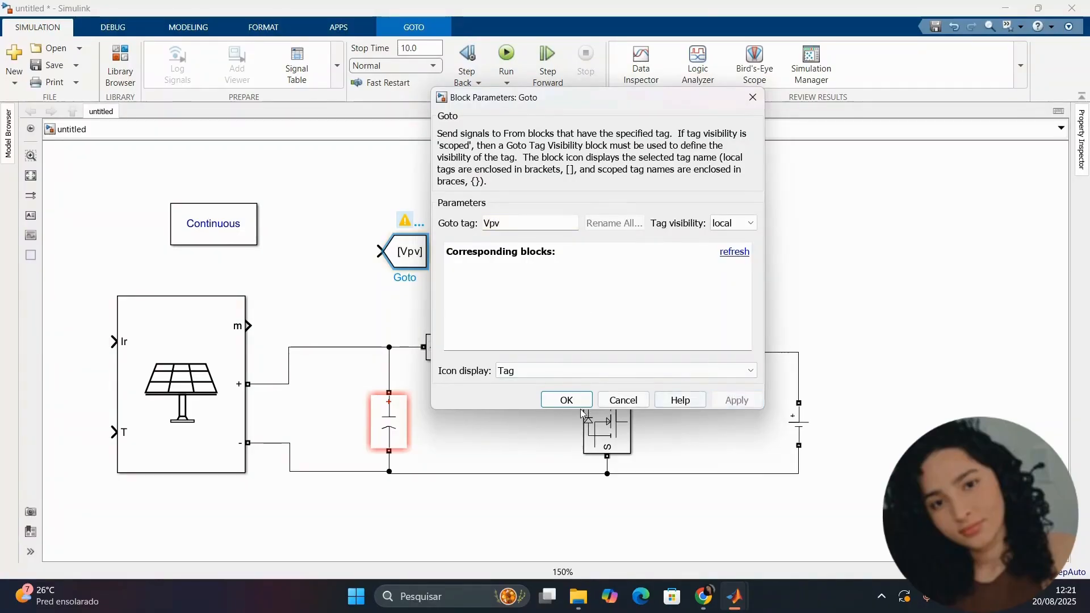
left_click(578, 402)
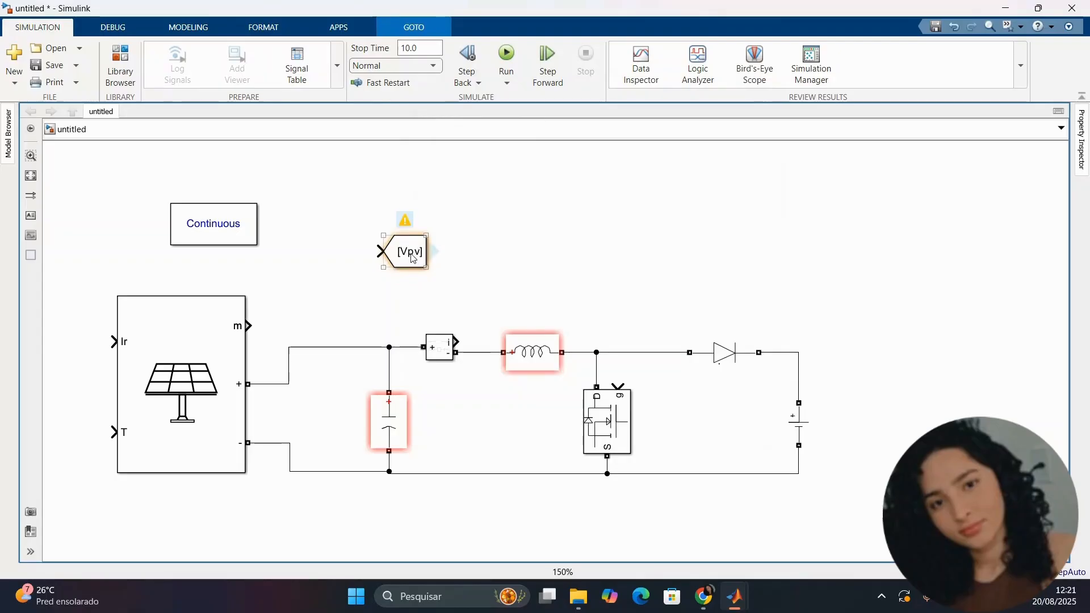
Duplicate the Vpv Goto block and stack the two vertically with a gap, keeping the copy below the original.
key("ctrl+c")
key("ctrl+v")
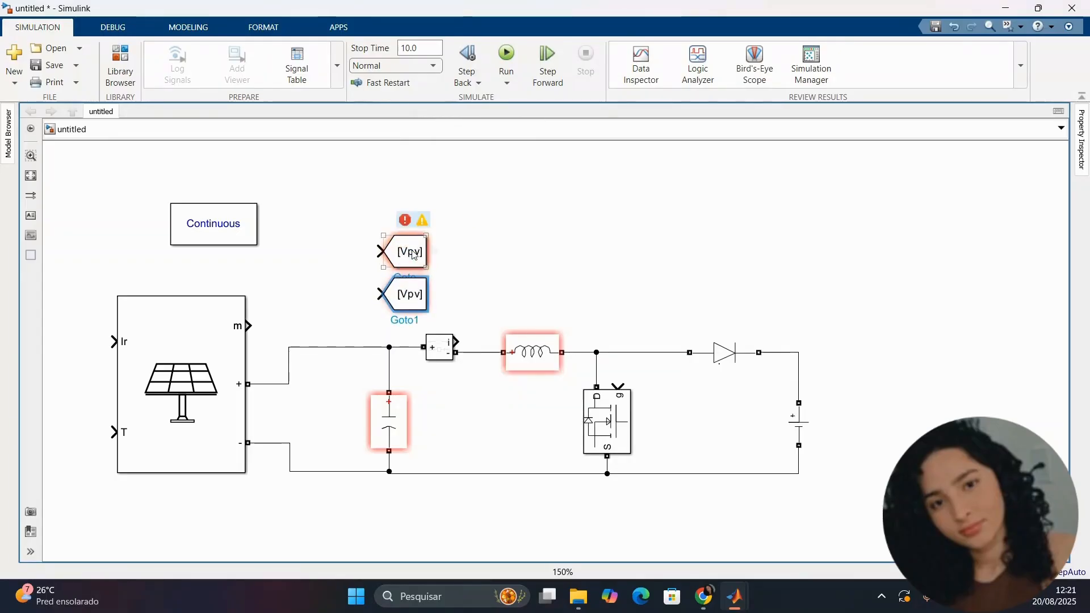
left_click_drag(413, 254, 413, 201)
left_click_drag(406, 294, 405, 262)
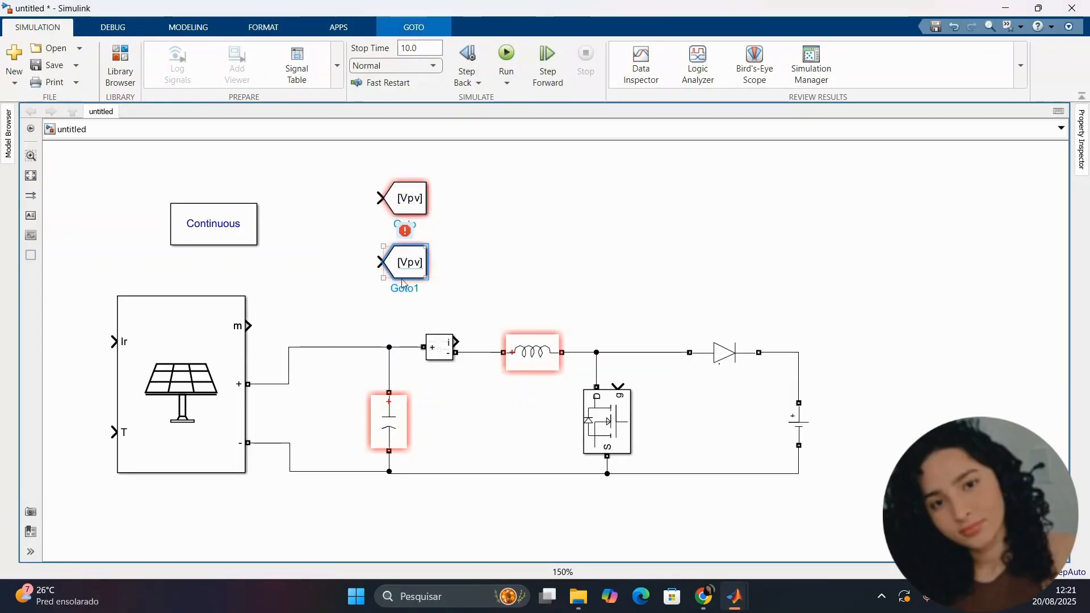
left_click(429, 299)
Set the lower Goto block's tag to iL.
double_click(411, 261)
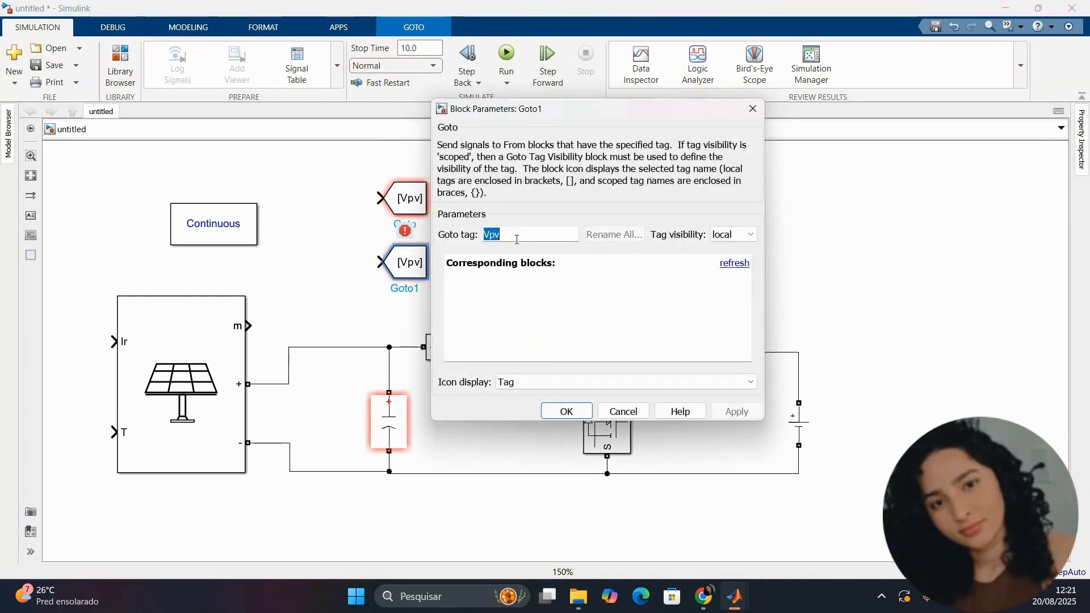
type("iL")
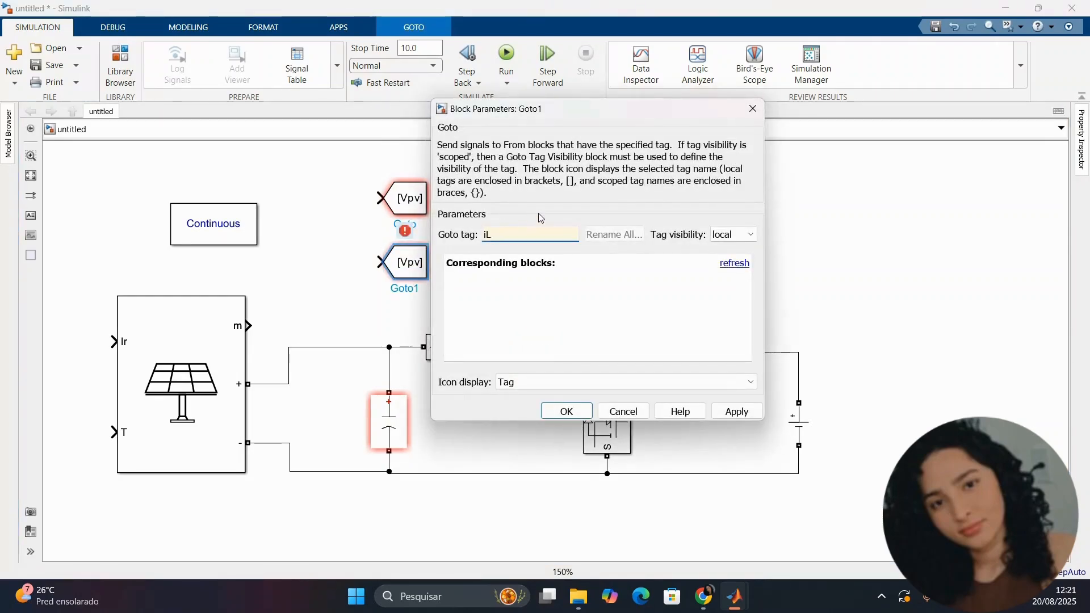
left_click(737, 411)
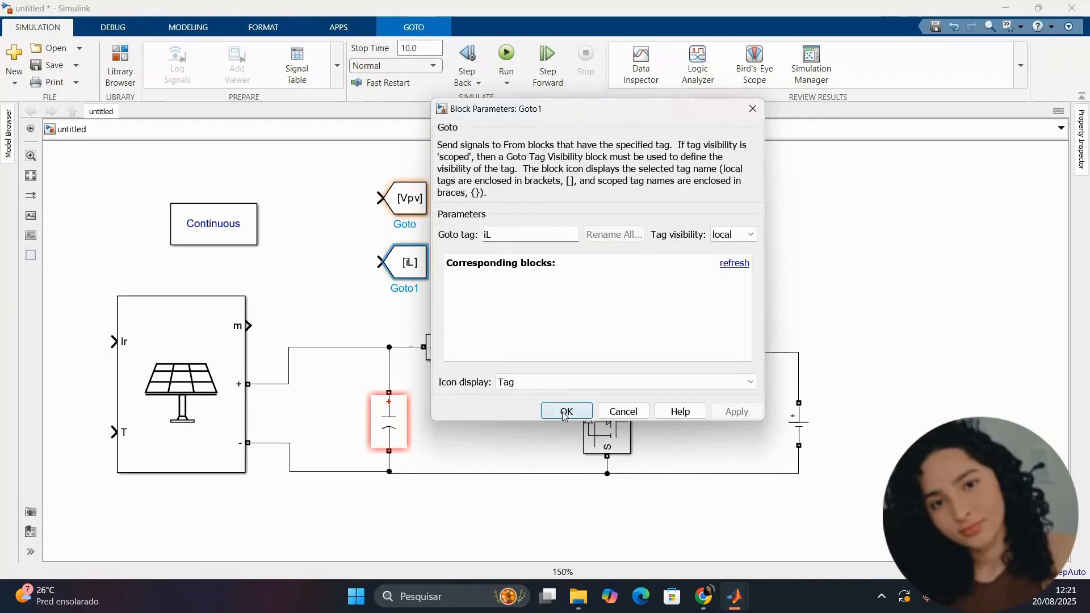
left_click(566, 411)
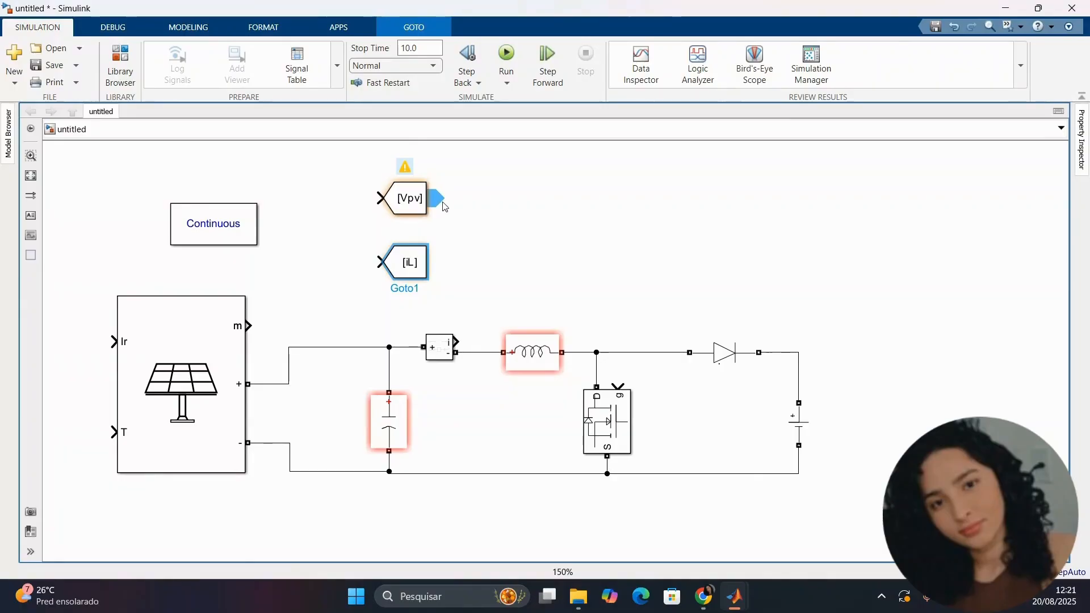
Create matching From blocks out of the Vpv and iL Goto blocks, placing each to the right of its Goto.
left_click_drag(434, 203, 482, 202)
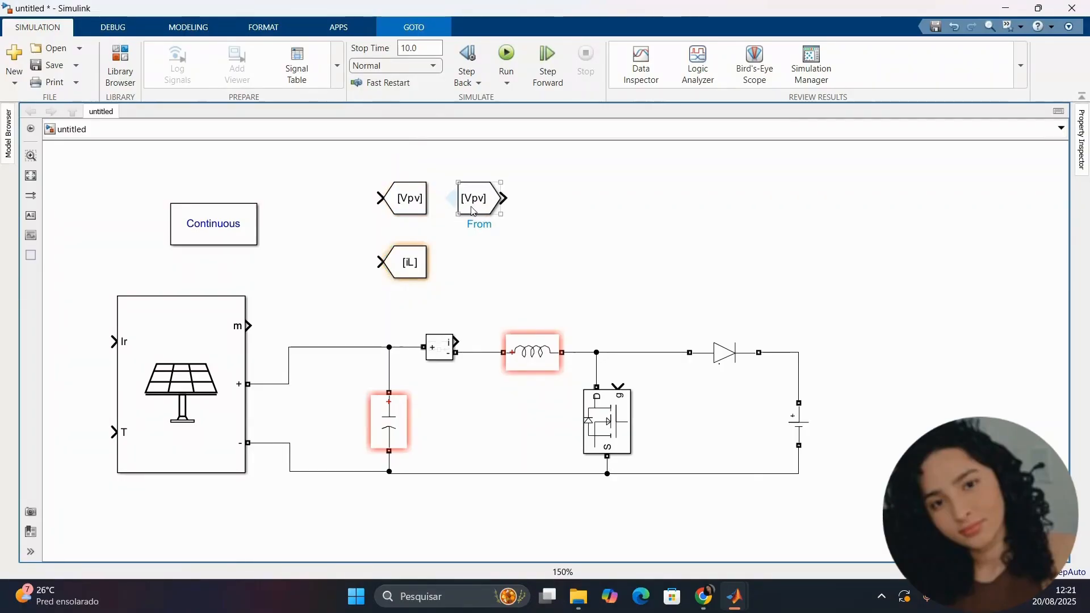
left_click(418, 273)
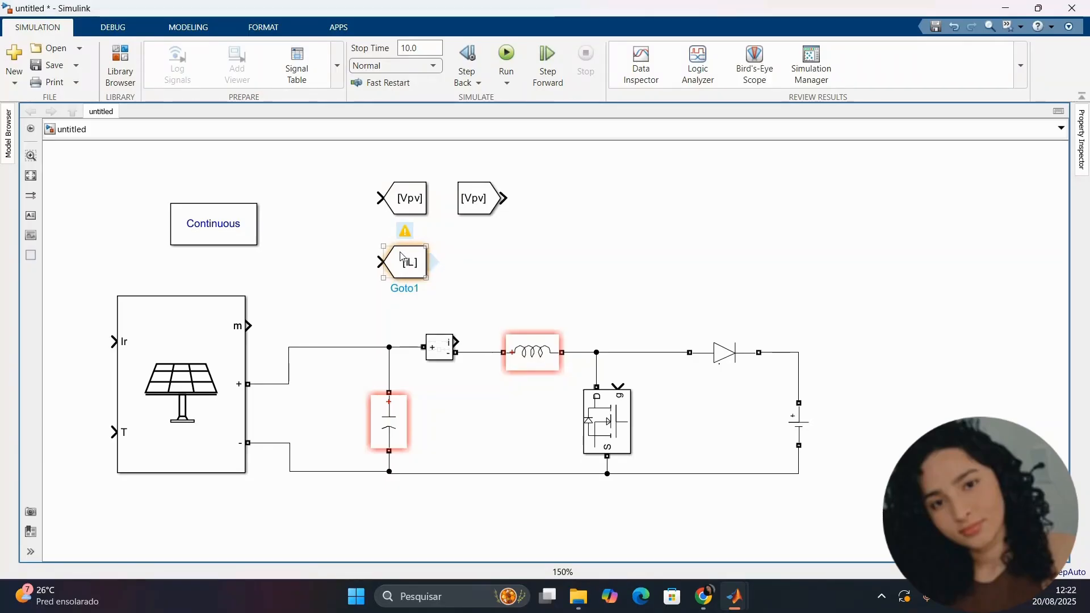
left_click(436, 264)
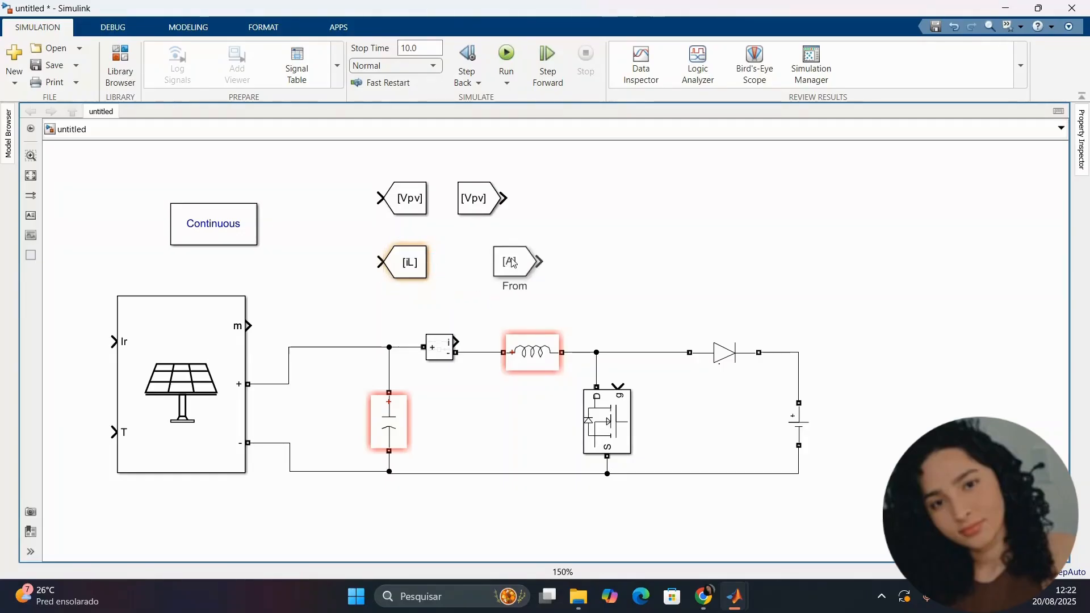
left_click_drag(502, 264, 579, 236)
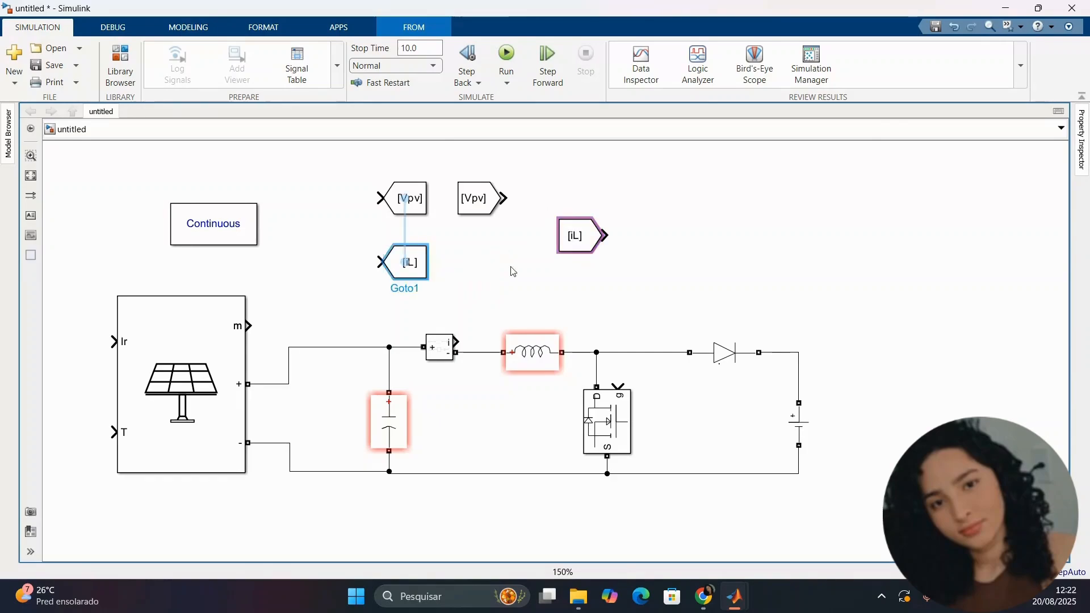
Move the iL Goto block above the inductor and shift the Vpv From block right, above it.
left_click_drag(406, 262, 499, 273)
left_click_drag(479, 198, 511, 198)
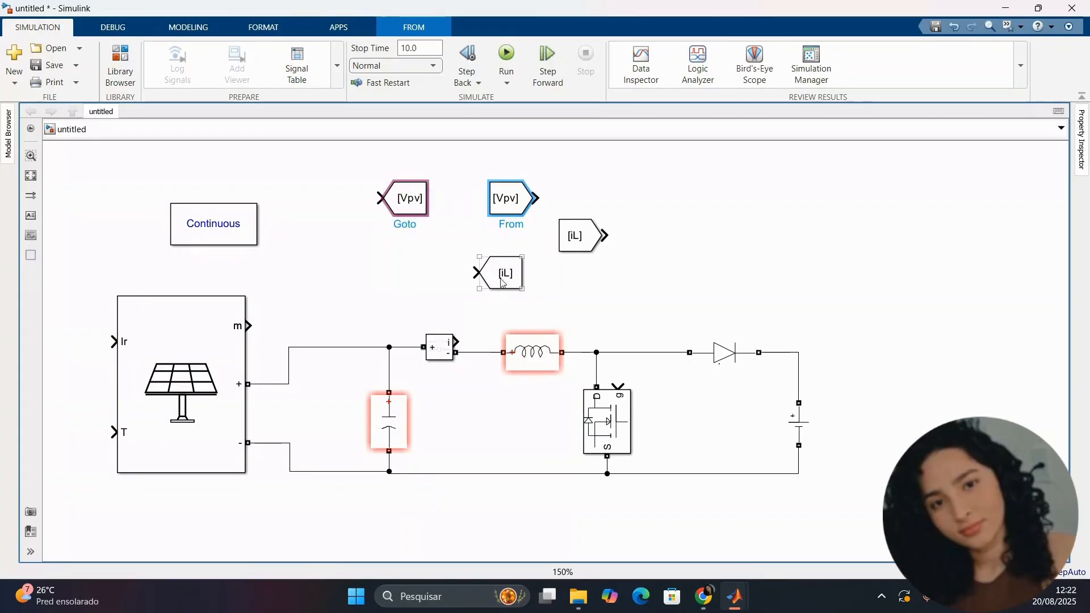
left_click_drag(503, 274, 518, 273)
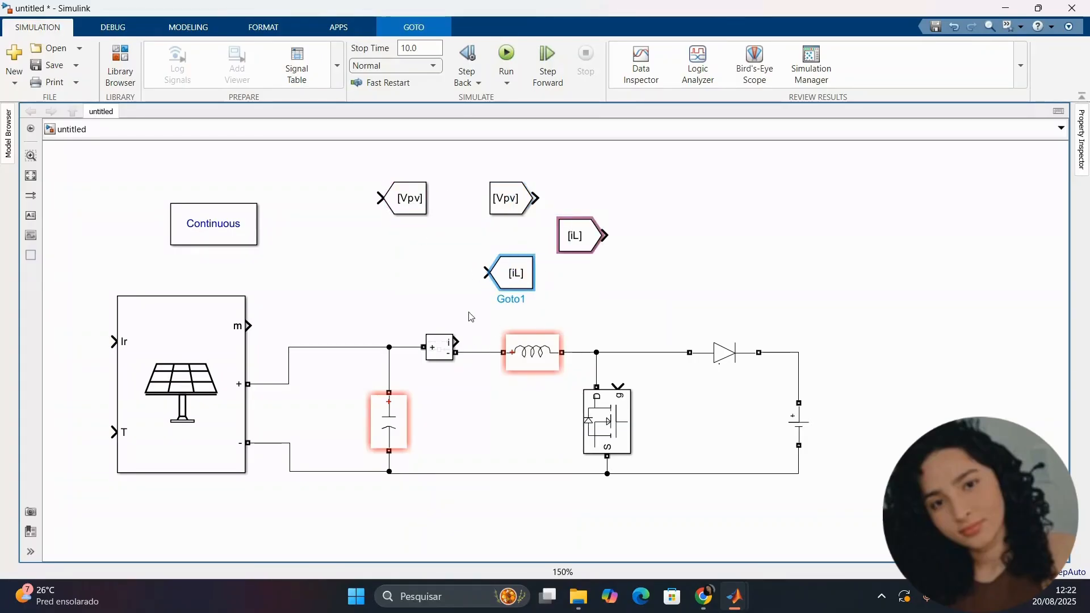
Add a Zero-Order Hold block in the empty area above the diode.
double_click(693, 260)
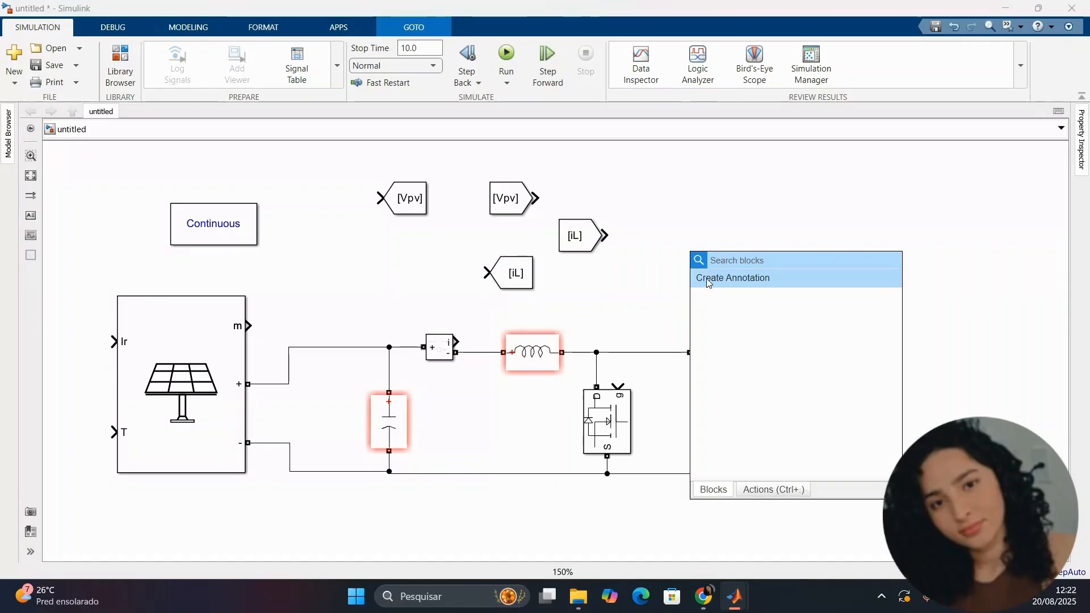
type("zoh")
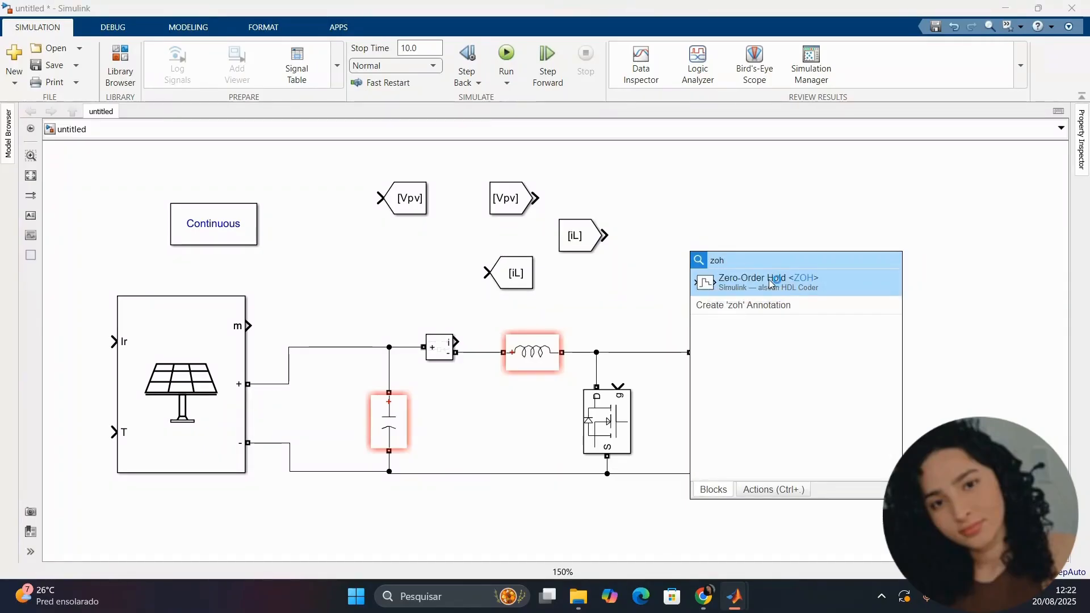
left_click(708, 284)
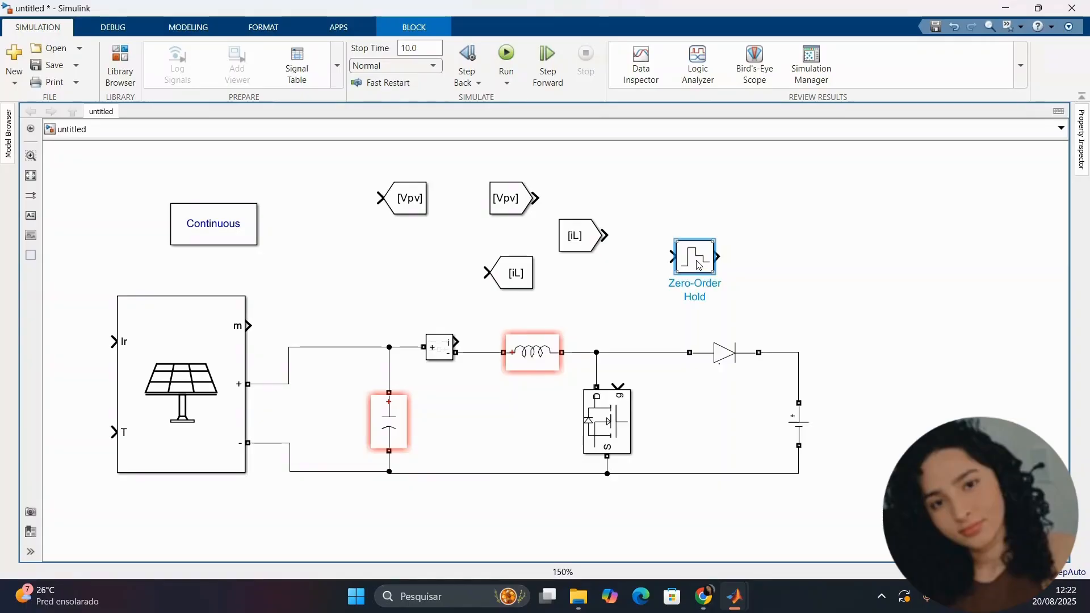
Set the Zero-Order Hold block's sample time to Ts.
double_click(694, 253)
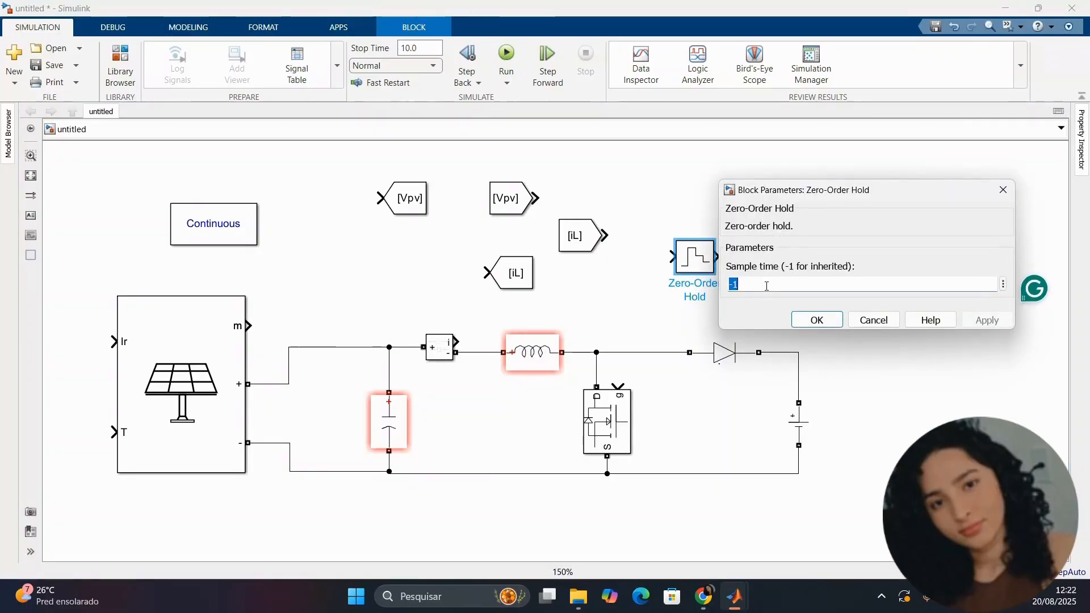
key("BackSpace")
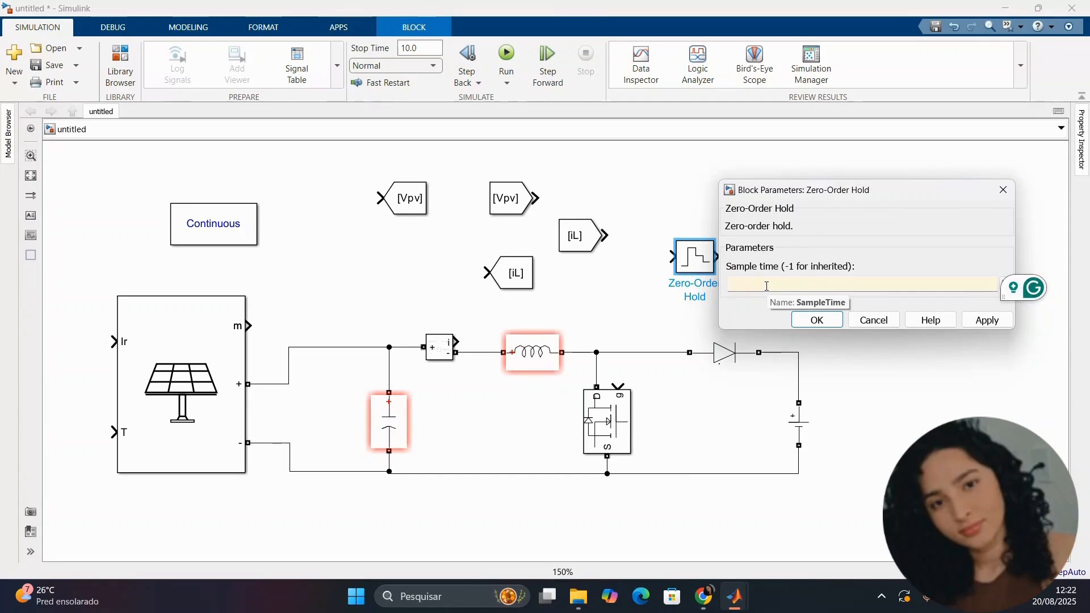
type("T")
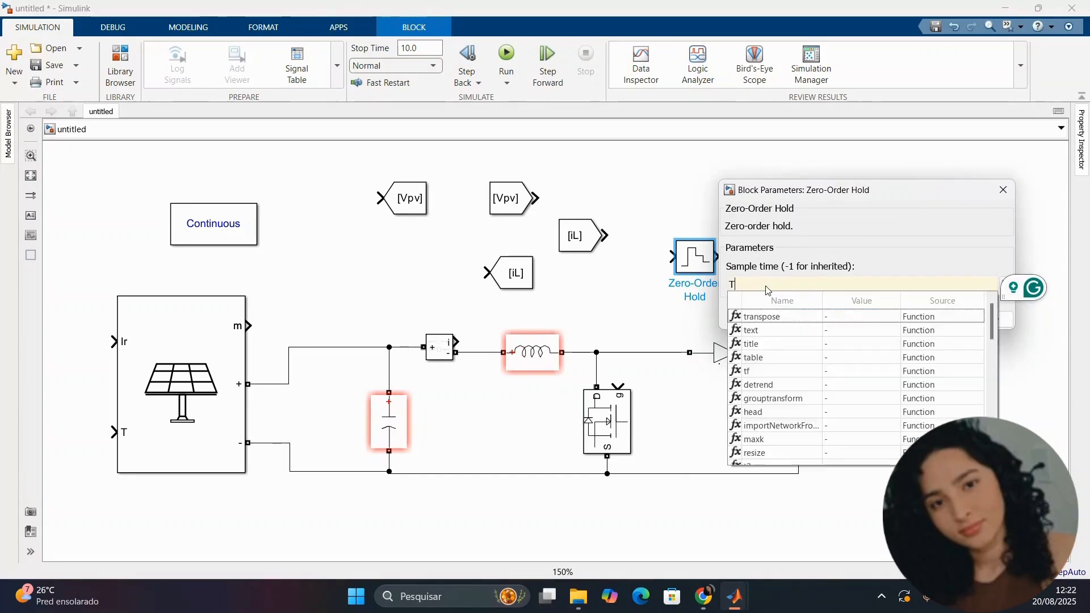
type("s")
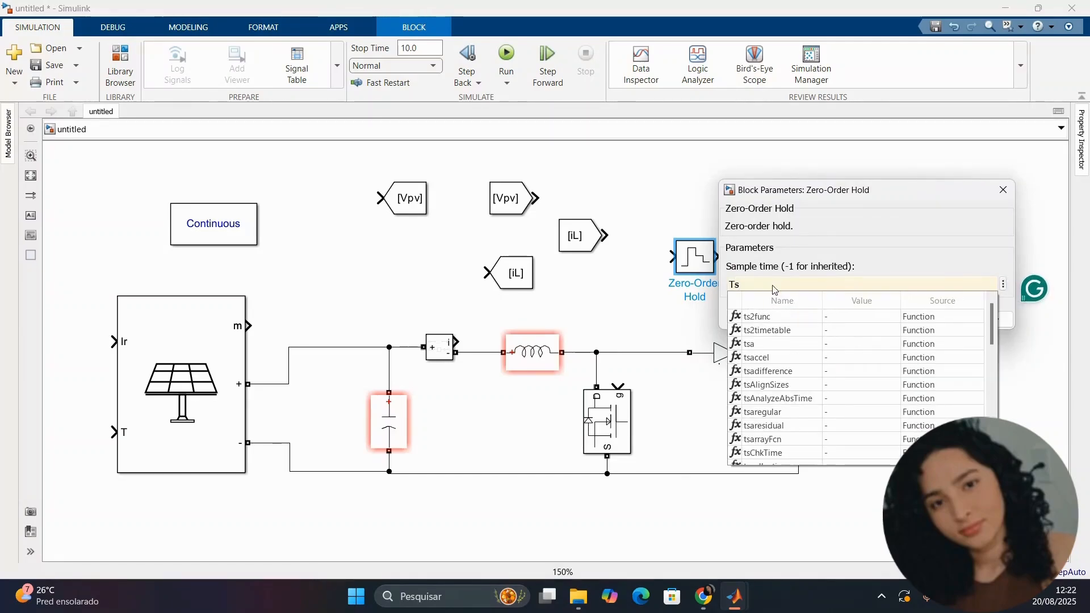
left_click(986, 320)
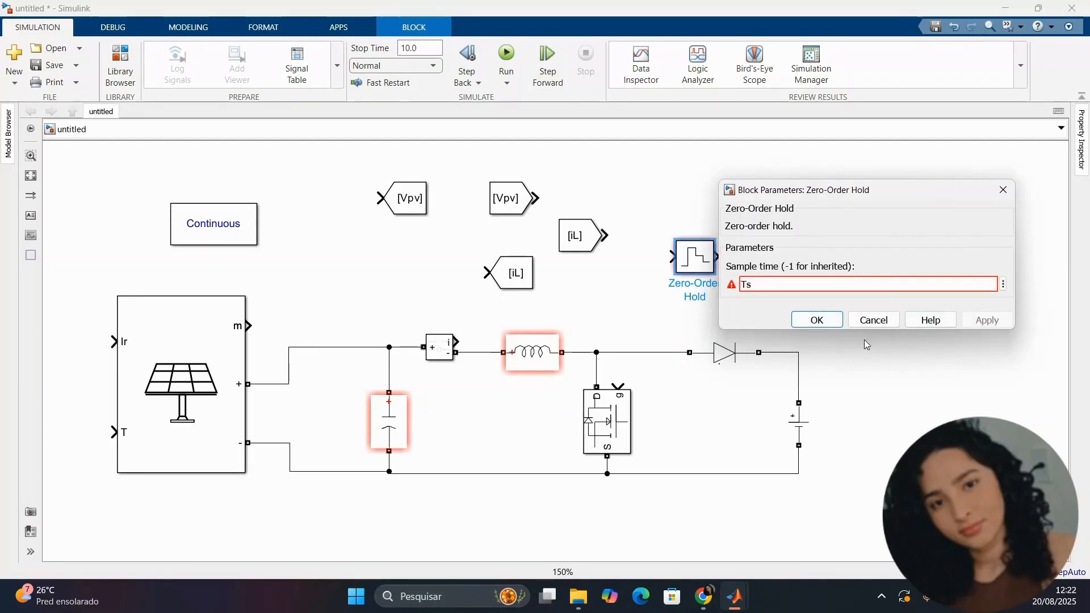
left_click(830, 327)
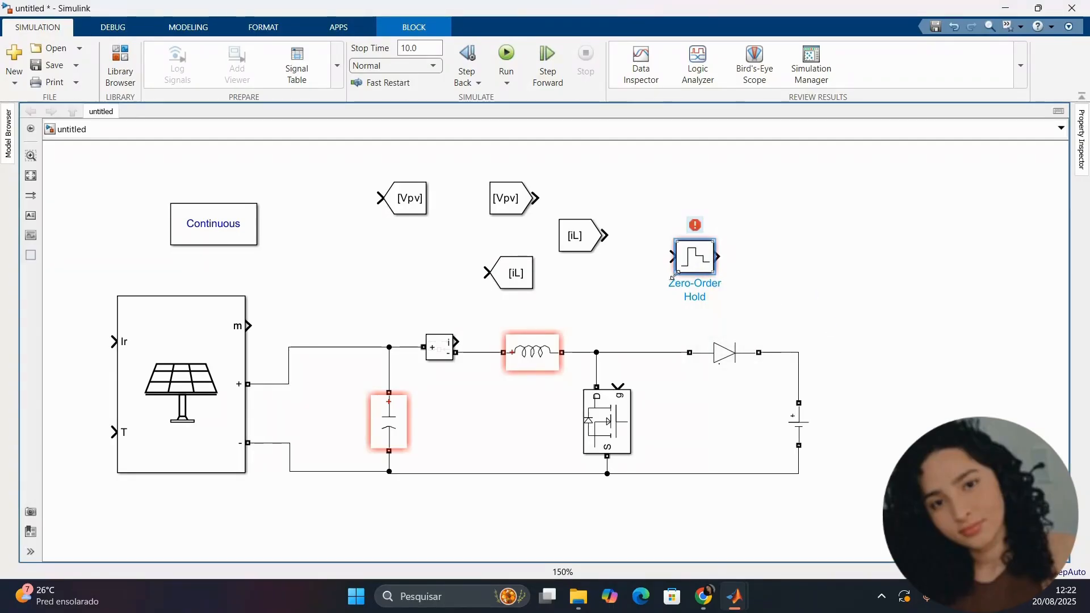
Shrink the Zero-Order Hold block and place it just above the current measurement, then shift the iL Goto block to its right.
left_click_drag(677, 272, 480, 310)
left_click(781, 206)
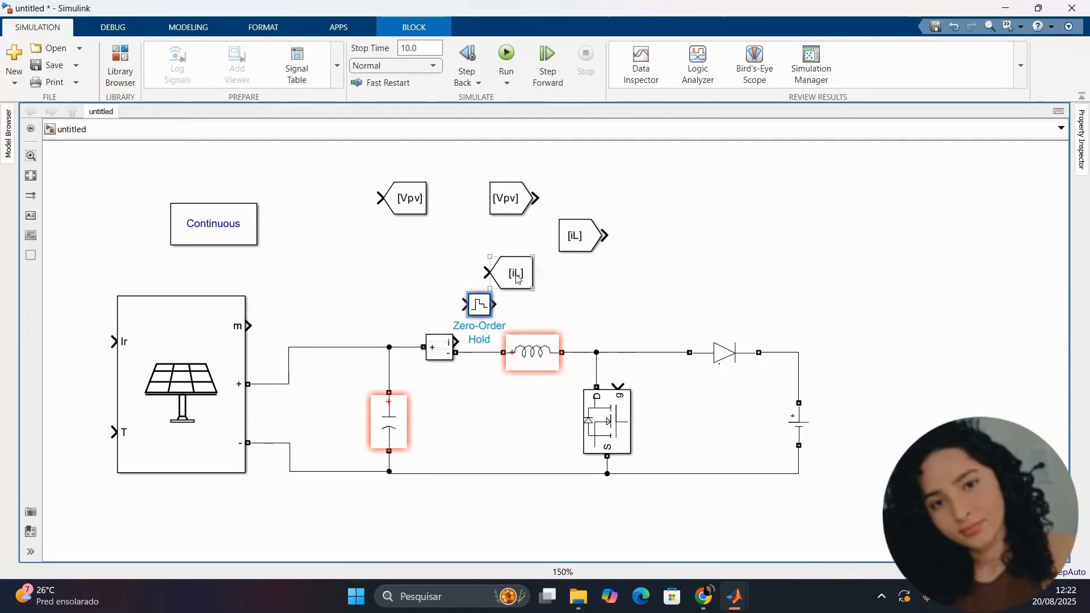
left_click_drag(518, 278, 614, 278)
Wire the current measurement's i output through the Zero-Order Hold into the iL Goto block, and reduce the Goto block's height.
scroll(478, 333, "up", 2)
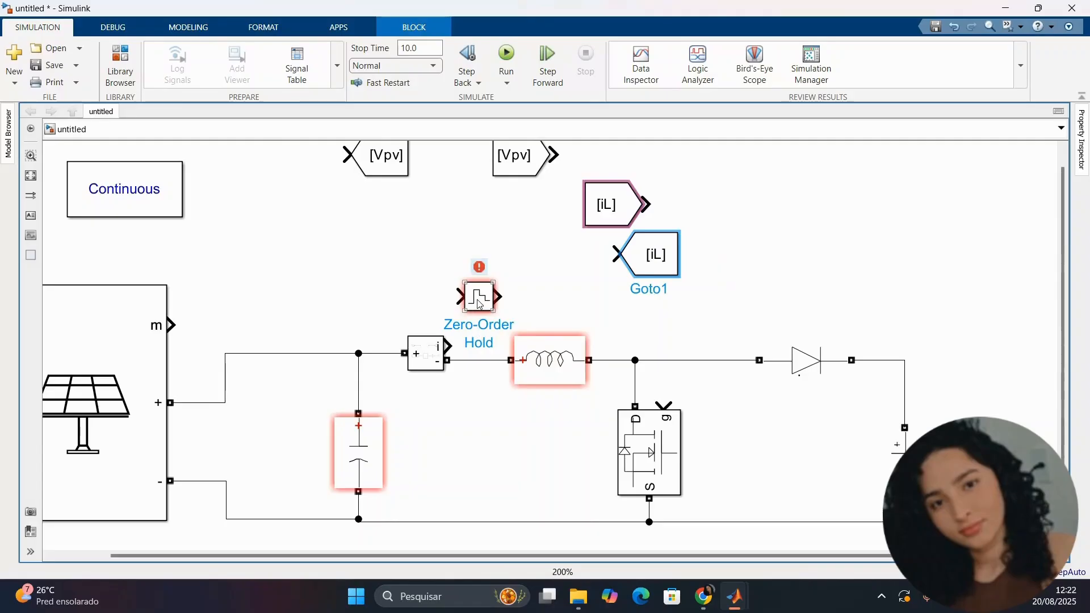
mouse_move(477, 303)
left_mouse_down()
mouse_move(506, 304)
mouse_move(474, 312)
mouse_move(446, 349)
left_mouse_up()
scroll(457, 332, "up", 1)
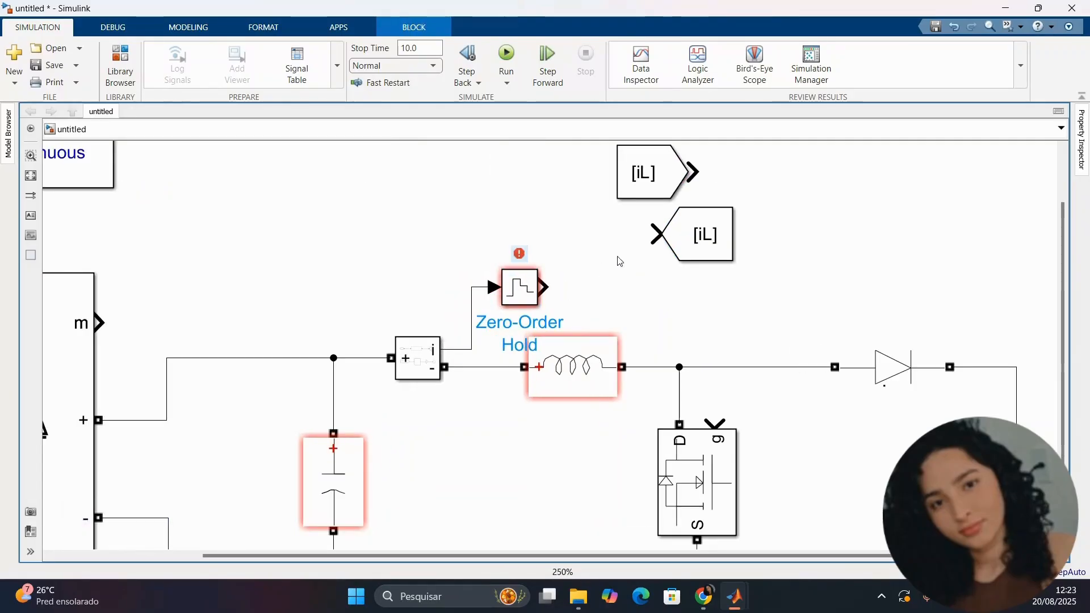
left_click_drag(654, 234, 612, 287)
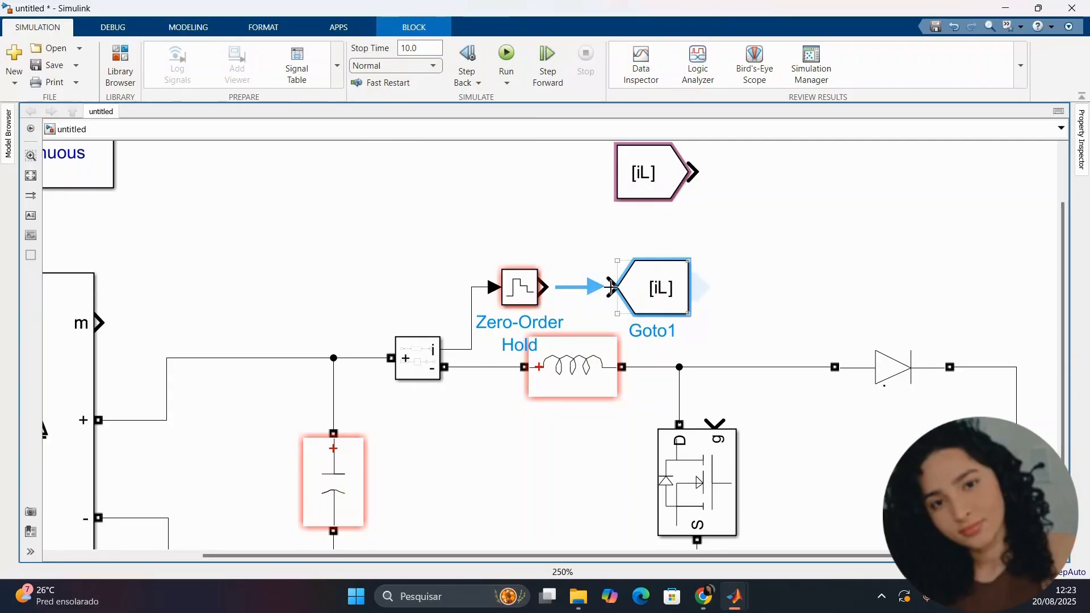
left_click(583, 289)
left_click(667, 292)
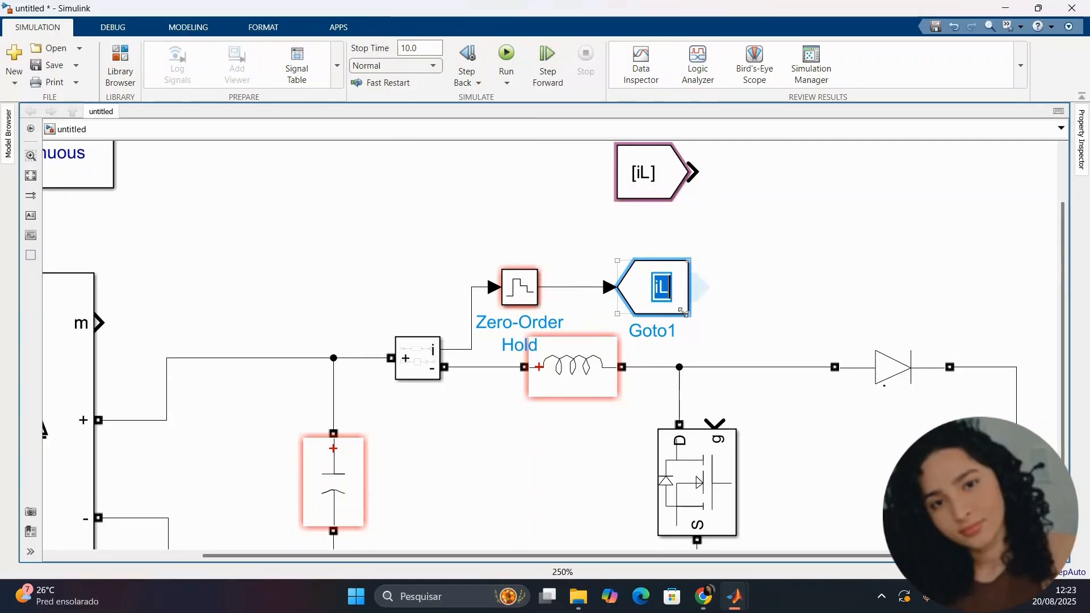
mouse_move(684, 312)
left_mouse_down()
mouse_move(684, 273)
mouse_move(679, 295)
left_mouse_up()
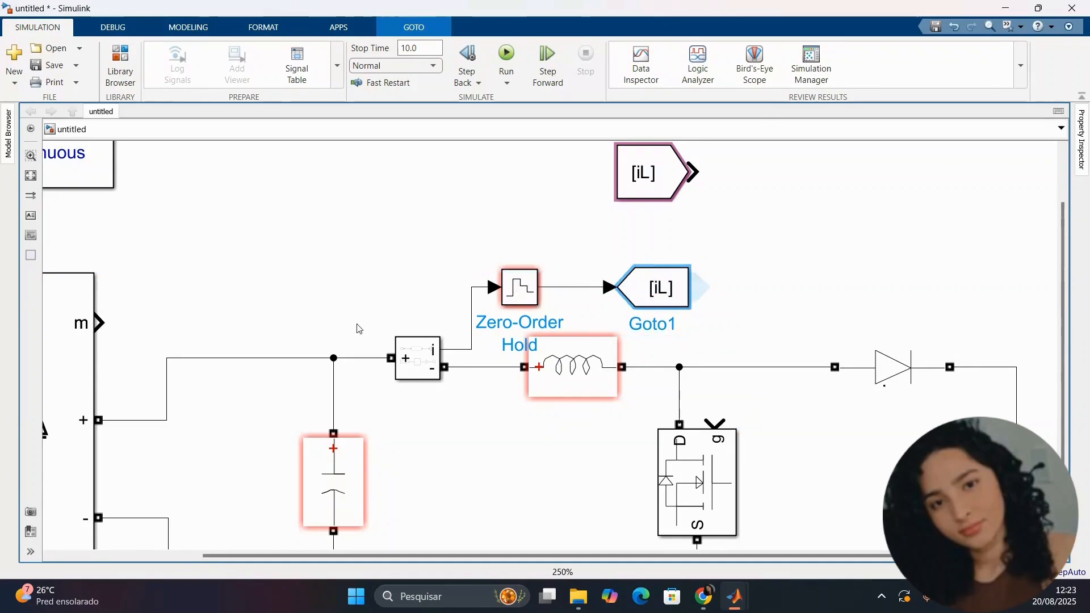
Move the capacitor branch slightly up between the positive and negative lines.
scroll(358, 328, "down", 3)
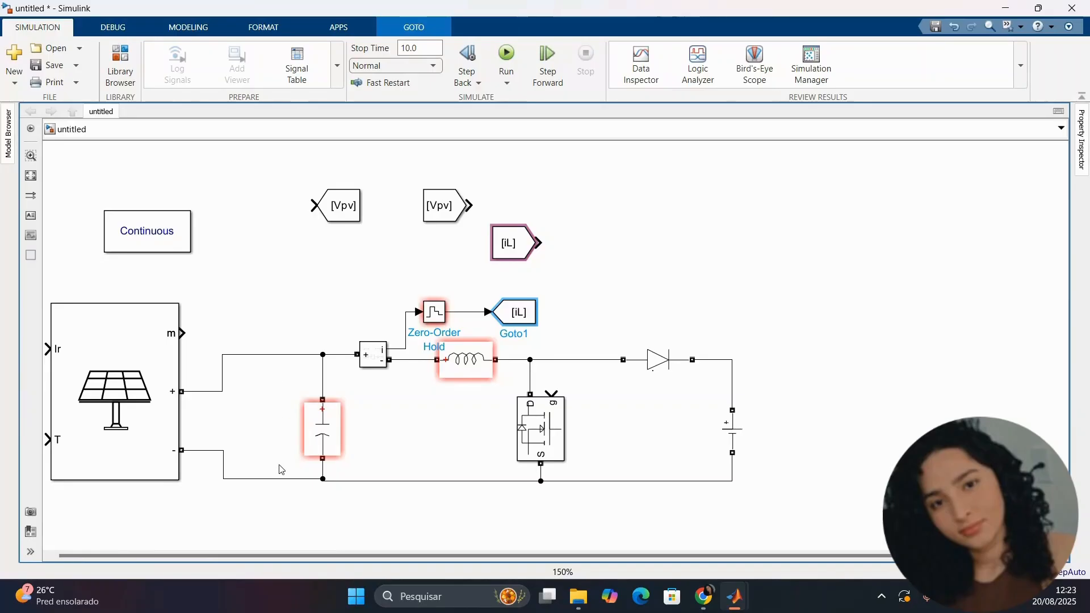
left_click_drag(322, 432, 322, 416)
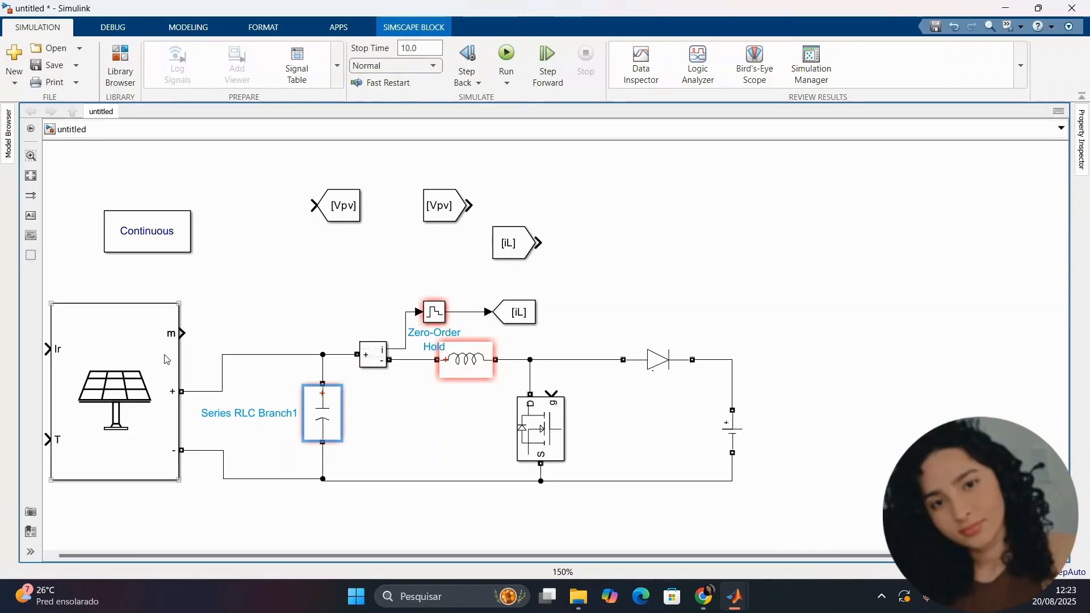
left_click(145, 420)
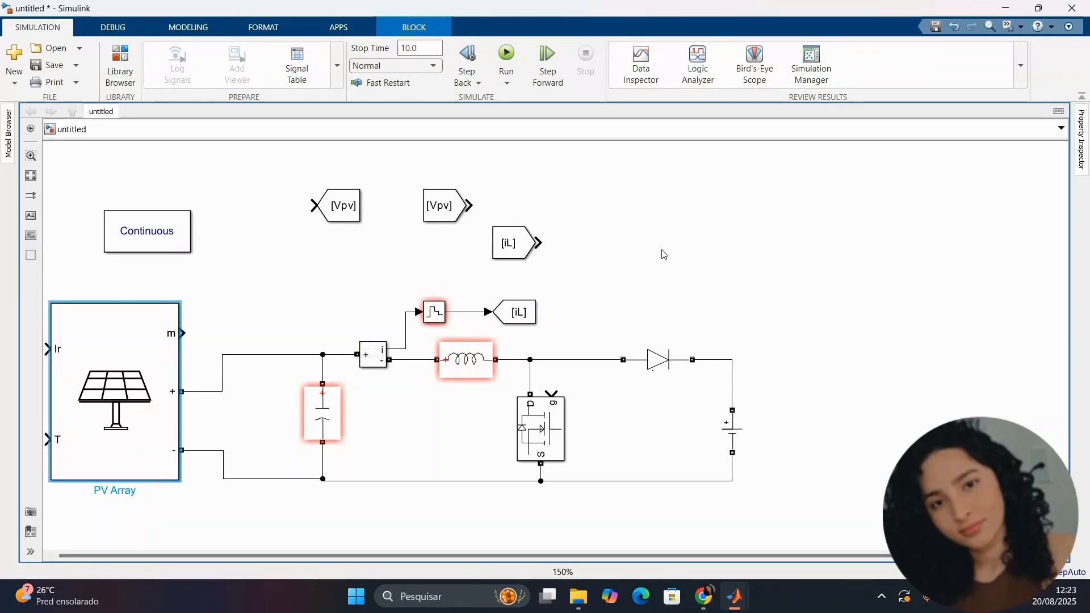
Add a Bus Selector above the PV array's positive line and connect its input to the array's m output.
double_click(642, 254)
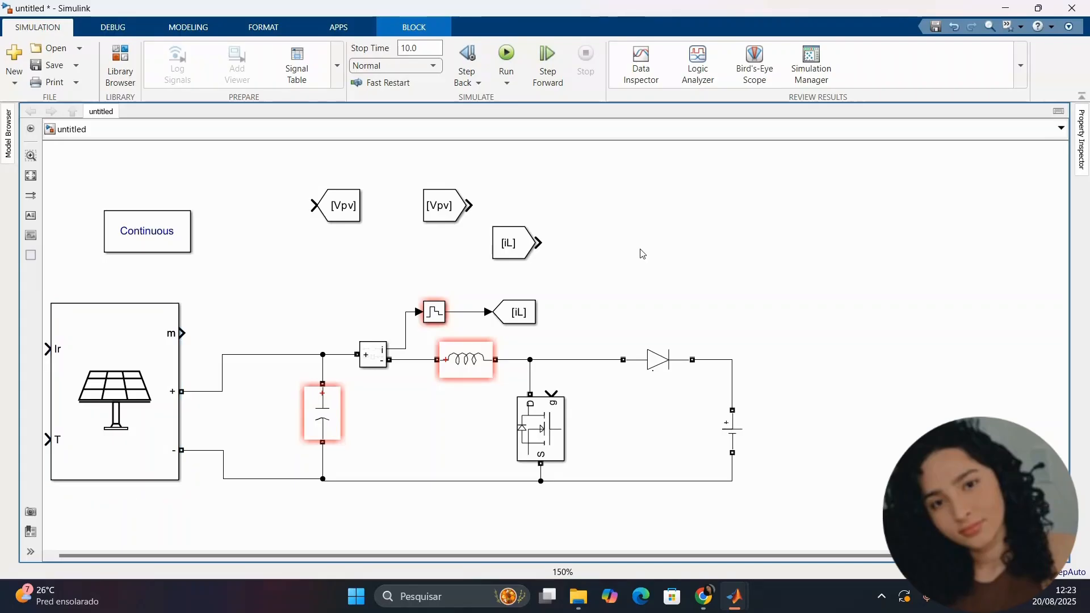
type("bus")
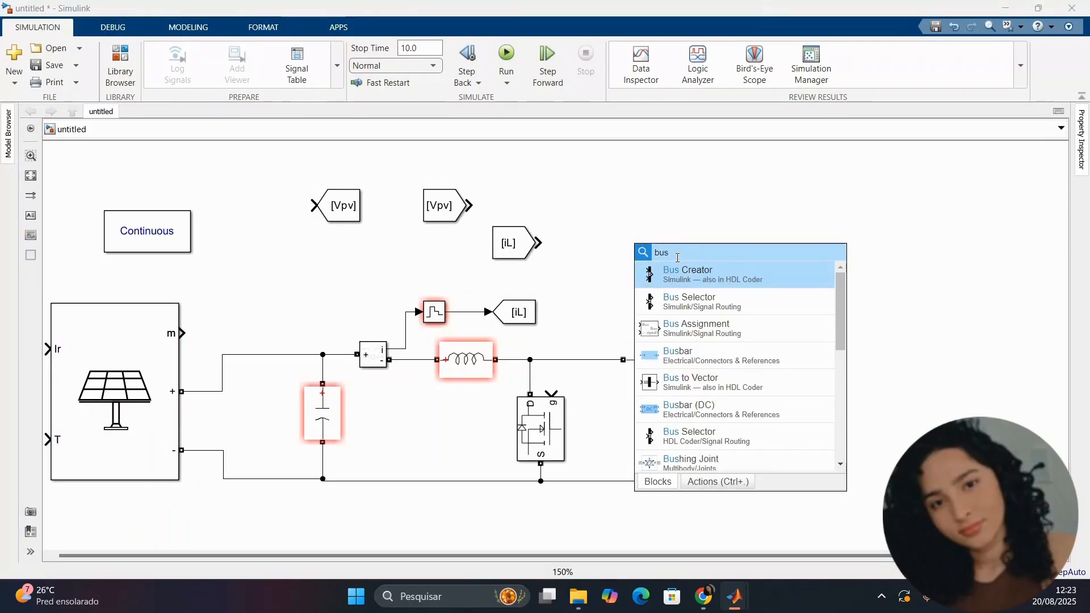
left_click(659, 302)
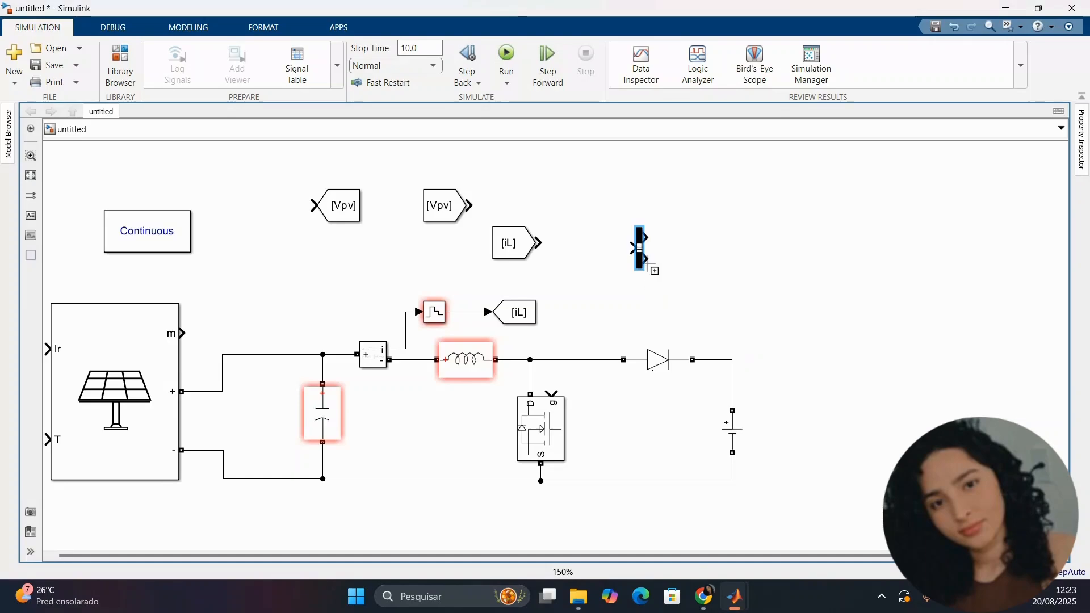
left_click_drag(351, 327, 182, 333)
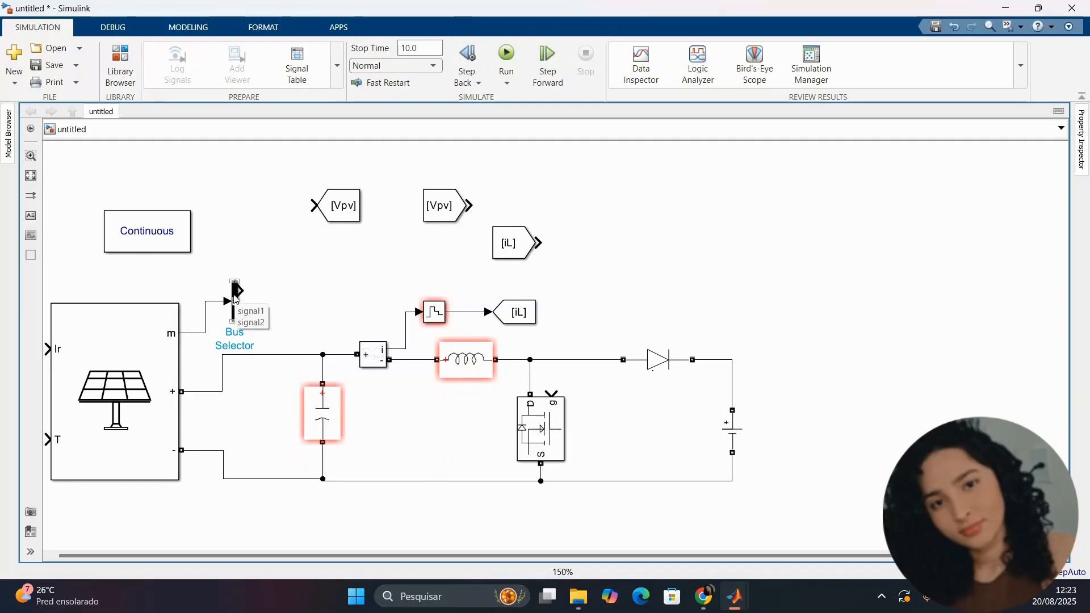
Replace the Bus Selector's output elements signal1 and signal2 with V_PV.
left_click(235, 300)
double_click(235, 299)
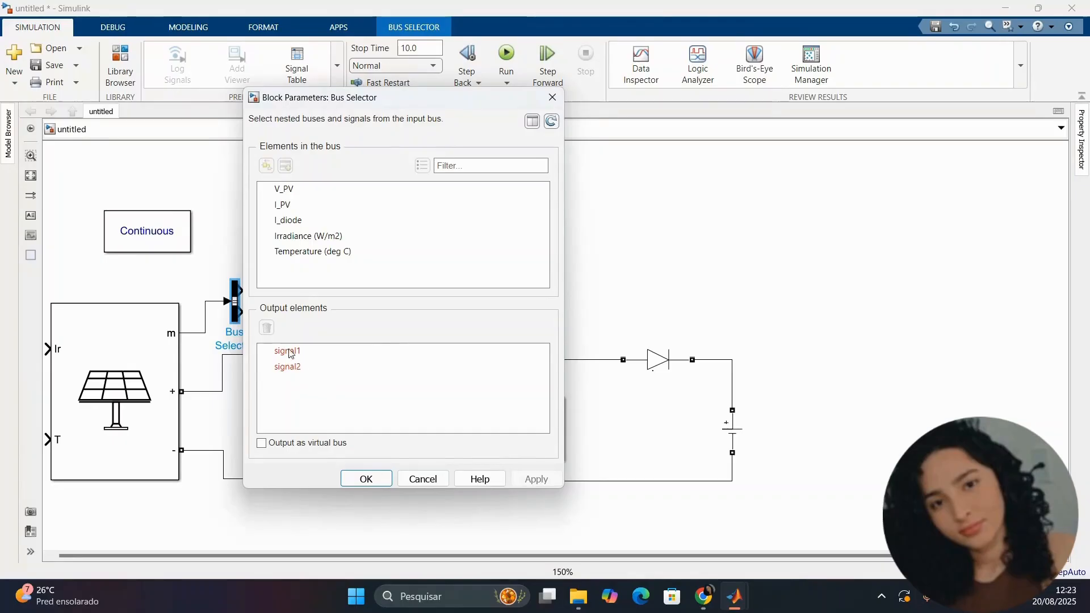
left_click(296, 367)
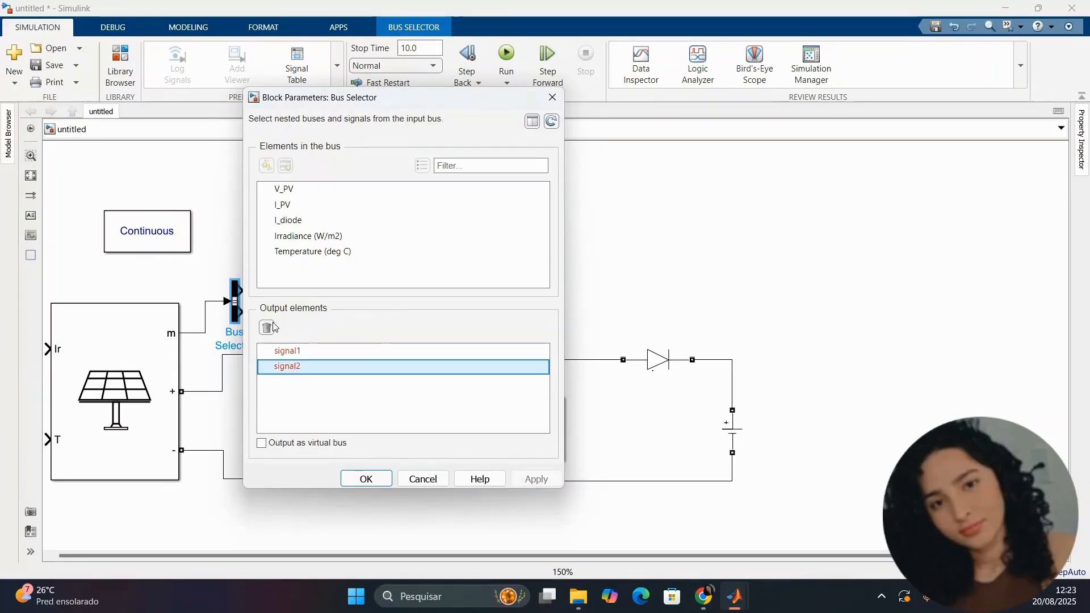
left_click(269, 328)
left_click(267, 328)
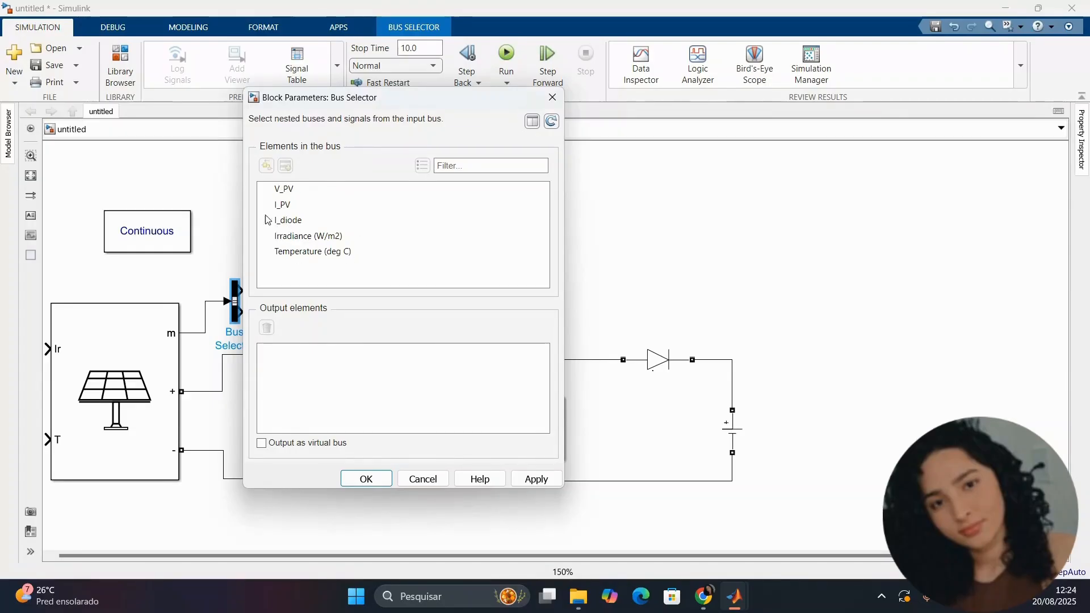
left_click(289, 196)
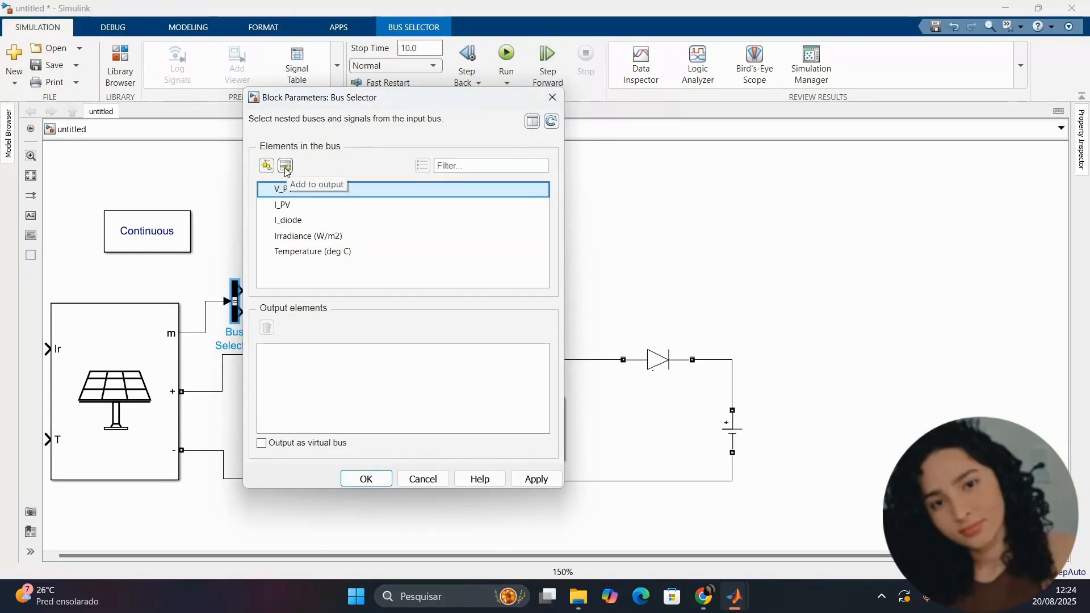
left_click(287, 166)
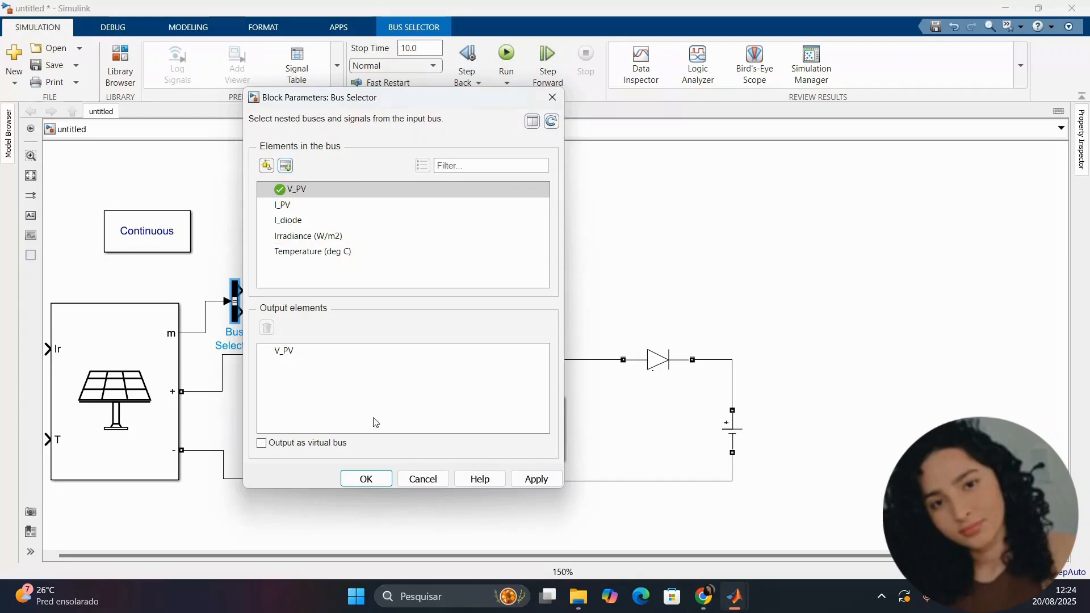
left_click(519, 481)
left_click(372, 479)
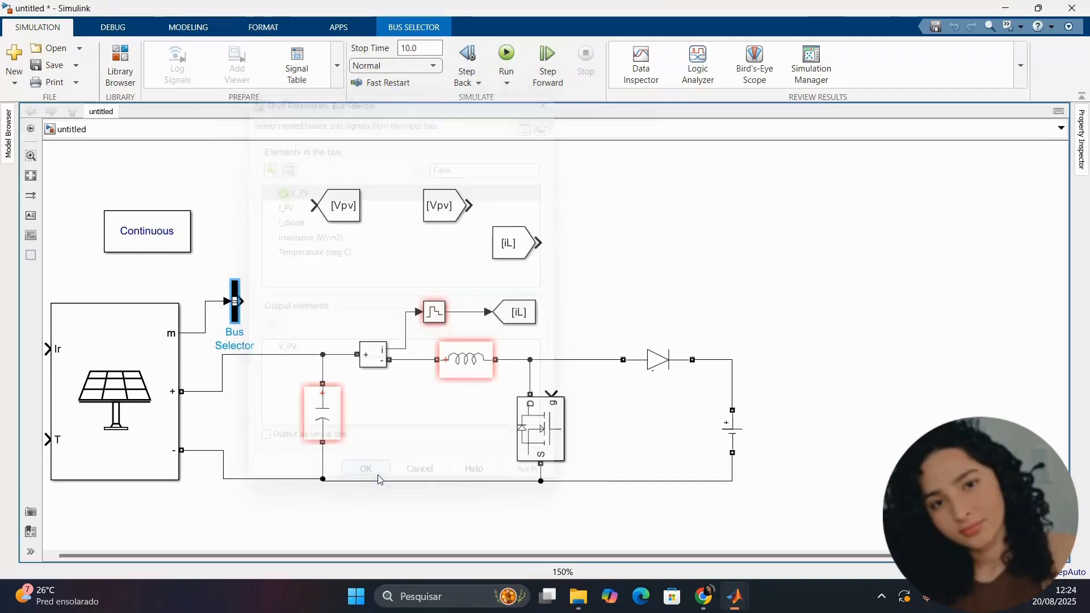
Move the Vpv Goto block next to the Bus Selector, connect it to the V_PV output, and reduce the block's height.
left_click(291, 267)
left_click(342, 207)
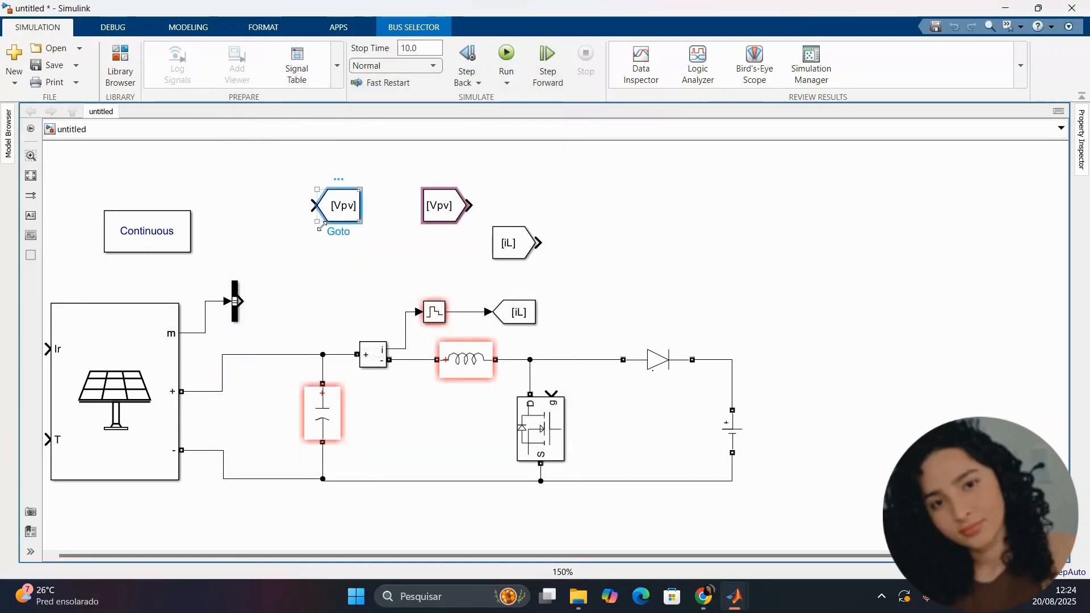
left_click_drag(342, 208, 294, 315)
left_click(260, 305)
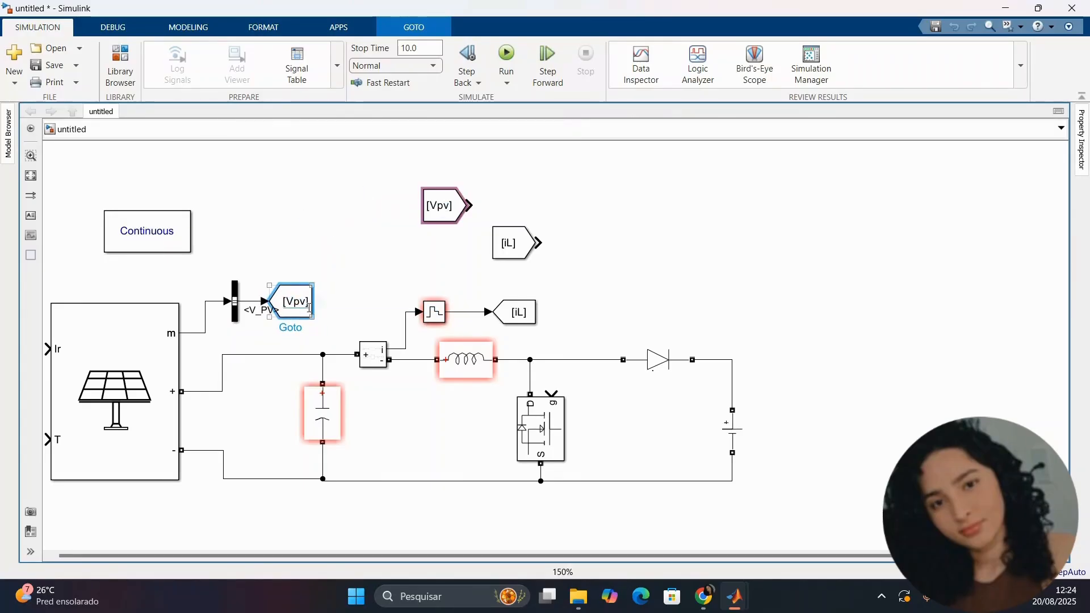
left_click(295, 301)
left_click(326, 316)
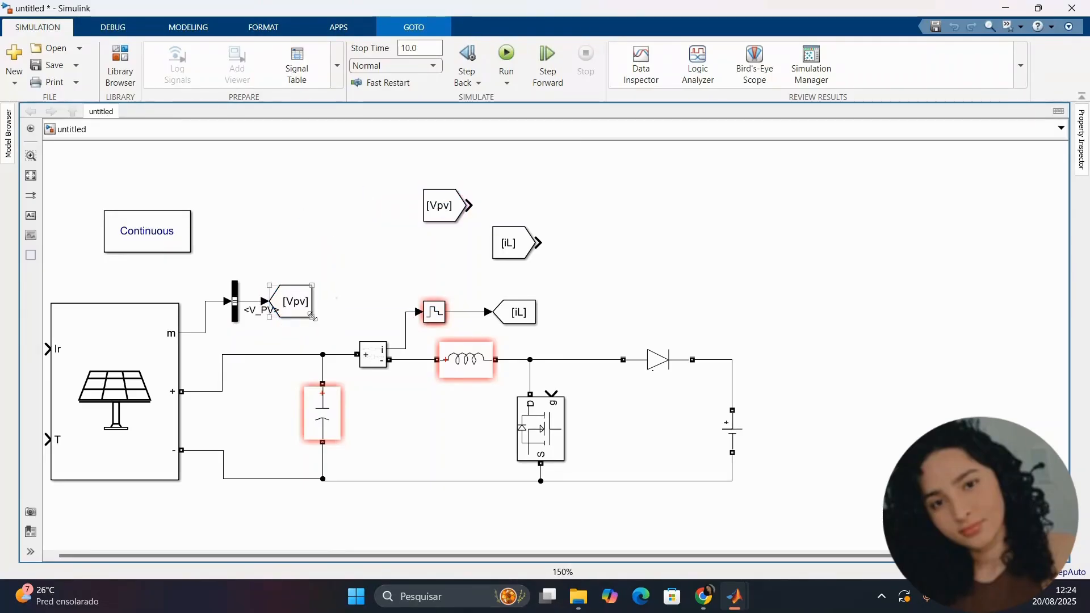
left_click_drag(312, 317, 307, 306)
left_click(343, 213)
Arrange the Vpv and iL From blocks in one row above the circuit.
left_click(445, 215)
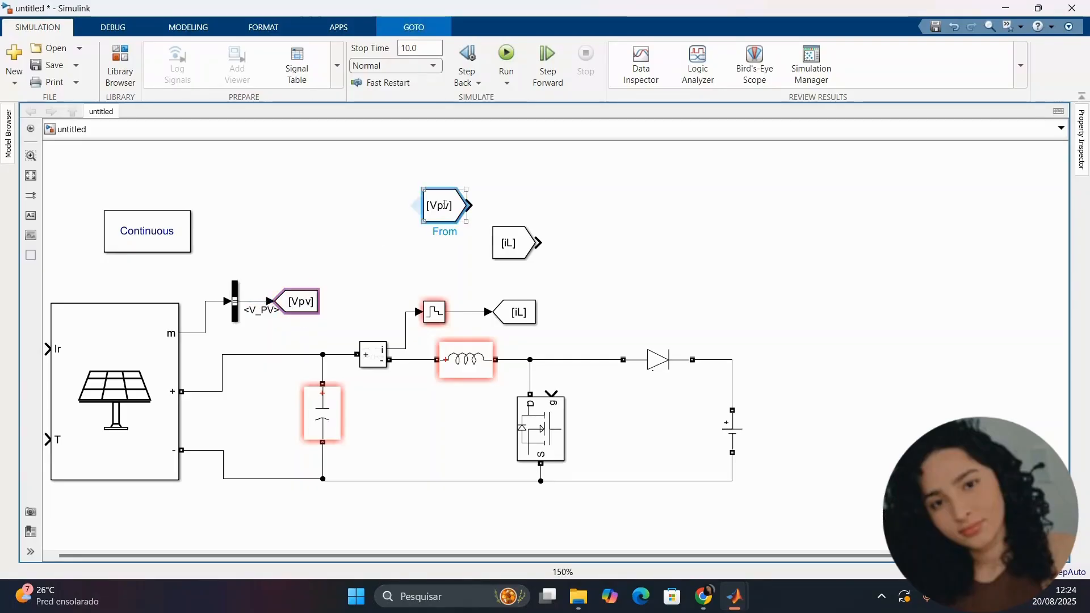
left_click_drag(445, 217, 397, 219)
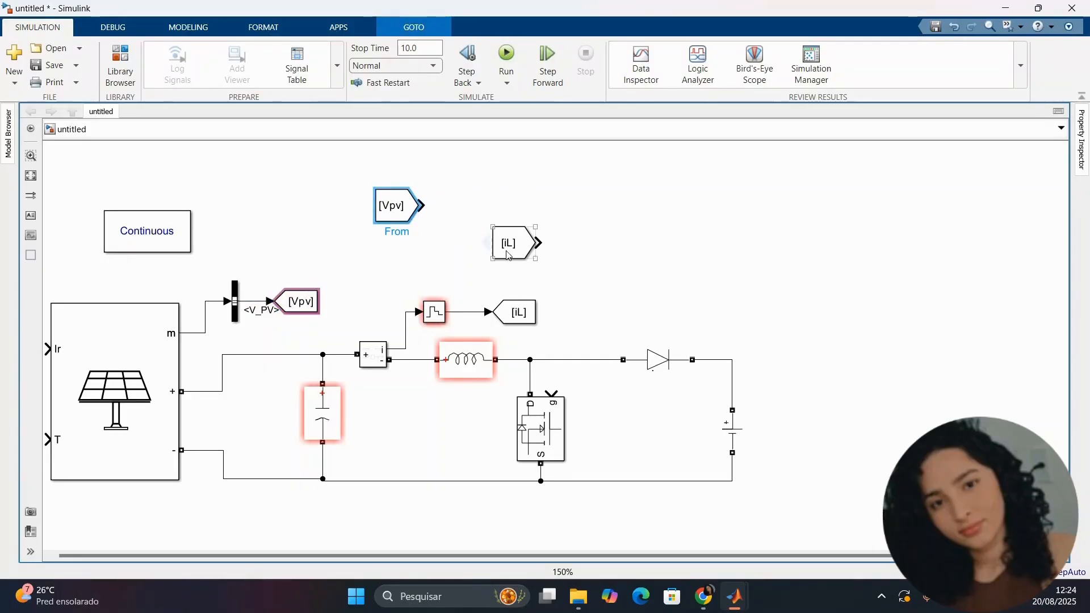
left_click_drag(505, 255, 500, 218)
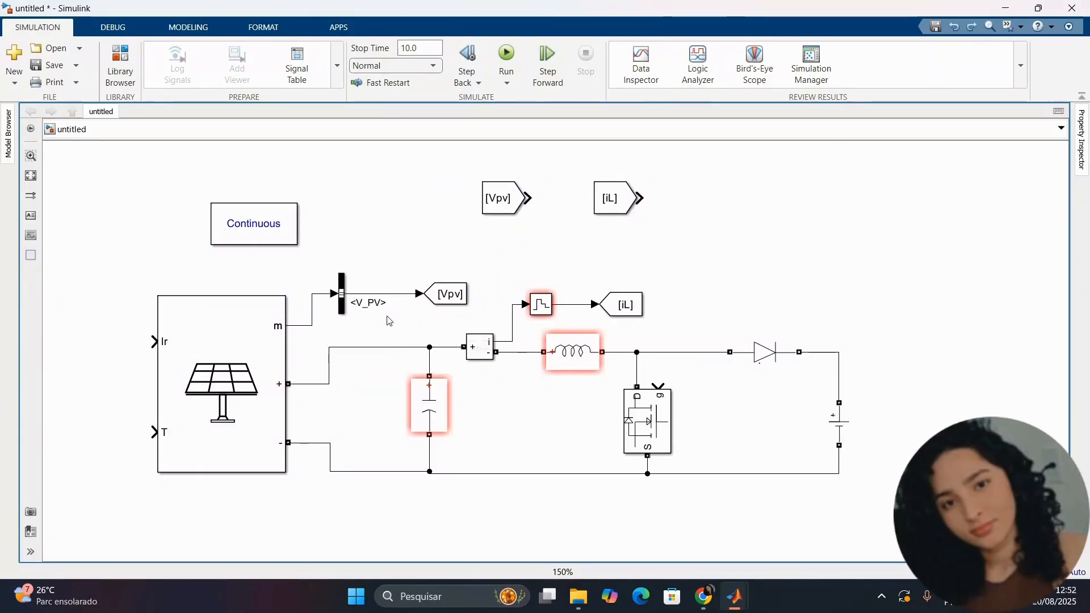
Insert a copy of the Zero-Order Hold into the signal line between the Bus Selector and the Vpv Goto block.
left_click(546, 310)
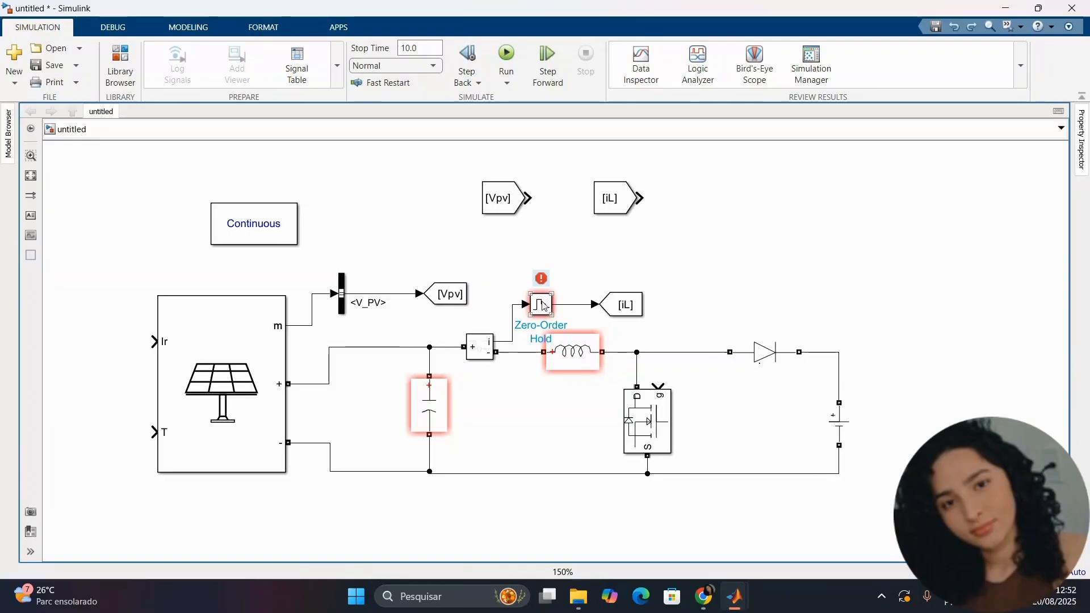
left_click(398, 300)
left_click(541, 308)
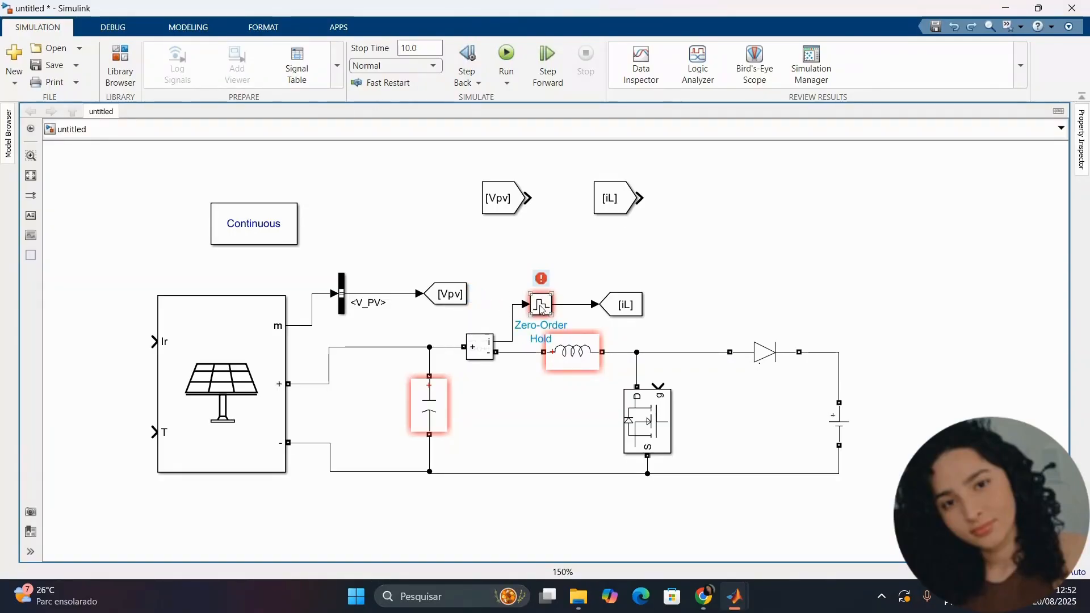
left_click_drag(541, 307, 379, 299)
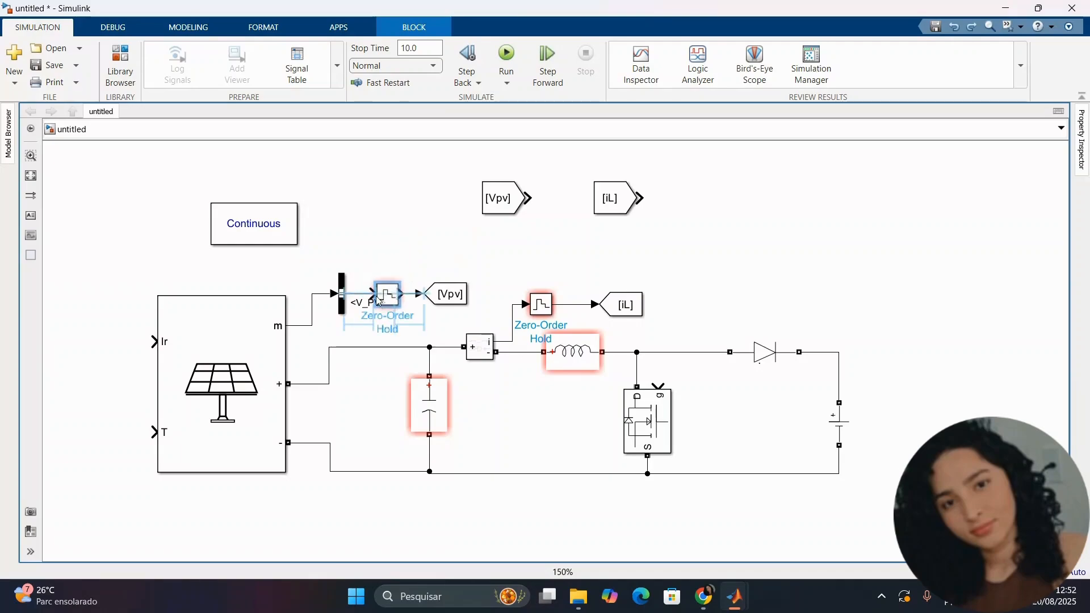
left_click(349, 254)
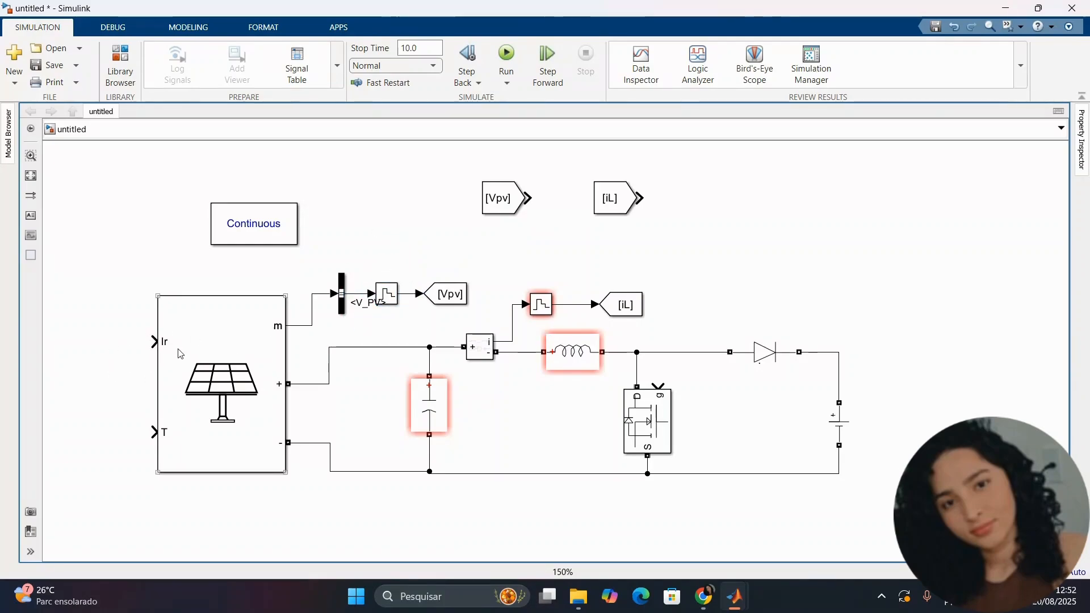
Add two Constant blocks beside the PV array and connect them to its T and Ir inputs.
left_click(180, 464)
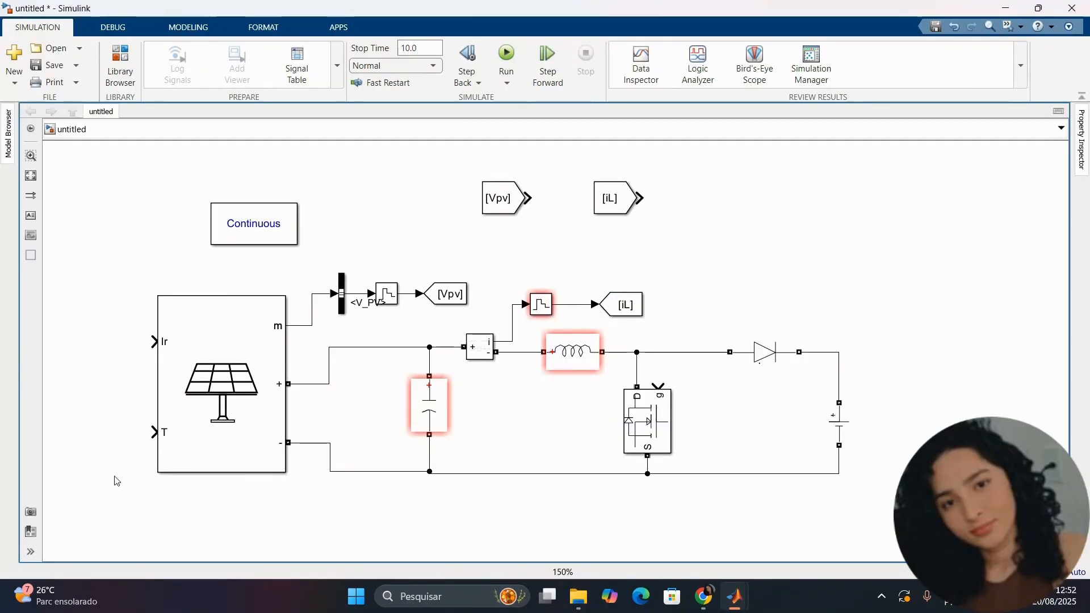
double_click(812, 226)
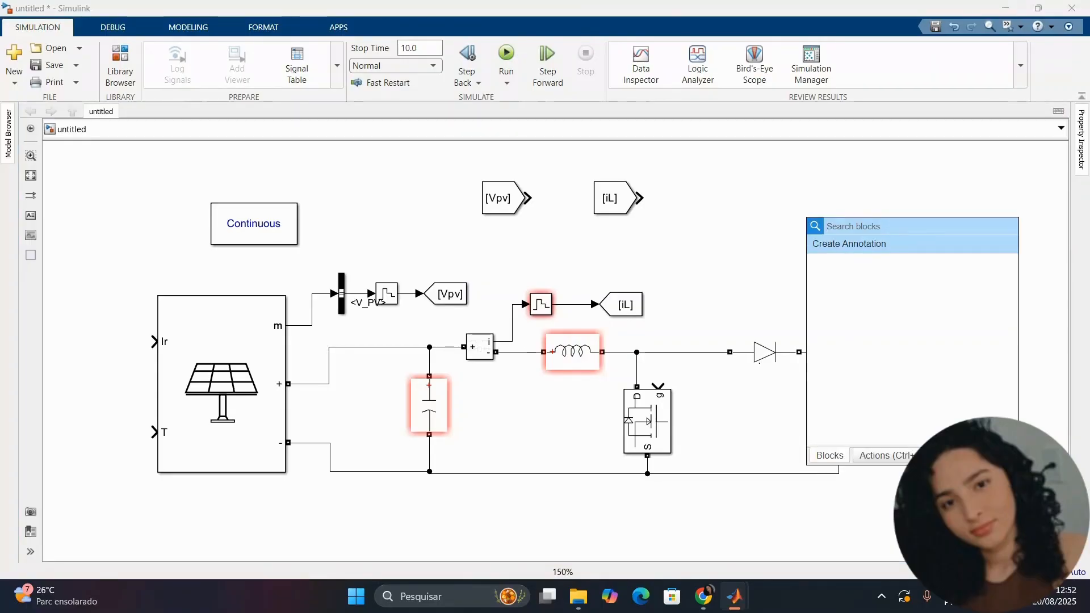
type("consta")
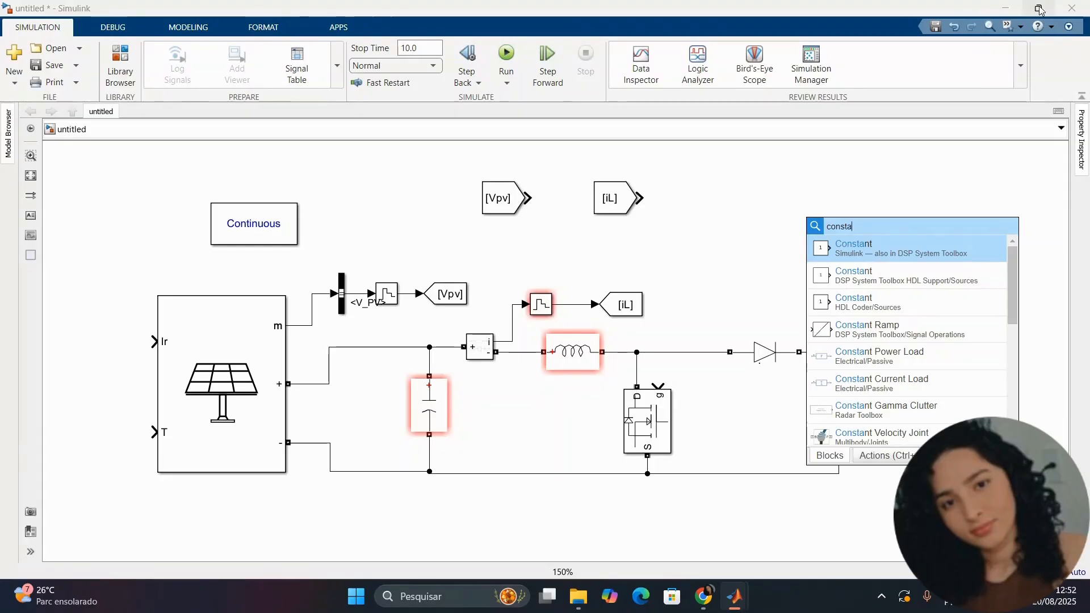
left_click(874, 247)
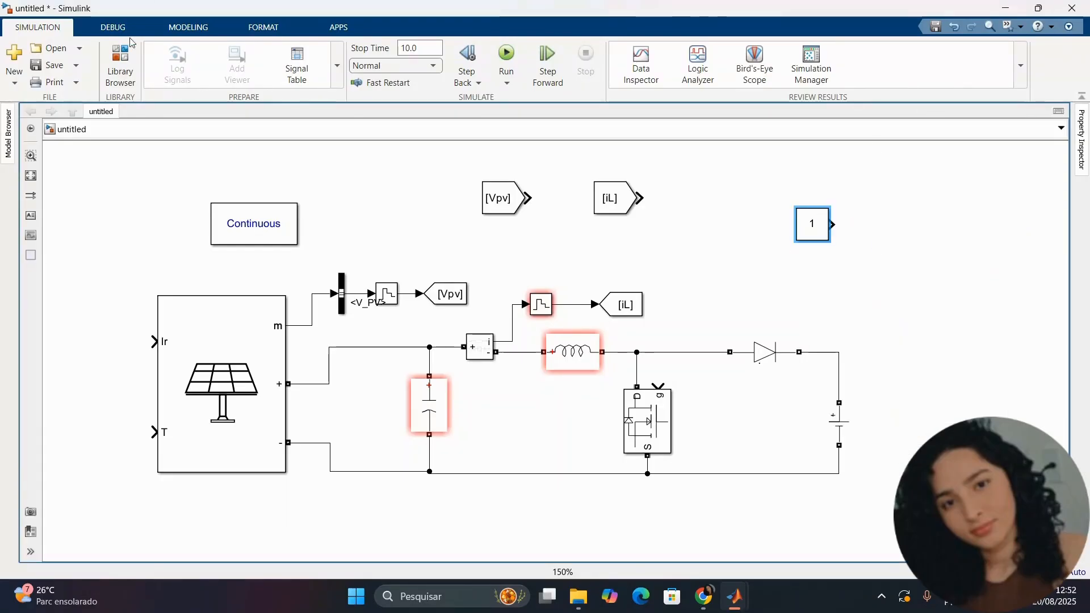
left_click(124, 78)
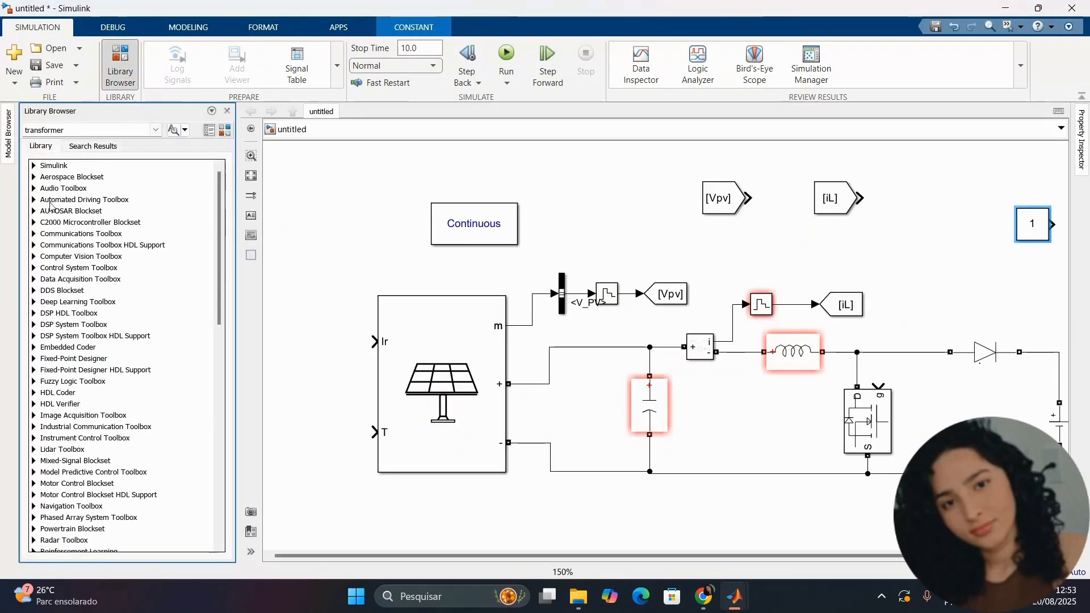
left_click(34, 166)
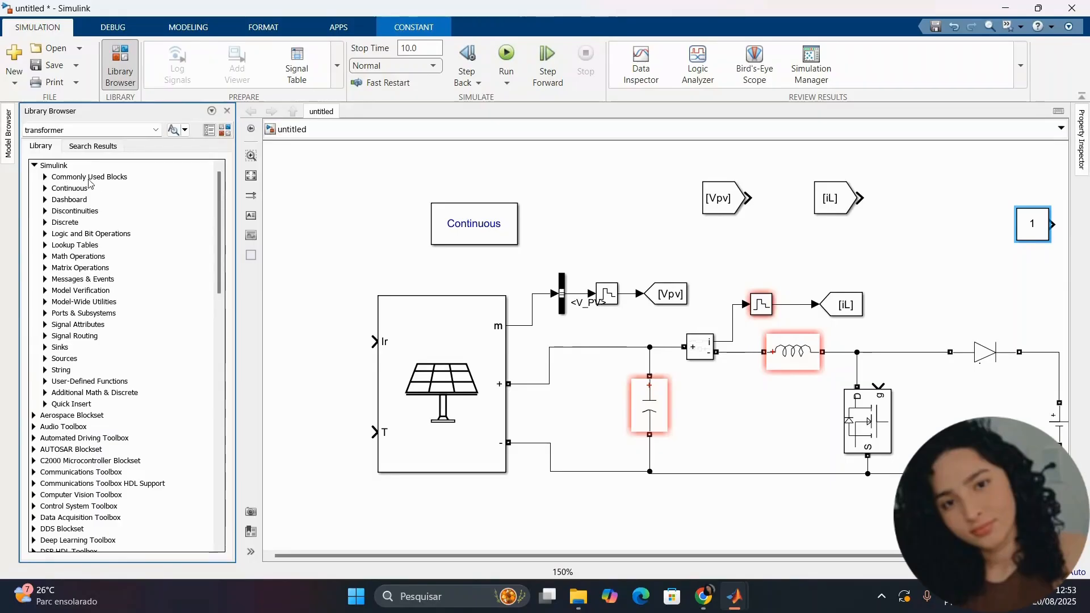
left_click(45, 178)
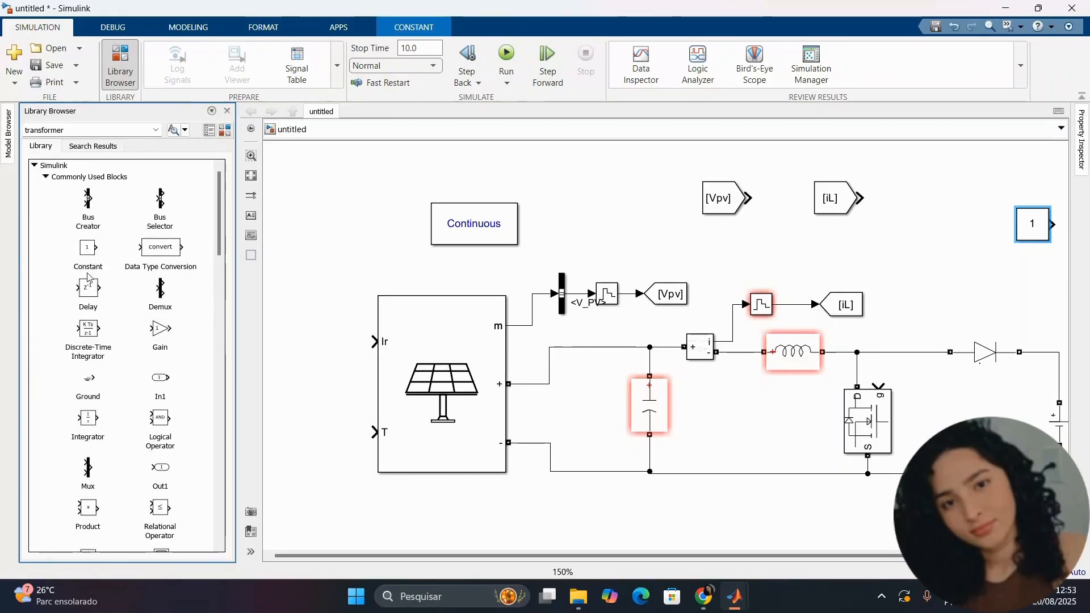
left_click_drag(88, 256, 300, 239)
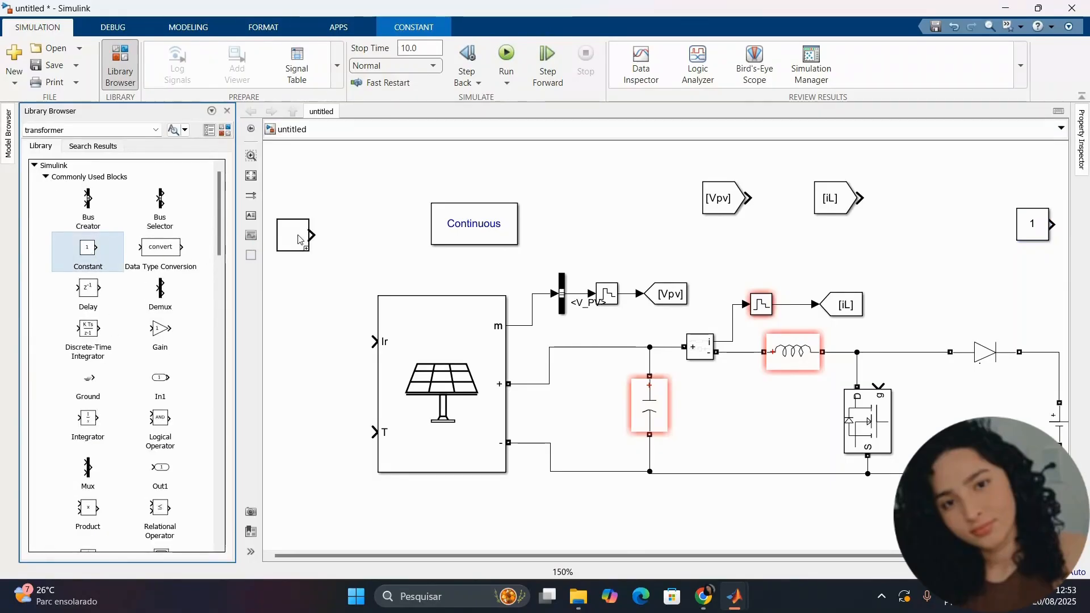
left_click(227, 111)
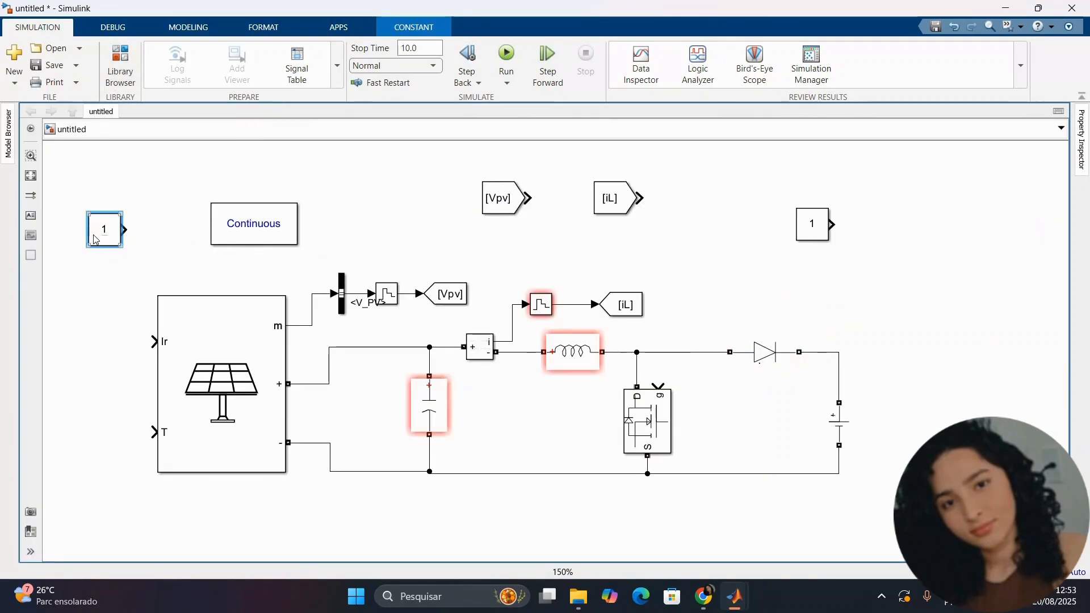
left_click_drag(94, 238, 104, 441)
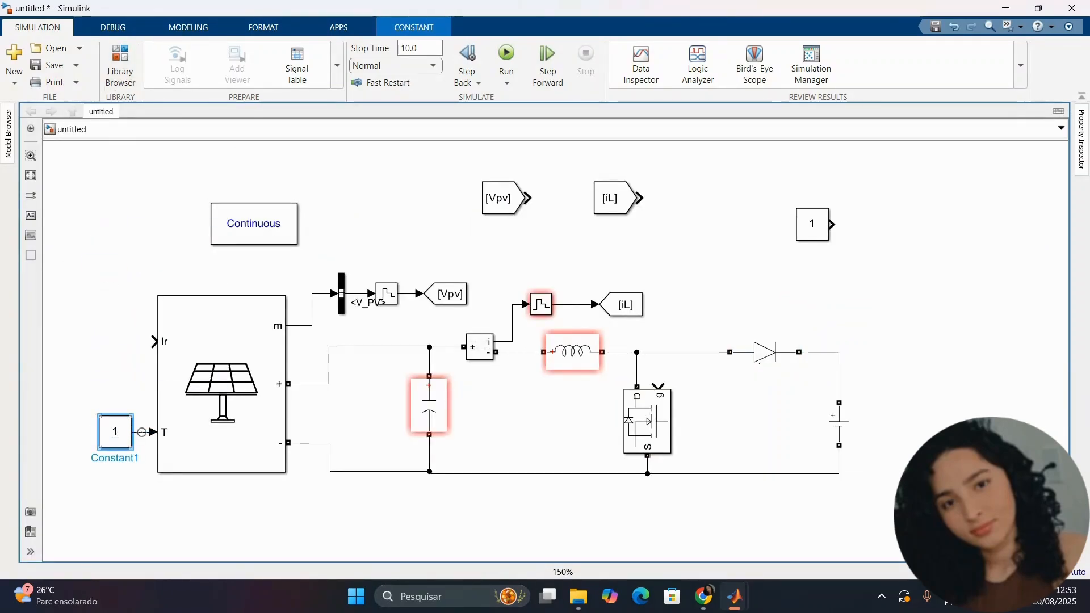
left_click_drag(813, 227, 148, 347)
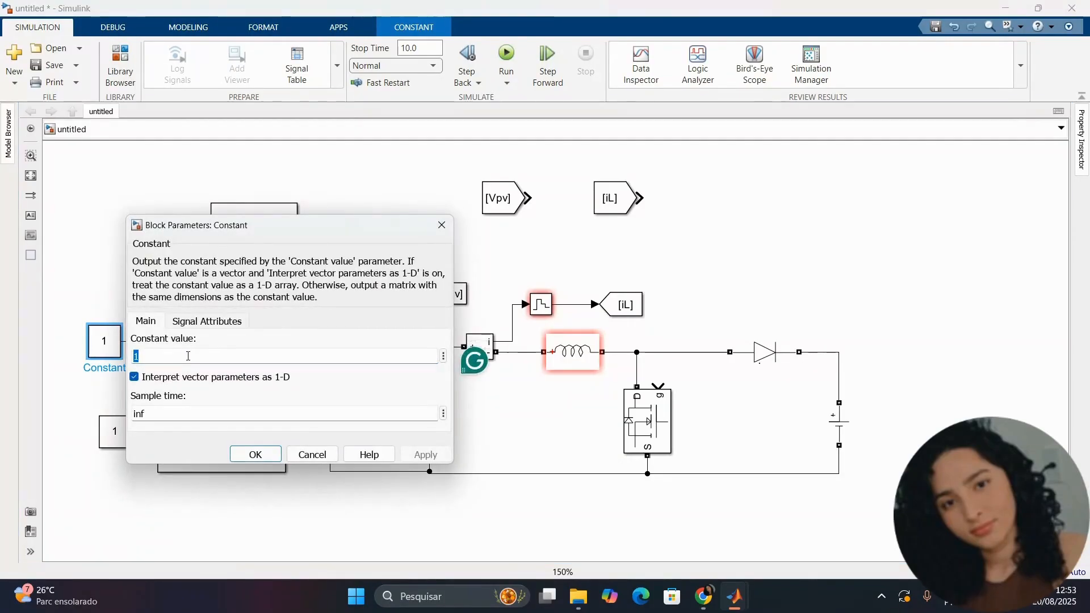
Set the value of the Constant block feeding the Ir input to 1000.
left_click(204, 359)
type("000")
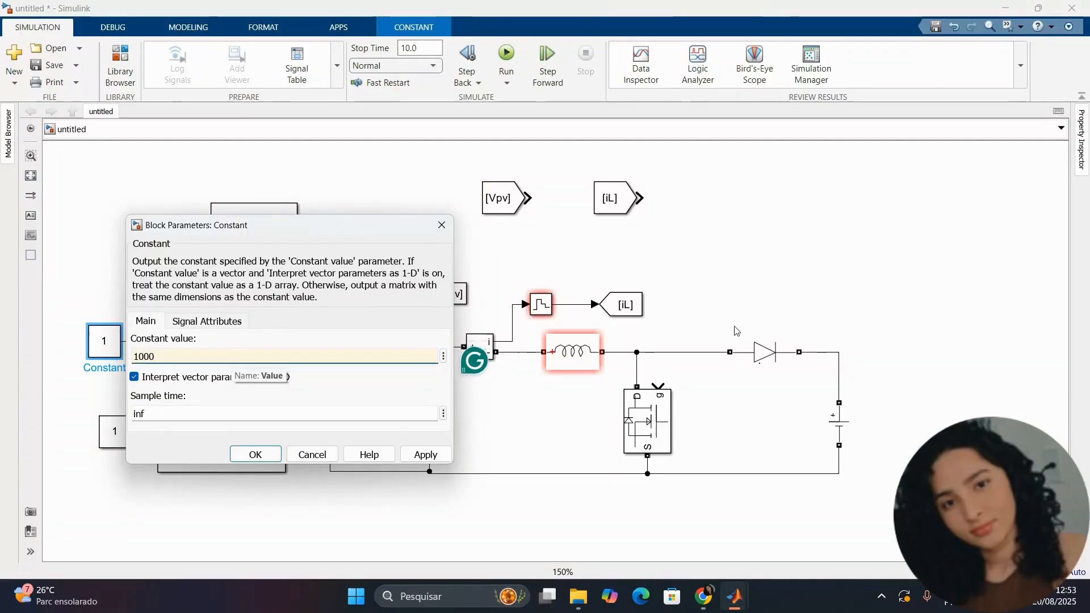
left_click(426, 454)
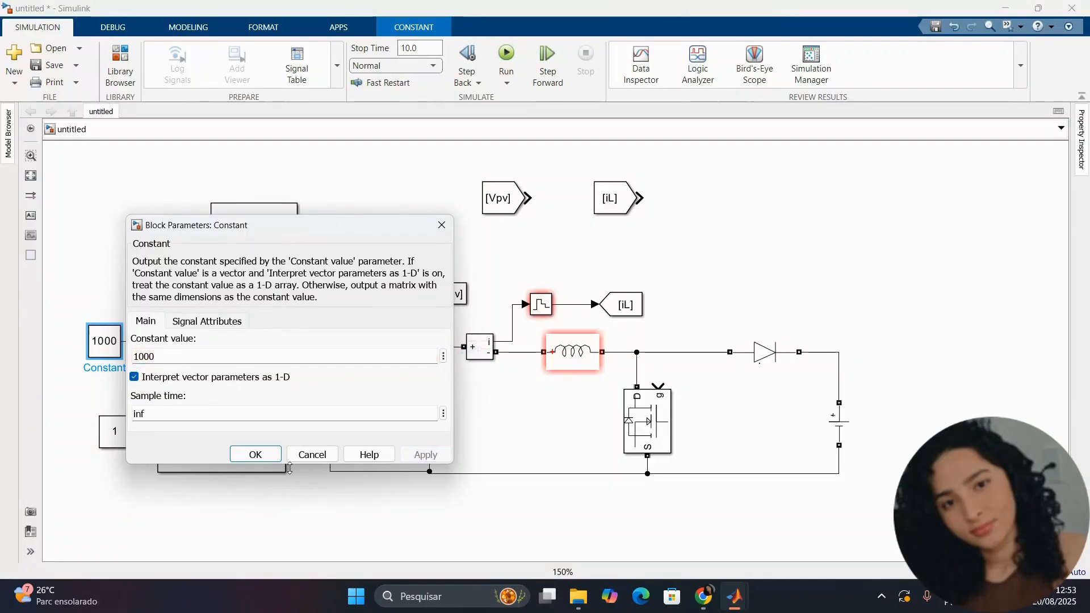
left_click(271, 454)
Set the Constant block feeding the T input to 25 and move both constants farther from the PV array.
left_click_drag(113, 434, 99, 431)
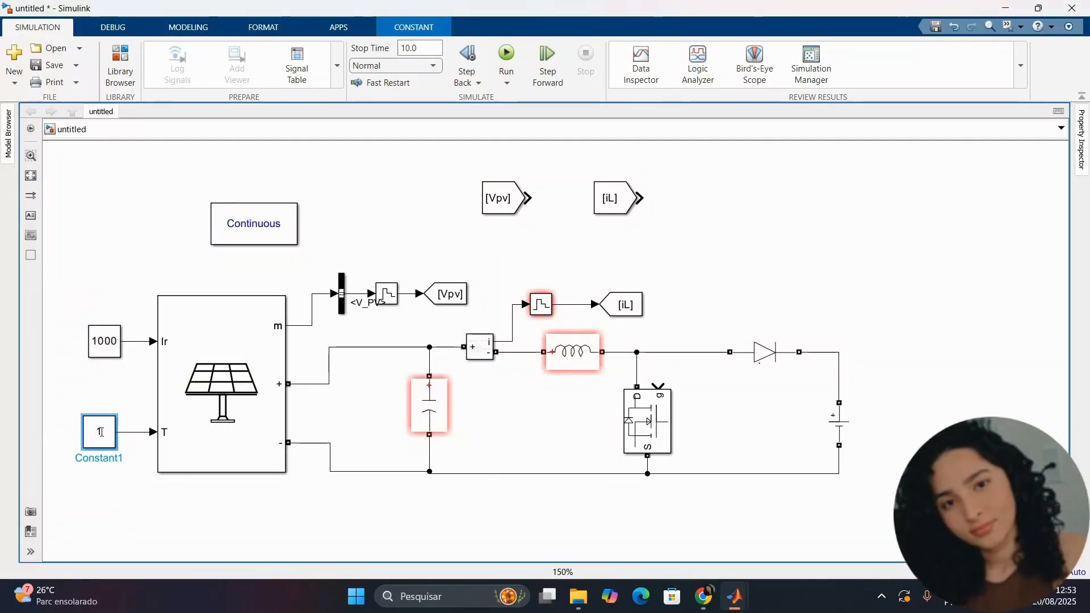
double_click(99, 431)
type("25")
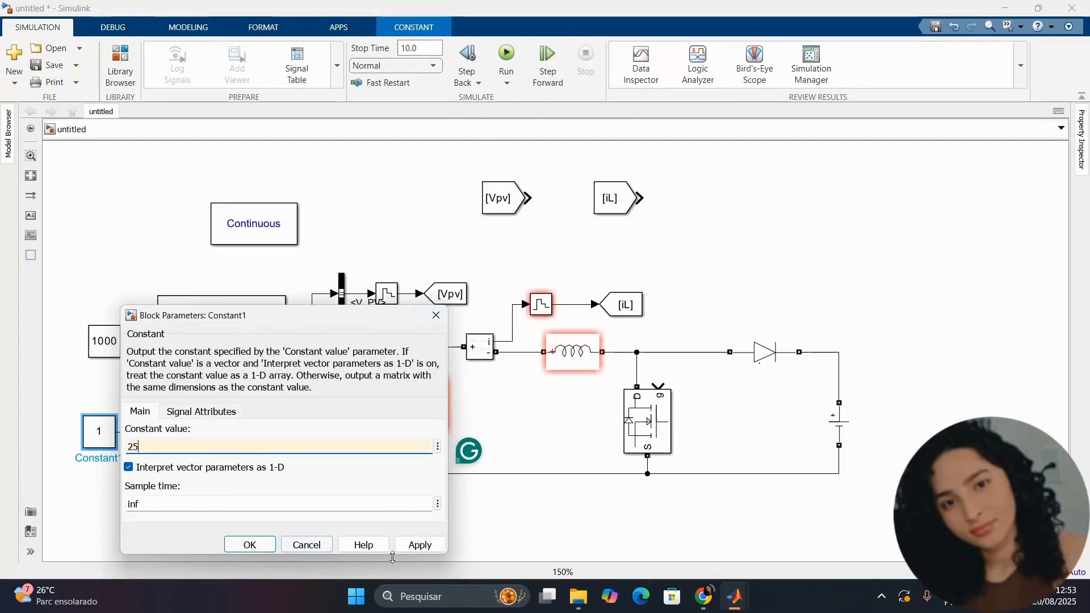
left_click(420, 545)
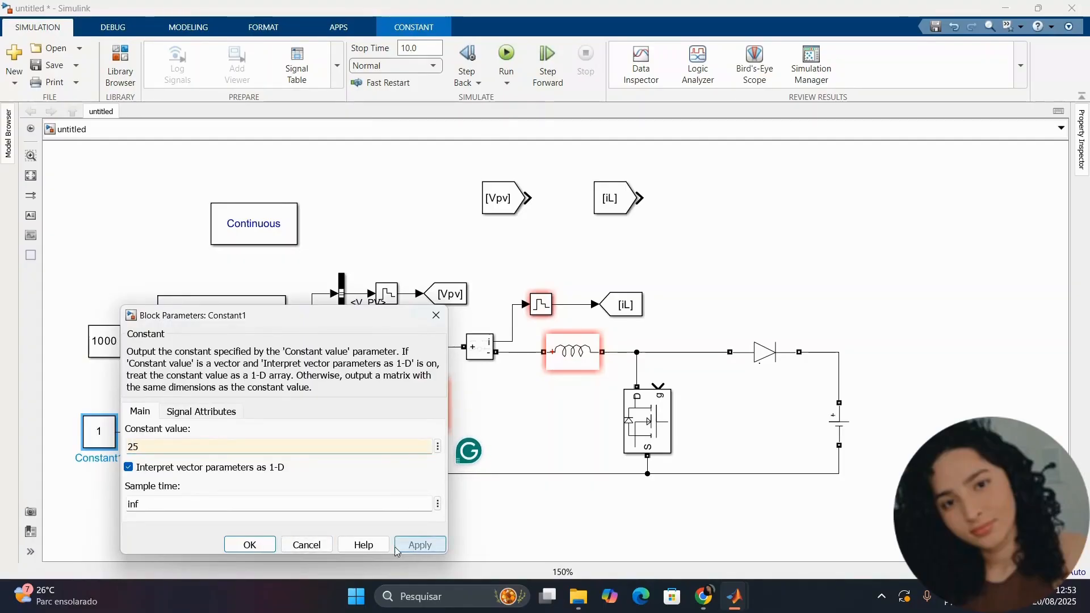
left_click(229, 540)
left_click_drag(110, 350, 95, 349)
left_click_drag(98, 435, 89, 438)
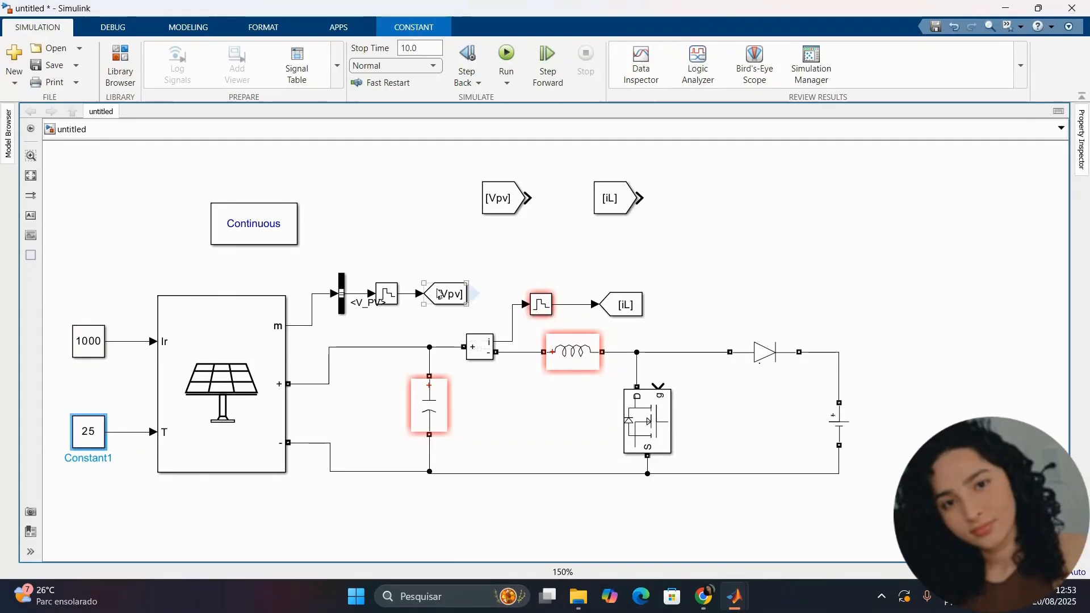
Insert Zero-Order Hold copies between the 1000 and 25 constants and the PV array's Ir and T inputs.
left_click_drag(396, 297, 135, 301)
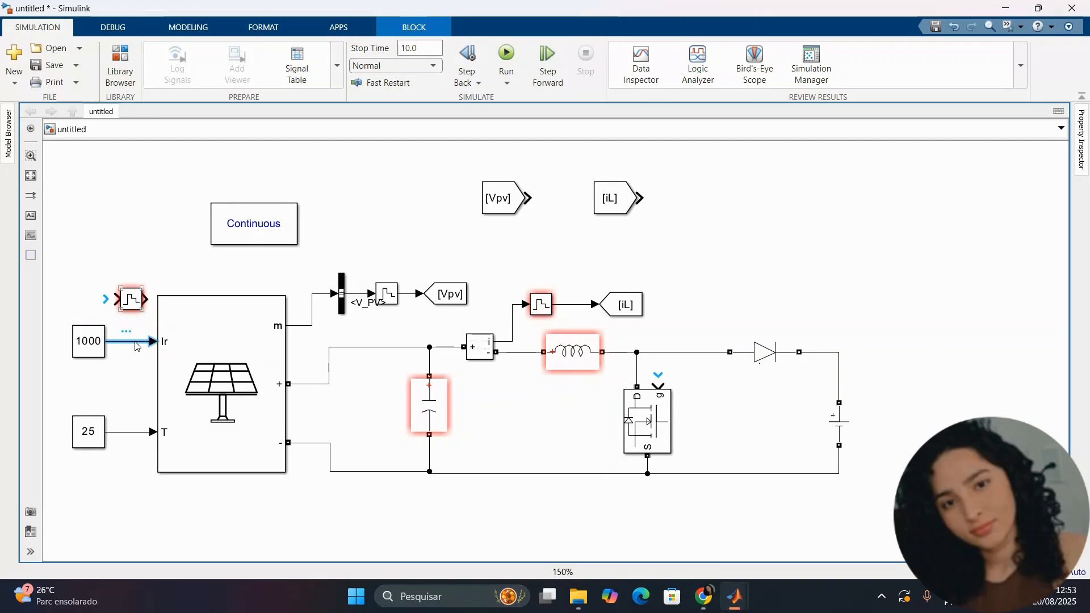
left_click(135, 343)
key("Delete")
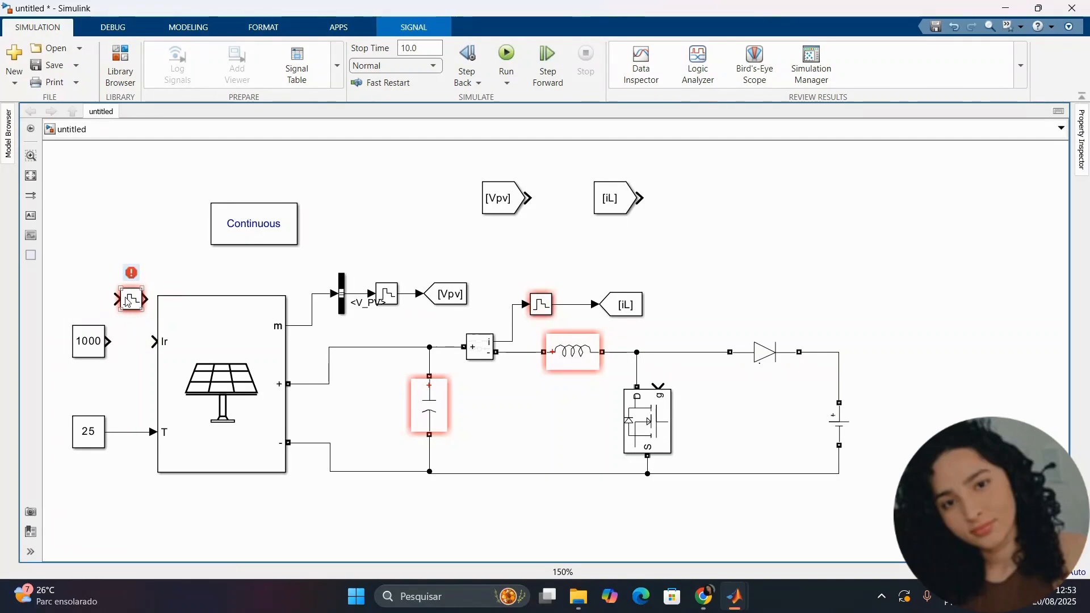
left_click_drag(127, 300, 130, 383)
left_click(109, 433)
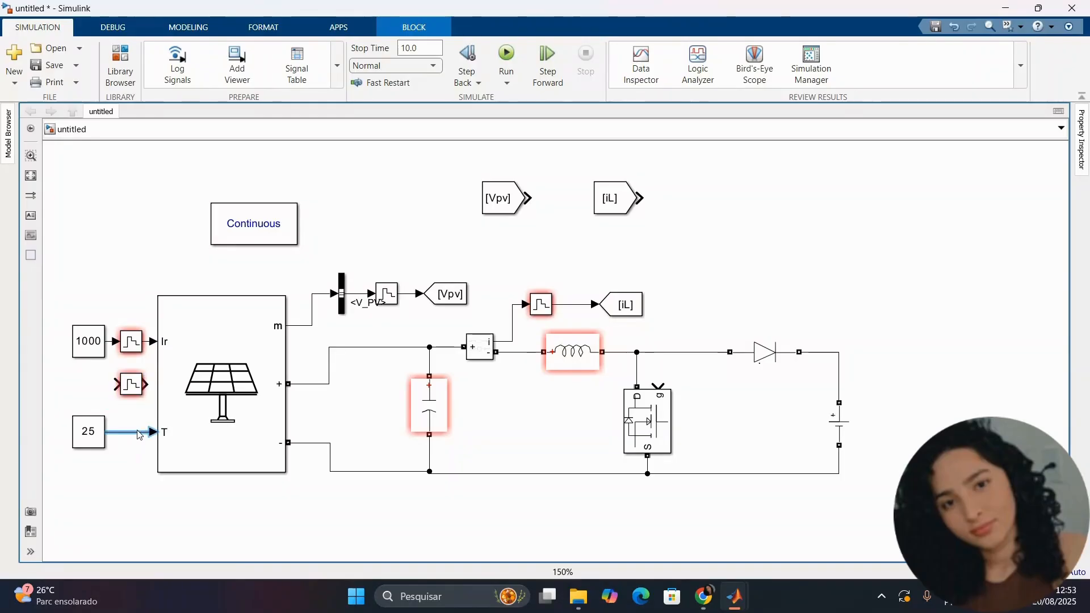
key("Delete")
left_click(103, 437)
left_click(131, 385)
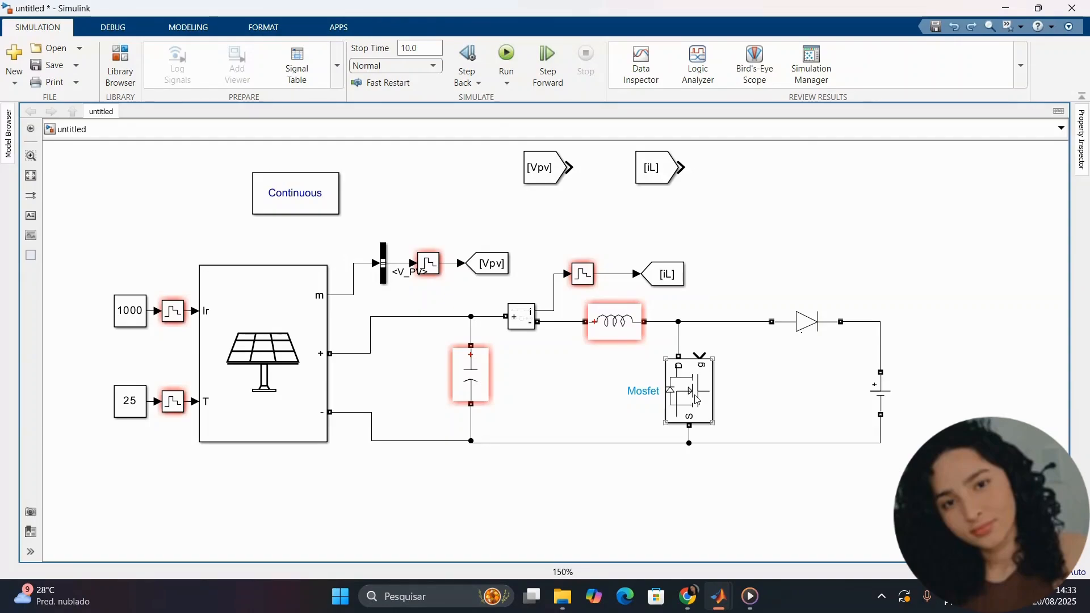
Add a Subsystem block and place it below the circuit's negative line near the MOSFET.
double_click(826, 230)
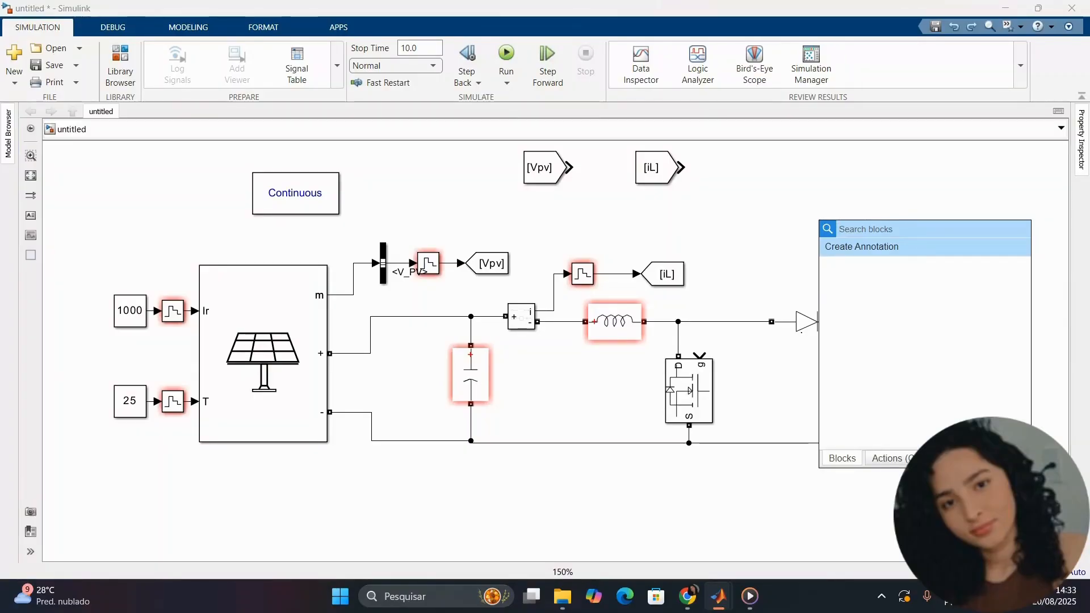
type("subs")
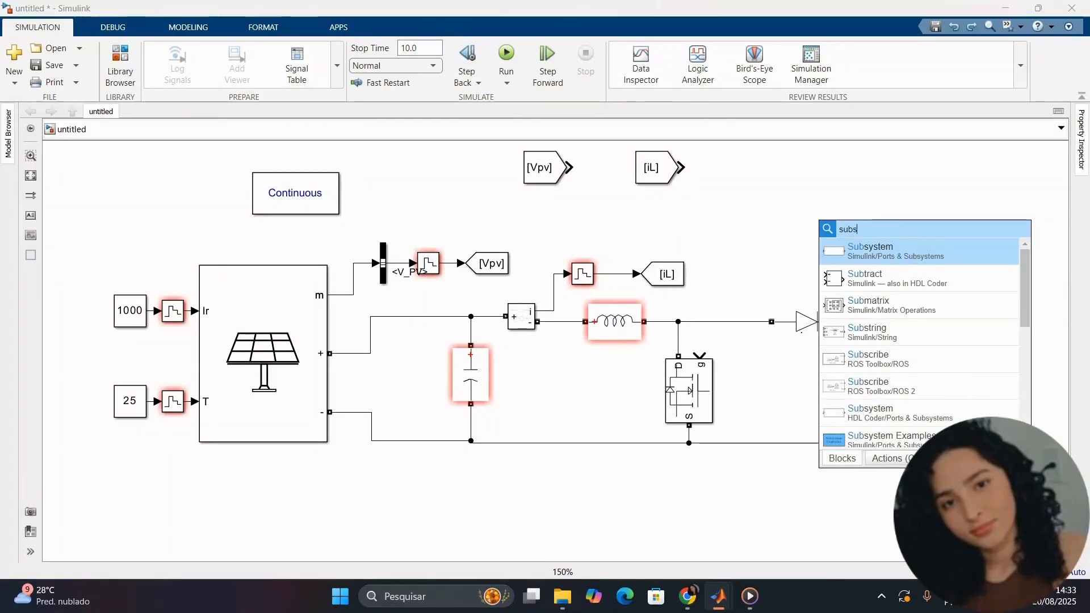
key("Return")
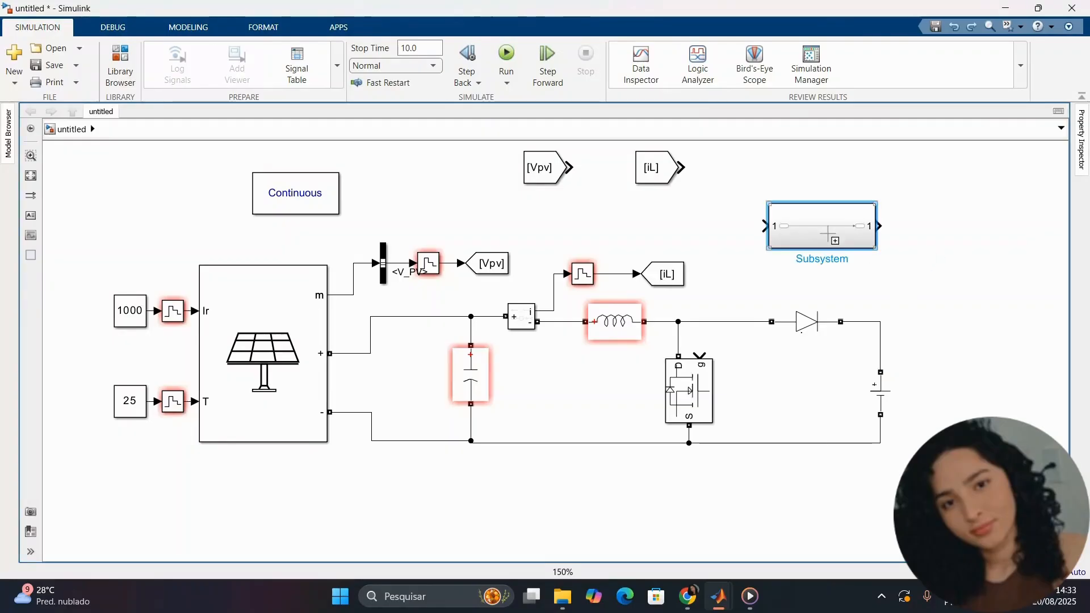
left_click_drag(829, 236, 645, 516)
scroll(644, 516, "up", 5)
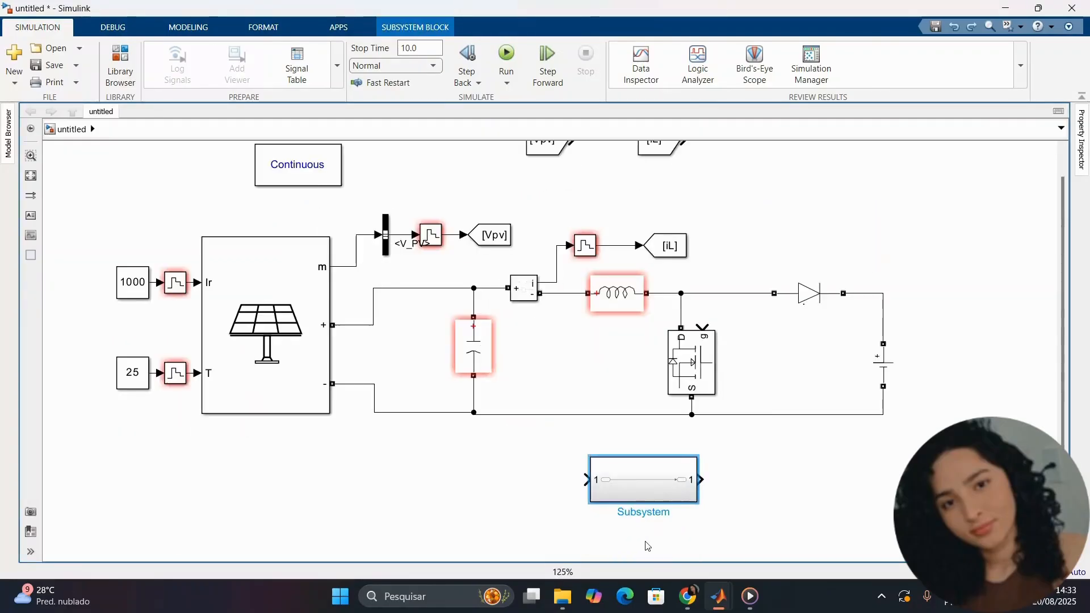
Make the Subsystem block narrower and taller, look inside it and return to the top-level model.
scroll(637, 493, "down", 1)
scroll(625, 454, "up", 3)
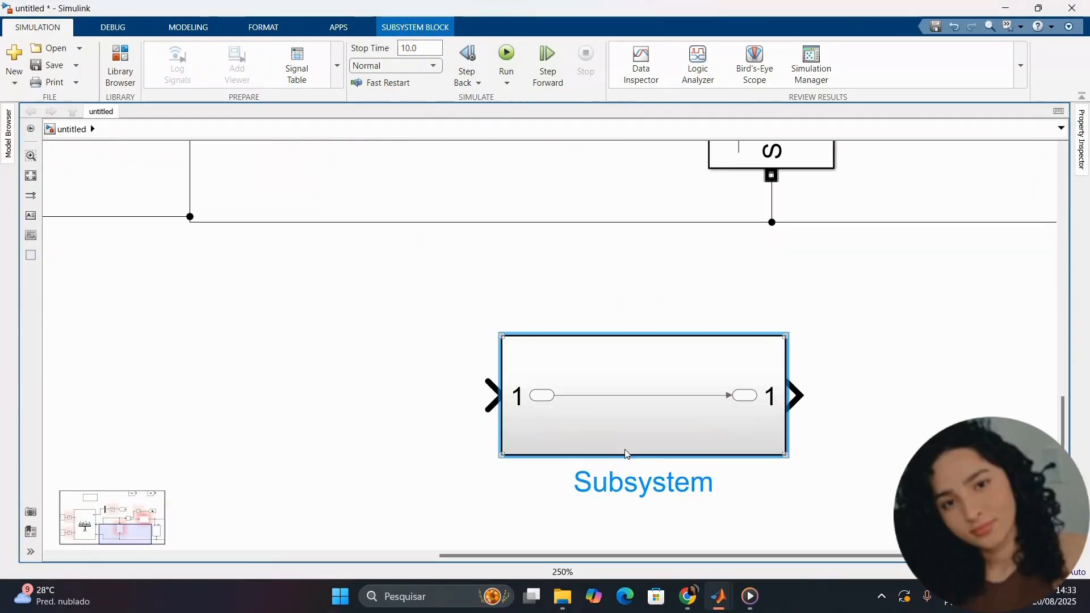
left_click_drag(502, 462, 543, 535)
scroll(619, 352, "down", 1)
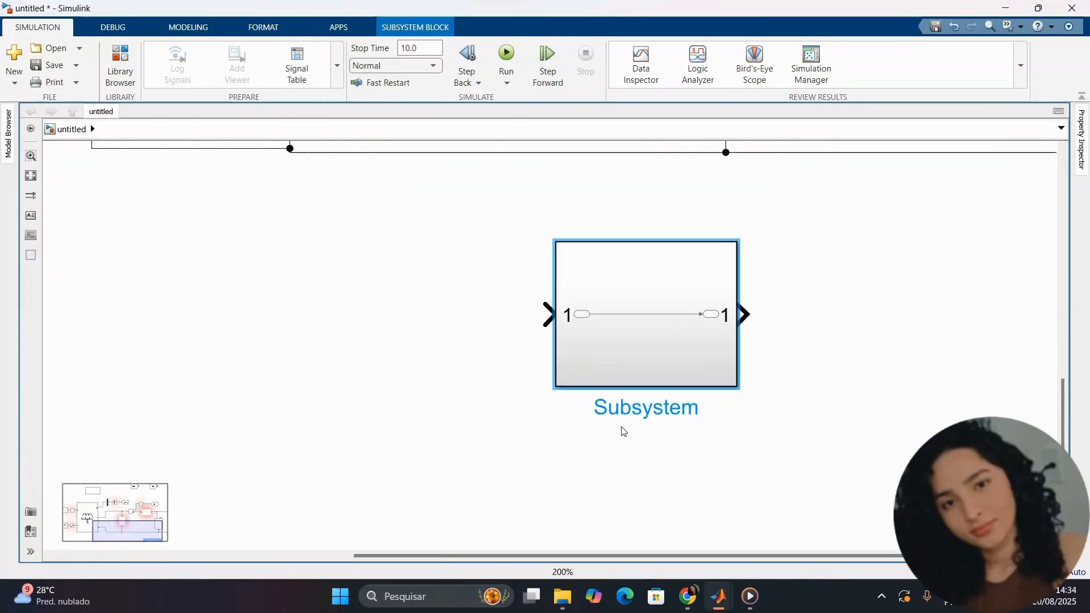
double_click(635, 342)
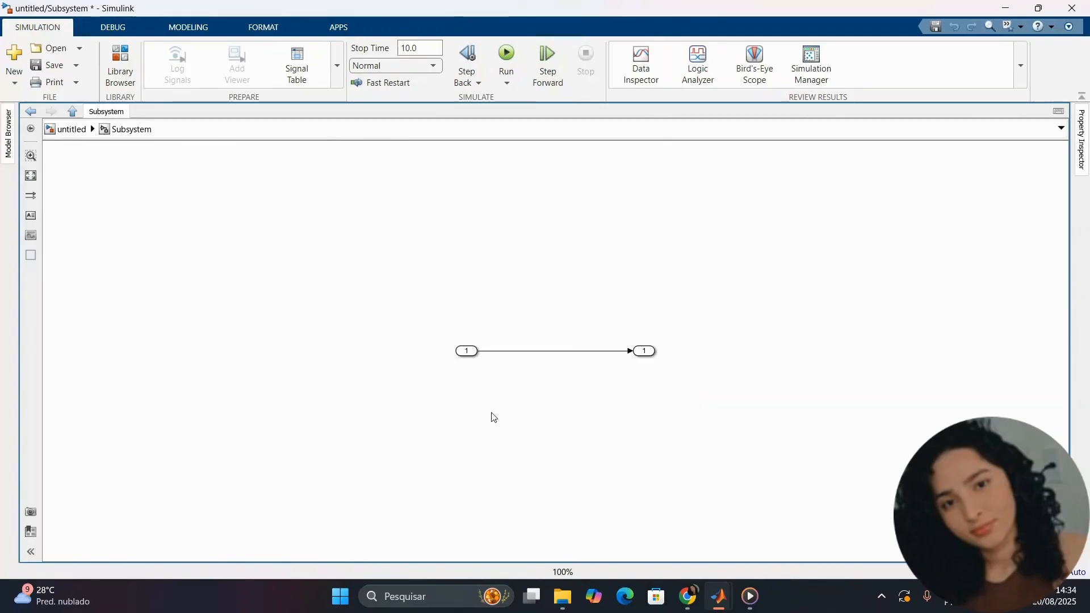
left_click(71, 129)
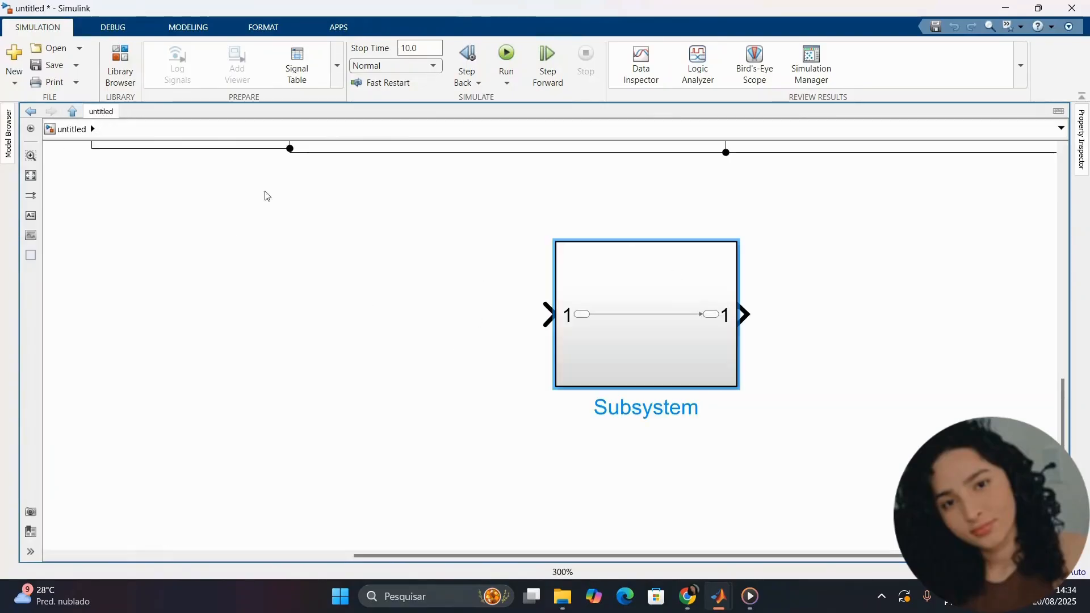
Paste the copied PWM subsystem with its From [d] and Goto [S] blocks and place it beside the empty Subsystem block.
scroll(686, 332, "down", 7)
scroll(875, 259, "up", 3)
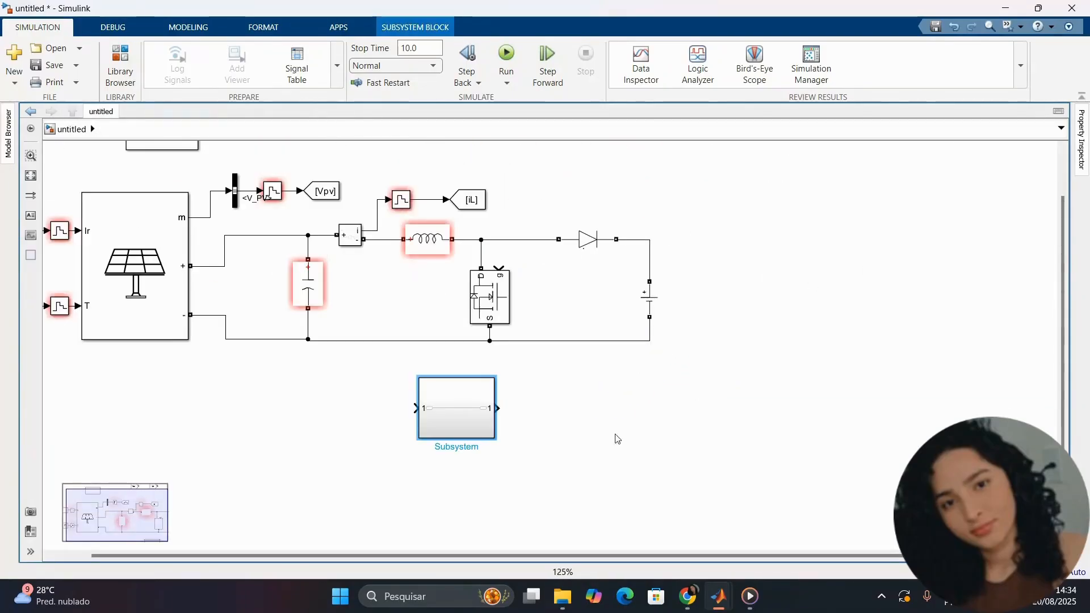
left_click(577, 414)
key("ctrl+v")
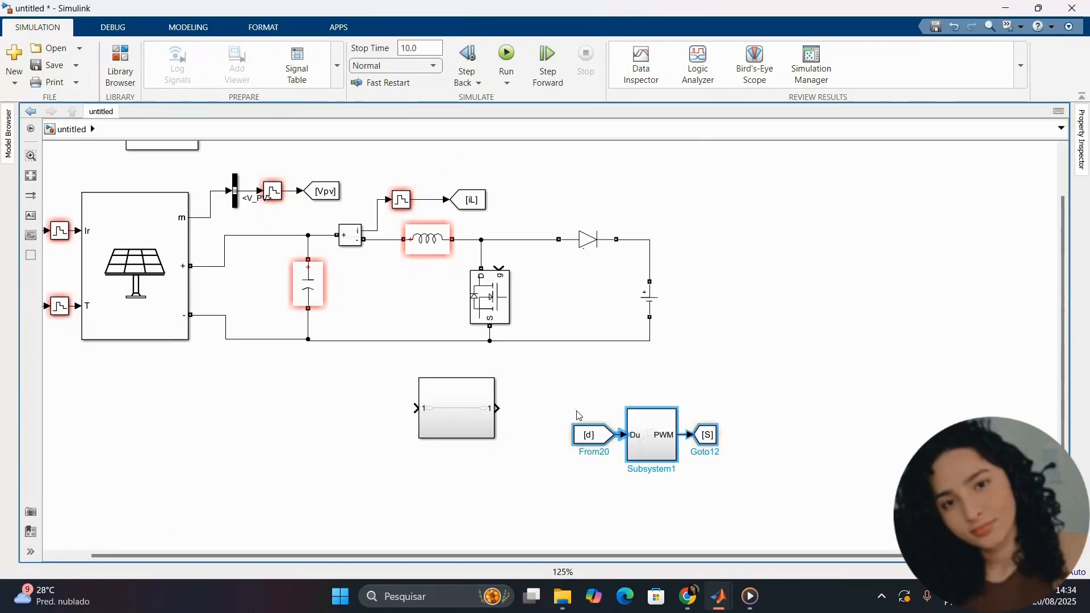
left_click_drag(630, 436, 579, 410)
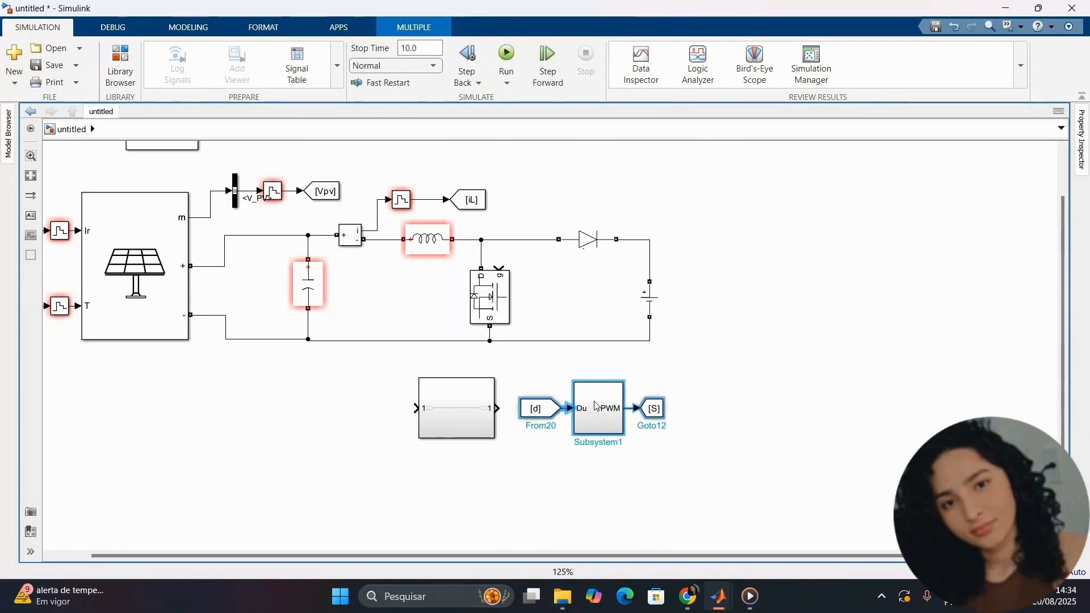
Open the pasted PWM subsystem and review the frequency, phase and sample time of its Triangle Generator.
double_click(596, 404)
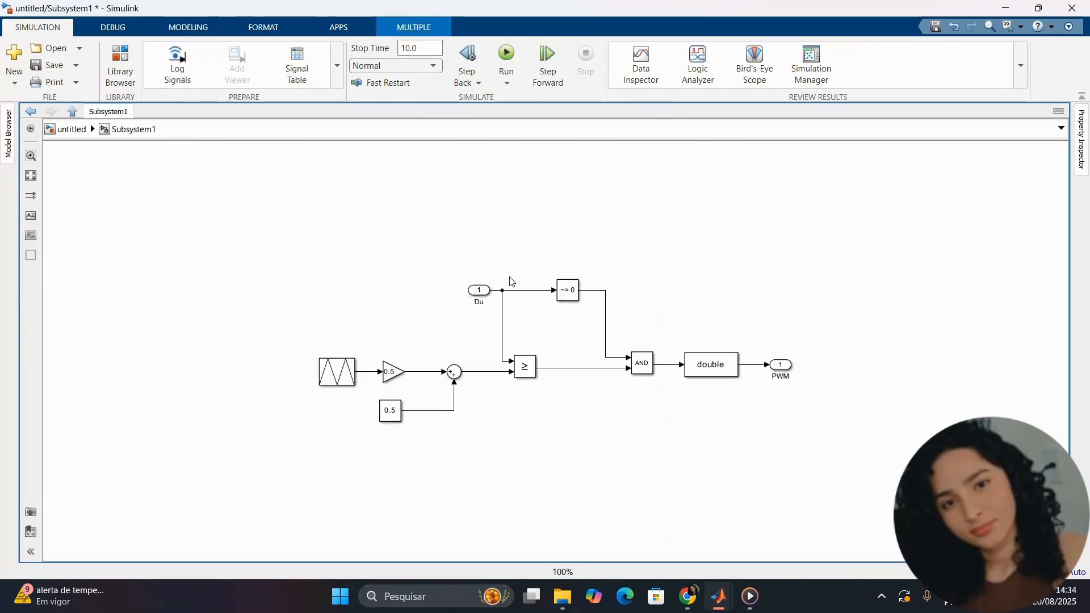
scroll(494, 389, "up", 2)
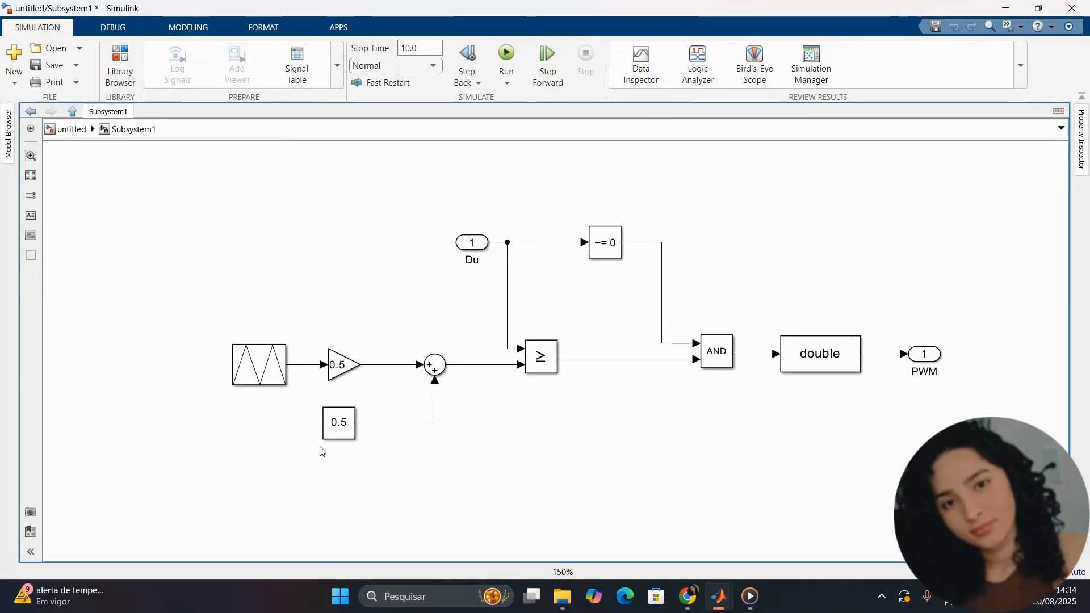
left_click(327, 379)
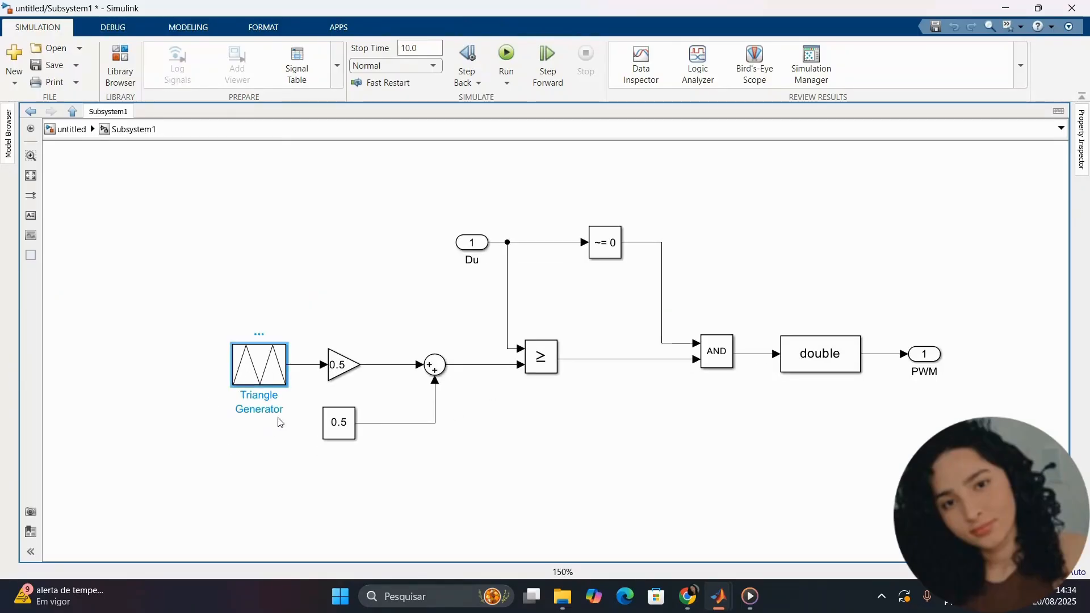
scroll(260, 416, "up", 1)
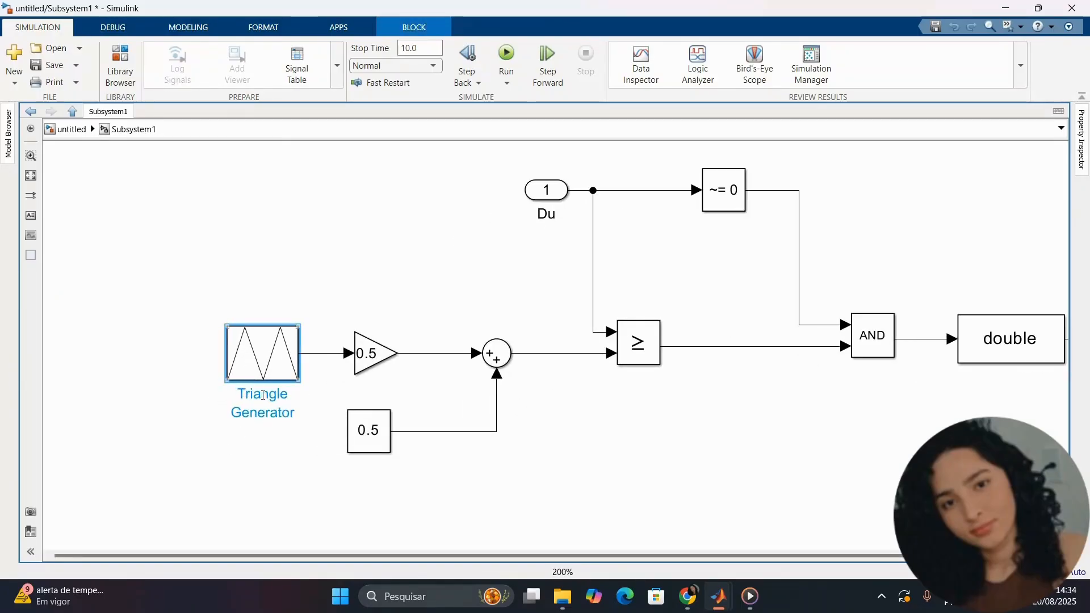
double_click(253, 336)
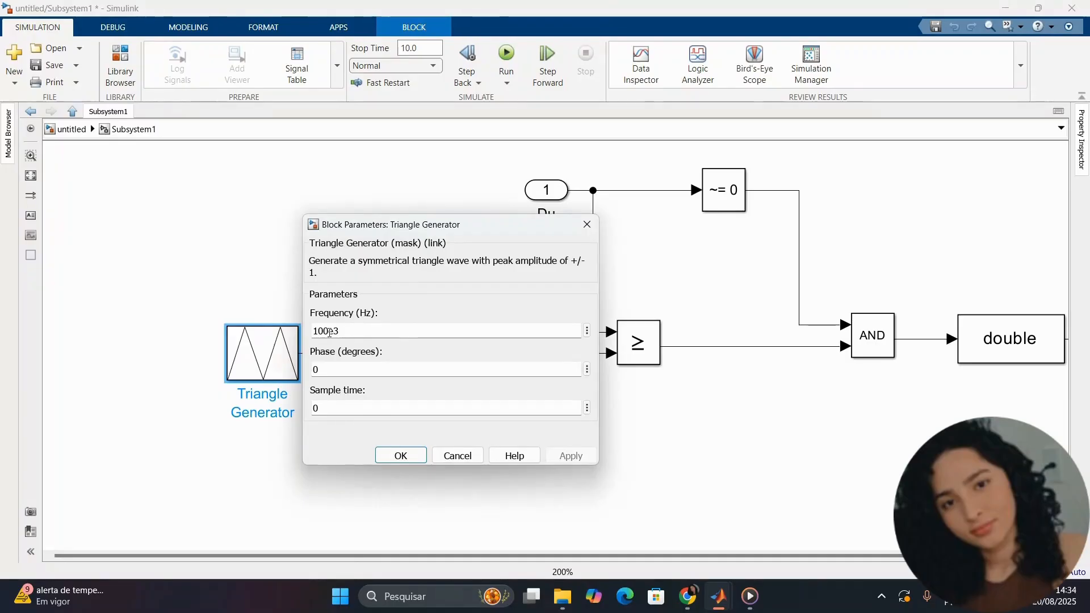
left_click(401, 456)
Review the parameters of the Gain block after the Triangle Generator and select the Constant block feeding the sum.
left_click(375, 357)
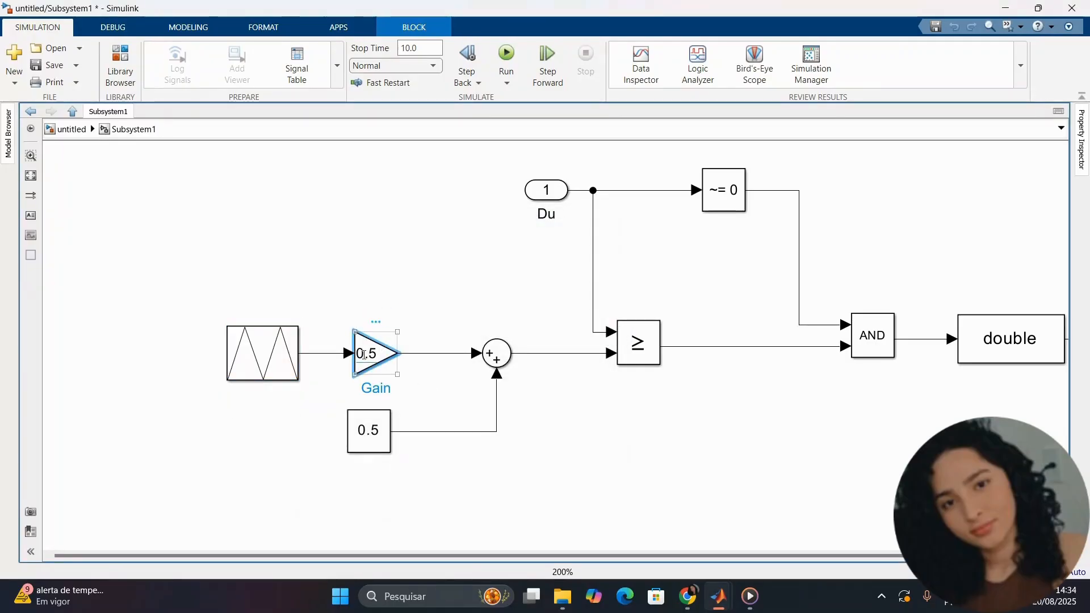
double_click(384, 343)
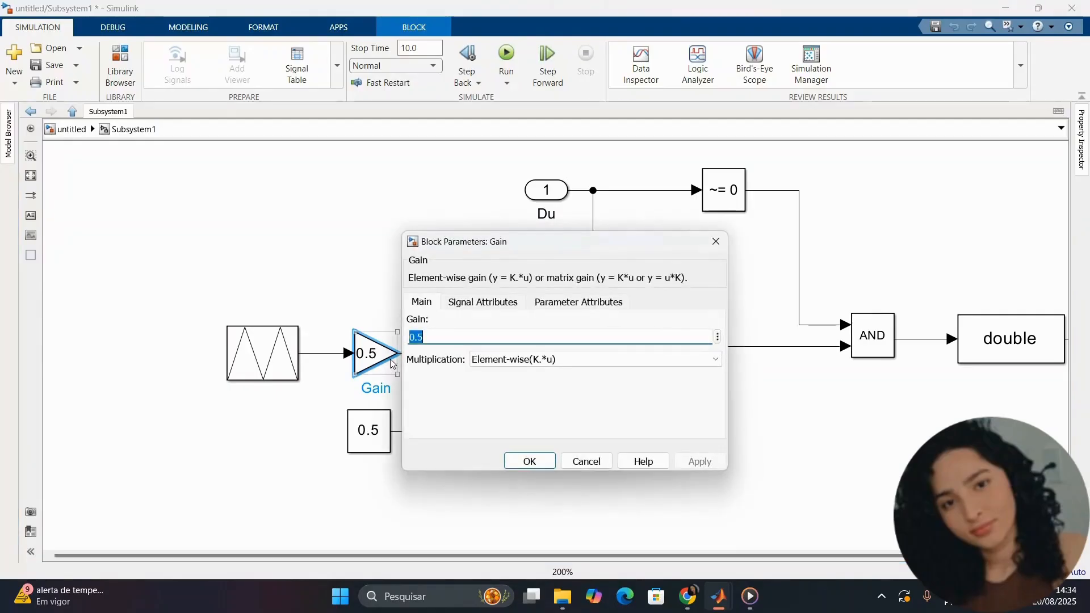
left_click(519, 460)
left_click(374, 427)
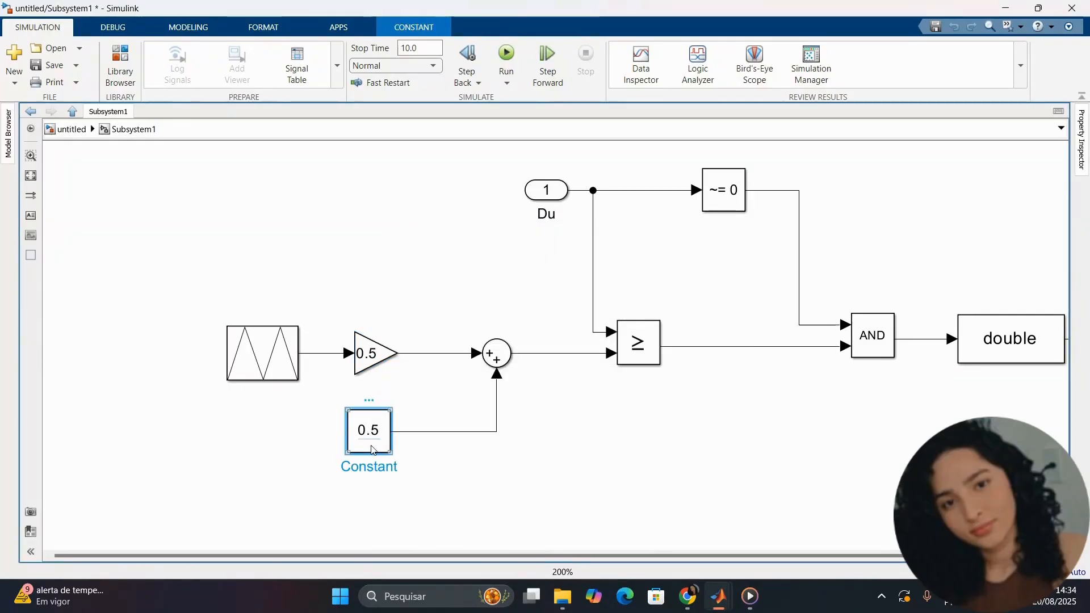
Examine the PWM subsystem's signal path from the Du input and triangle carrier to the PWM output, and return to the top-level model.
left_click(497, 360)
left_click(635, 356)
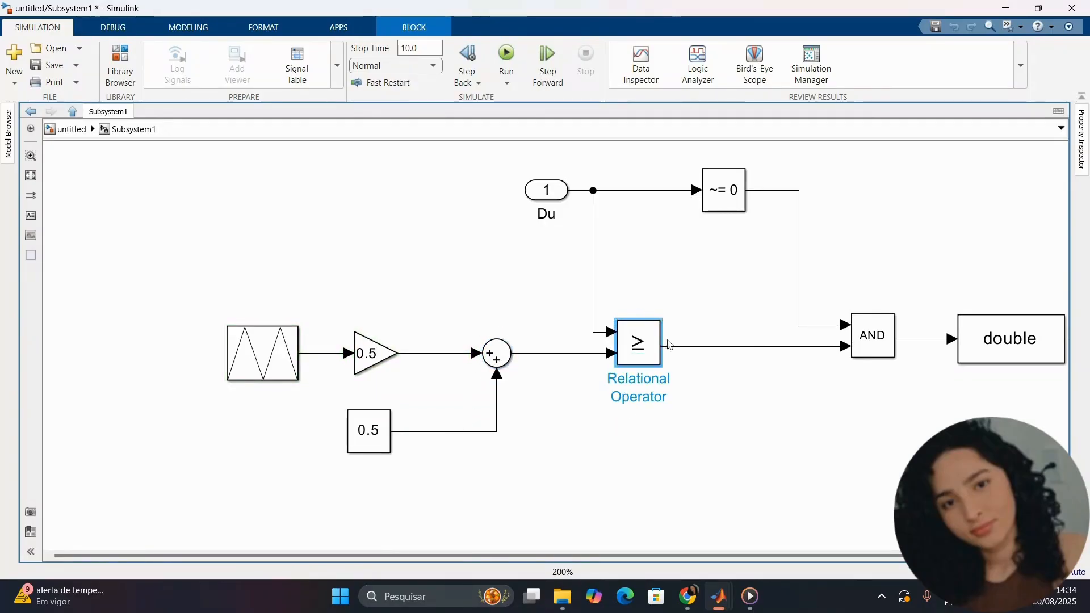
left_click(706, 208)
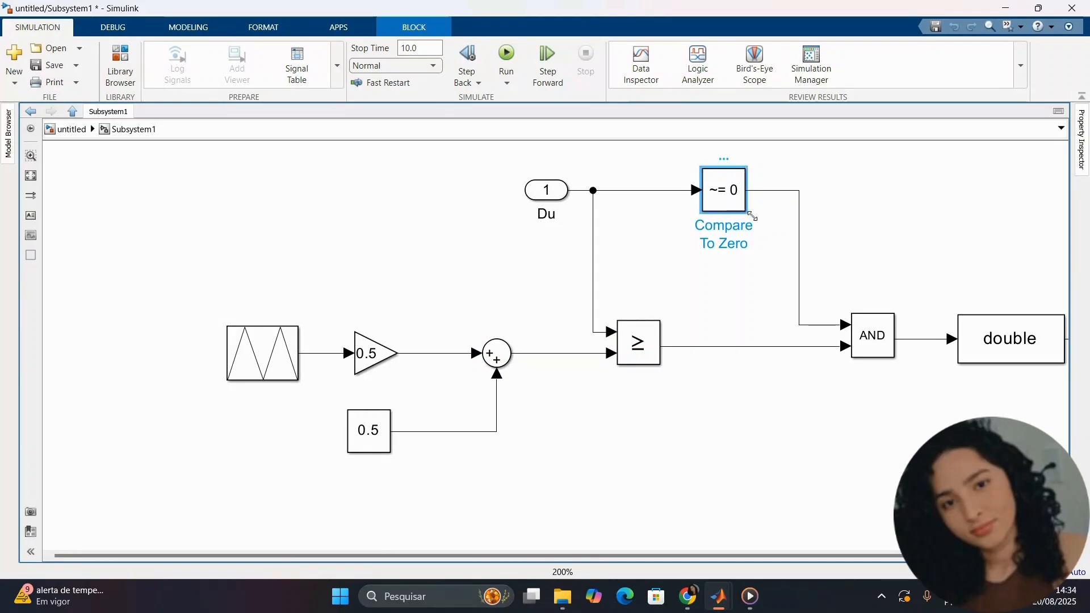
left_click(864, 355, "shift")
scroll(772, 352, "down", 4)
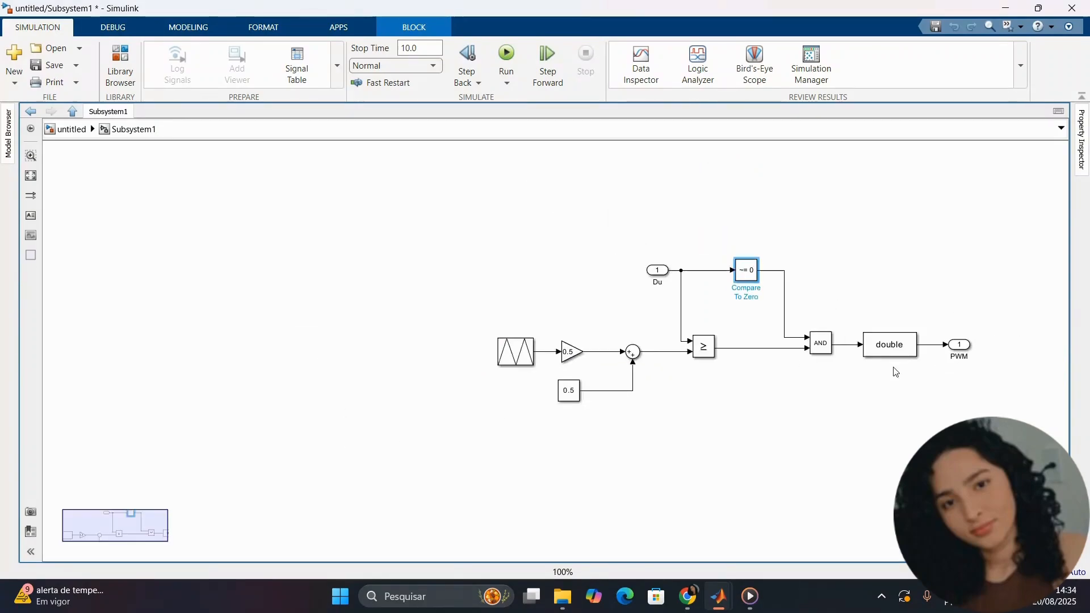
scroll(978, 322, "up", 4)
left_click(660, 376)
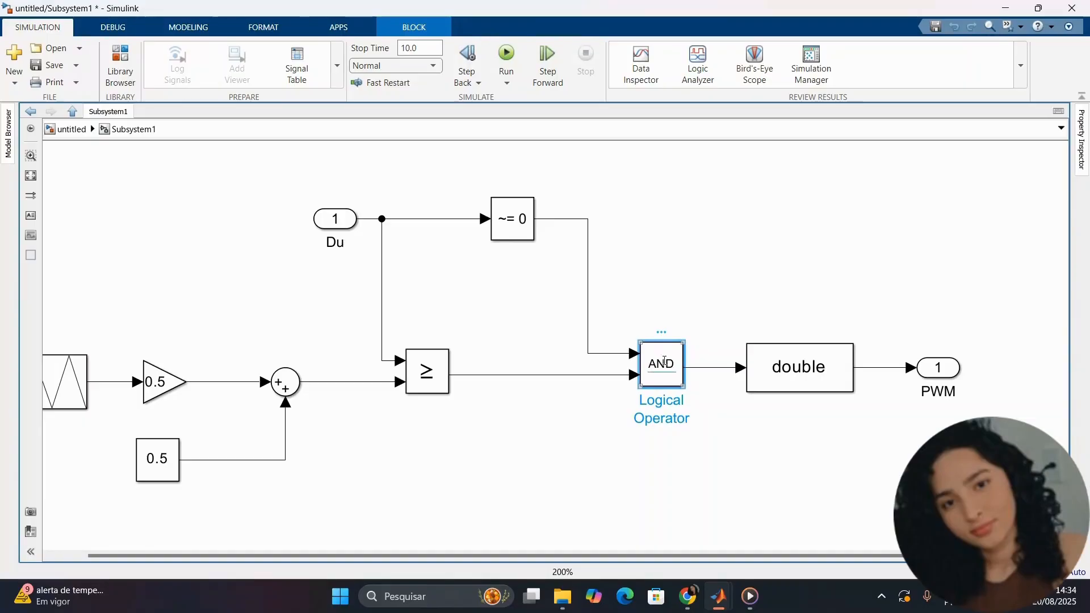
left_click(811, 375, "shift")
scroll(983, 381, "up", 2)
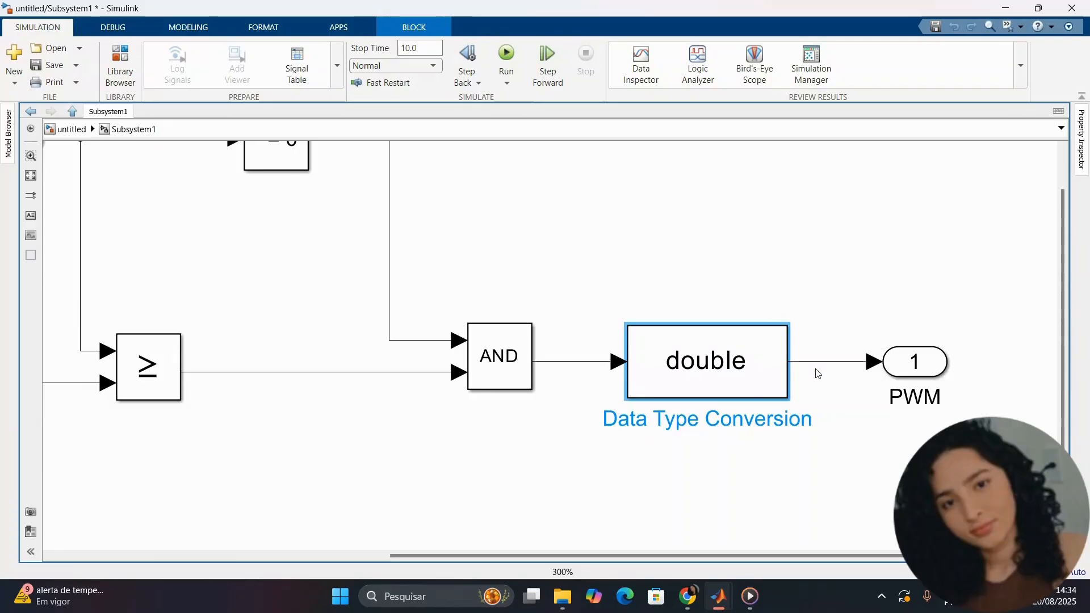
scroll(817, 373, "down", 3)
left_click(341, 238)
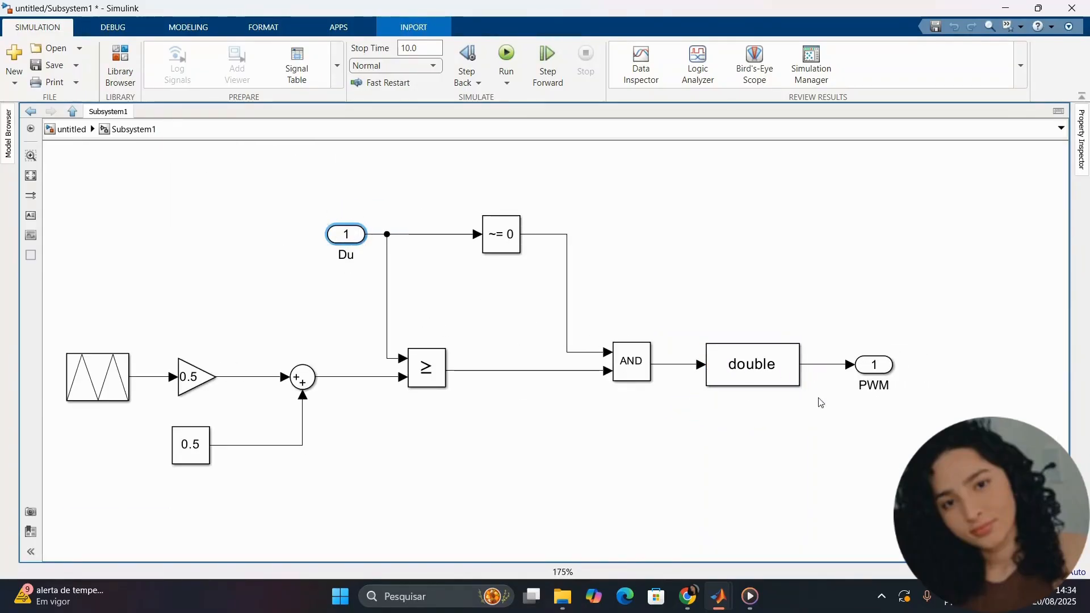
left_click(869, 371)
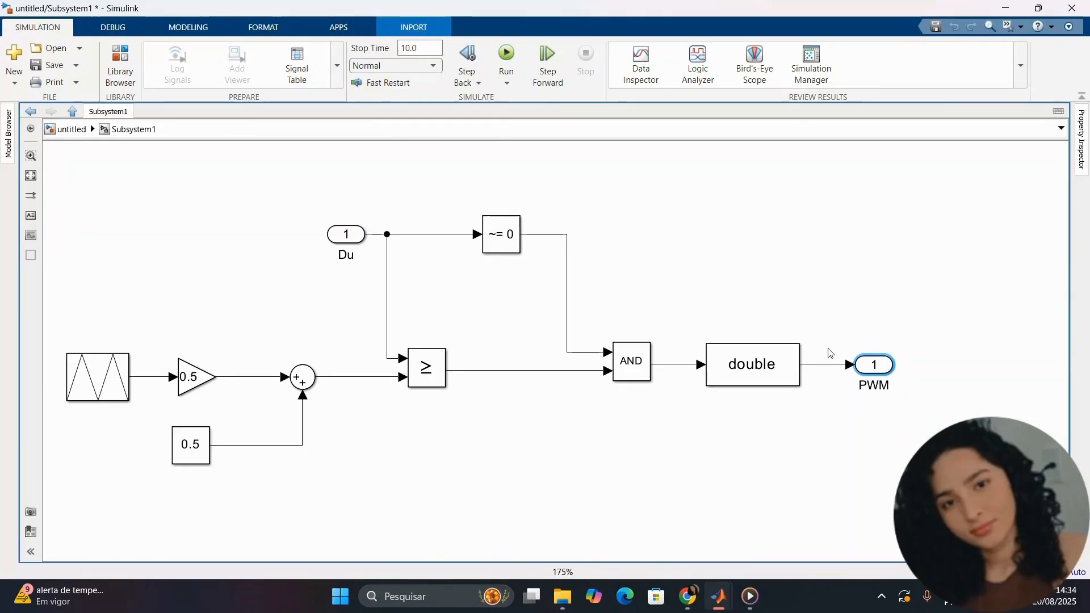
left_click(73, 113)
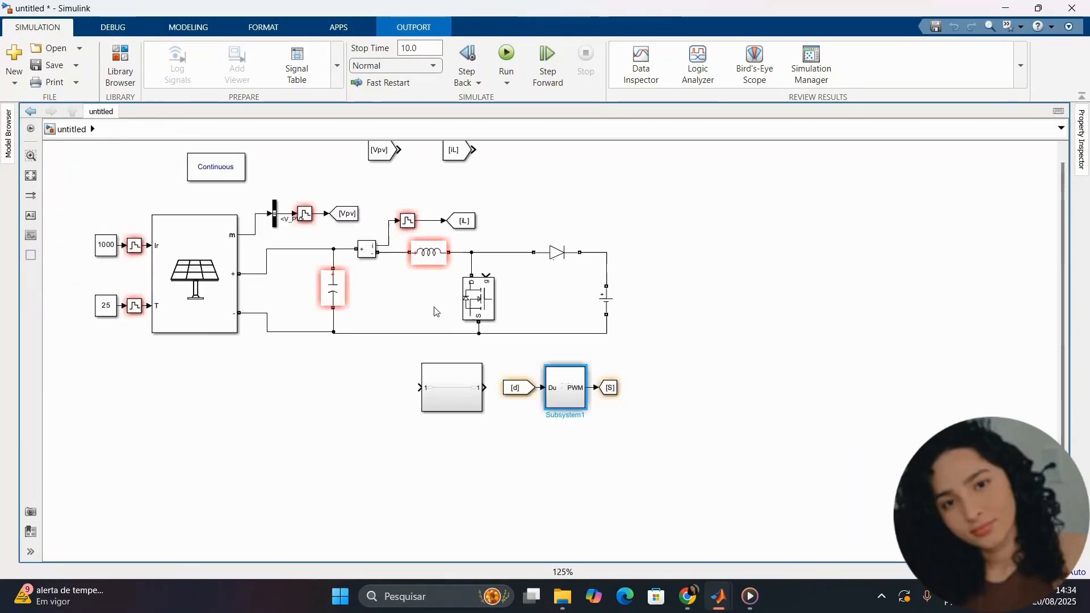
Delete the unconnected default subsystem and move the [d], PWM subsystem and [S] group into its place below the converter circuit.
scroll(287, 227, "up", 3)
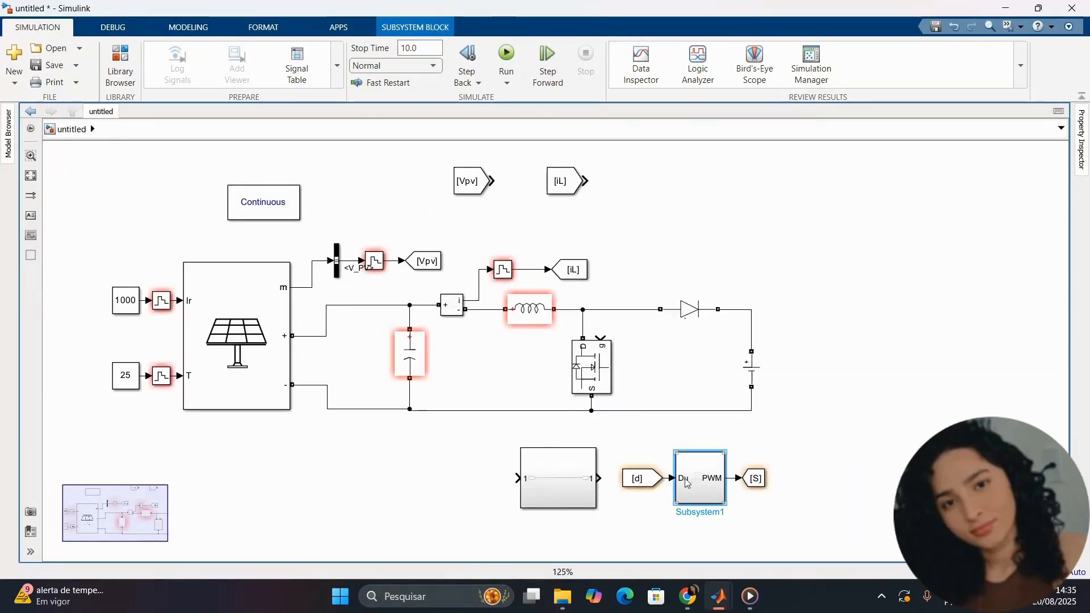
left_click_drag(618, 531, 474, 437)
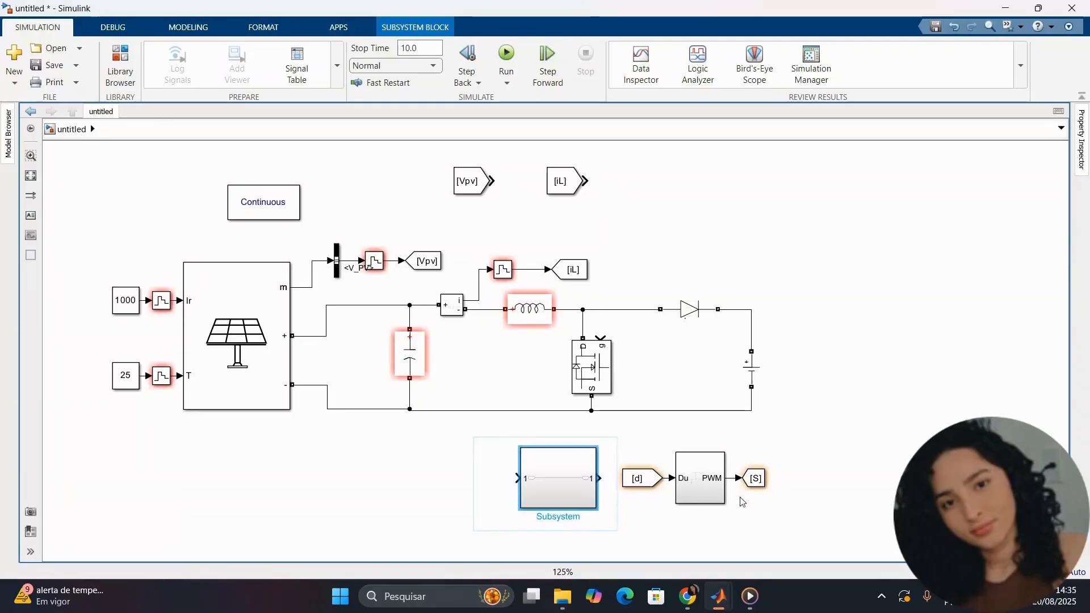
key("Delete")
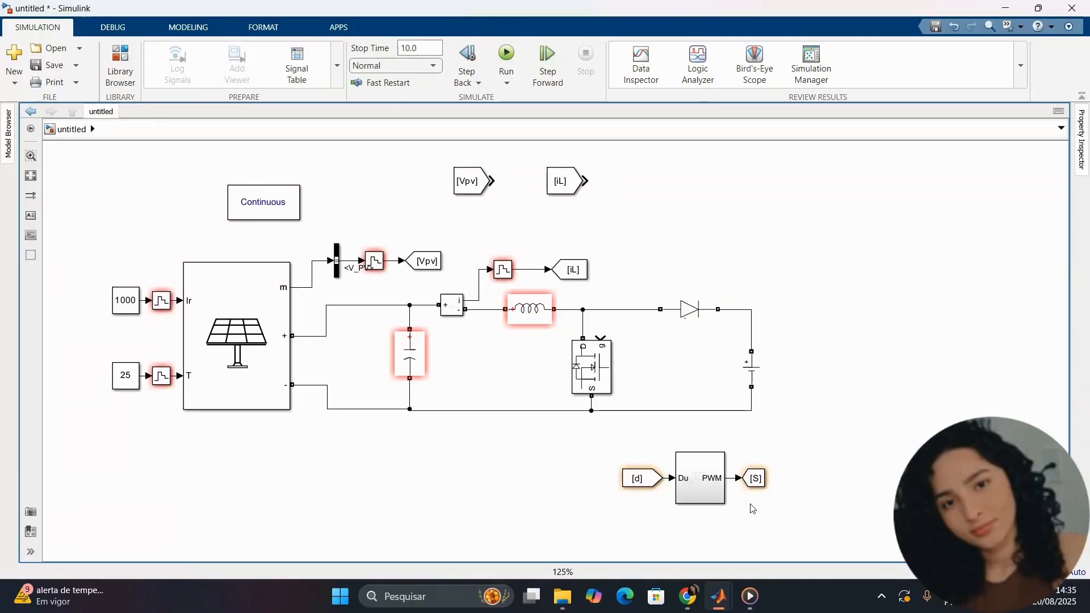
left_click_drag(799, 515, 604, 437)
left_click_drag(691, 482, 553, 473)
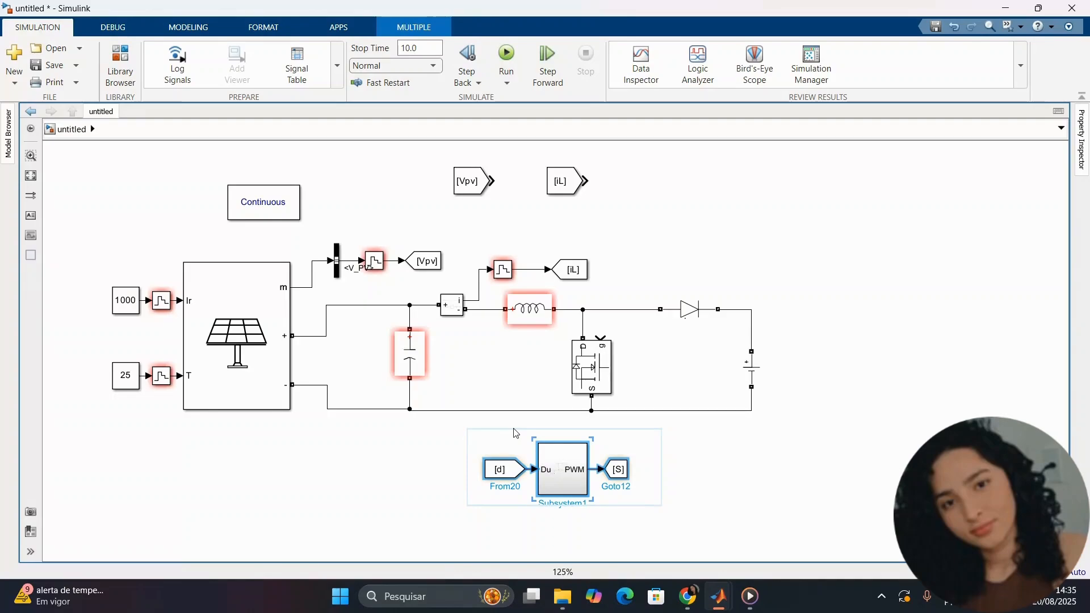
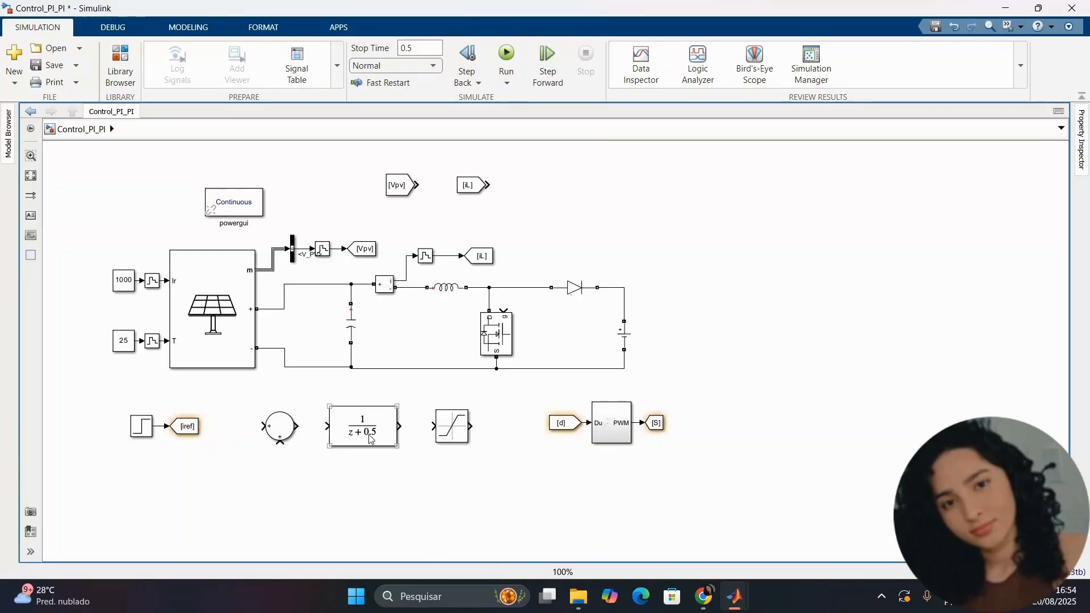
Examine the current-loop blocks below the circuit: step reference, sum, discrete transfer function, saturation and PWM subsystem.
left_click(369, 439)
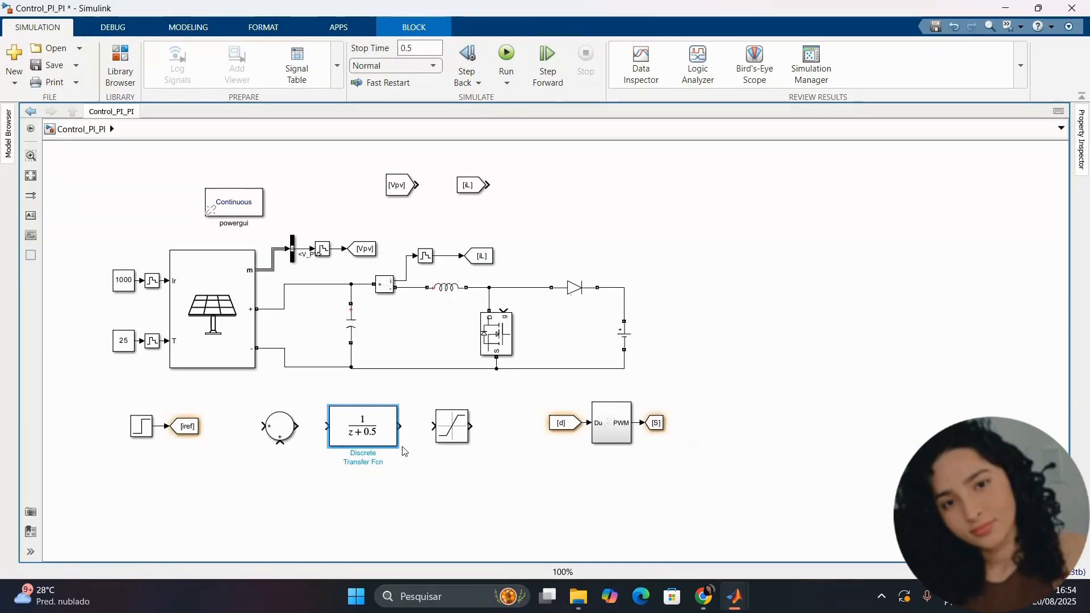
left_click(284, 430)
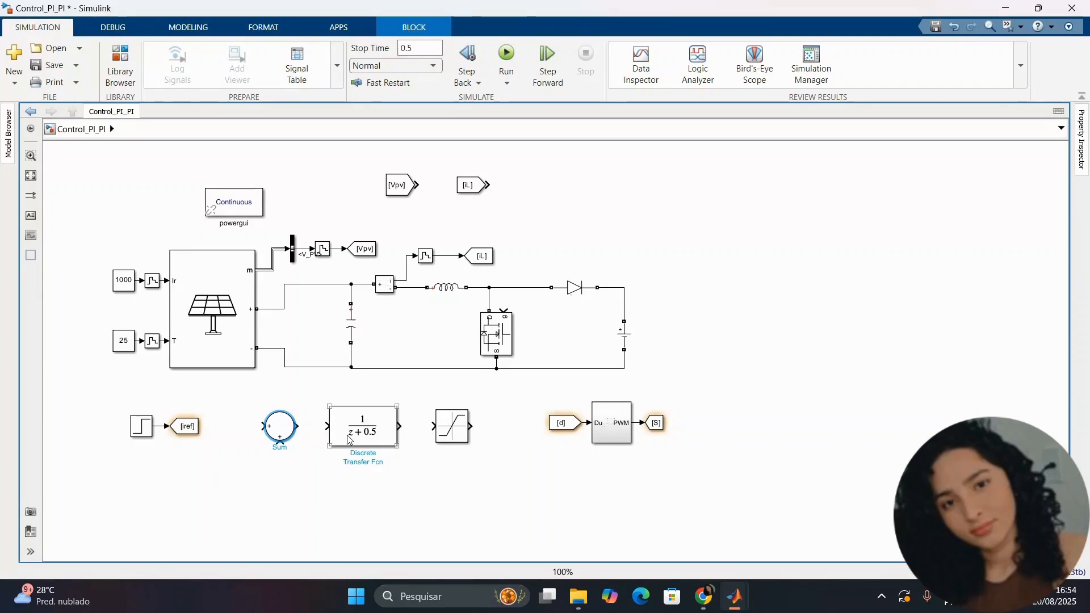
left_click(445, 428)
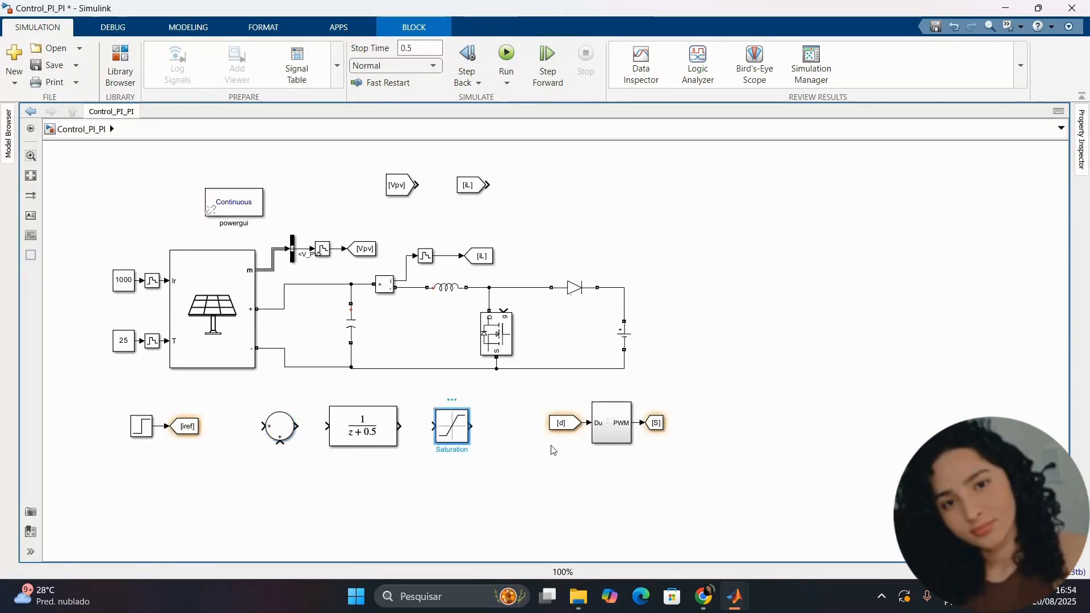
left_click(615, 437)
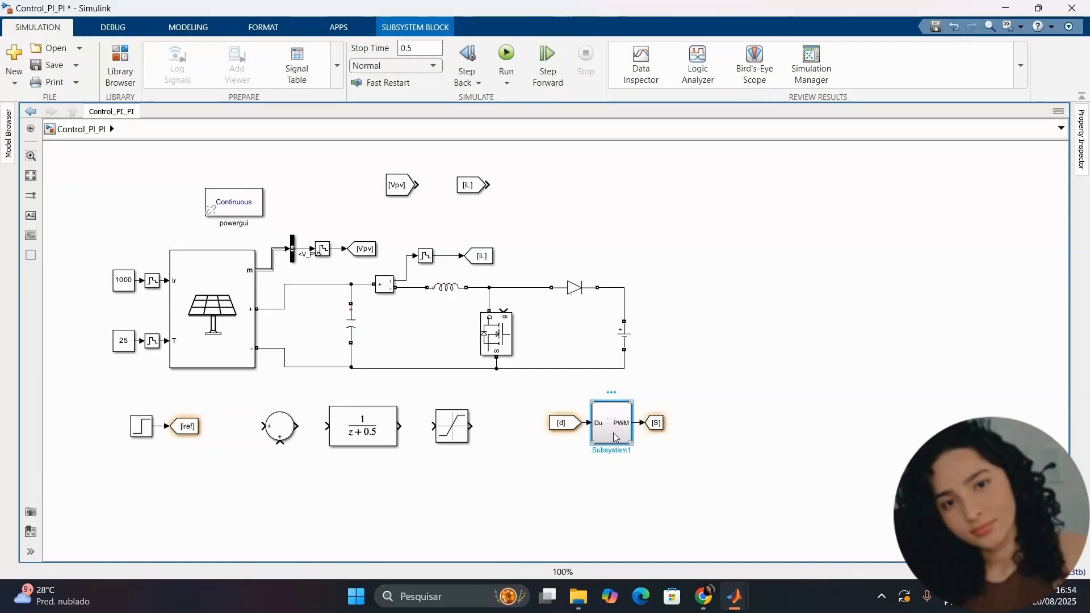
left_click(460, 433)
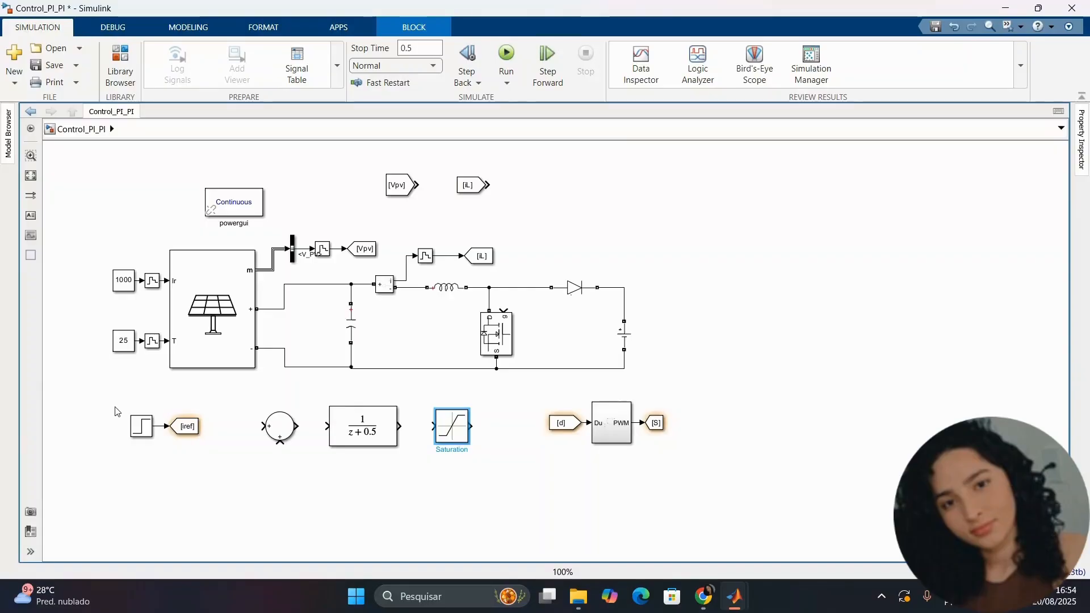
left_click(144, 430)
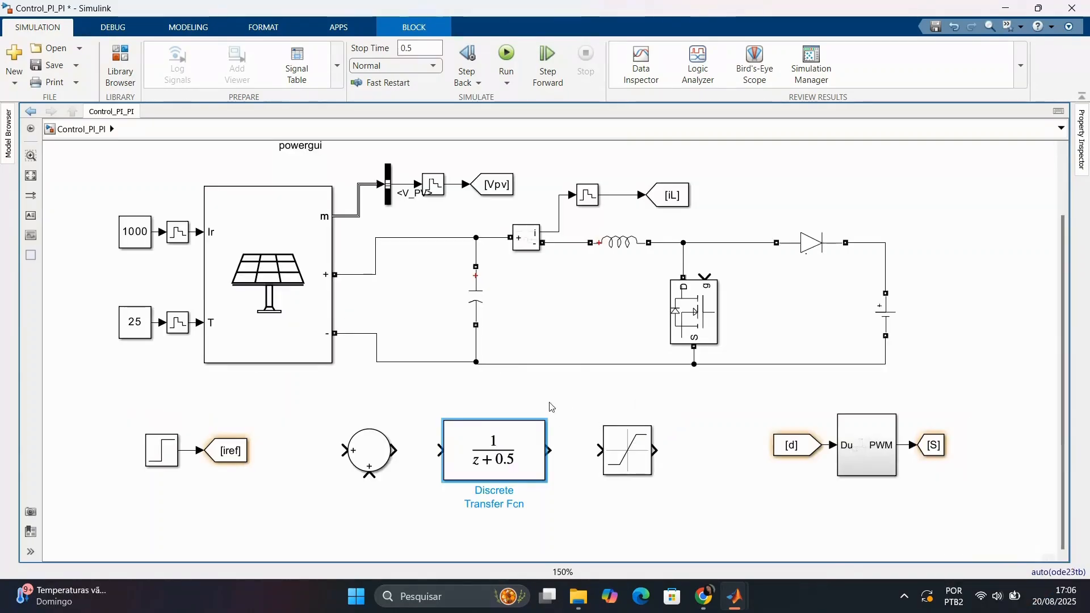
left_click(553, 405)
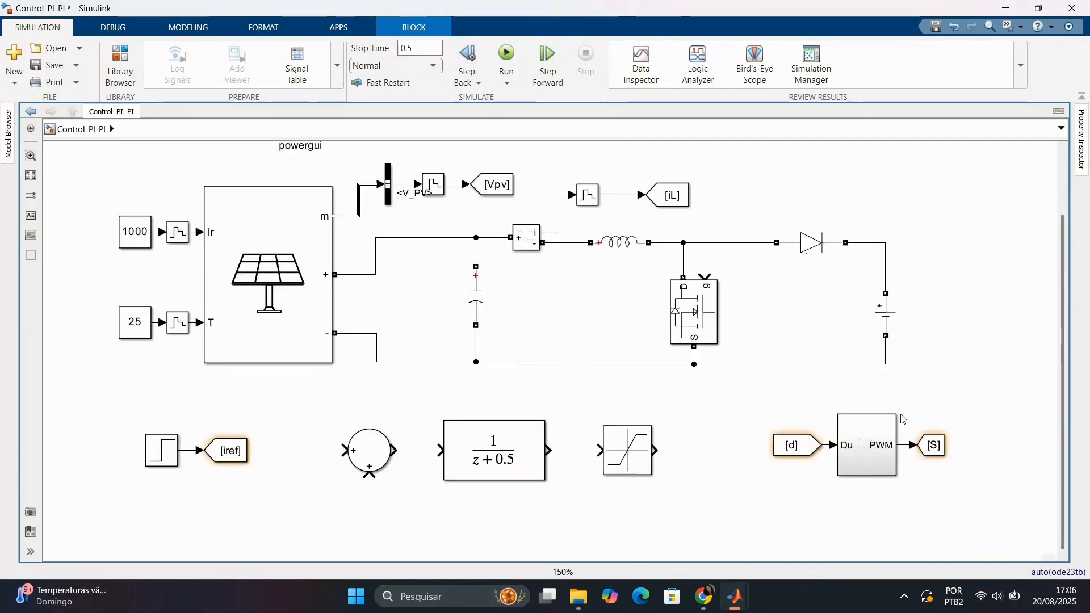
left_click(369, 471)
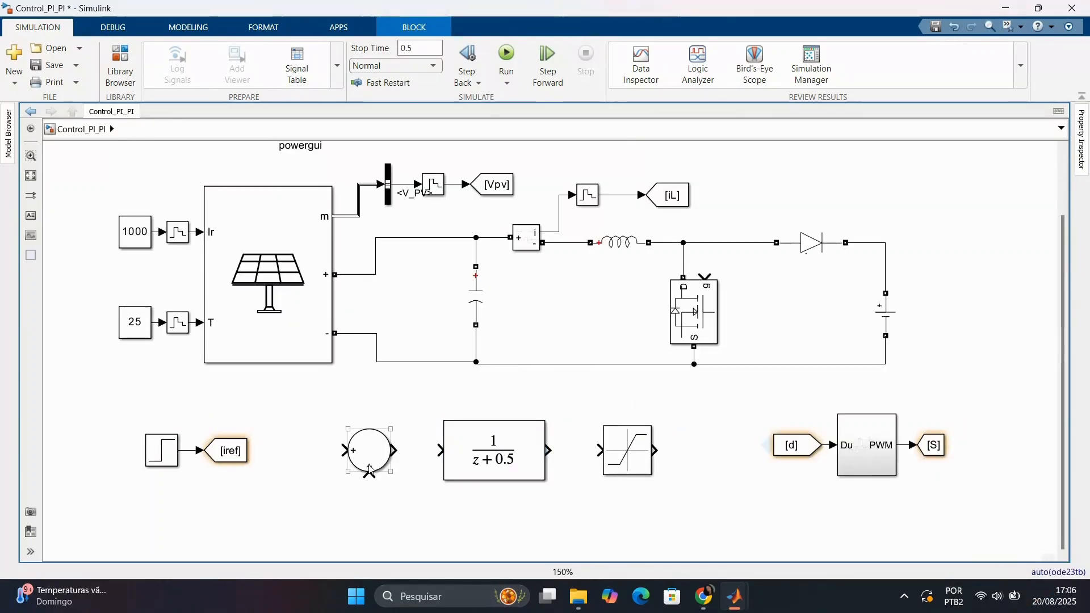
Set the Discrete Transfer Fcn block's numerator to [1.032, -0.8726].
left_click(491, 451)
double_click(491, 451)
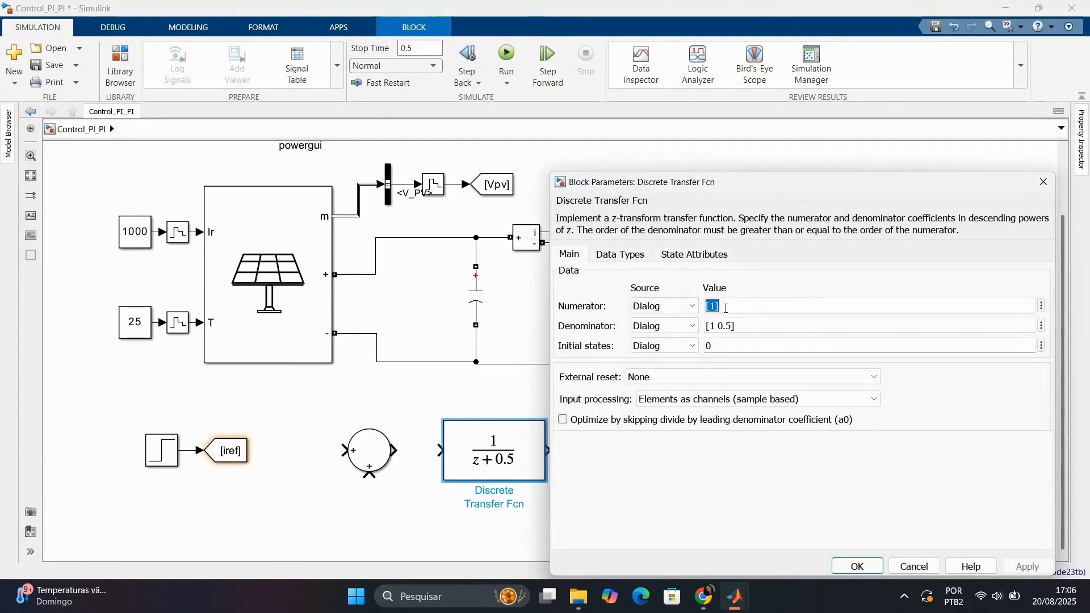
left_click(715, 306)
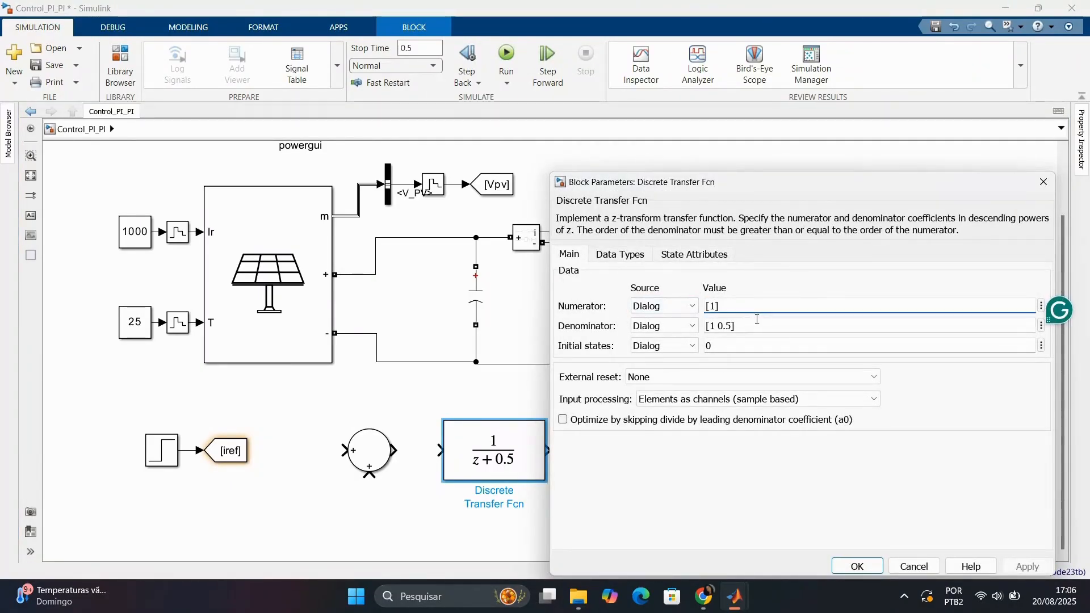
type(".0")
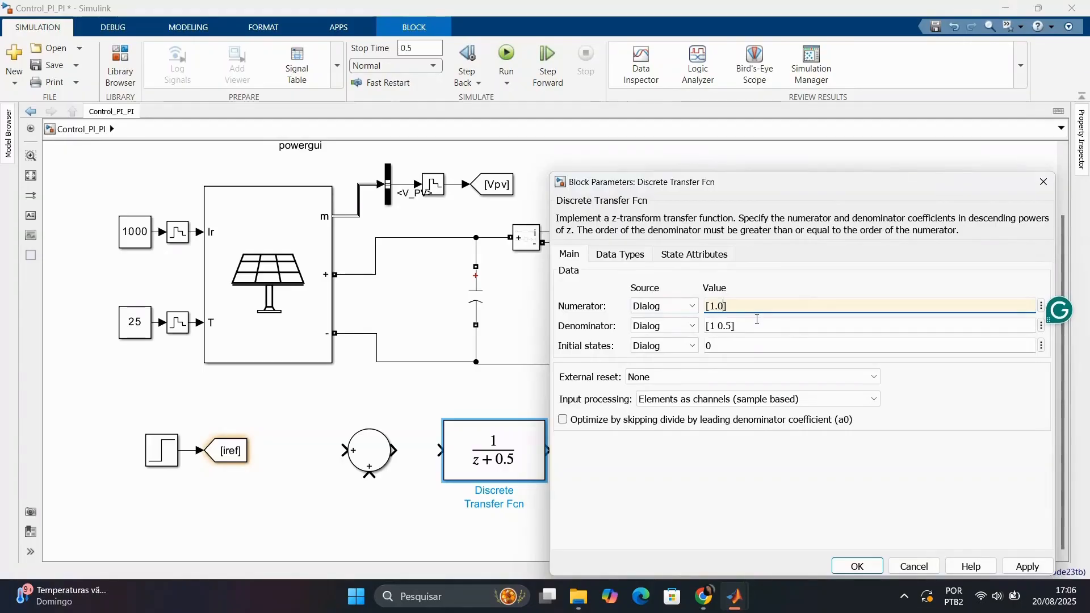
type("32")
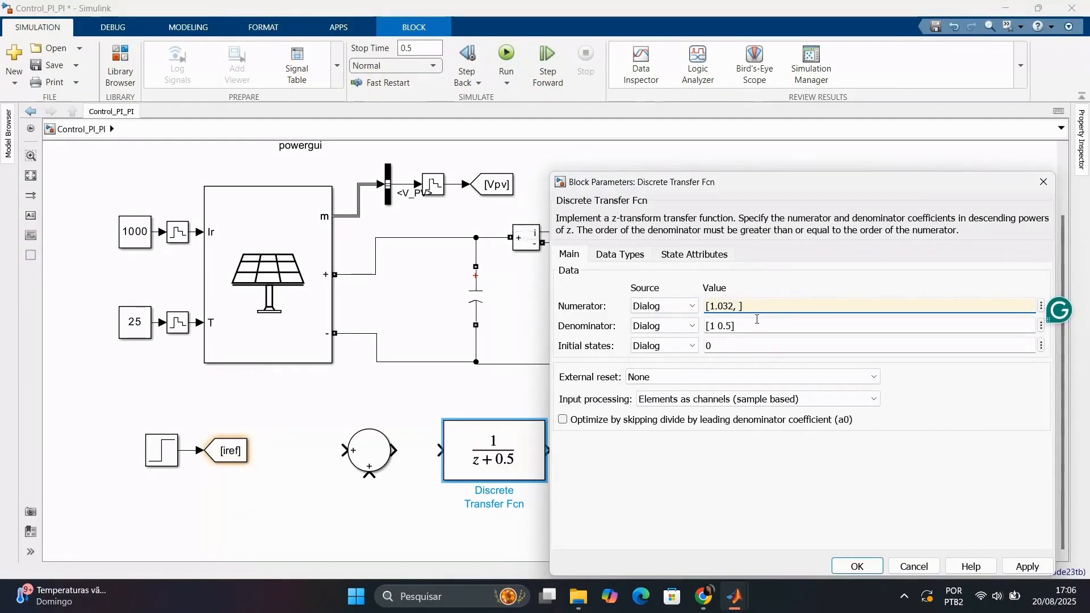
type(", -0.872")
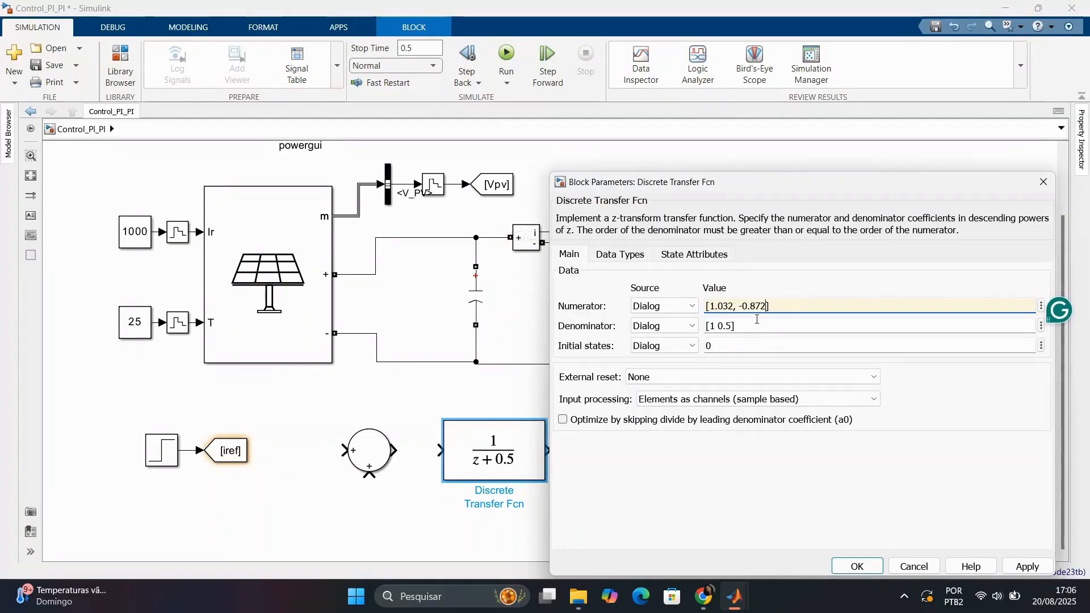
type("6")
Set the Discrete Transfer Fcn block's denominator to [1, -1] and apply the block parameters.
left_click(757, 325)
left_click(733, 326)
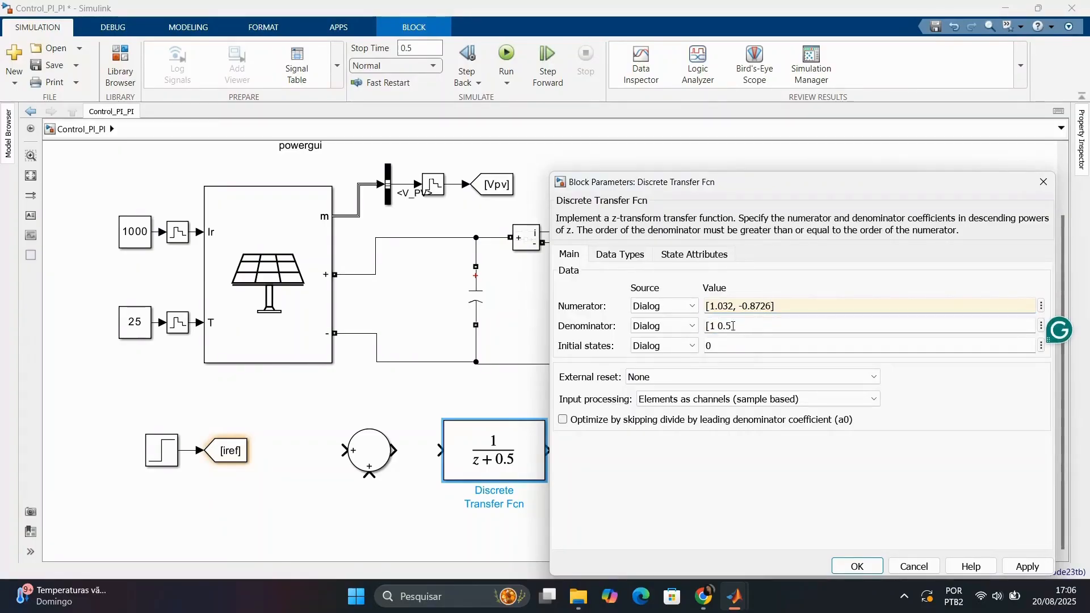
left_click_drag(732, 326, 719, 326)
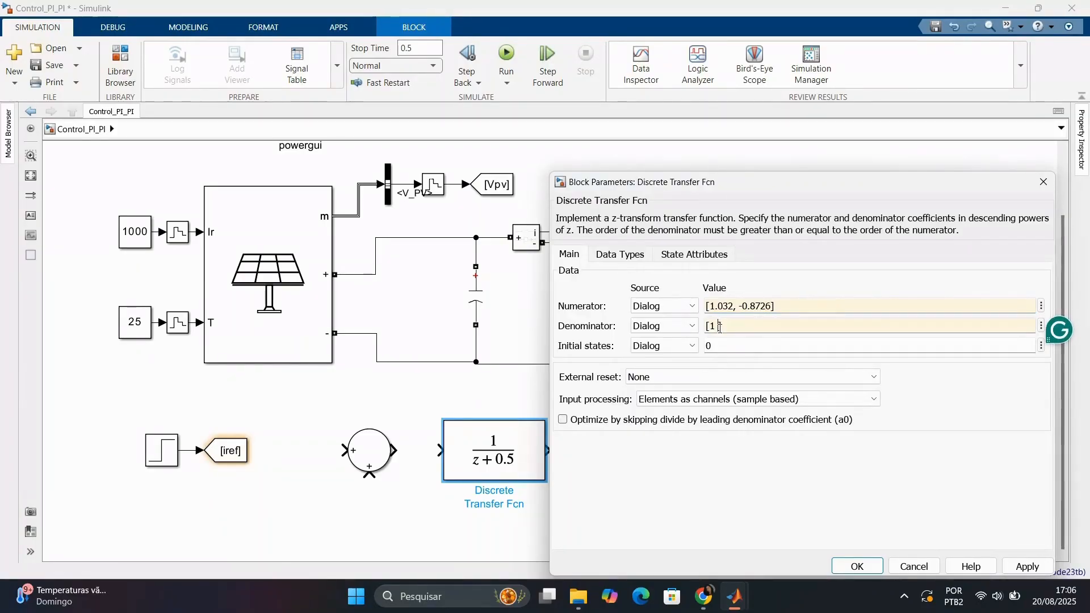
key("BackSpace")
type("-1")
left_click_drag(809, 188, 747, 177)
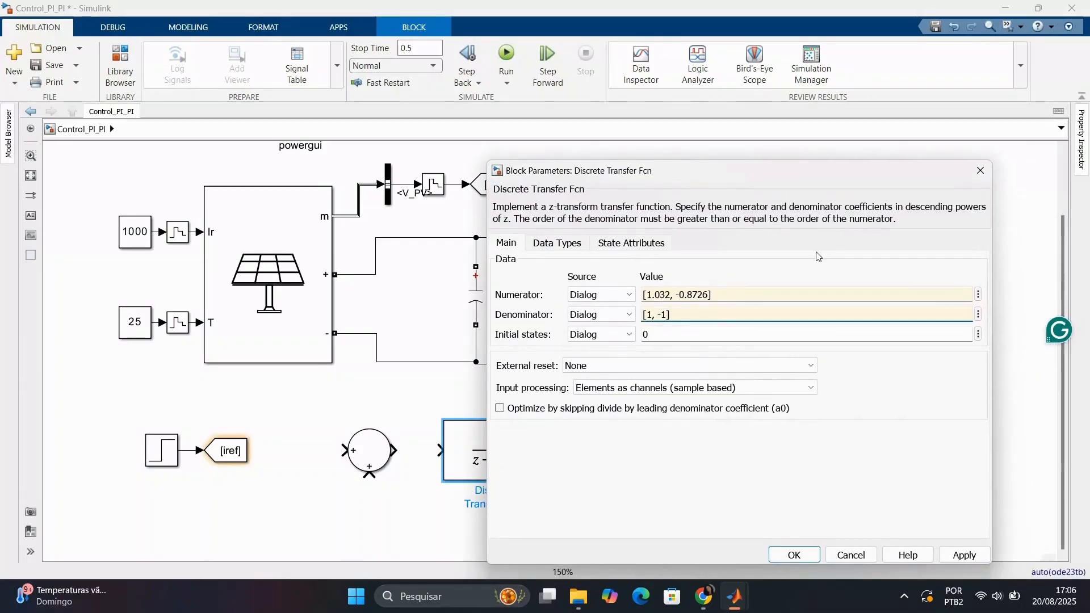
left_click(972, 551)
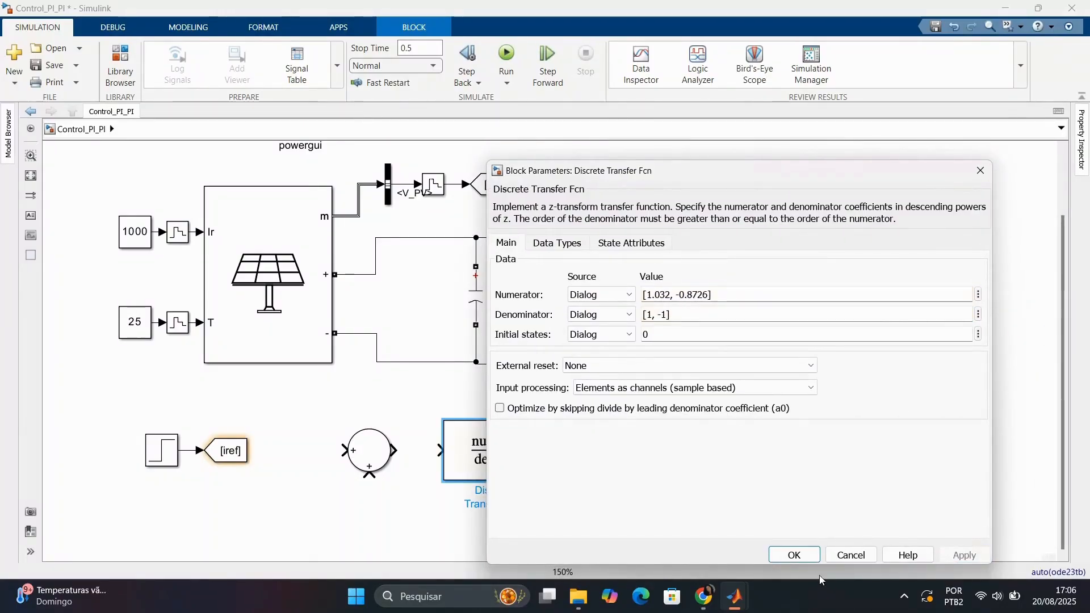
left_click(798, 554)
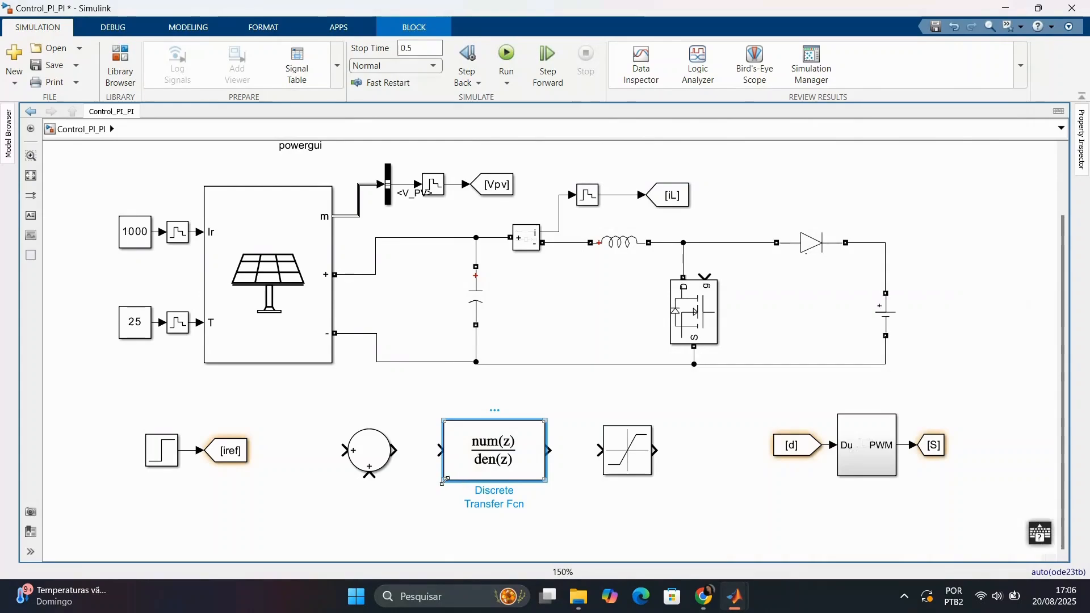
Widen the Discrete Transfer Fcn block to fit its full expression and connect its output to the Saturation block.
left_click_drag(443, 480, 429, 483)
left_click(566, 476)
left_click_drag(627, 451, 622, 452)
Set the Saturation block's upper limit to 0.9 and lower limit to 0.01, and apply the parameters.
double_click(630, 465)
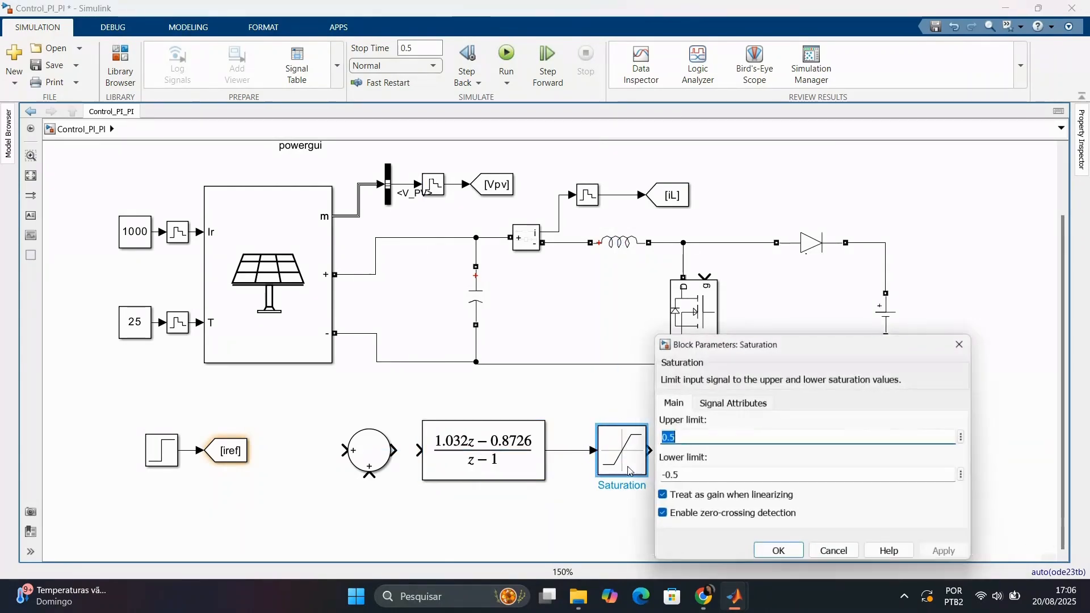
type("0")
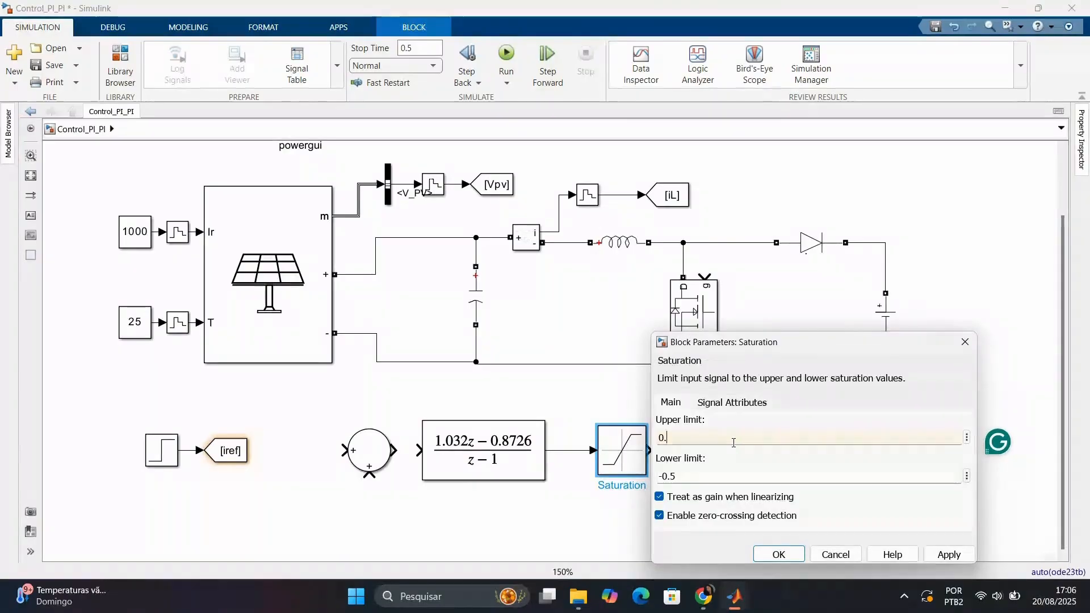
type(".9")
key("Tab")
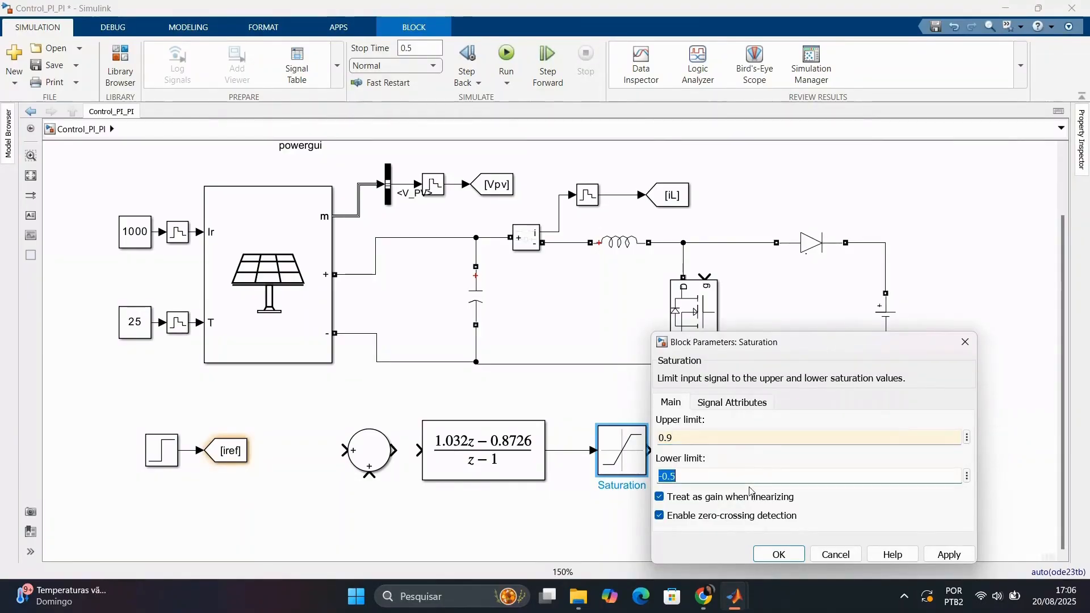
type("0.1")
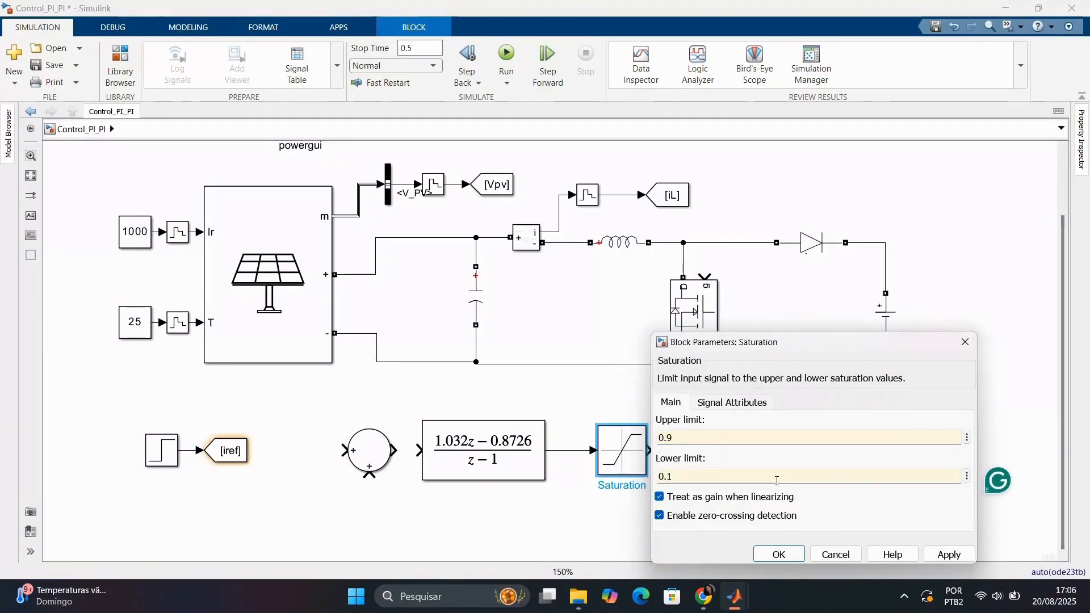
key("BackSpace")
type("01")
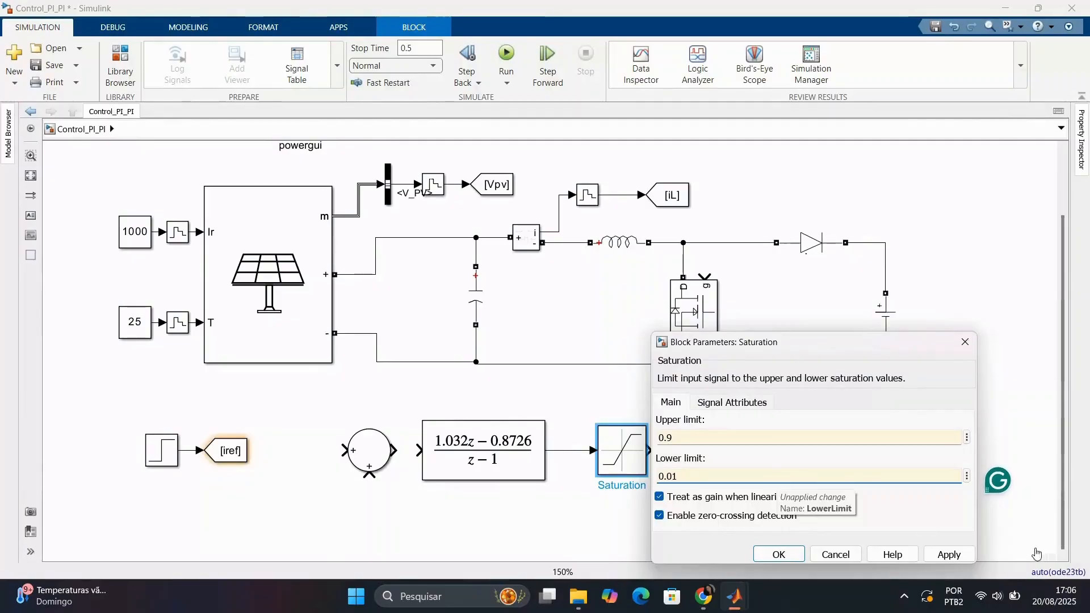
left_click(949, 555)
left_click(779, 555)
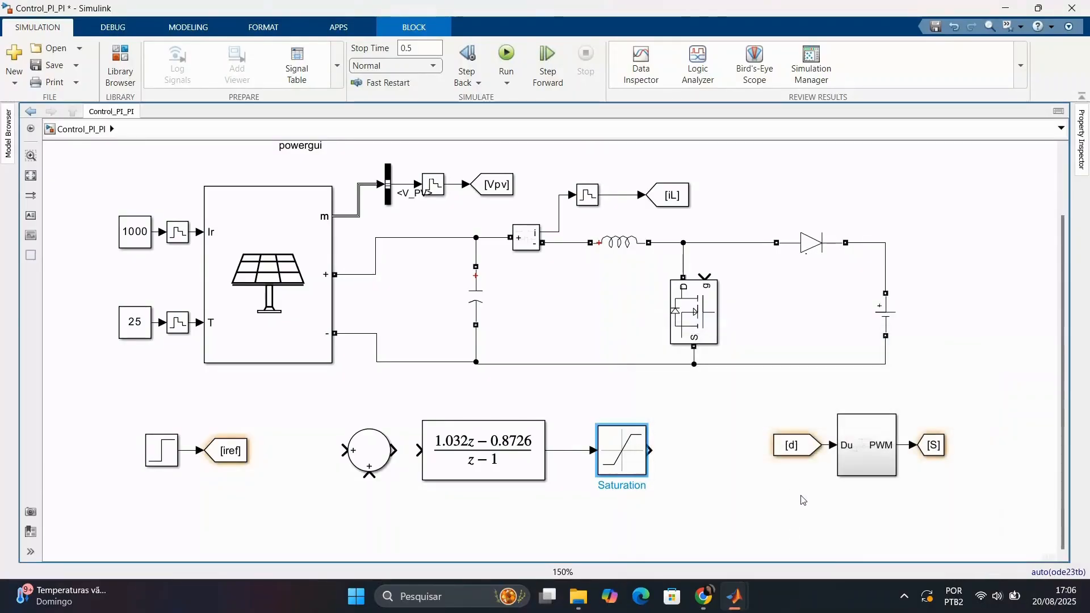
Create a [d] Goto tag from the existing [d] From block and connect it to the Saturation block's output.
mouse_move(776, 446)
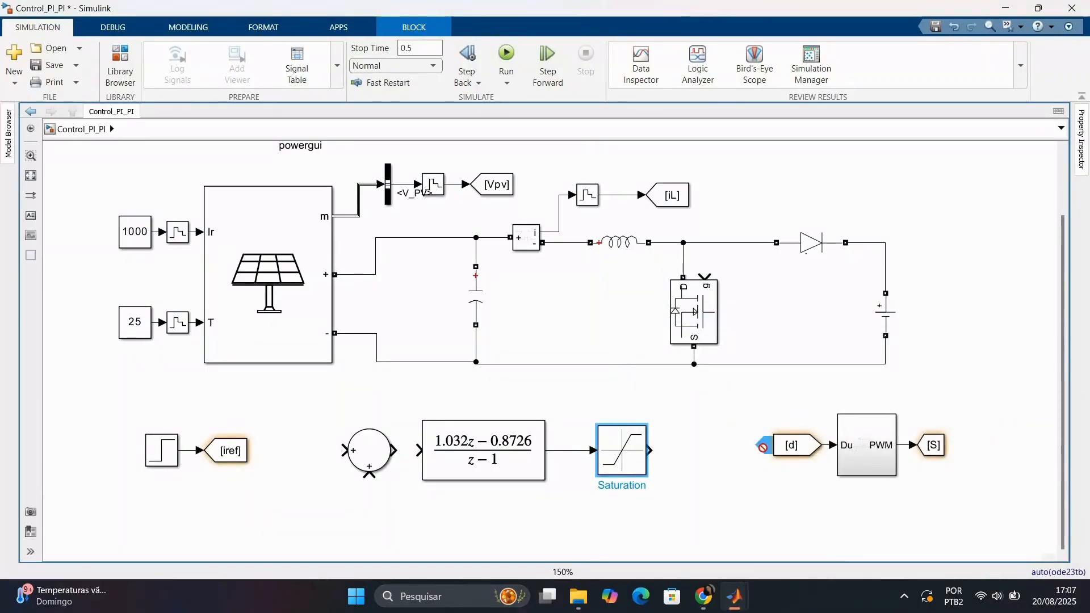
left_click_drag(763, 446, 694, 448)
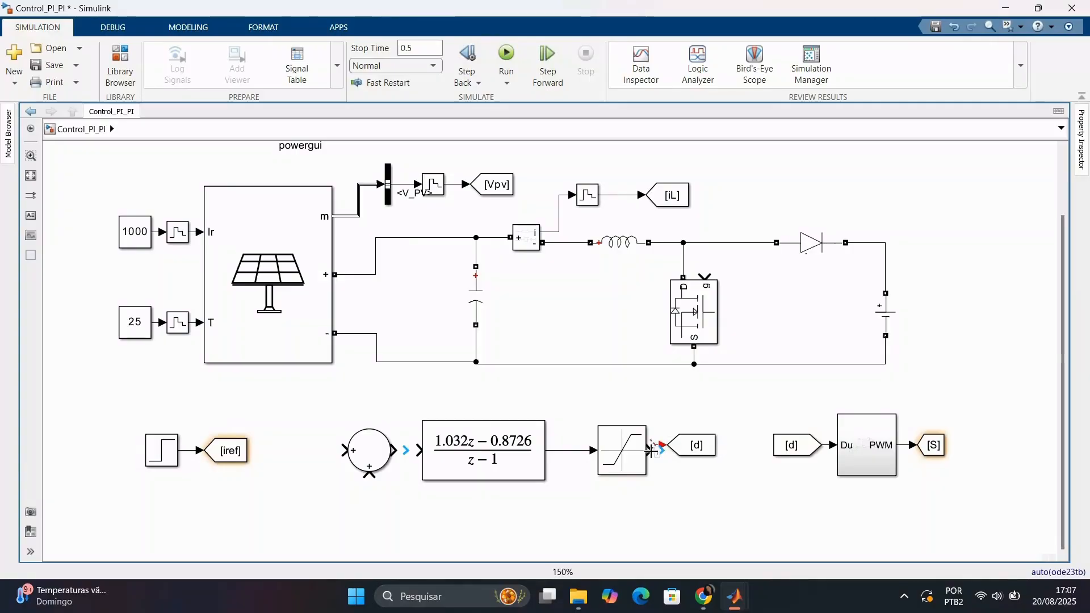
left_click(693, 449)
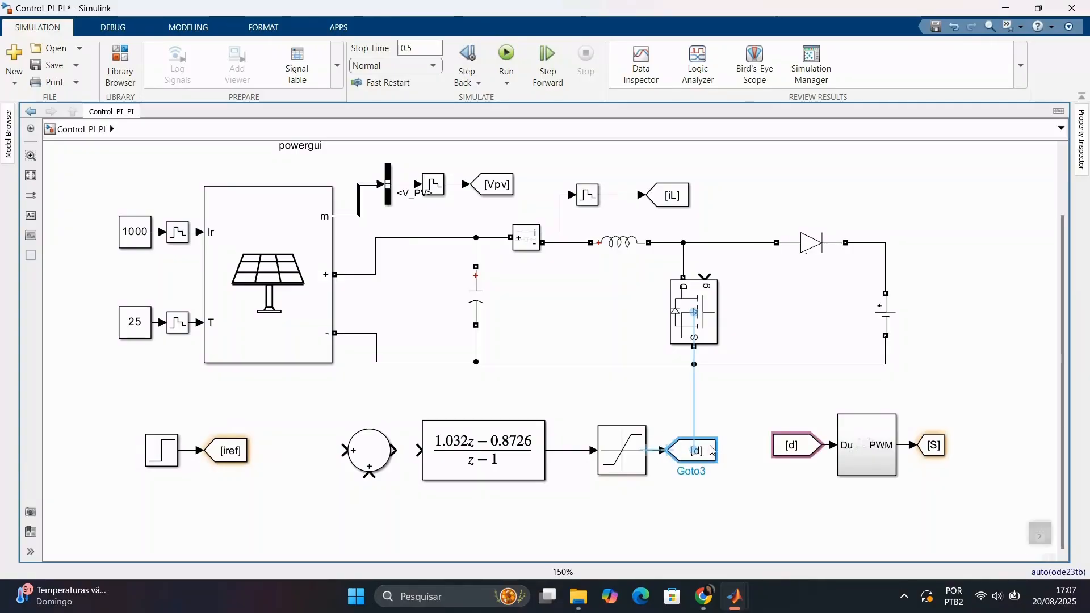
Create an [S] From block from the PWM output's Goto tag, rotate it 180 degrees and connect it to the MOSFET's gate input.
left_click(936, 446)
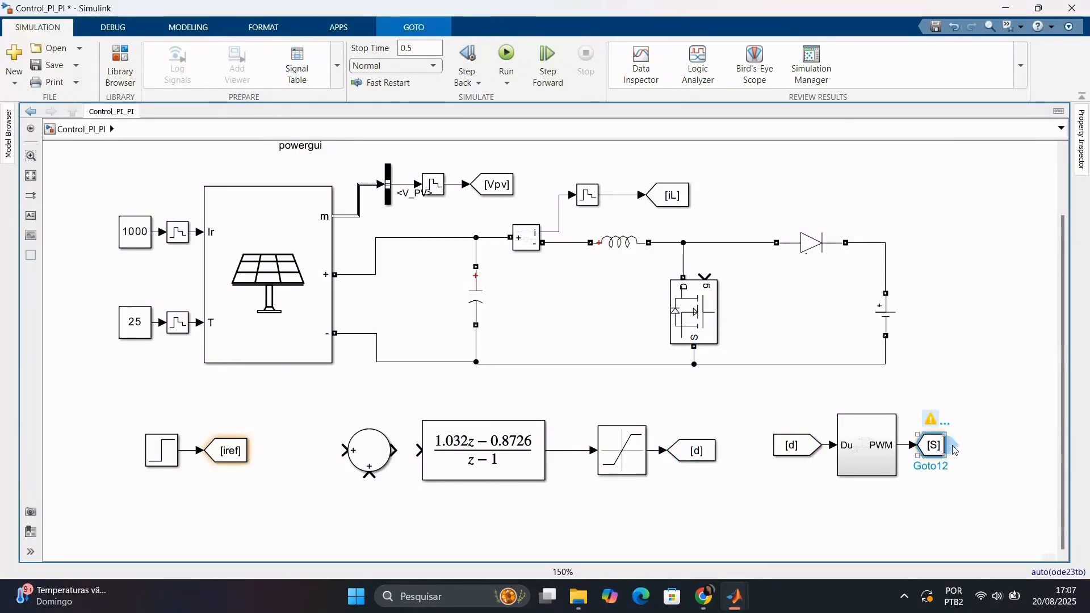
left_click_drag(1005, 433, 761, 291)
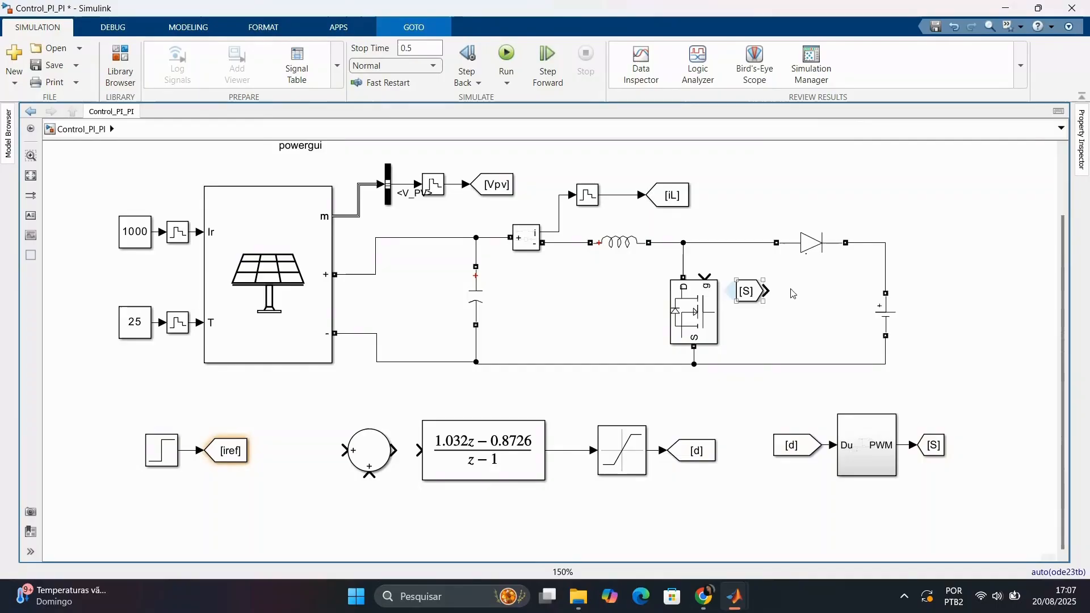
left_click(752, 291)
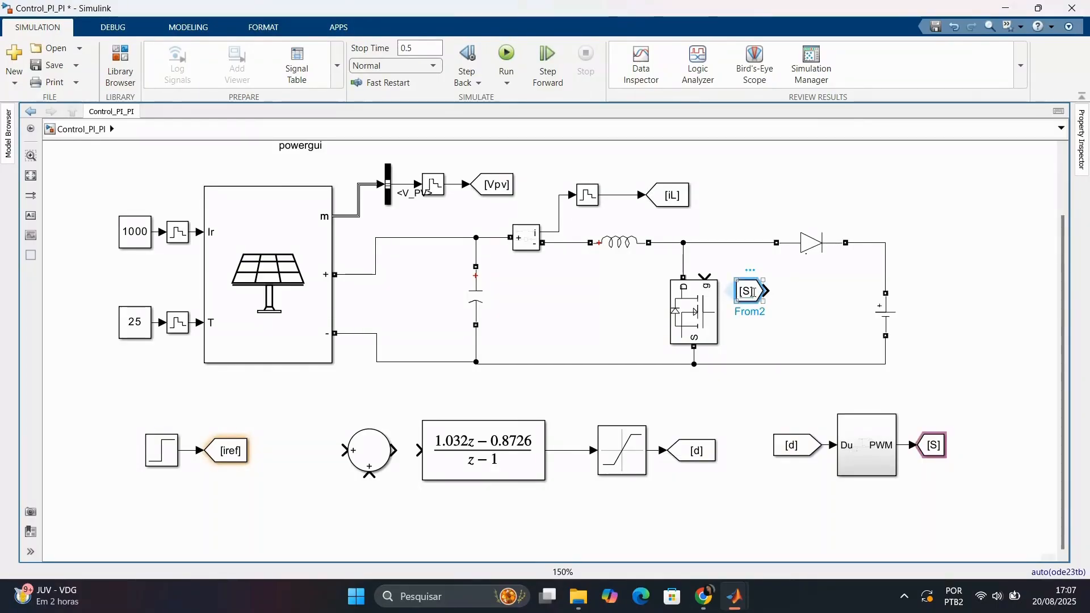
key("ctrl+r")
key("ctrl+r")
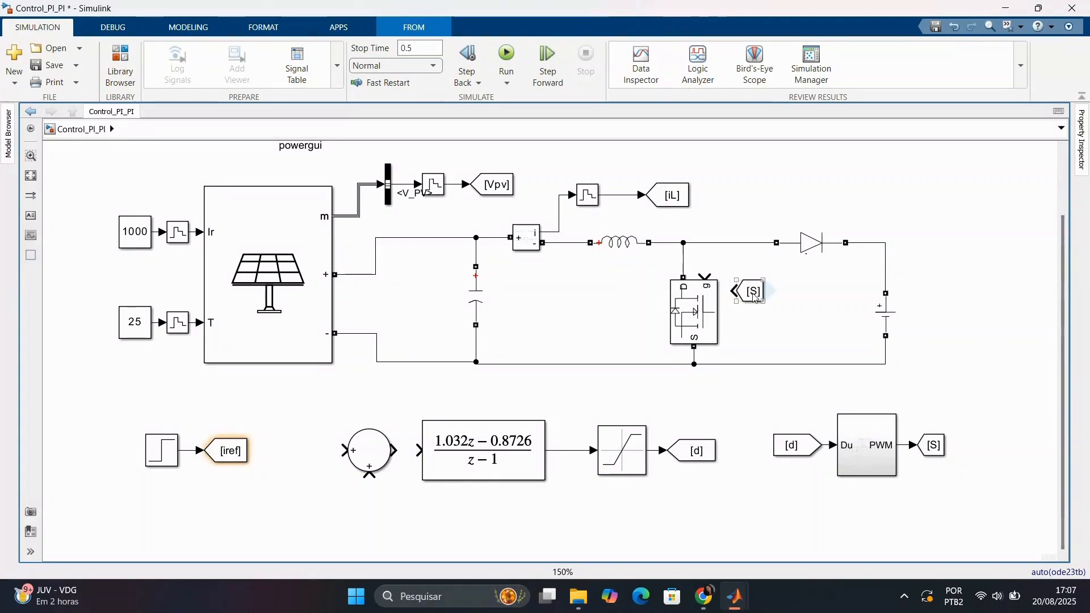
left_click_drag(753, 293, 758, 268)
left_click(766, 299)
left_click(810, 284)
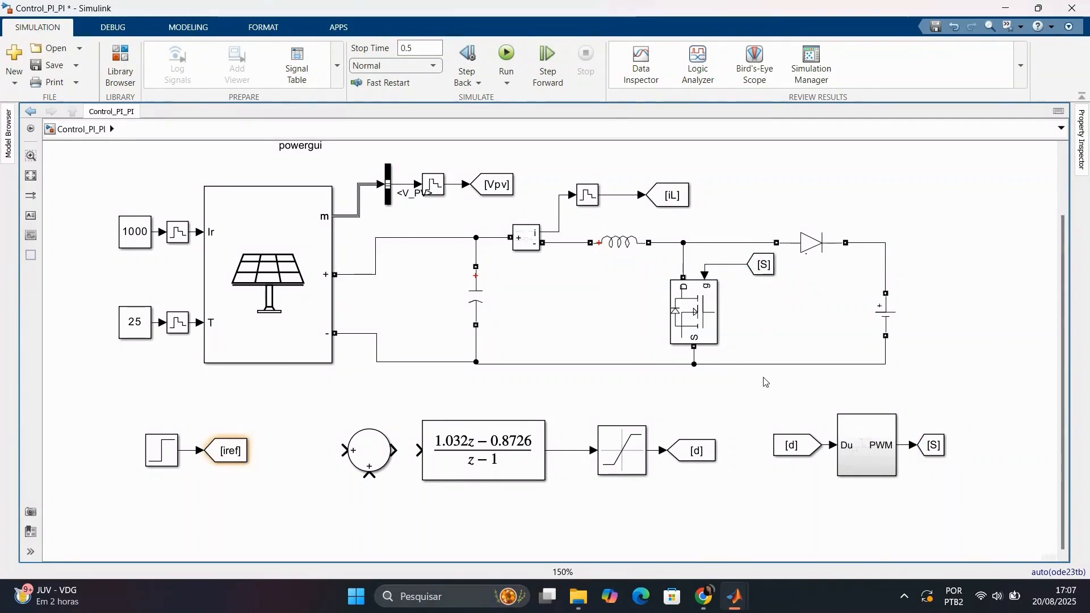
Set the Sum block's list of signs to |+- and apply the block parameters.
double_click(385, 457)
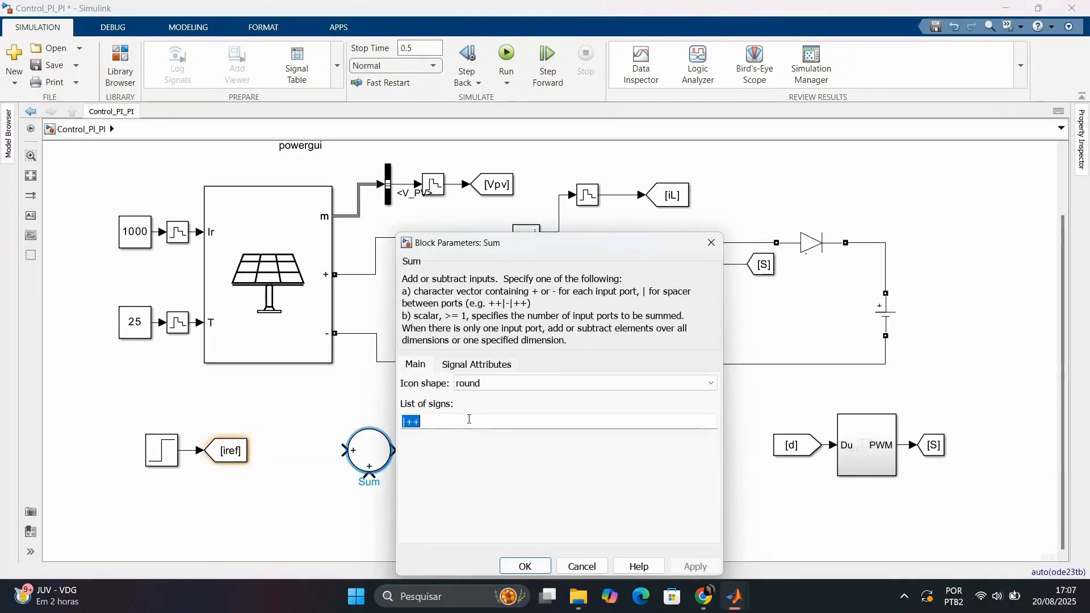
left_click(469, 419)
key("BackSpace")
type("-")
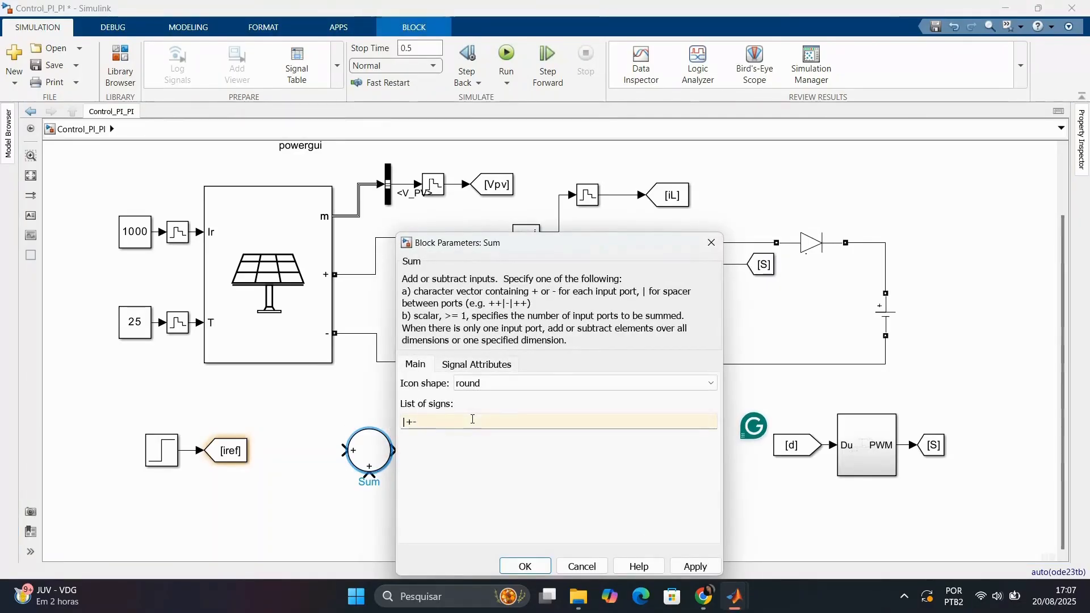
left_click(696, 567)
left_click(518, 566)
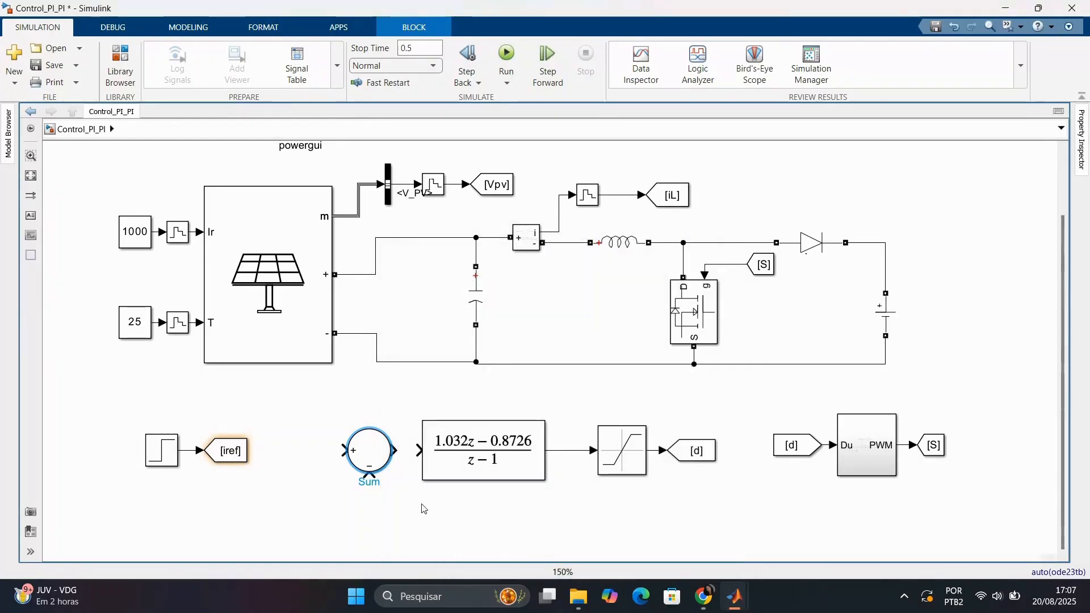
Connect the Sum output to the discrete transfer function and feed its positive input from a new [iref] From block.
left_click_drag(396, 451, 420, 451)
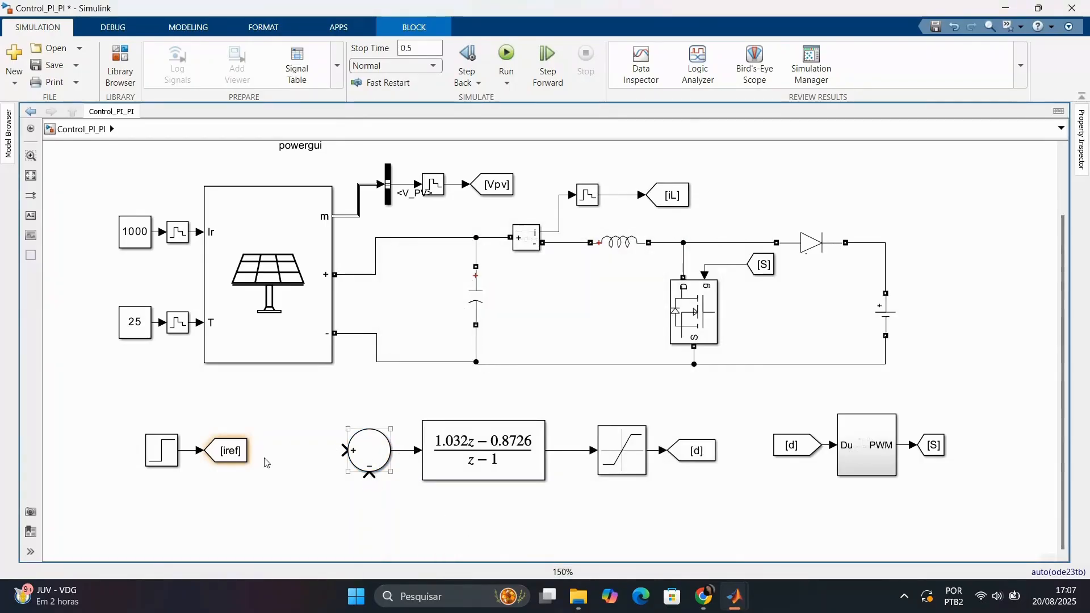
left_click(234, 452)
left_click_drag(253, 451, 295, 450)
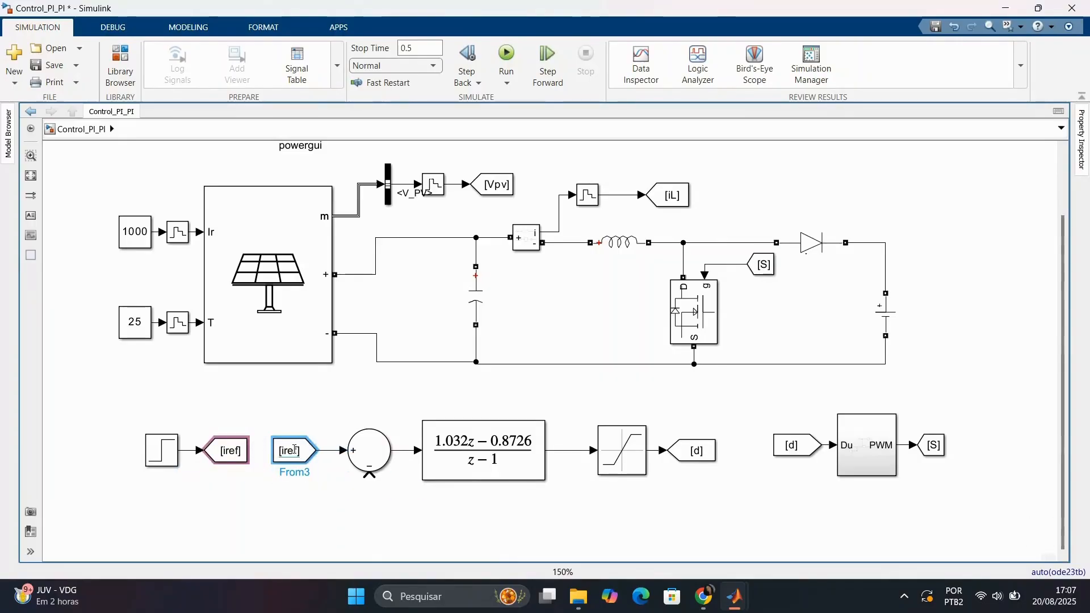
Move the unconnected [iL] From block below the [iref] From block and connect it to the Sum block's negative input.
scroll(558, 234, "down", 3)
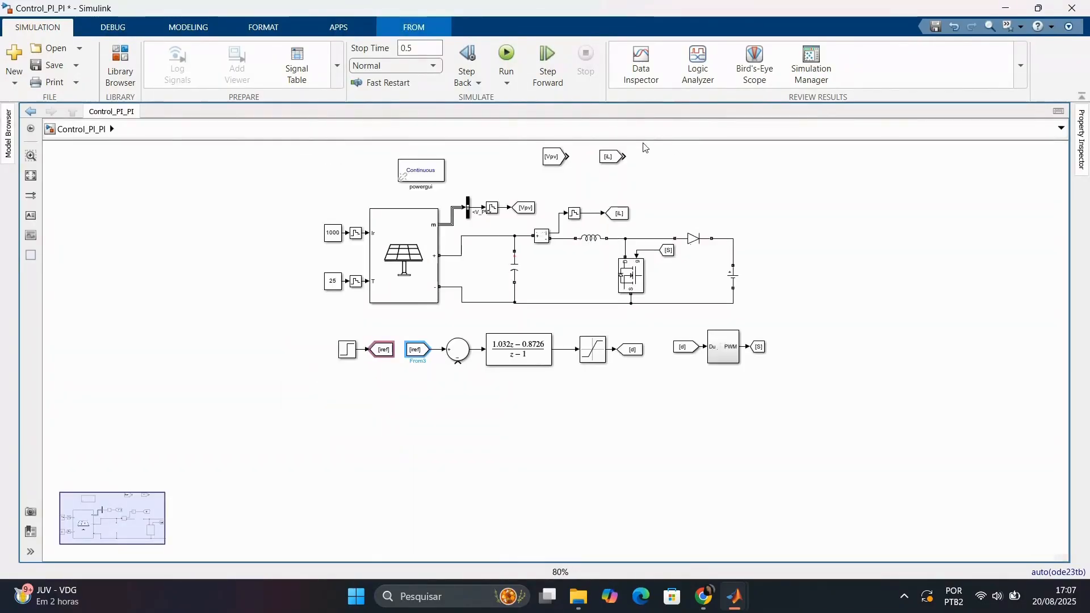
scroll(646, 148, "up", 3)
left_click(590, 168)
left_click_drag(591, 168, 397, 407)
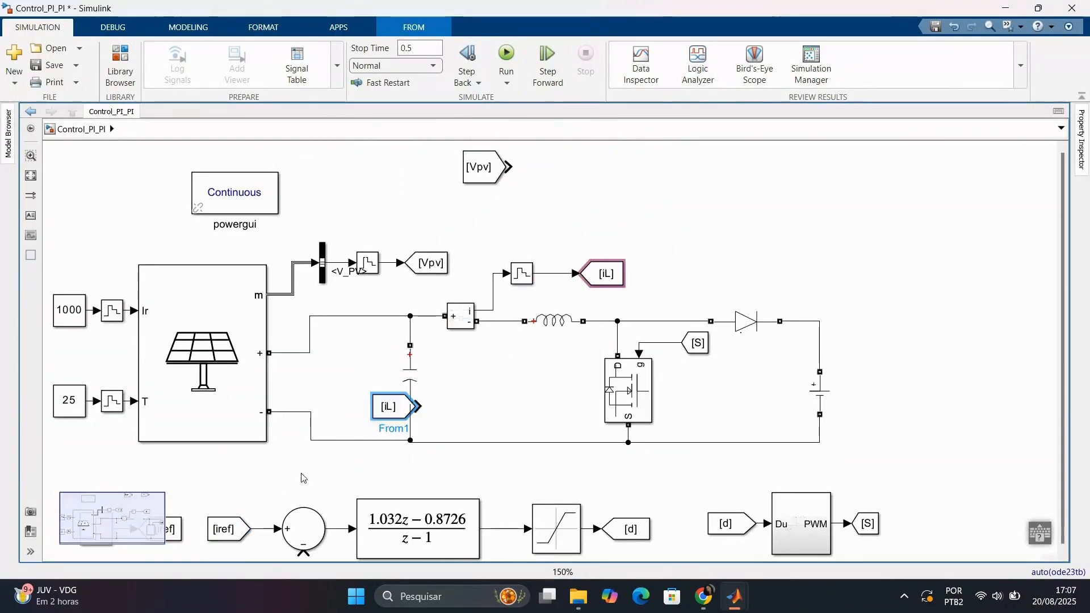
left_click_drag(301, 474, 300, 476)
scroll(285, 446, "down", 2)
scroll(293, 540, "up", 2)
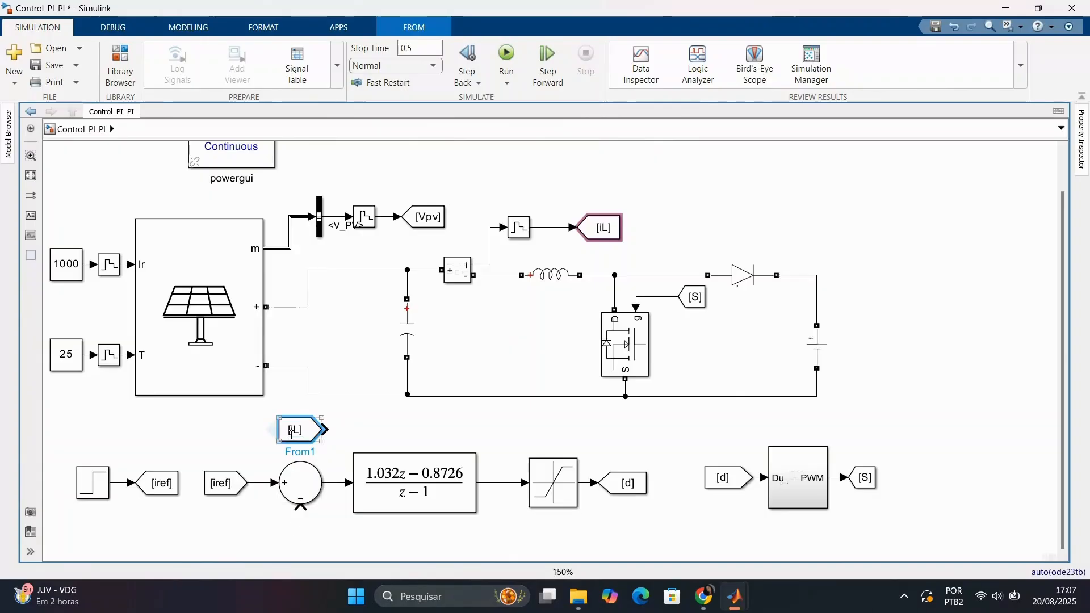
mouse_move(291, 435)
left_mouse_down()
mouse_move(247, 523)
mouse_move(227, 521)
mouse_move(230, 538)
mouse_move(300, 509)
left_mouse_up()
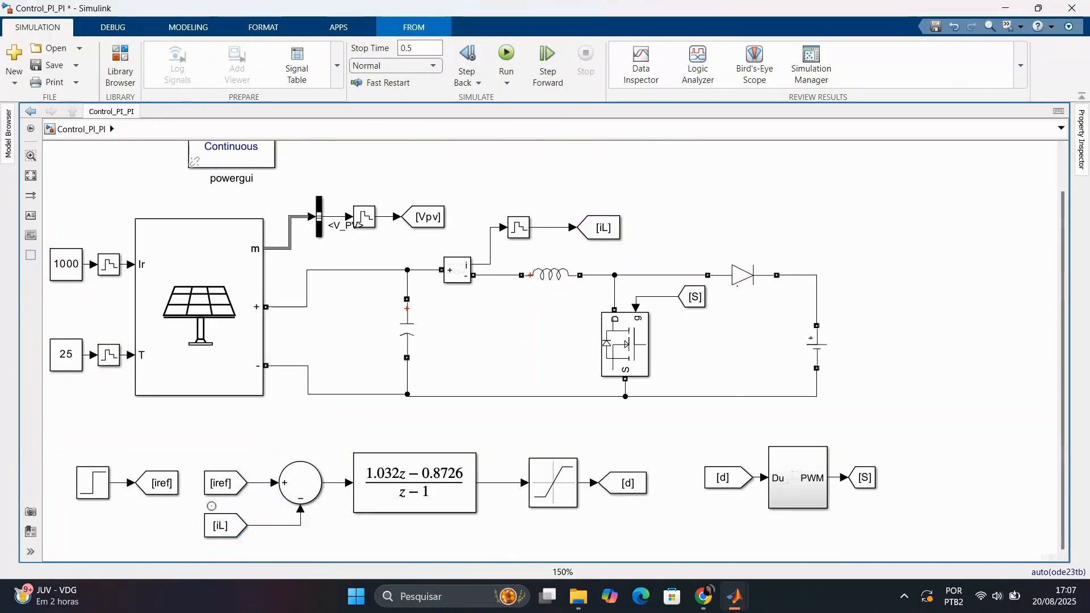
Set the Step block's step time to 0.25, initial value to 3 and final value to 4, and apply the parameters.
left_click(101, 485)
double_click(101, 485)
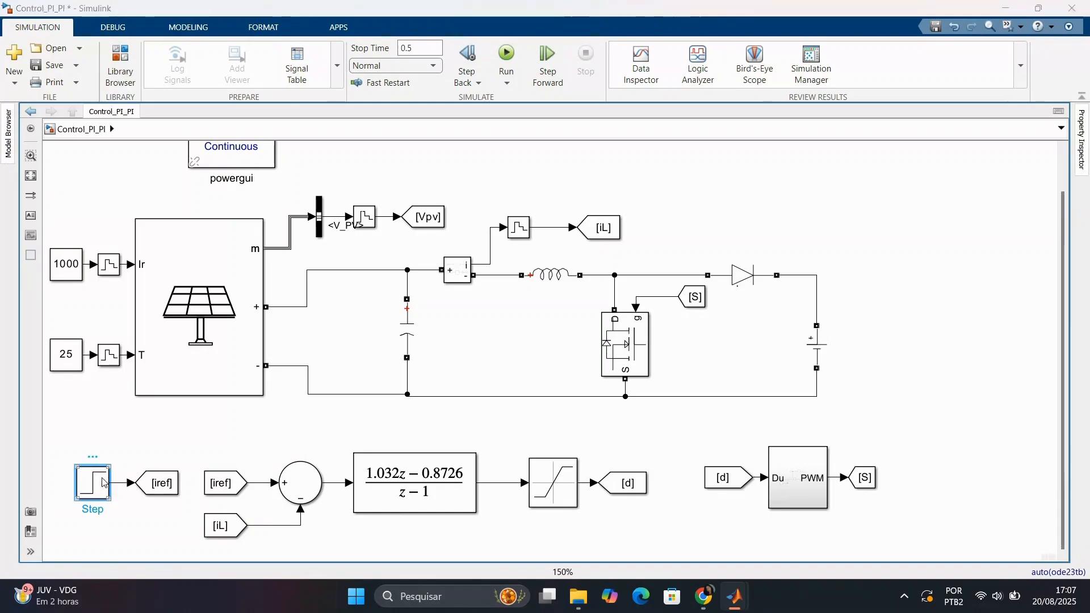
left_click_drag(233, 284, 397, 213)
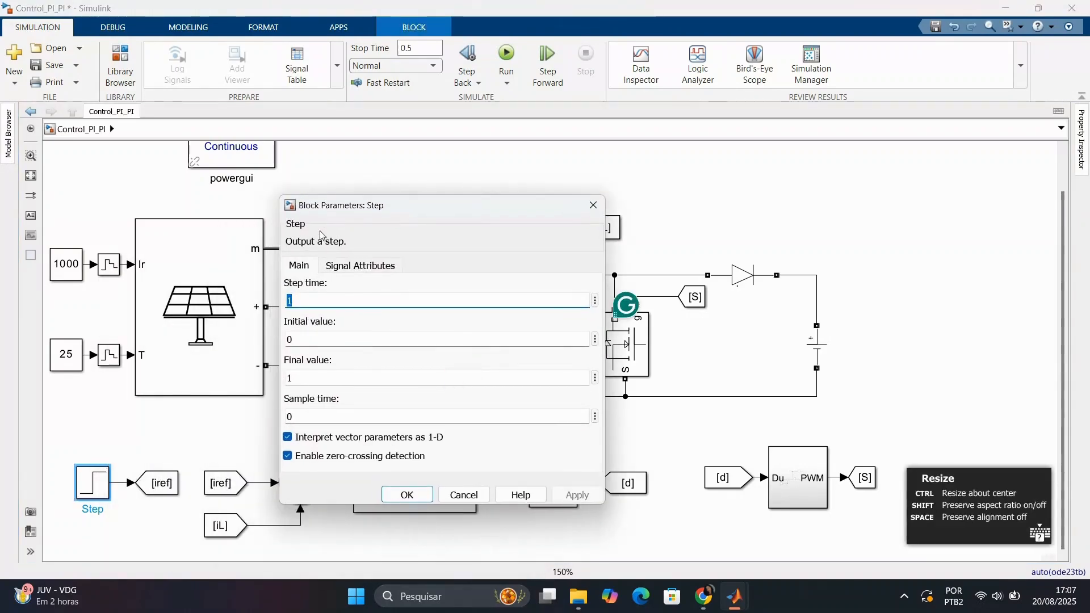
type("0.25")
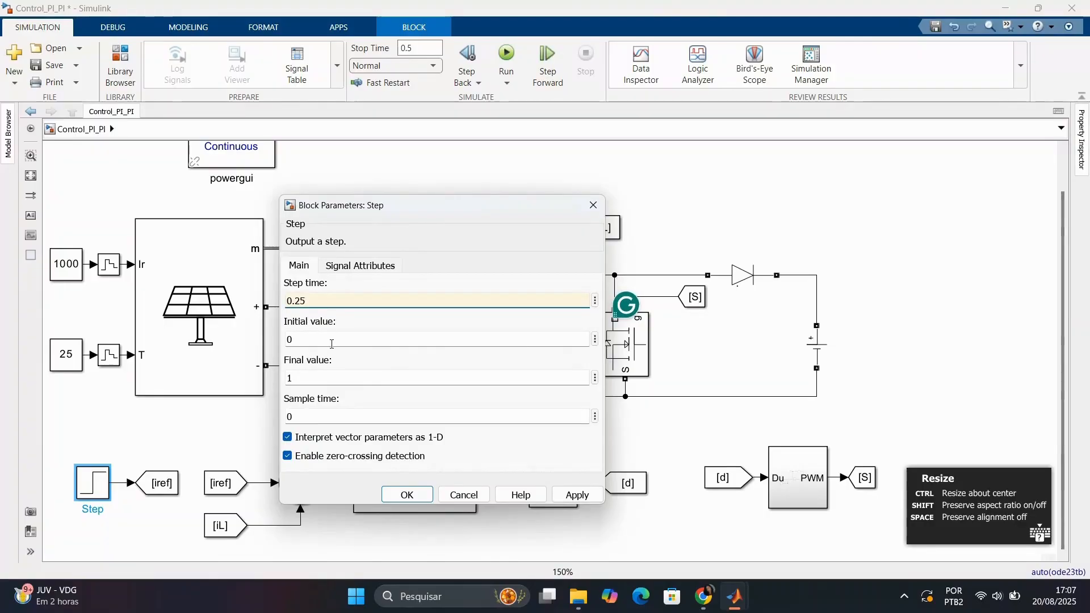
key("Tab")
type("3")
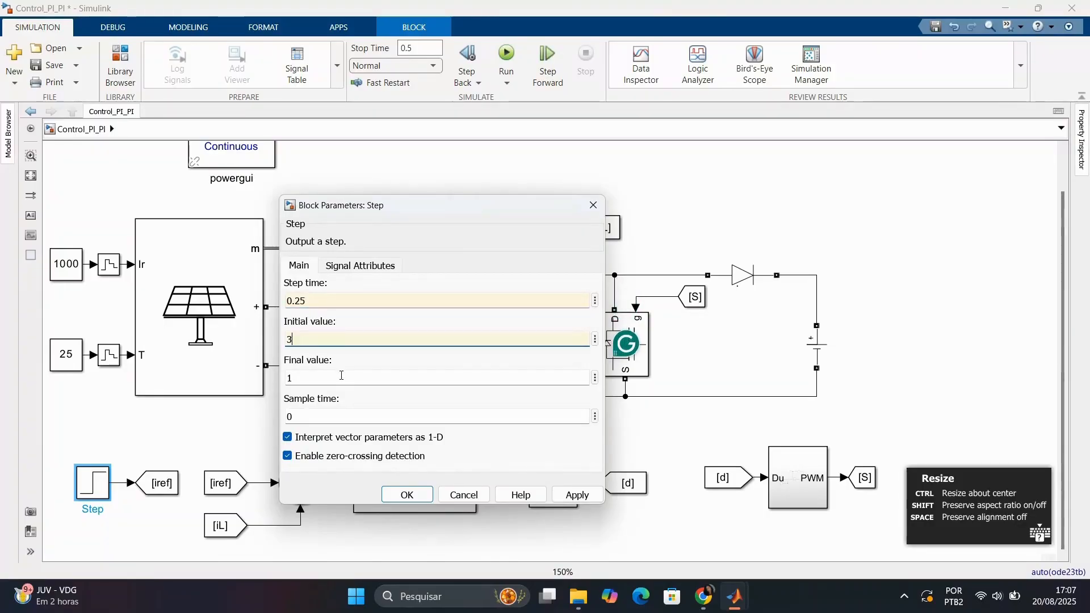
key("Tab")
type("4")
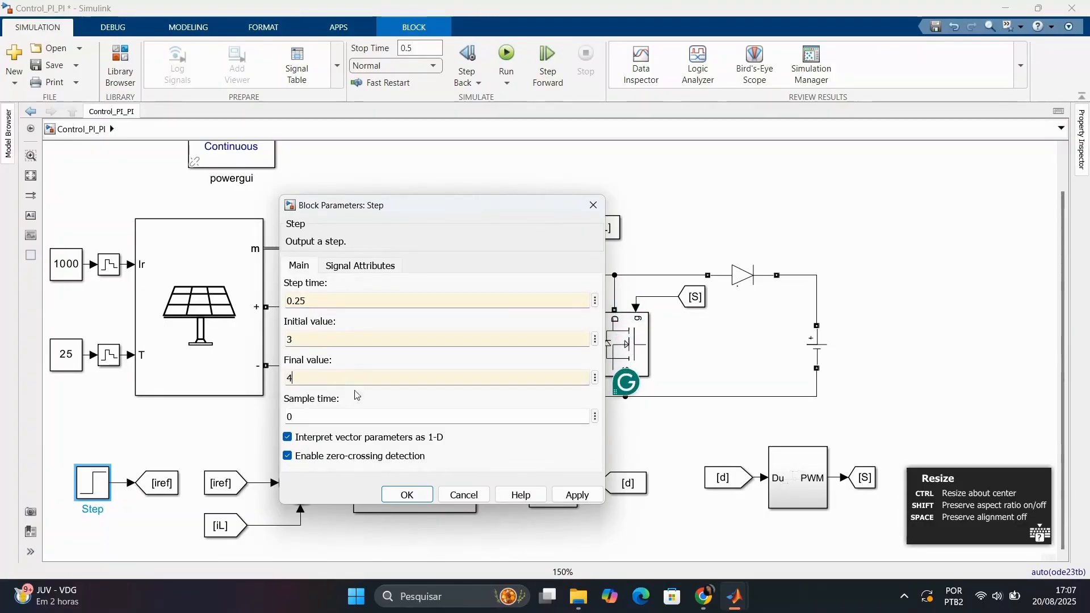
left_click(576, 494)
Add a Simulink/Sinks Scope block below the Saturation block and enlarge it slightly.
scroll(430, 497, "down", 1)
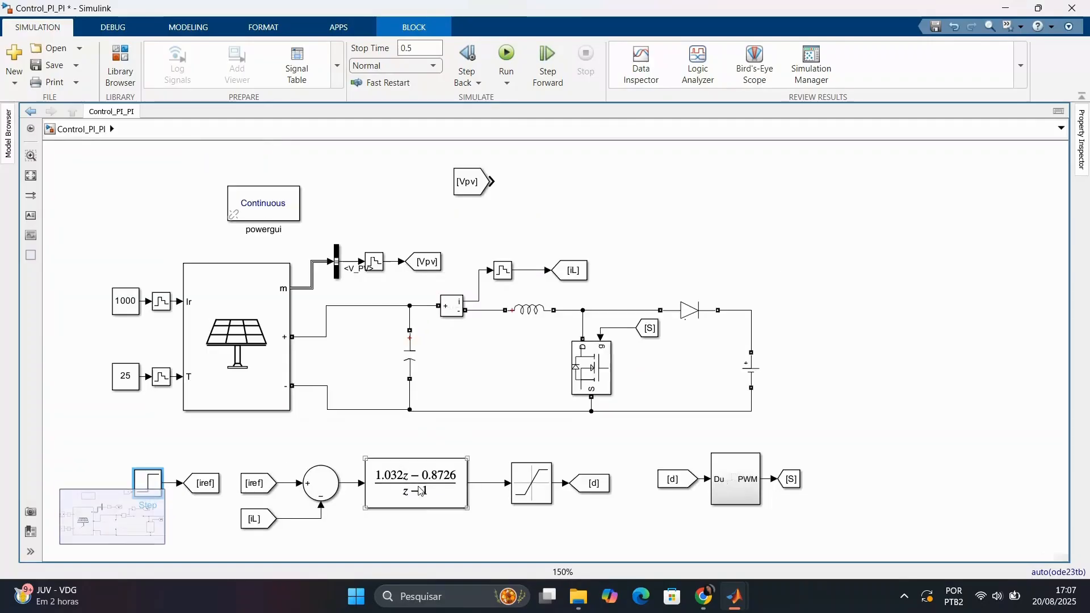
scroll(429, 398, "down", 2)
scroll(424, 495, "up", 1)
scroll(422, 500, "up", 1)
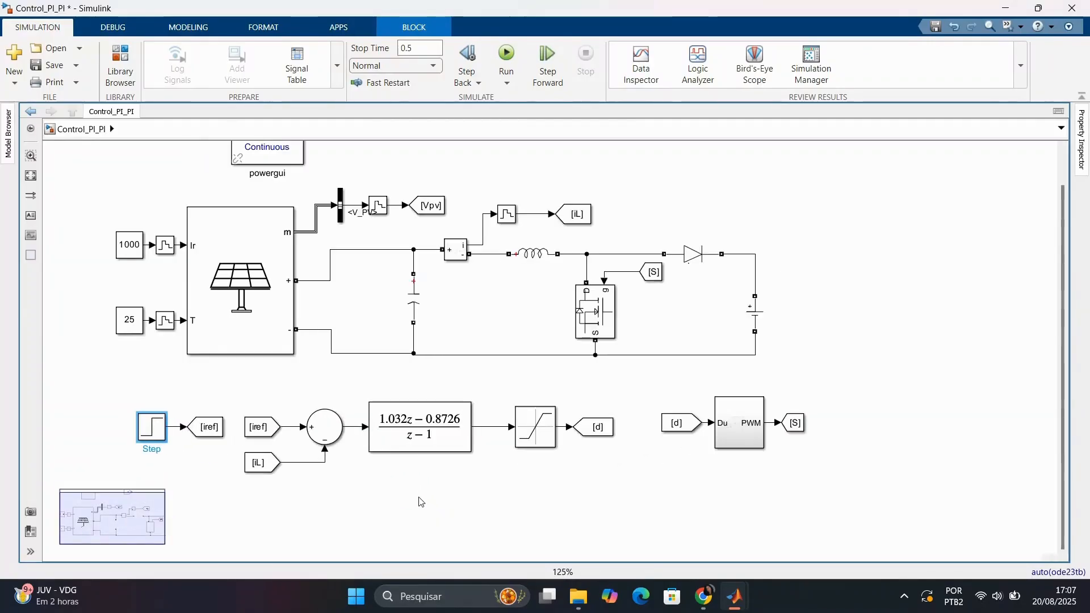
scroll(418, 503, "down", 1)
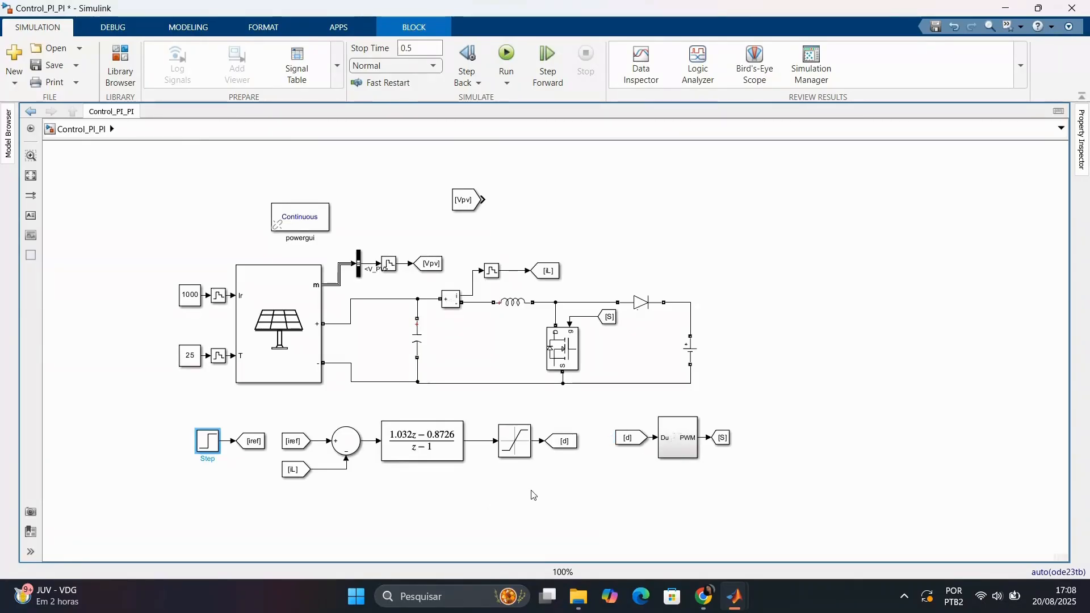
double_click(561, 501)
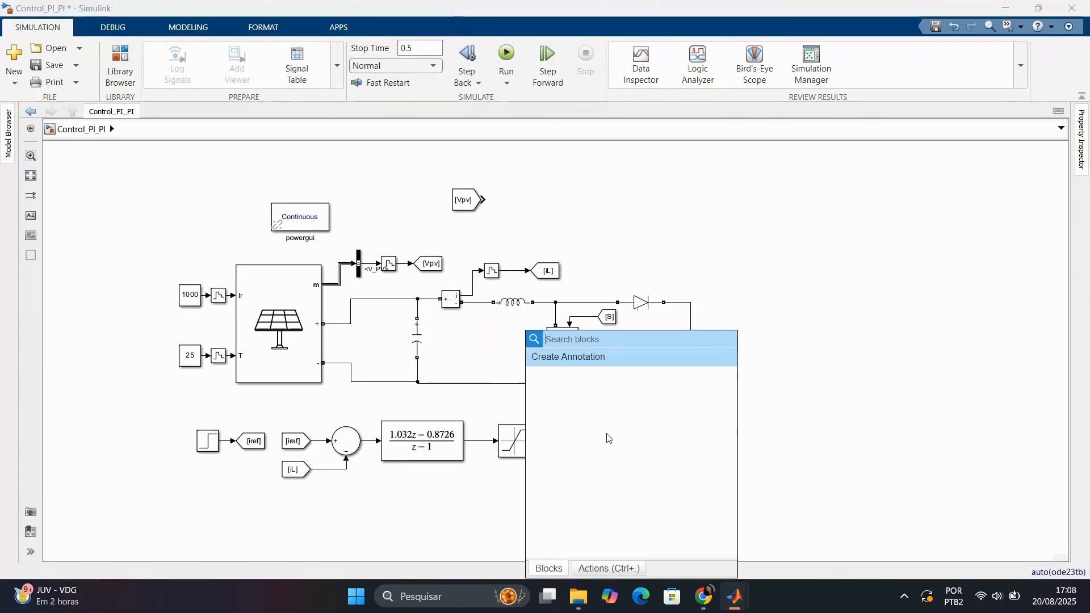
type("sco")
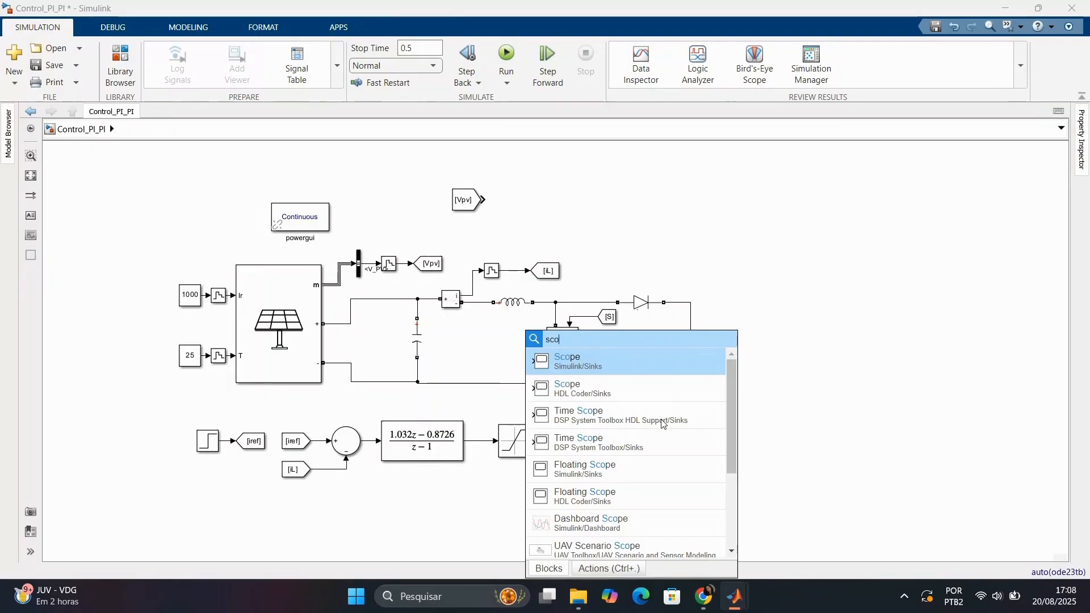
left_click(621, 356)
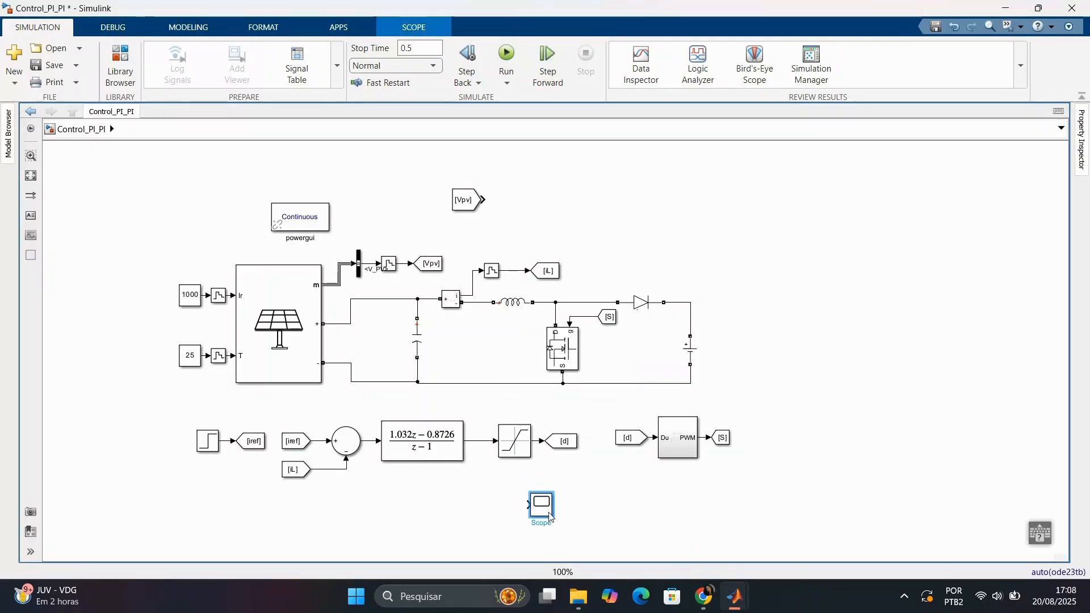
left_click_drag(528, 518, 521, 532)
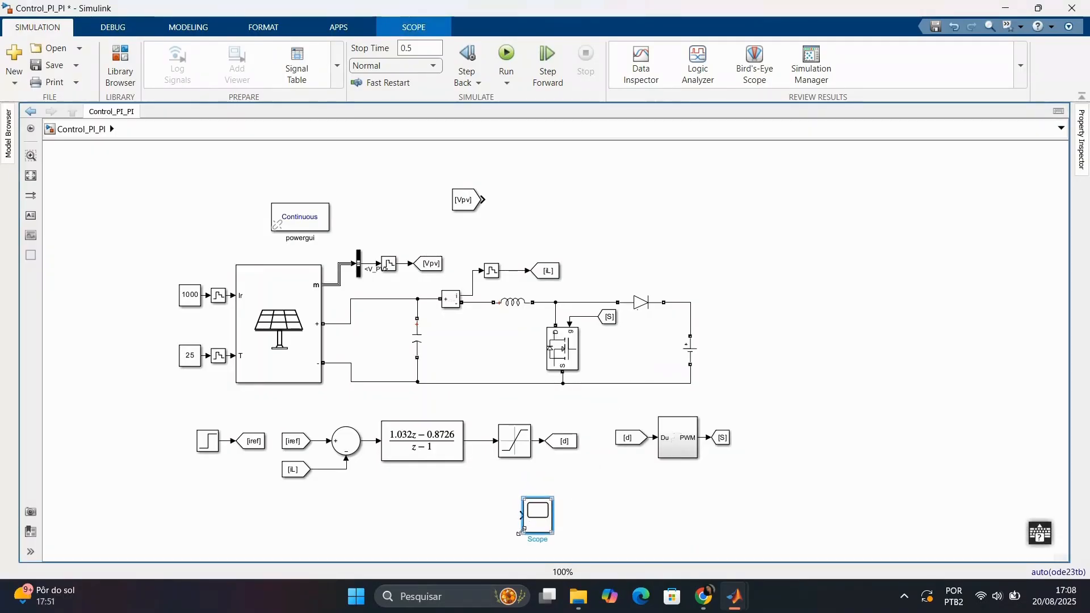
Add a Mux block beside the Scope, connect its output to the Scope input and align it so the line runs straight.
double_click(406, 506)
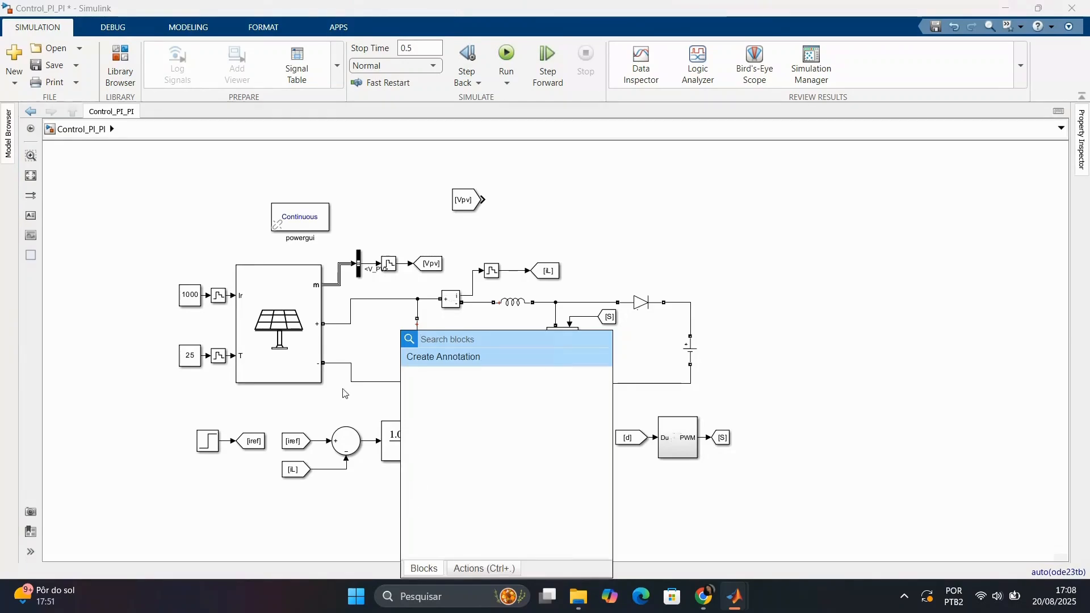
left_click(120, 64)
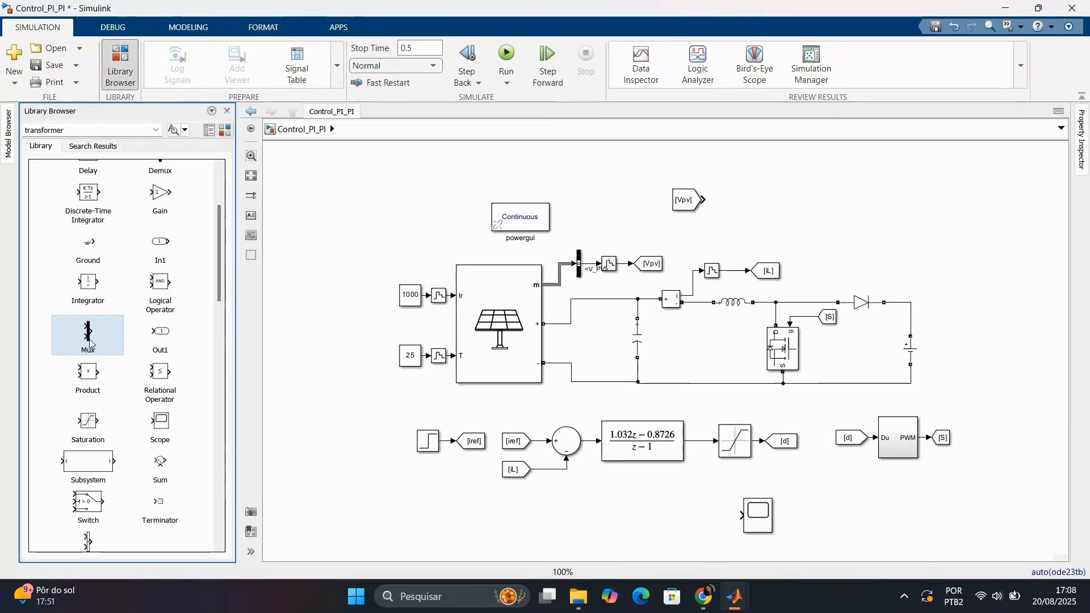
left_click_drag(90, 343, 741, 518)
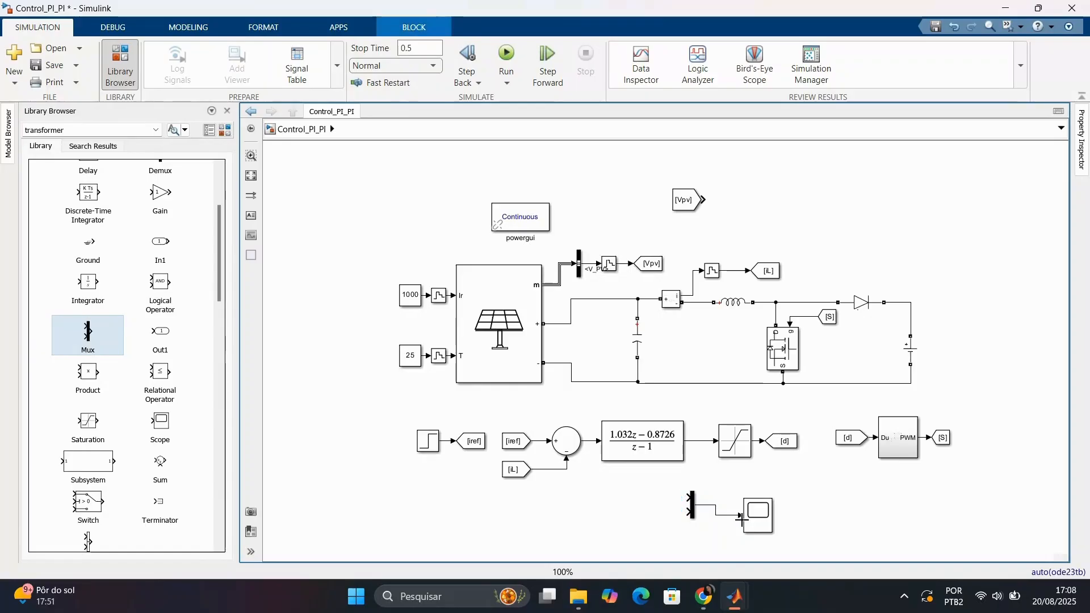
left_click(227, 111)
left_click(383, 387)
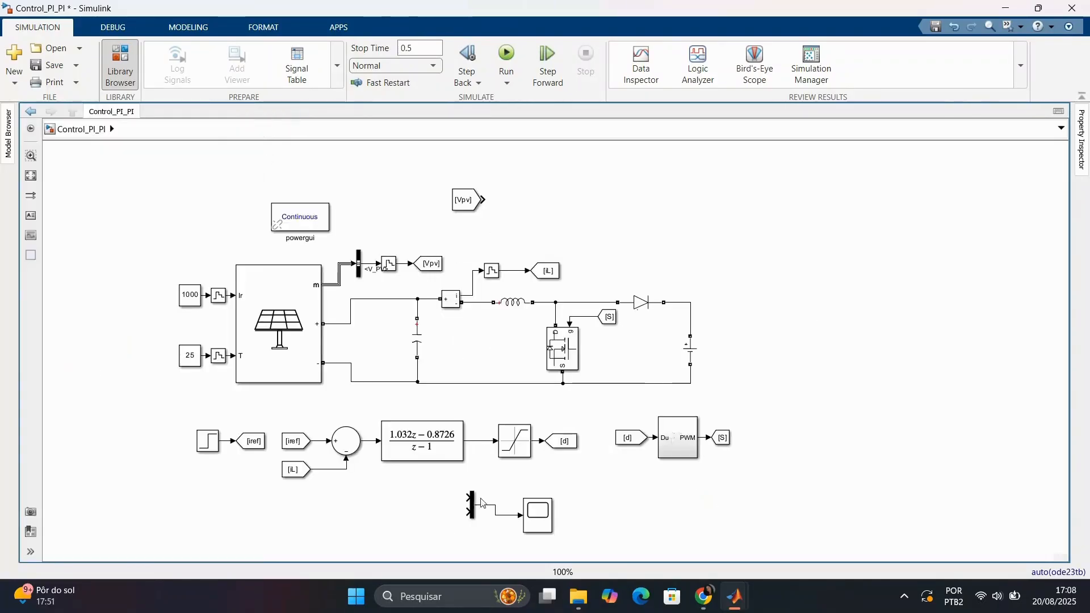
mouse_move(470, 497)
left_mouse_down()
mouse_move(447, 498)
mouse_move(460, 509)
left_mouse_up()
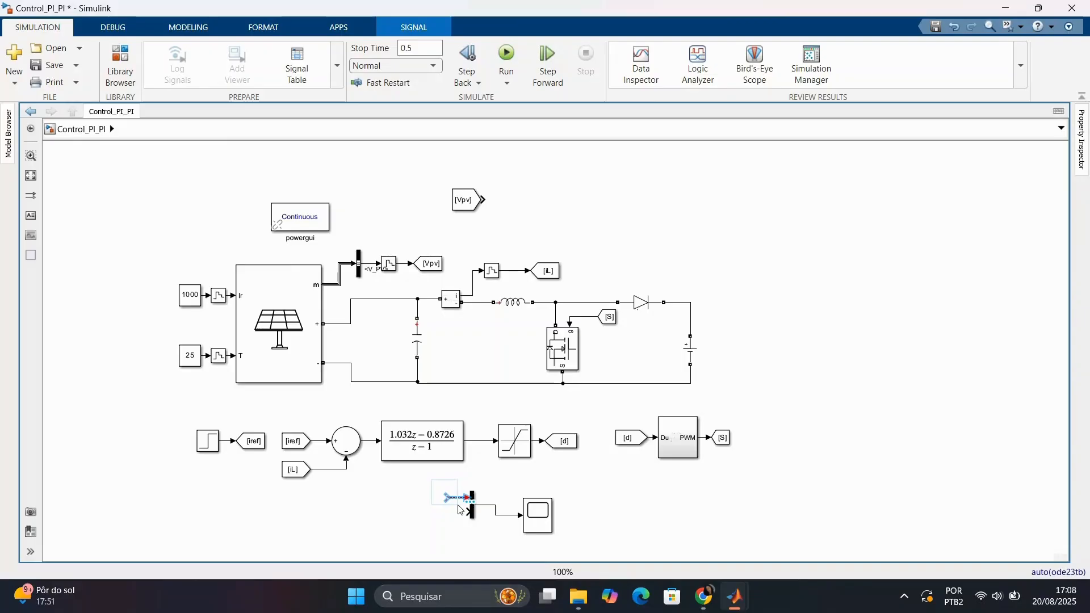
key("Delete")
left_click(474, 513)
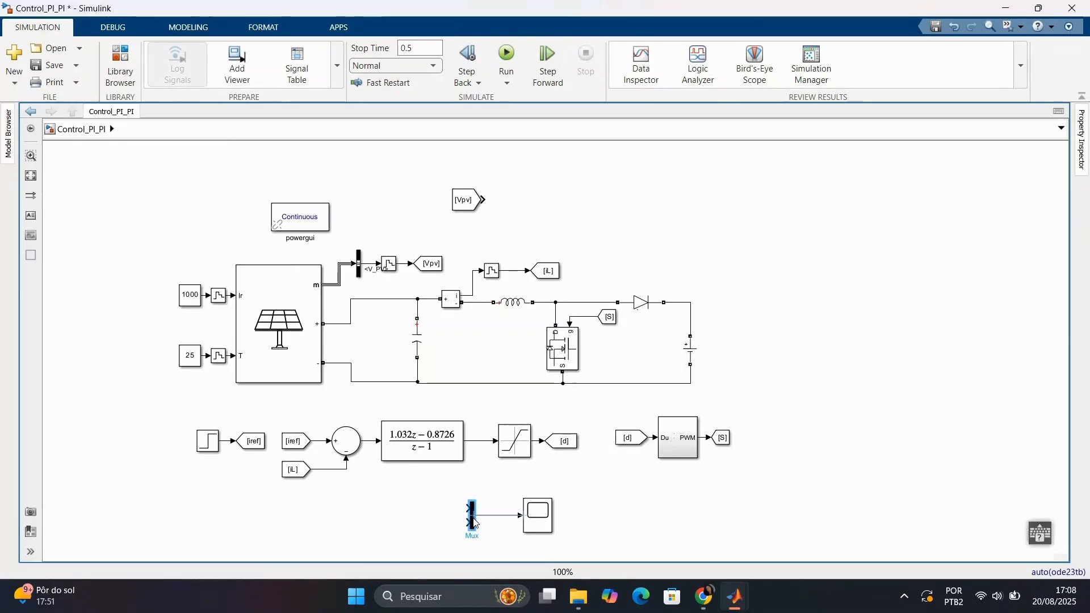
Copy the [iref] and [iL] From blocks and connect the copies to the upper and lower Mux inputs.
left_click(295, 445)
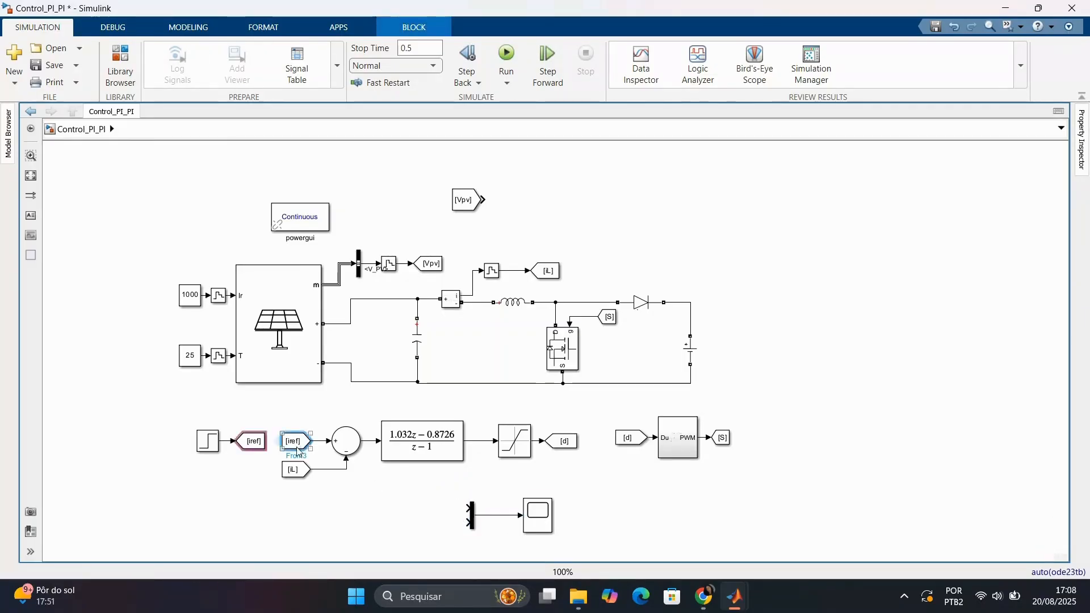
left_click_drag(297, 451, 461, 508)
left_click_drag(393, 501, 406, 508)
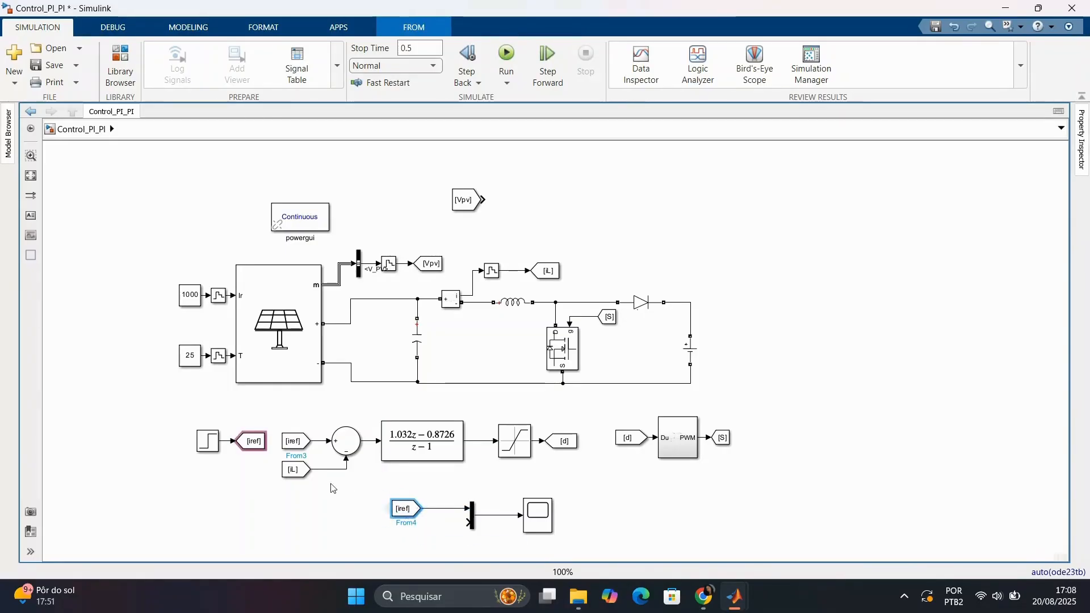
left_click_drag(297, 471, 470, 523)
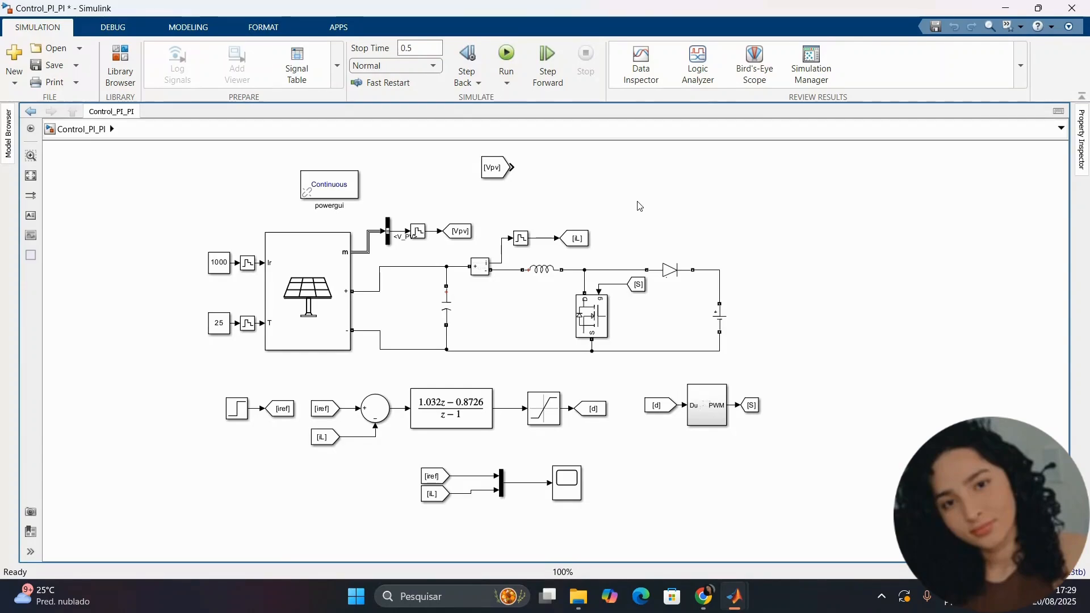
left_click(76, 66)
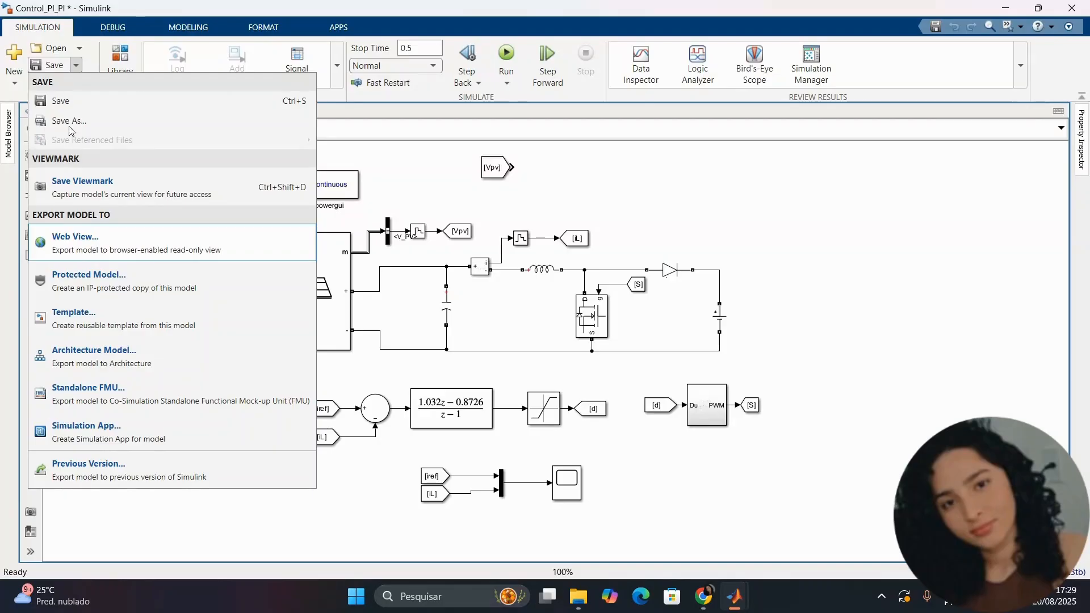
left_click(69, 128)
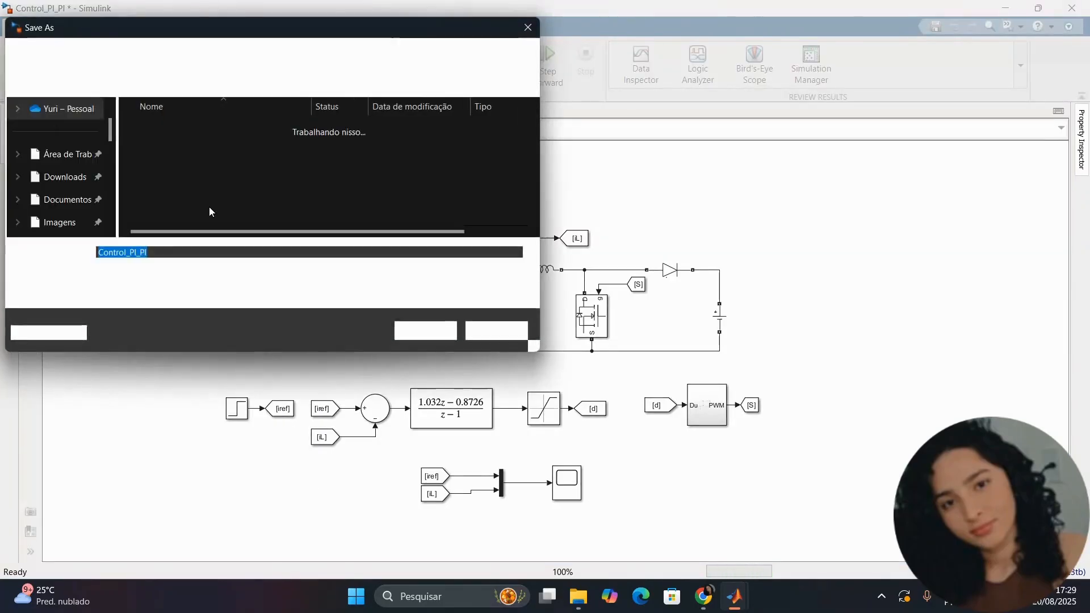
left_click(164, 251)
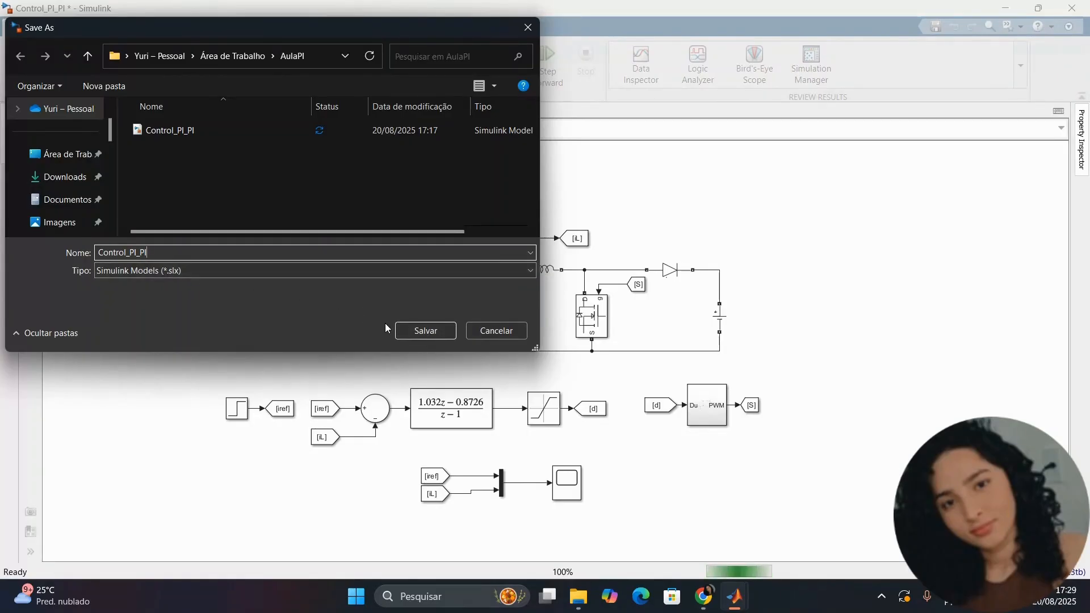
left_click(527, 28)
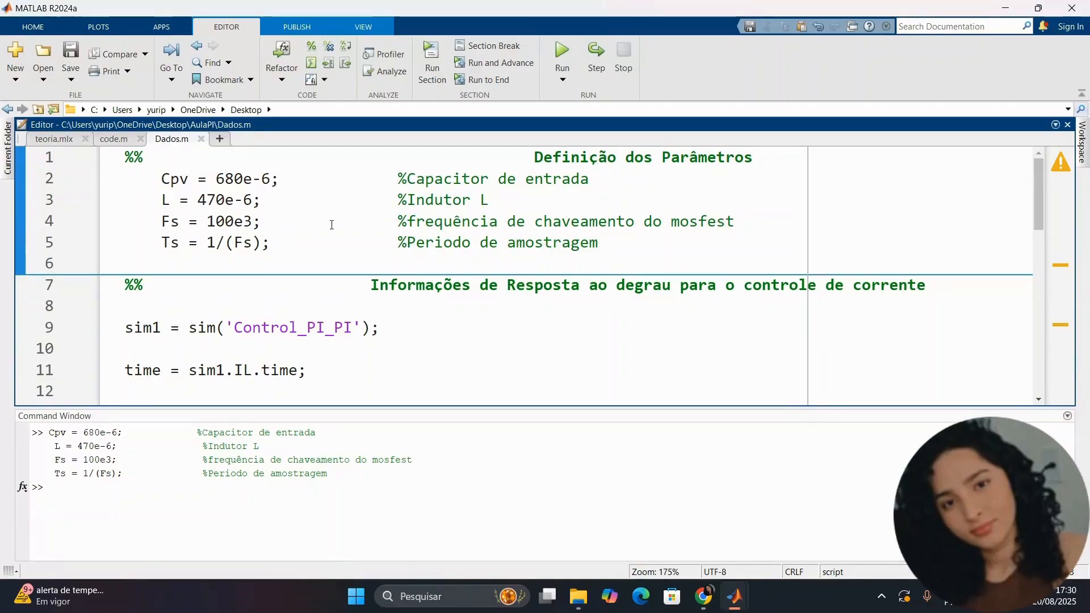
Evaluate the parameter definitions at the start of Dados.m in MATLAB and run the Control_PI_PI simulation in Simulink.
left_click_drag(606, 243, 130, 159)
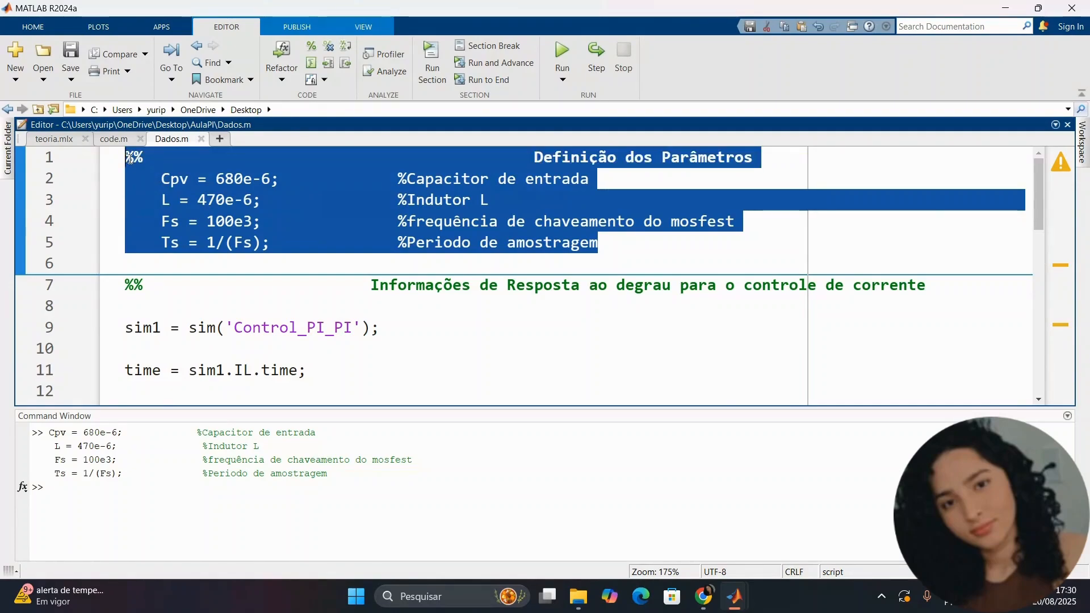
key("F9")
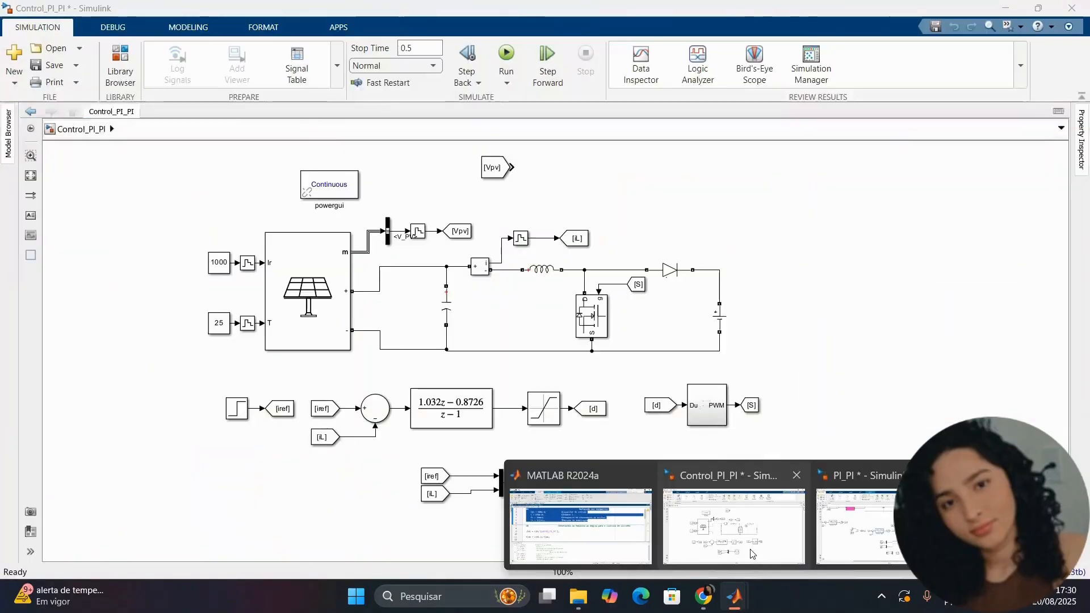
left_click(709, 528)
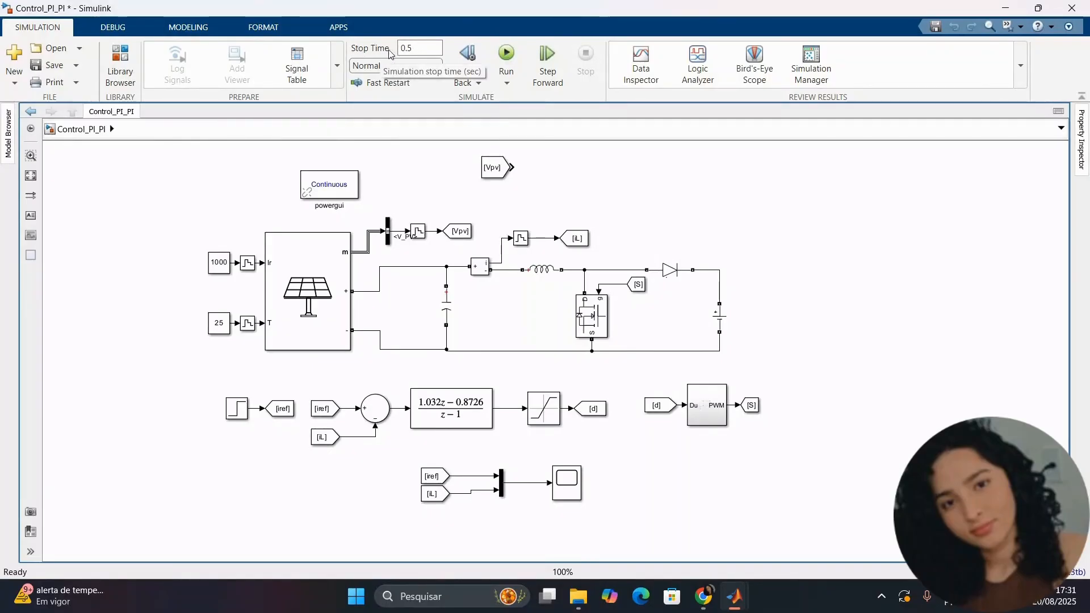
left_click(508, 54)
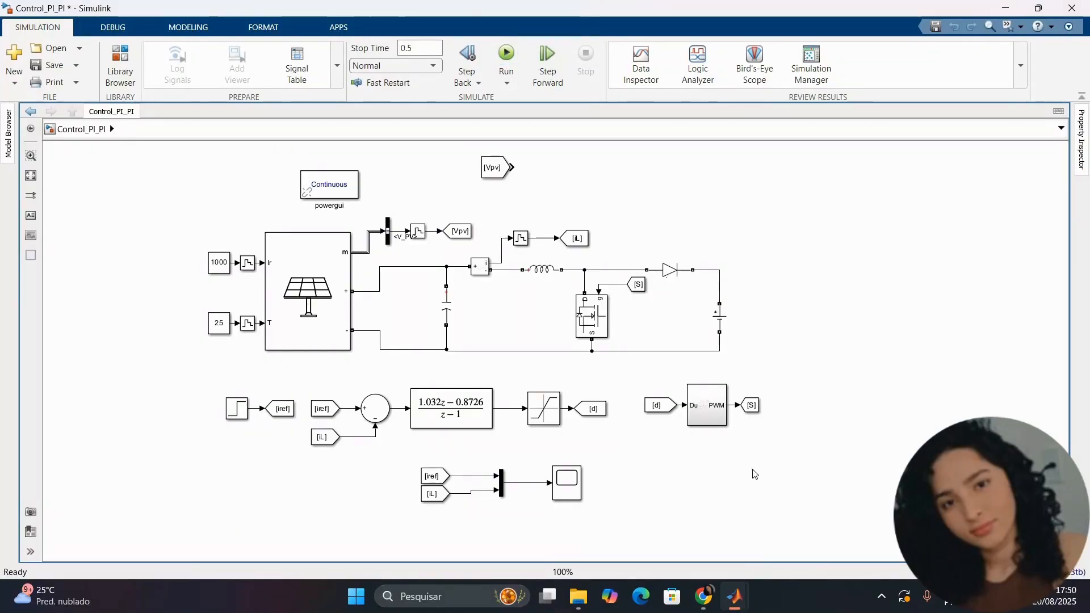
Open the Scope fed by [iref] and [iL] and scale its axes to show the complete signals.
left_click(575, 494)
left_click(448, 472)
left_click(441, 500)
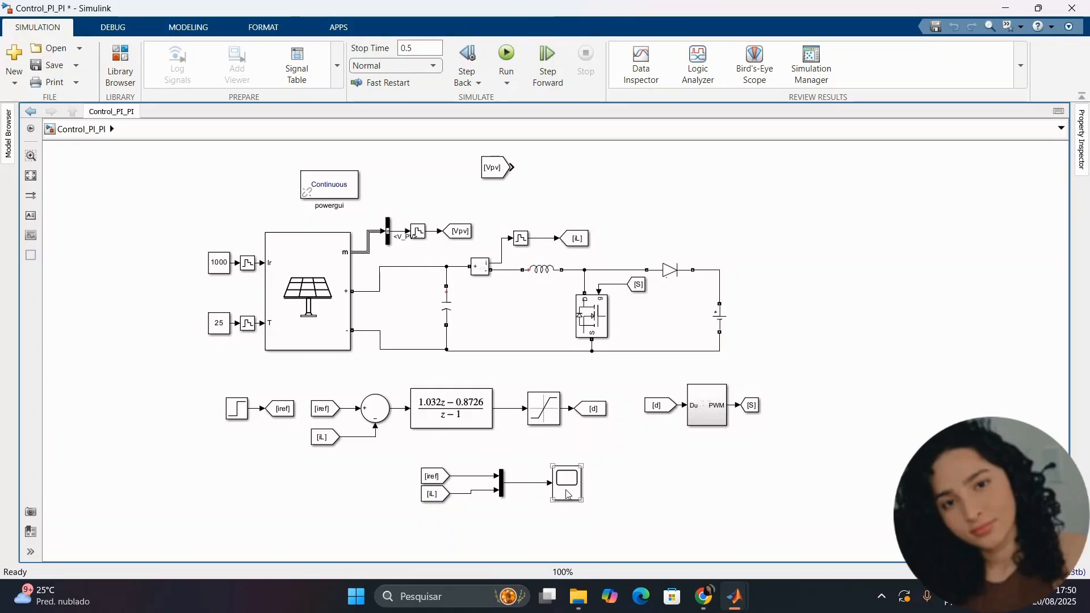
left_click(566, 494)
double_click(566, 494)
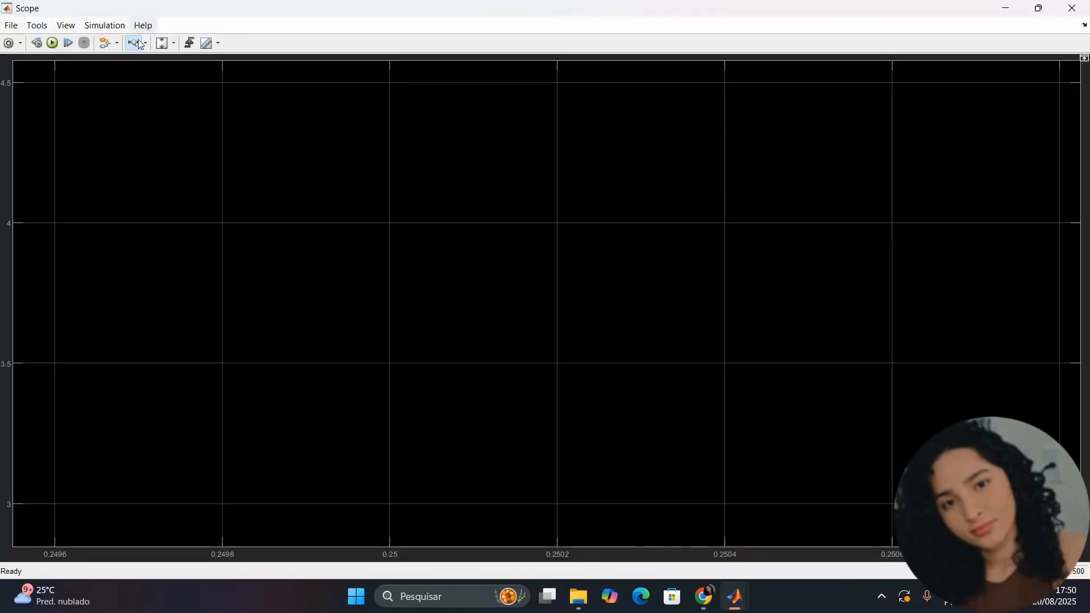
left_click(173, 50)
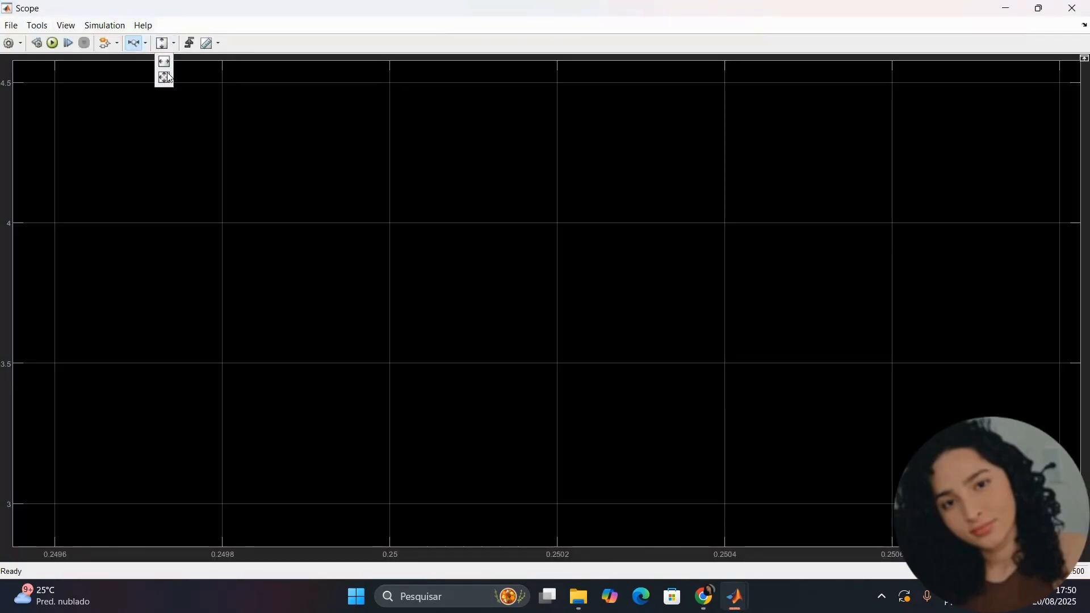
left_click(169, 63)
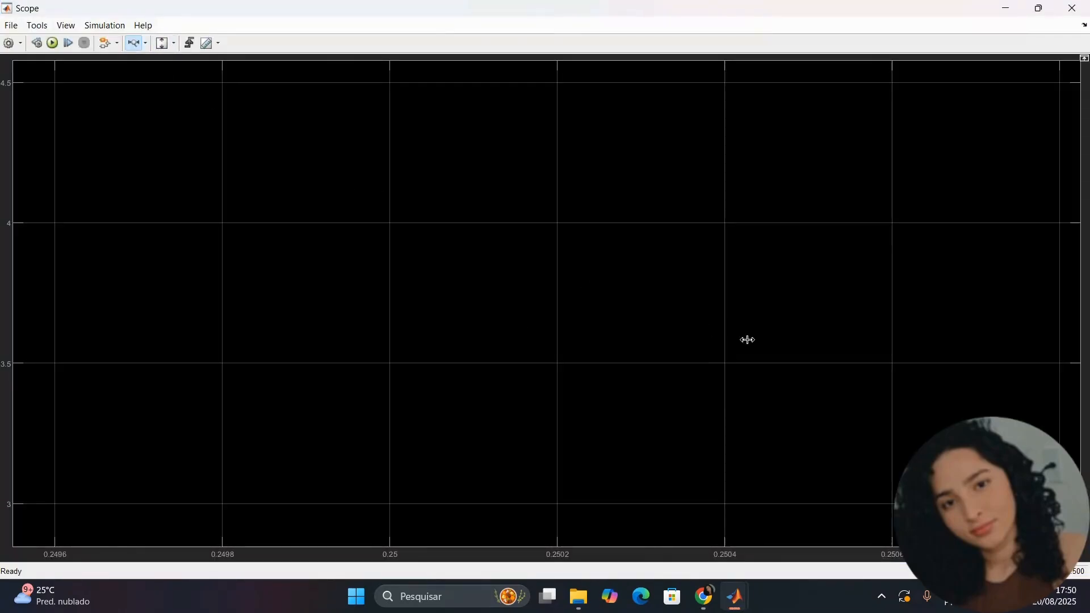
left_click(147, 46)
left_click(139, 59)
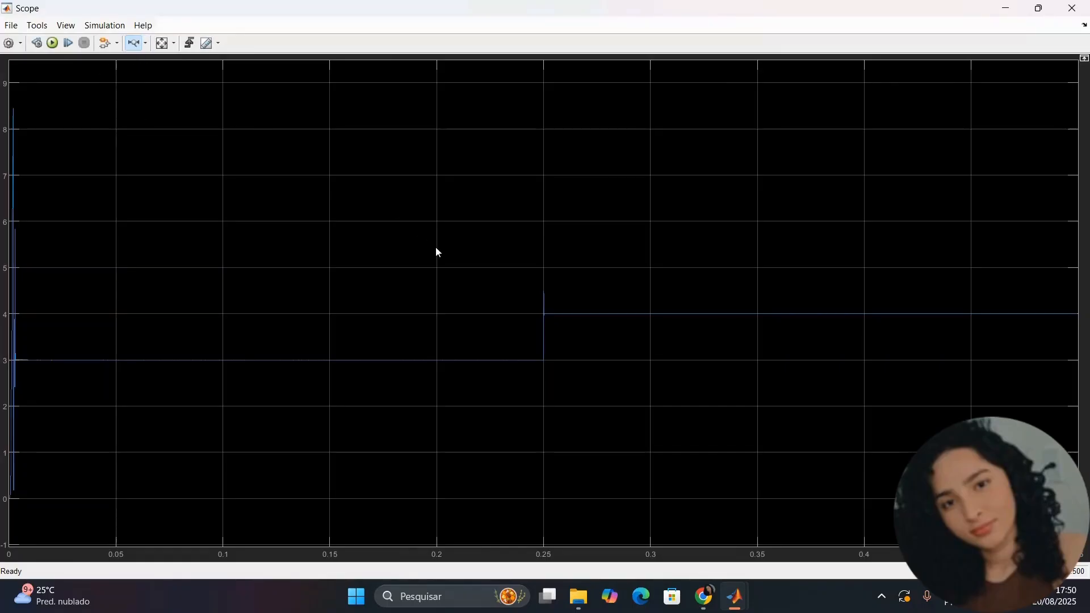
Zoom in on the reference step at 0.25 s and examine how the inductor current follows it.
left_click(573, 358)
left_click_drag(329, 135, 571, 423)
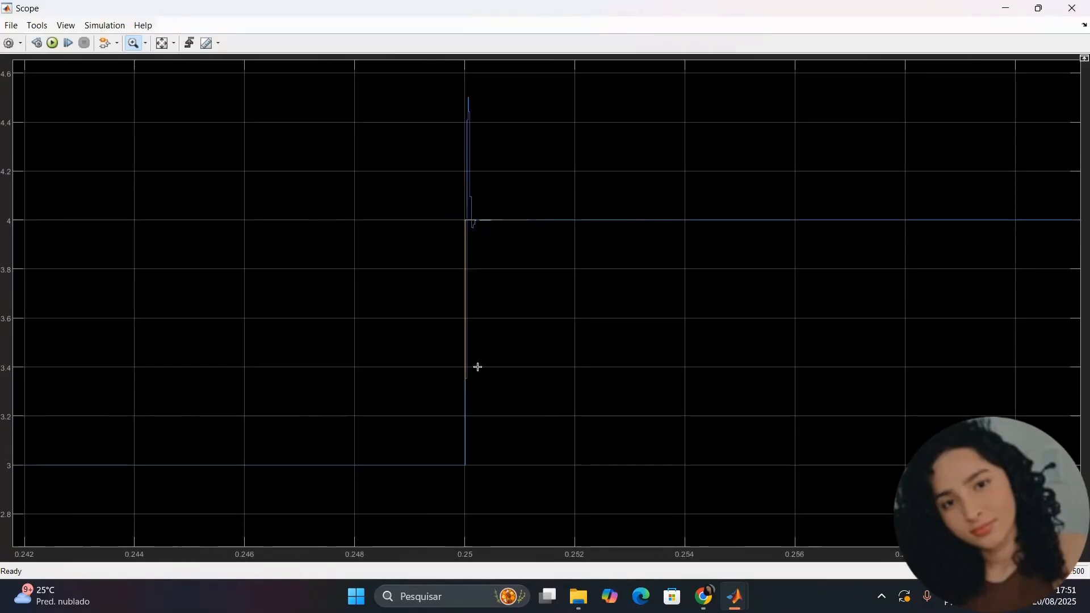
left_click(146, 43)
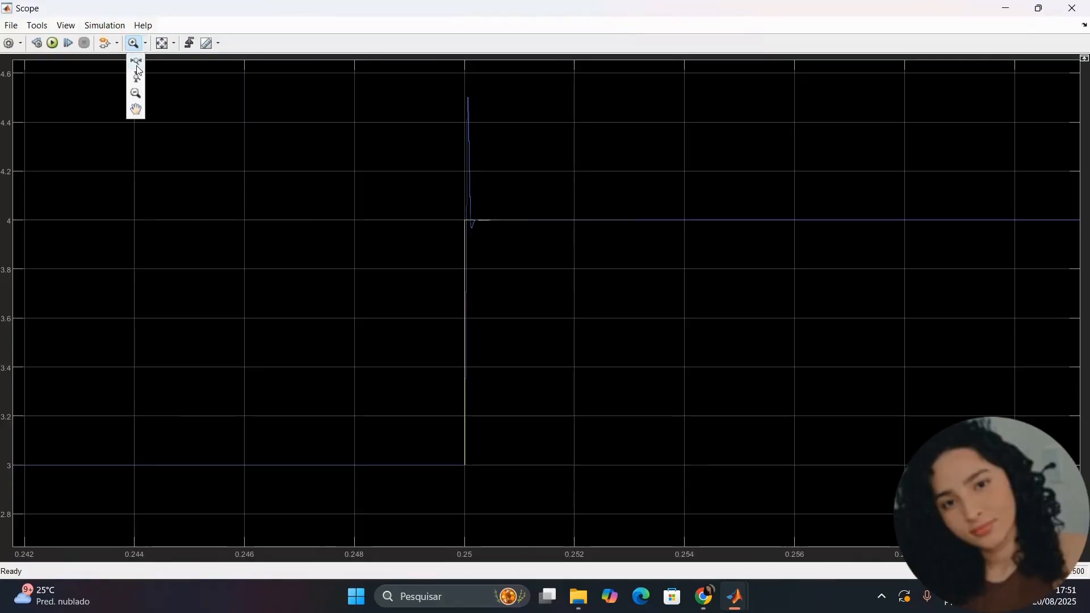
left_click(136, 63)
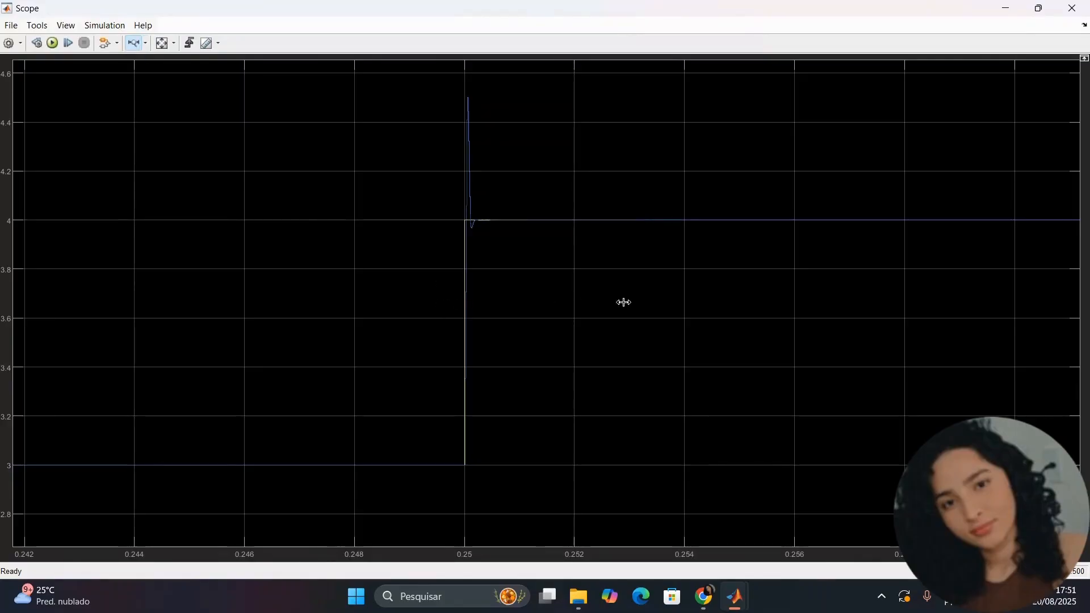
left_click_drag(624, 302, 391, 307)
left_click_drag(190, 290, 528, 312)
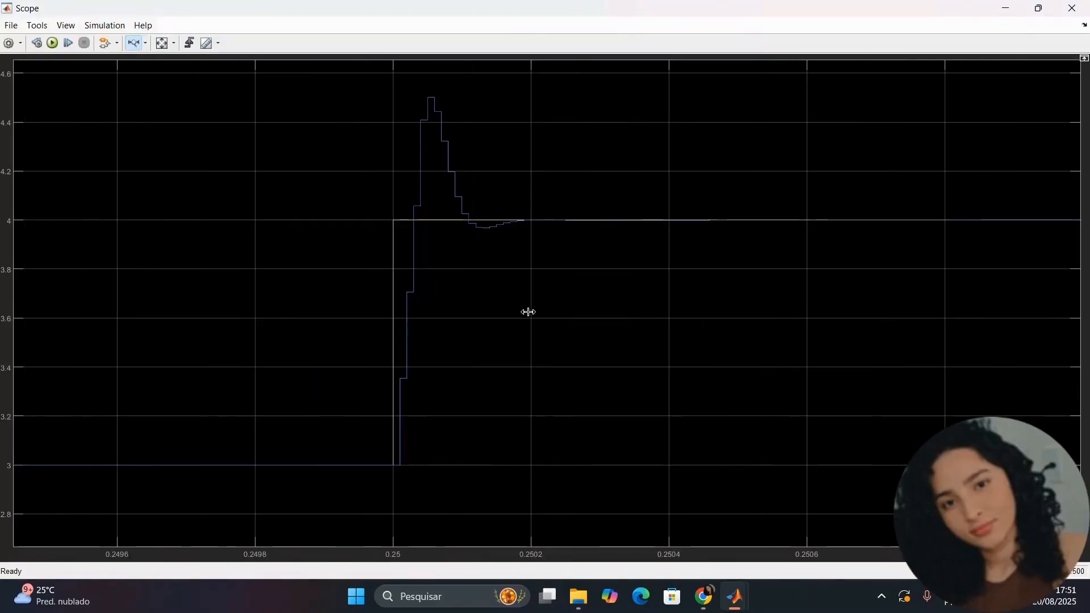
left_click_drag(238, 304, 714, 303)
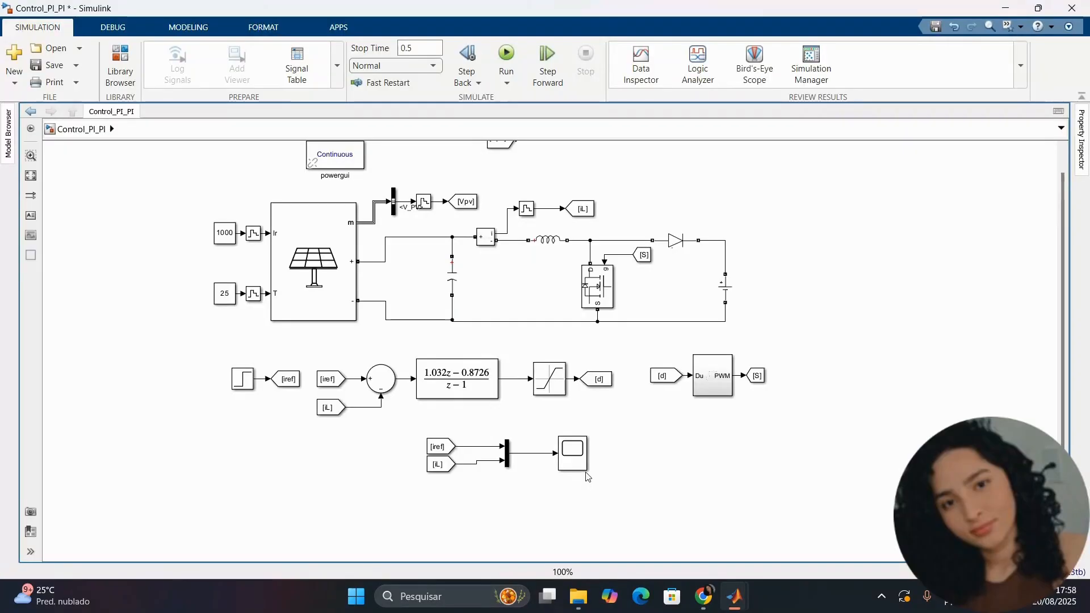
Duplicate the Scope block below the original and branch the [iL] signal line to its input.
left_click(576, 474)
left_click_drag(576, 475, 576, 531)
left_click_drag(512, 505, 470, 465)
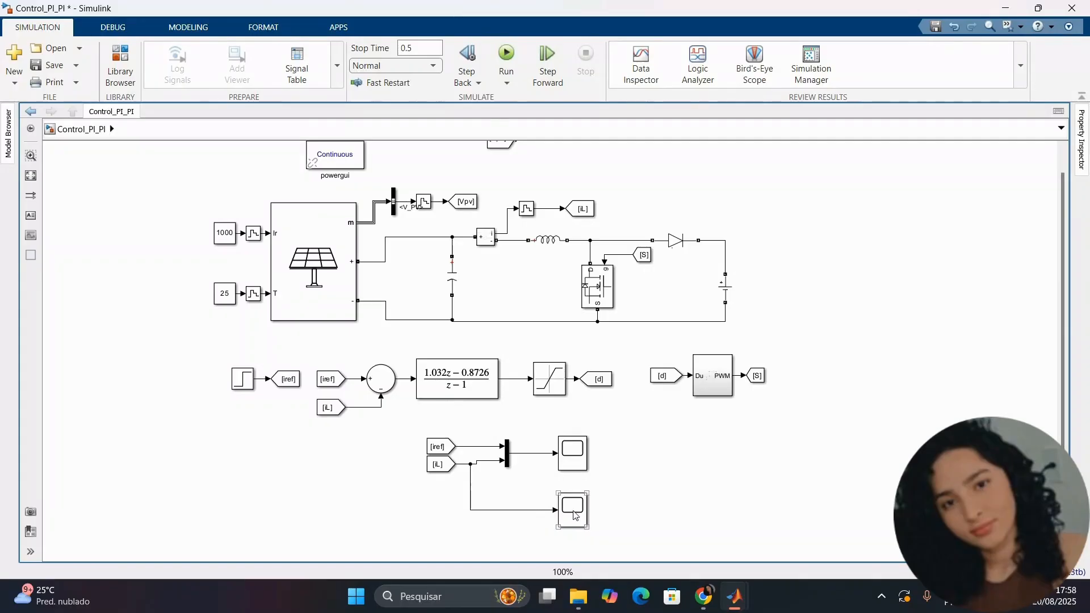
Configure the second Scope fed by [iL] to log its data to the workspace as variable IL in Structure With Time format.
left_click(572, 515)
double_click(572, 516)
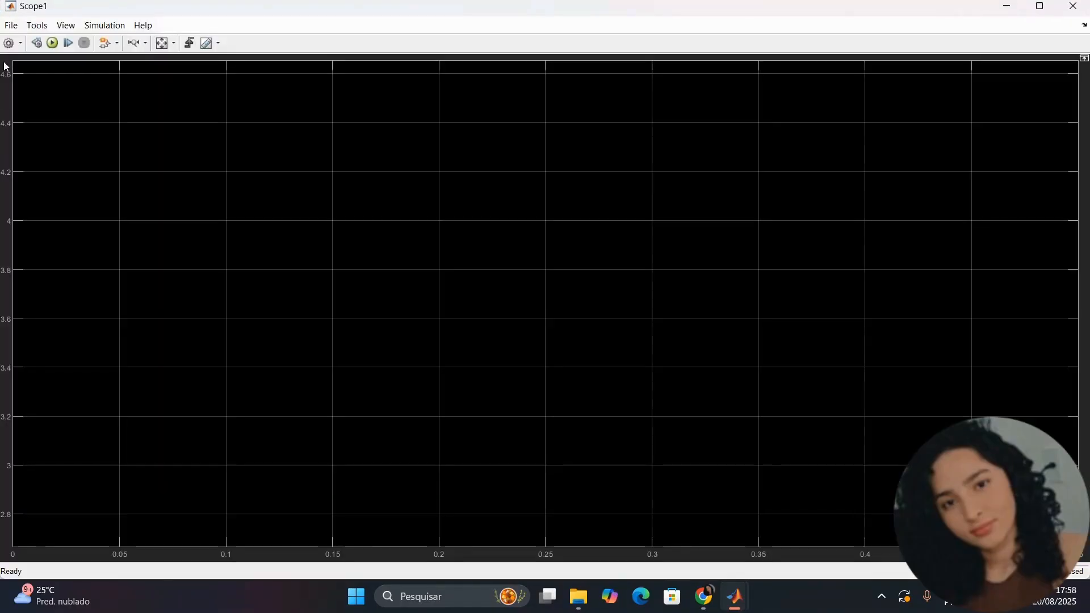
left_click(8, 45)
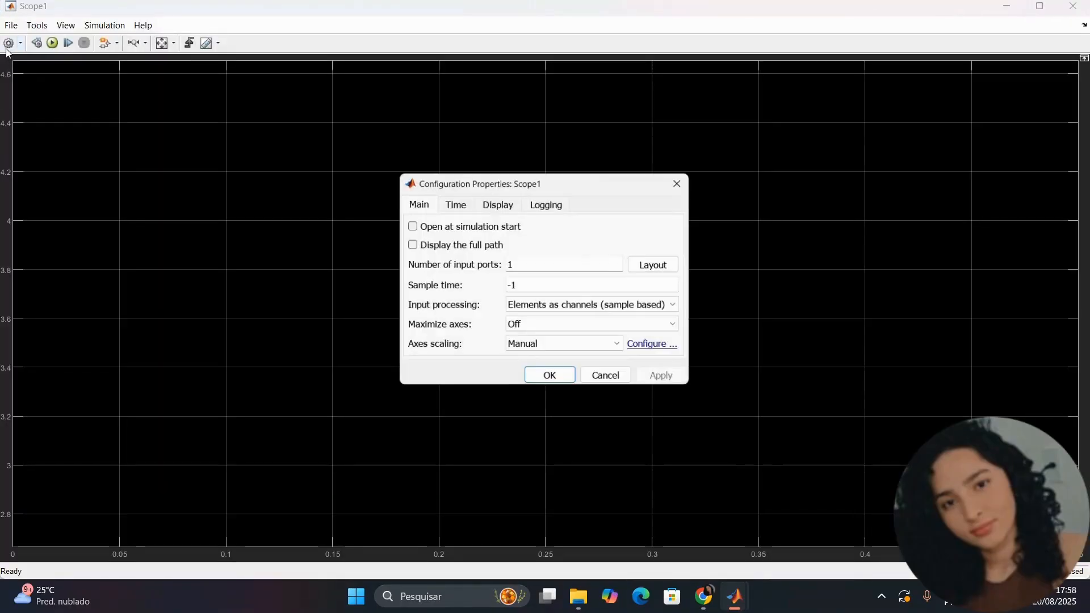
left_click(550, 207)
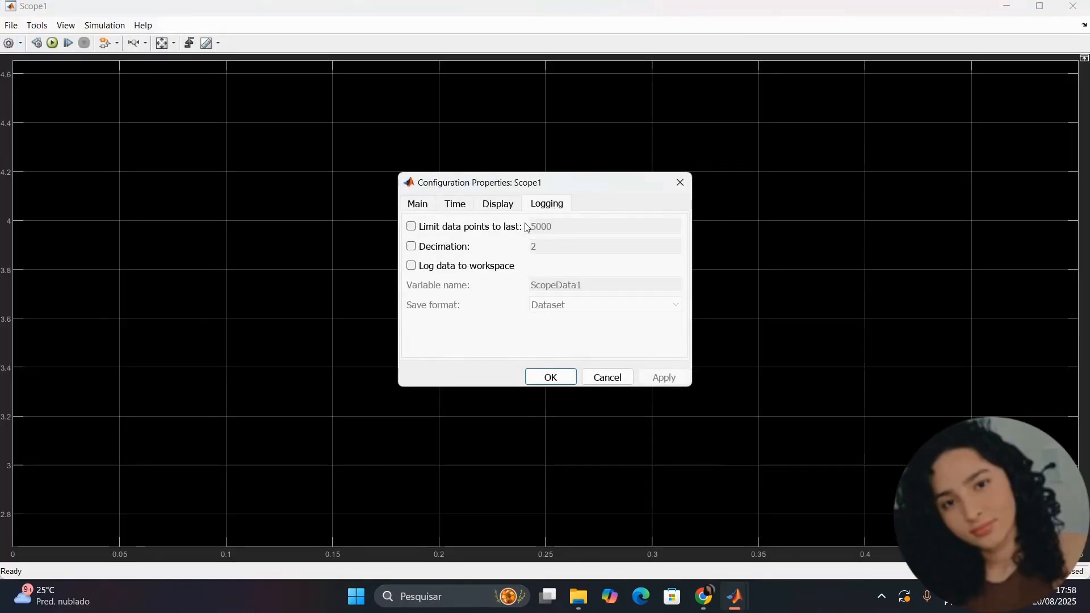
left_click(412, 267)
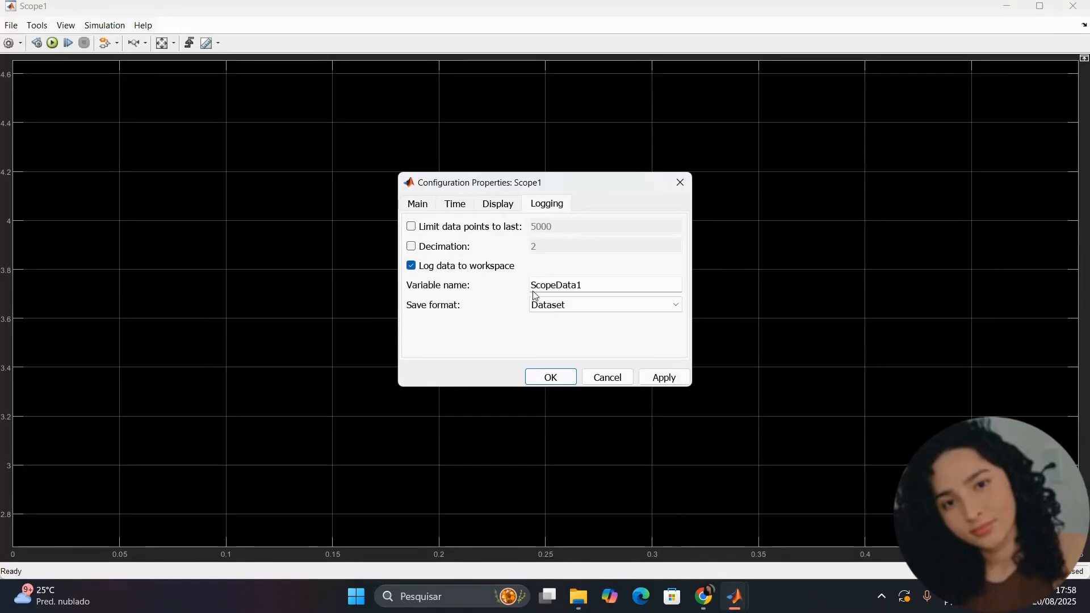
double_click(584, 287)
key("BackSpace")
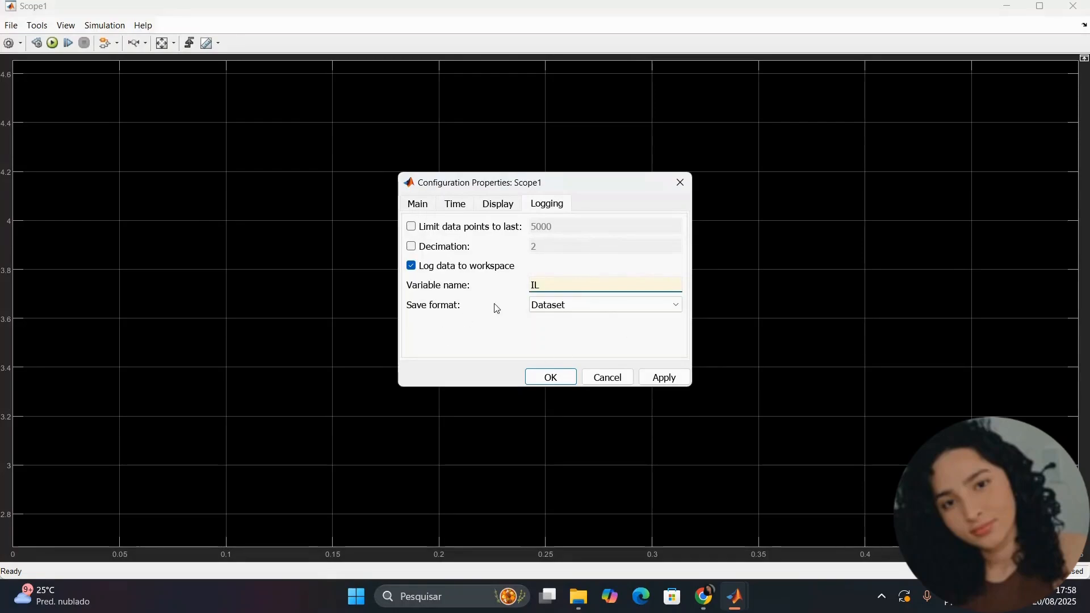
left_click(554, 305)
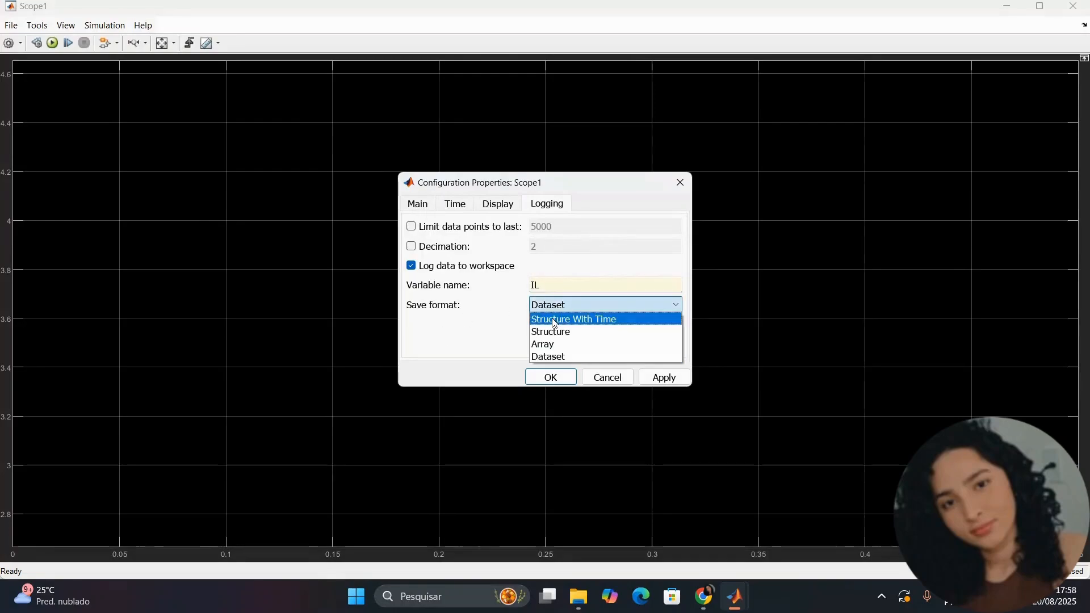
left_click(555, 322)
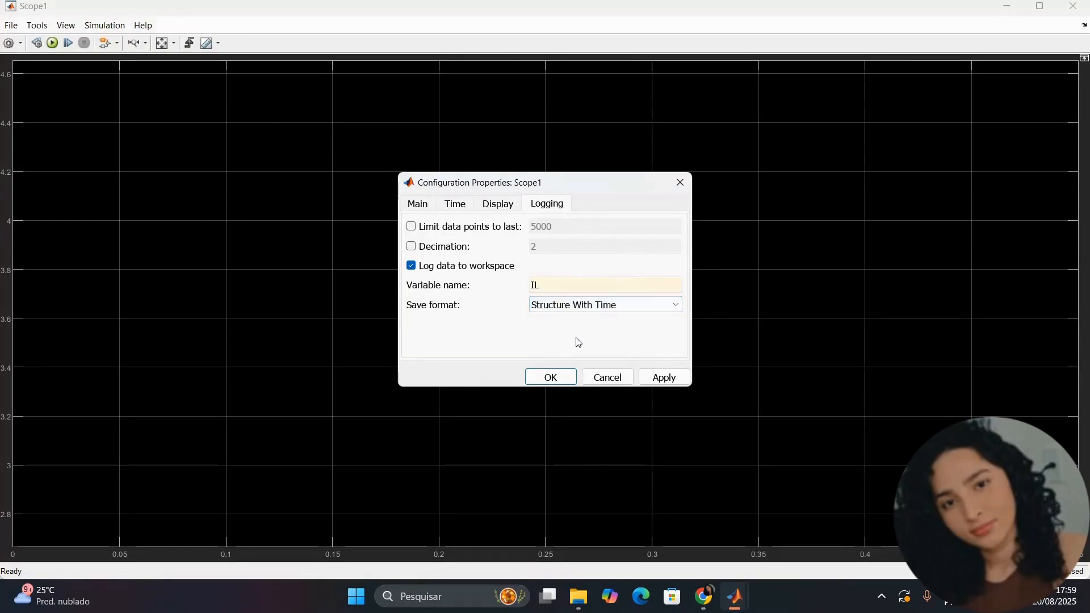
left_click(663, 377)
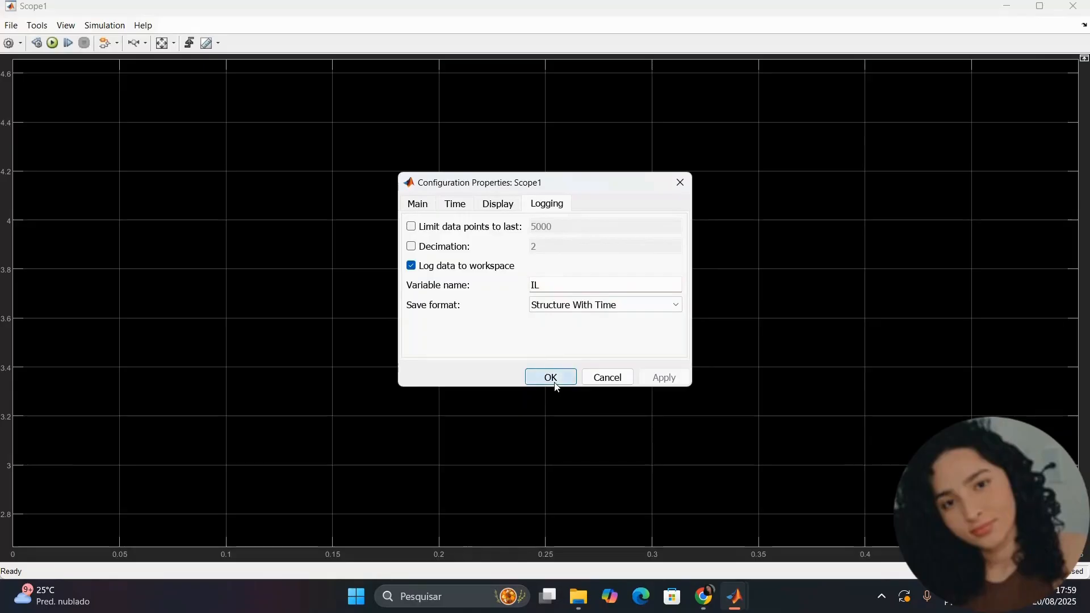
left_click(552, 378)
left_click(1072, 6)
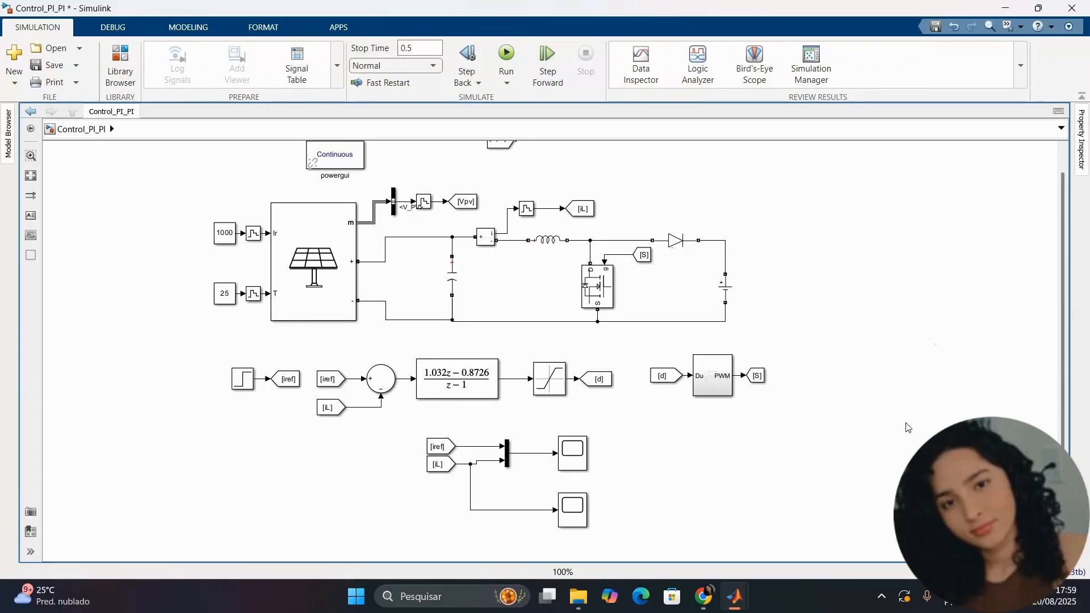
Switch to Dados.m in MATLAB and review the current step response section, from the sim call to the i1 time window.
key("alt+Tab")
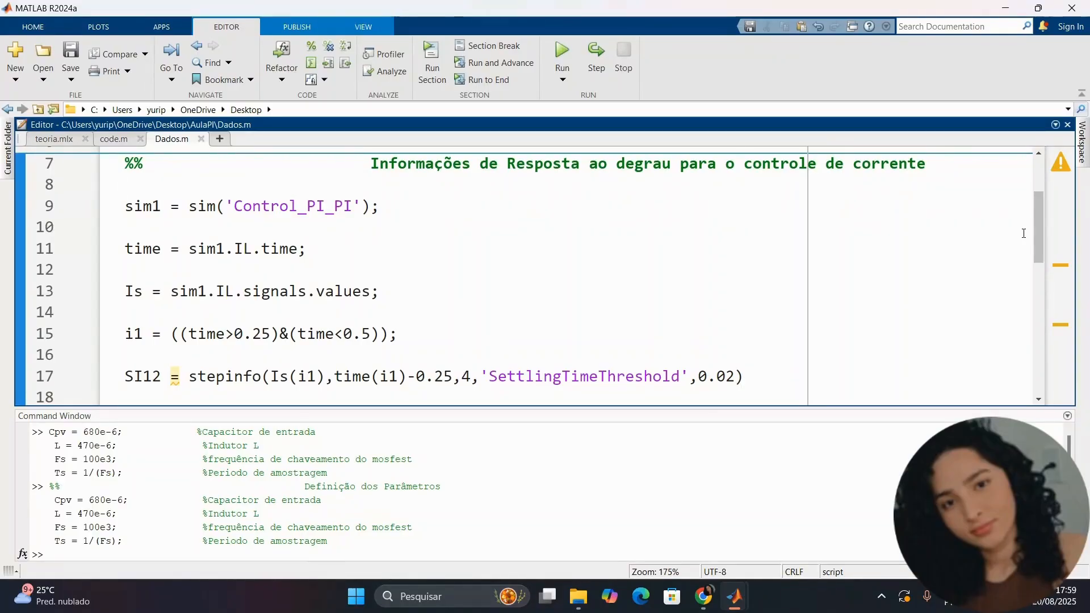
left_click(211, 187)
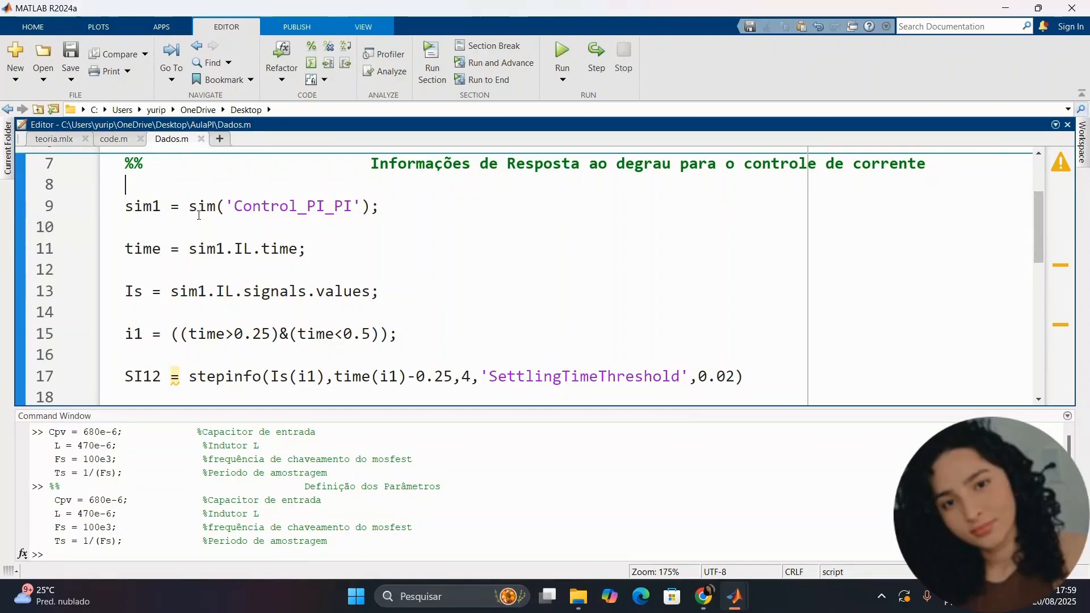
left_click(236, 204)
left_click_drag(234, 209, 354, 209)
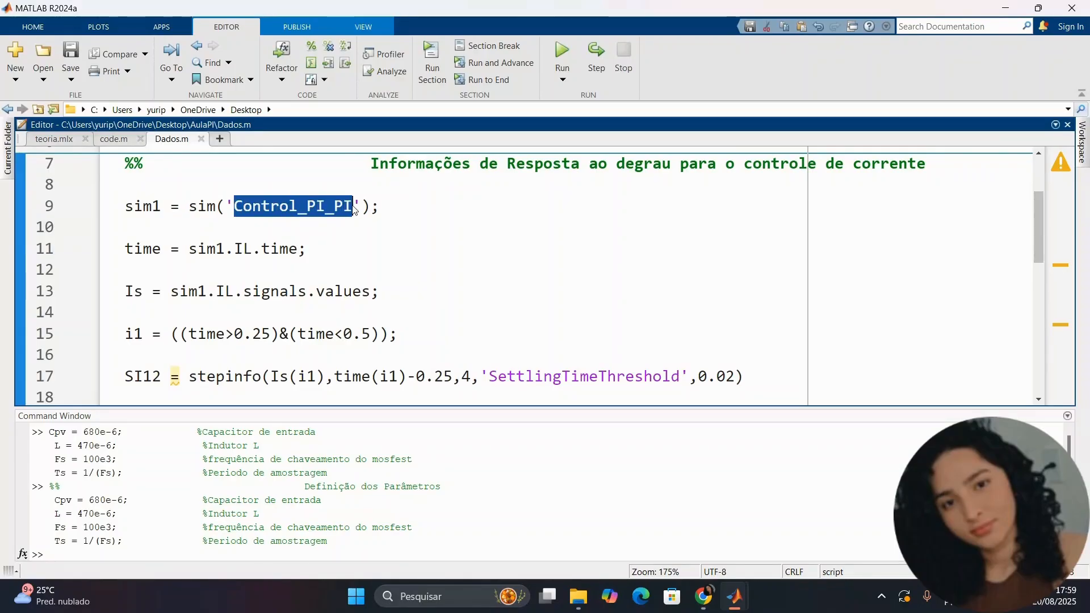
left_click(195, 255)
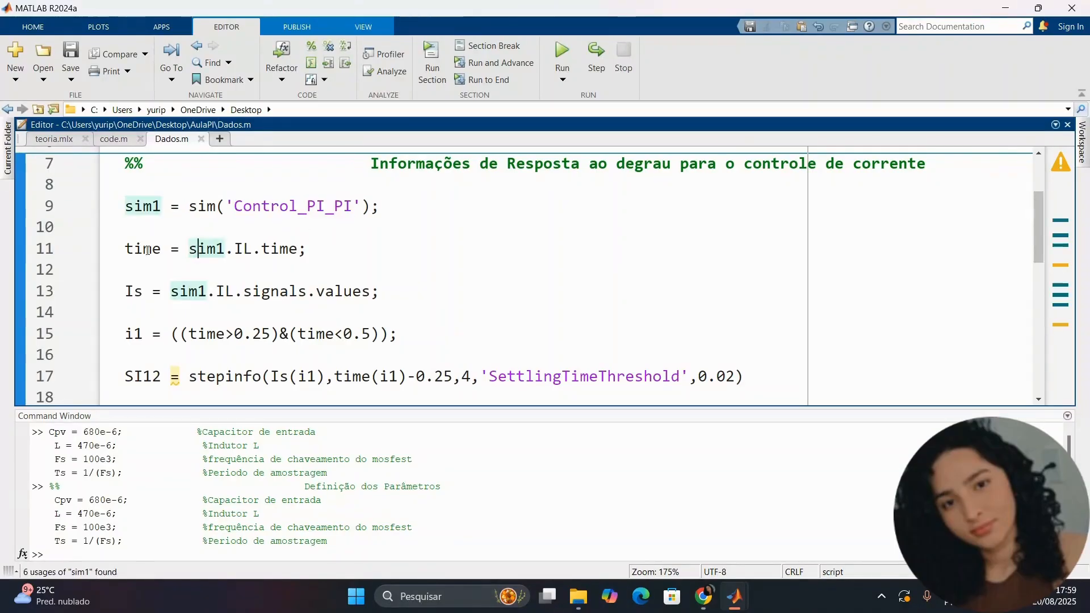
left_click_drag(125, 250, 309, 254)
left_click(197, 292)
left_click(352, 291)
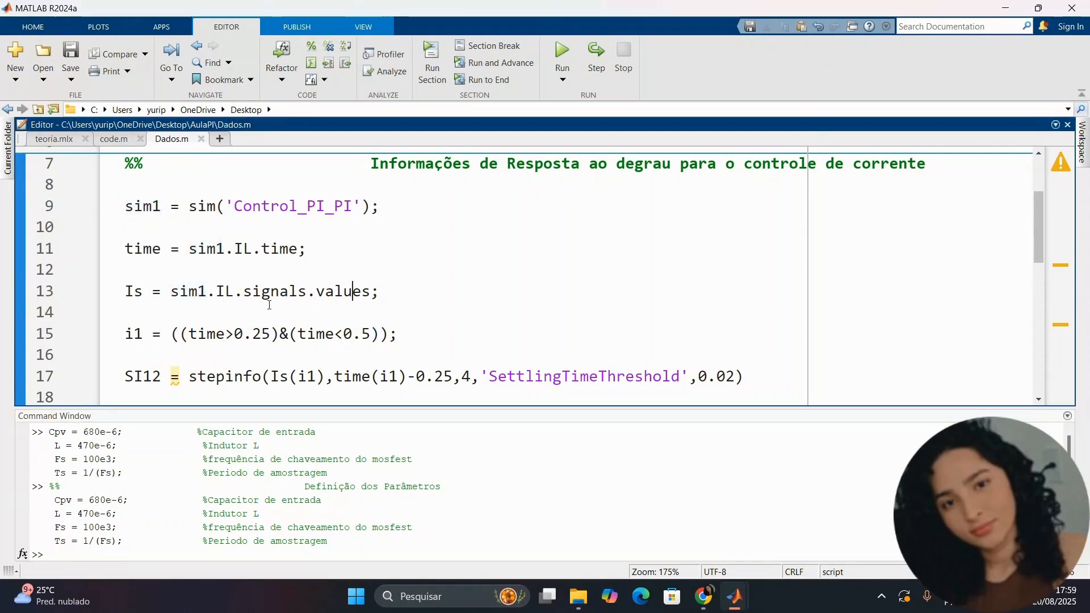
double_click(223, 292)
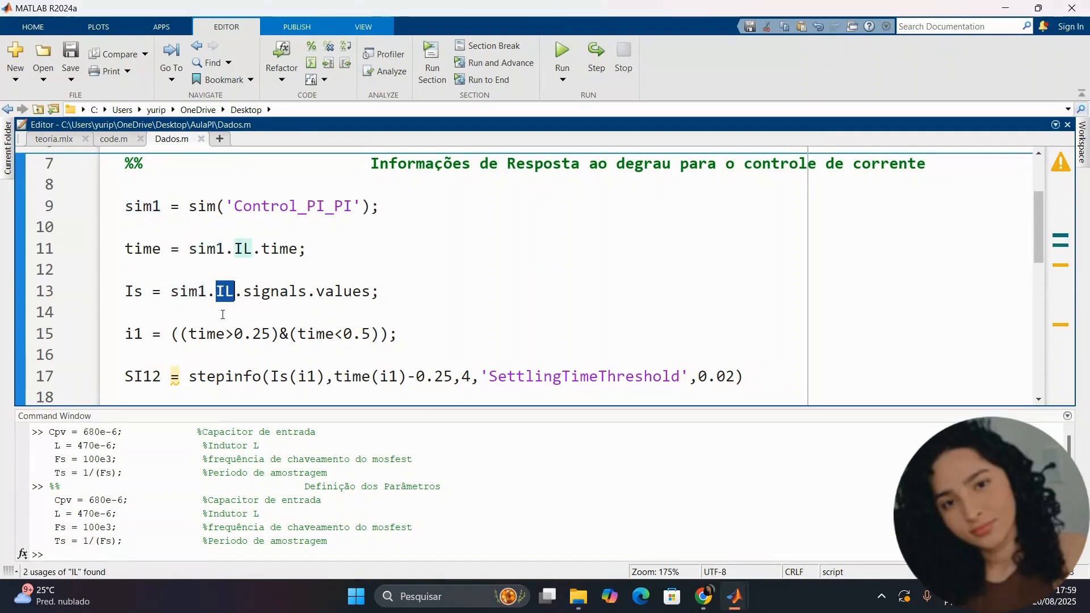
left_click(362, 335)
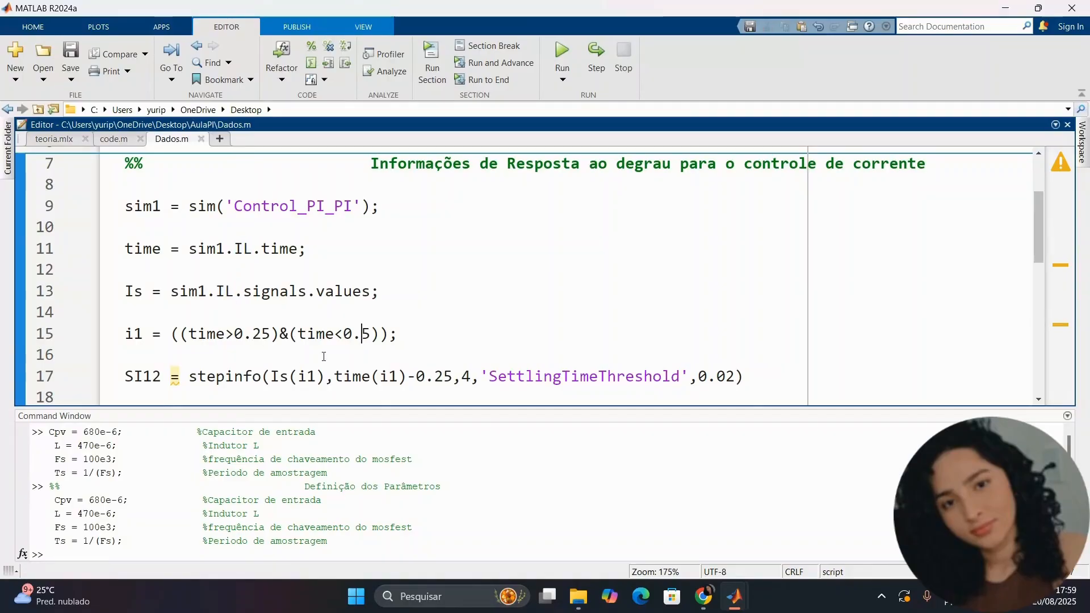
Evaluate the current step response section of Dados.m, from its heading on line 7 through the stepinfo call.
left_click(203, 376)
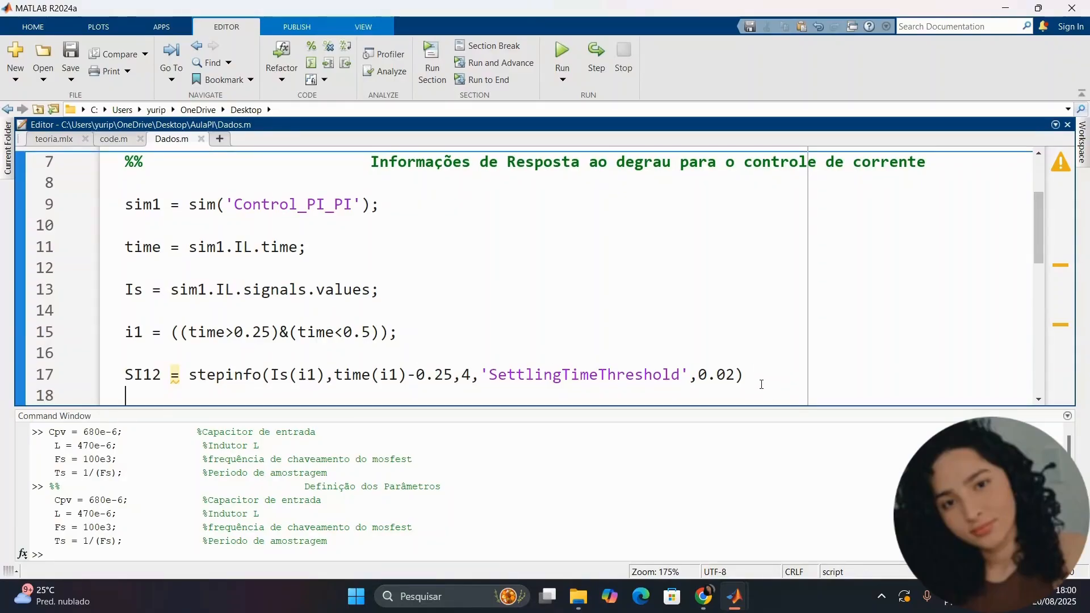
left_click_drag(746, 376, 125, 163)
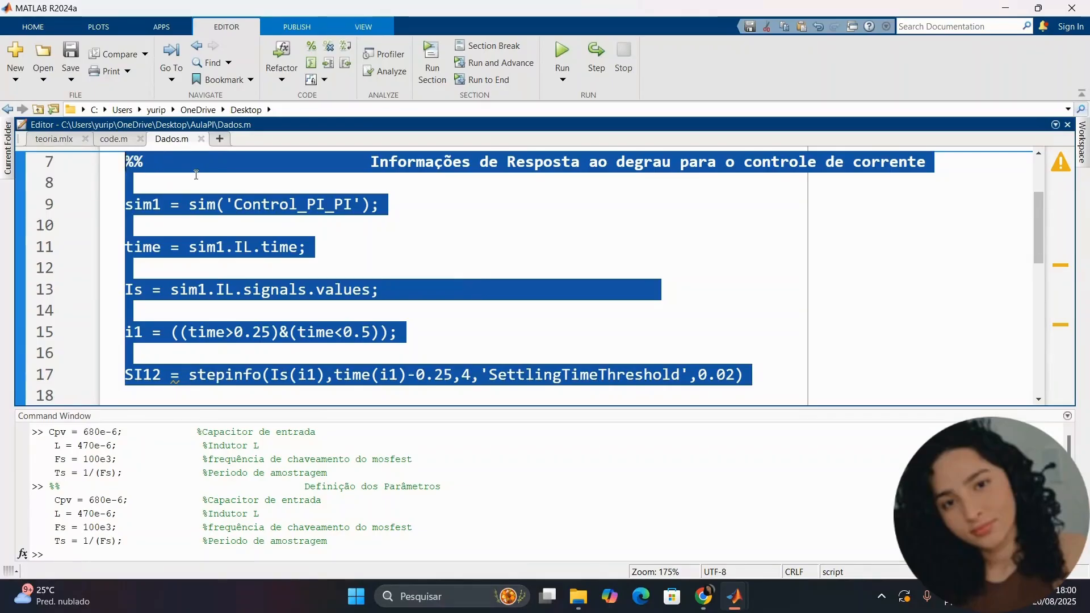
key("F9")
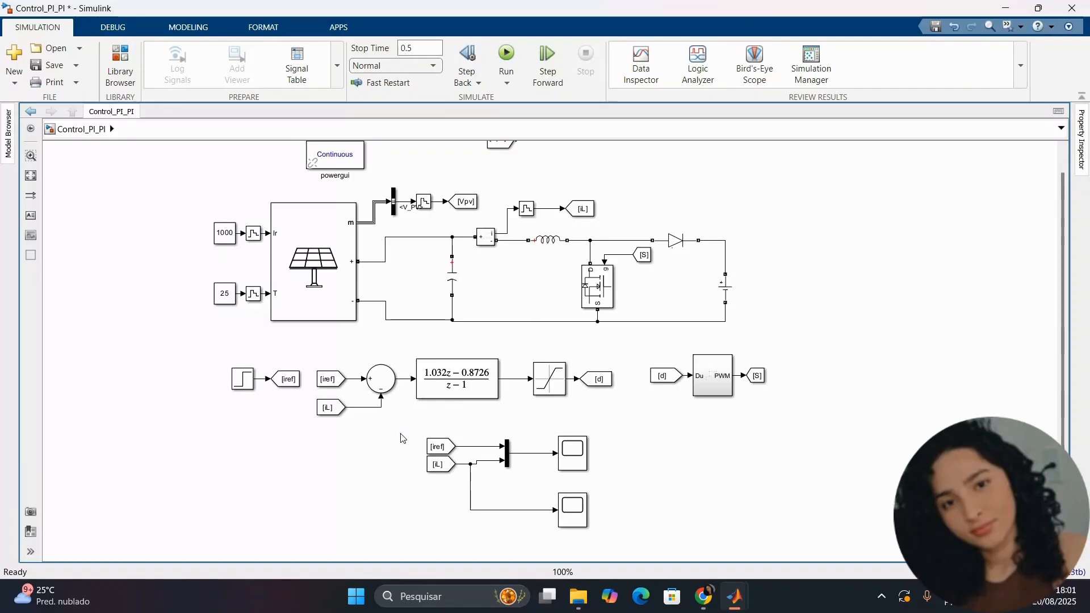
In the Simulink model, move the current control loop, PWM subsystem and both scopes to the right to free space beside the Step block.
left_click(371, 377)
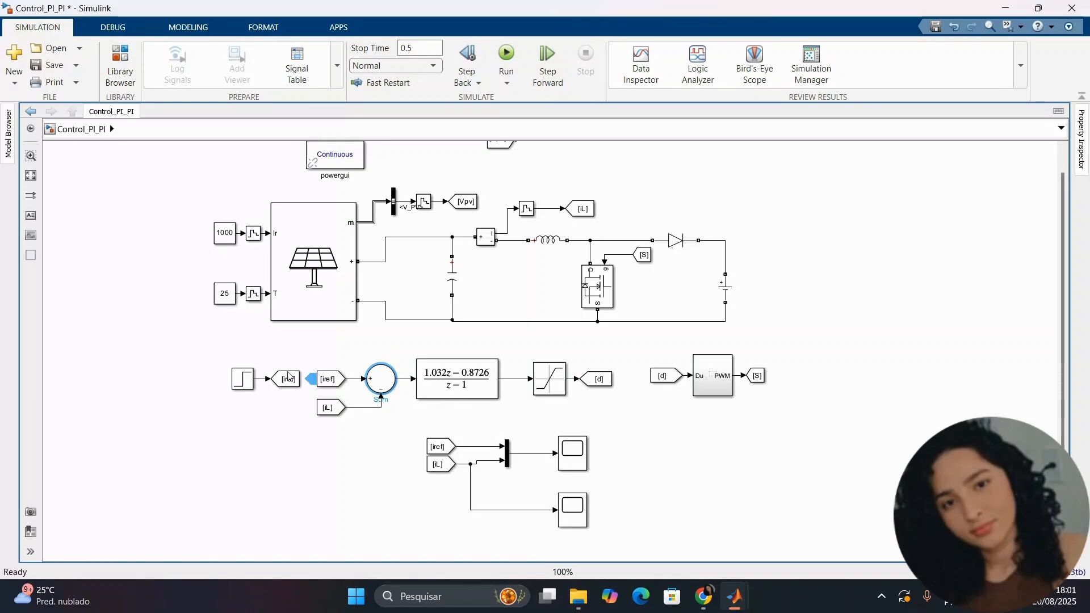
left_click_drag(215, 356, 340, 392)
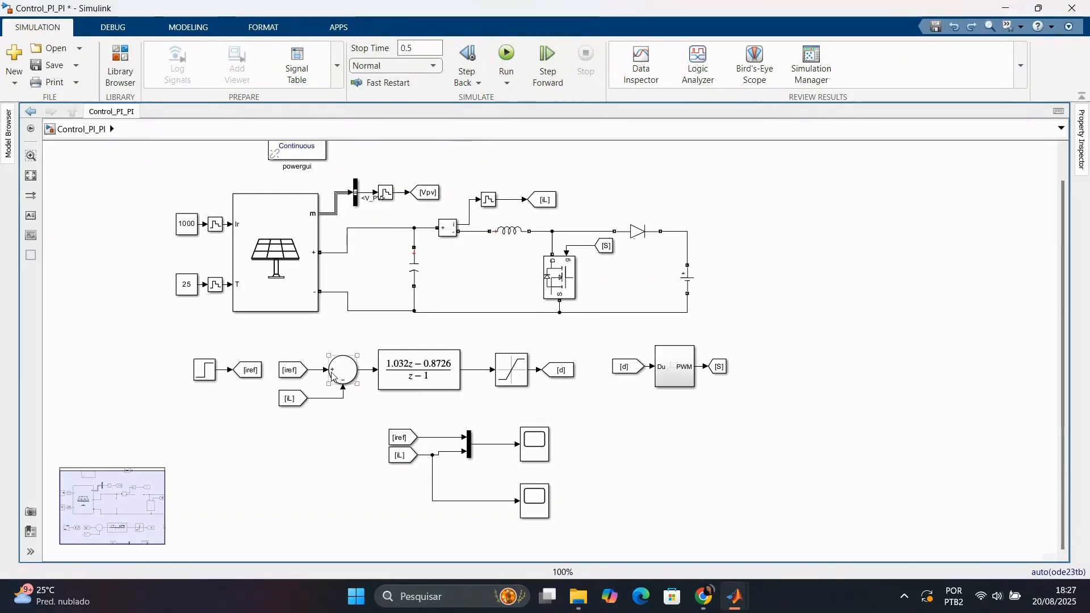
left_click_drag(276, 330, 747, 540)
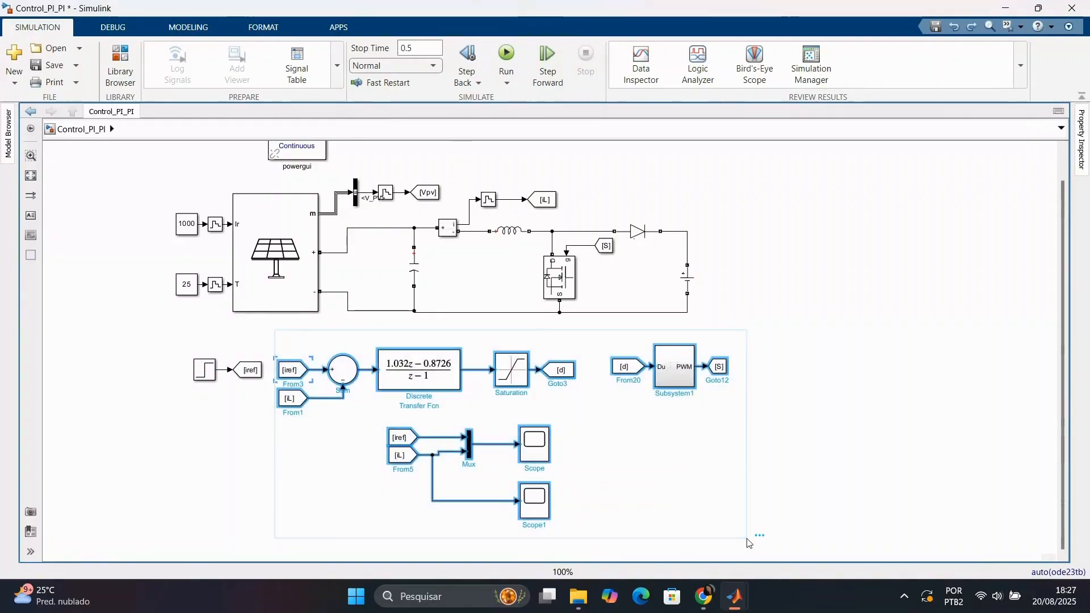
left_click_drag(676, 377, 872, 372)
left_click(374, 476)
Duplicate the Discrete Transfer Fcn, Sum and Saturation blocks of the current loop into the free area below the Step block, in a row.
left_click_drag(615, 366, 247, 442)
left_click_drag(538, 362, 145, 433)
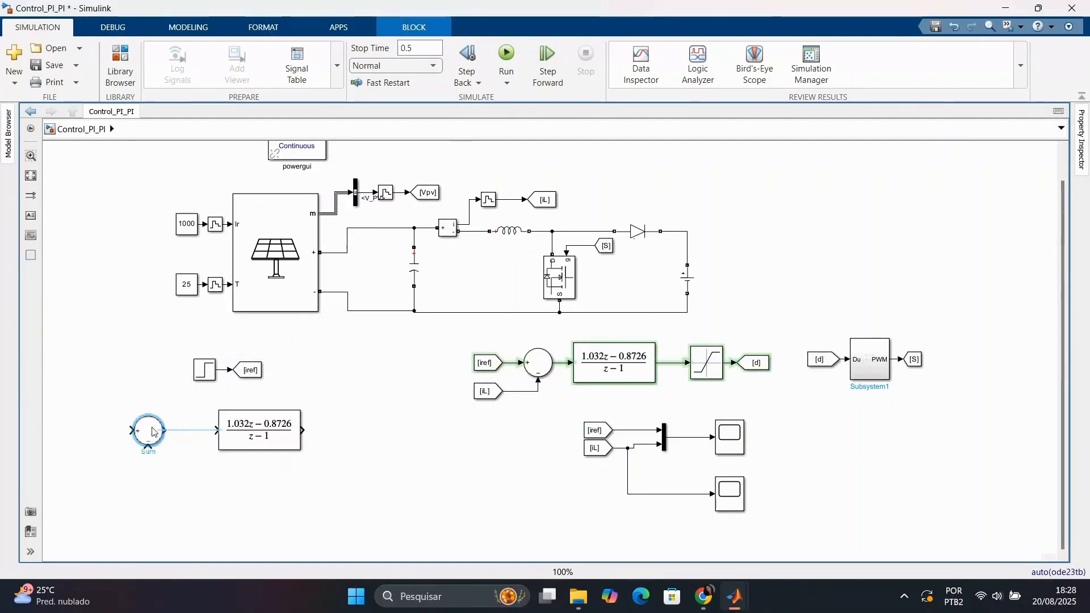
left_click(706, 363)
left_click_drag(706, 363, 374, 429)
left_click(180, 345)
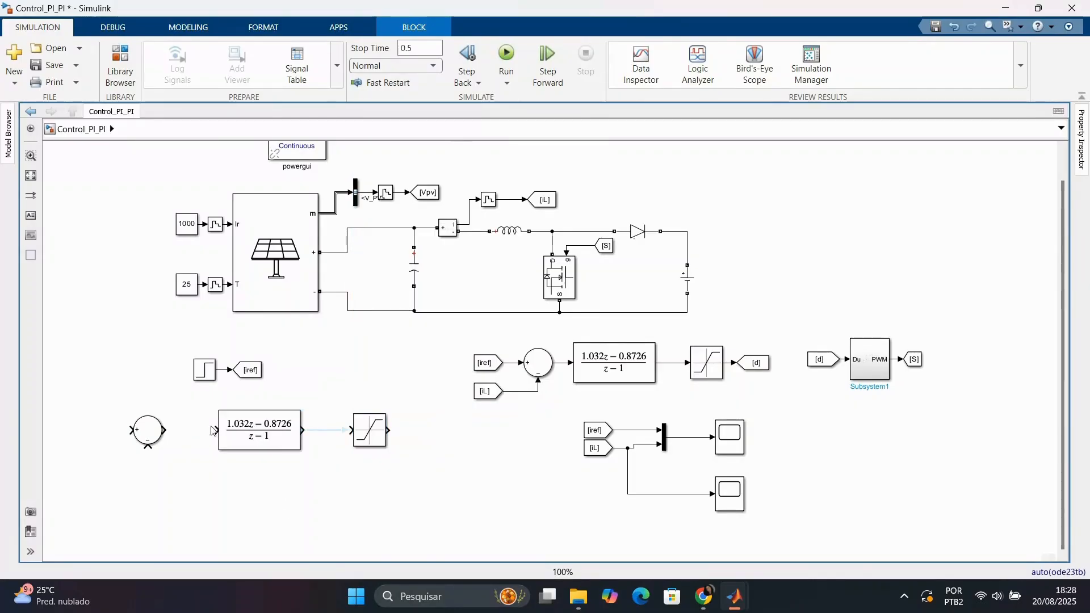
Move the Step block and its [iref] Goto up and left, above the copied Sum block.
left_click_drag(169, 332, 289, 405)
left_click_drag(206, 376, 92, 353)
left_click(204, 353)
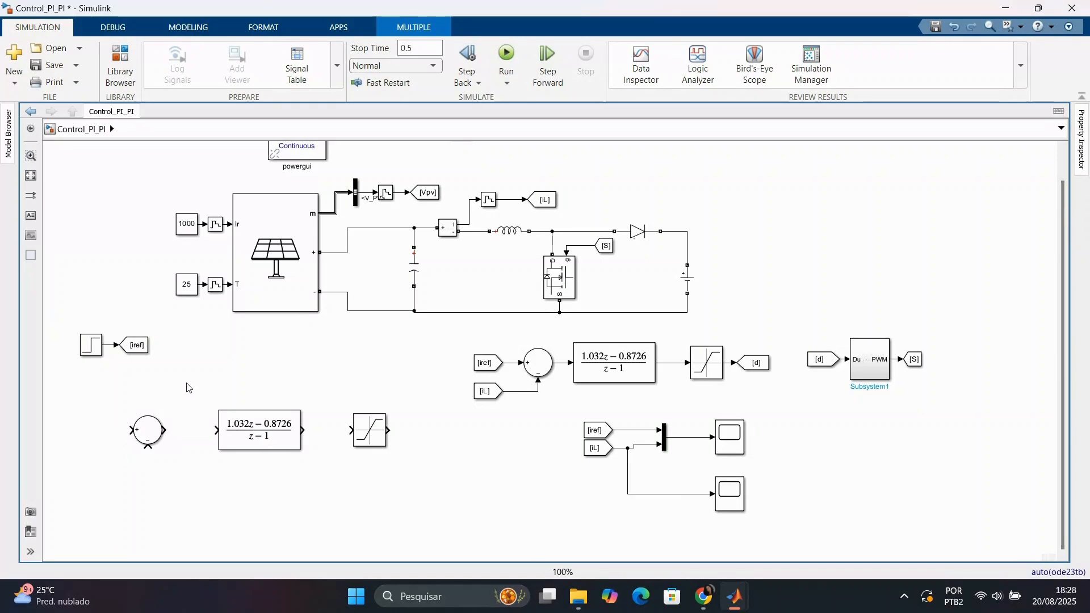
double_click(223, 397)
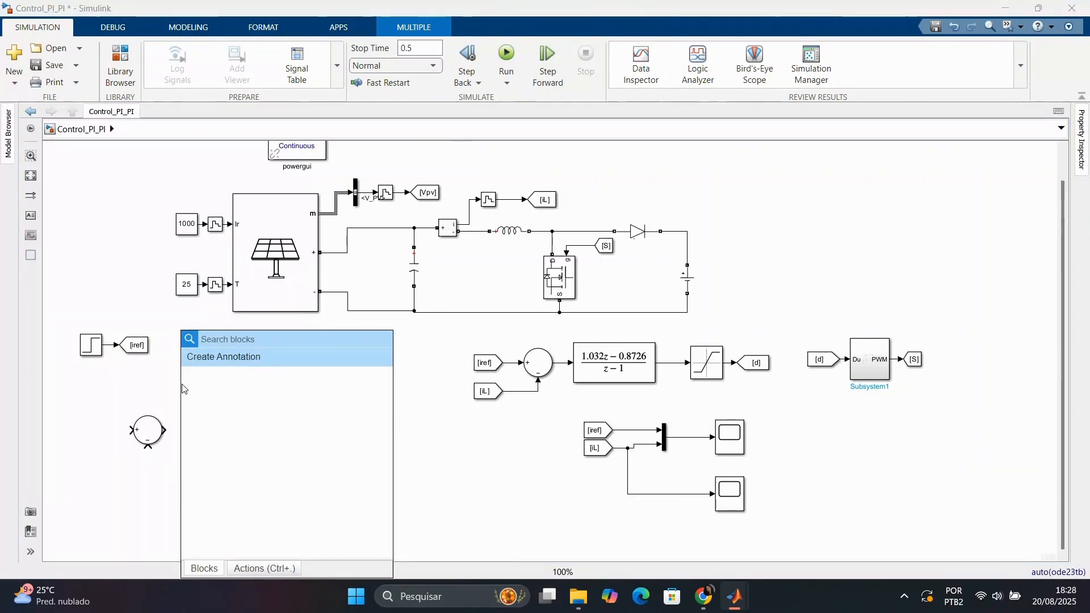
left_click(162, 390)
Create a From block for the [Vpv] signal and connect it to the positive input of the copied Sum block.
left_click(310, 301)
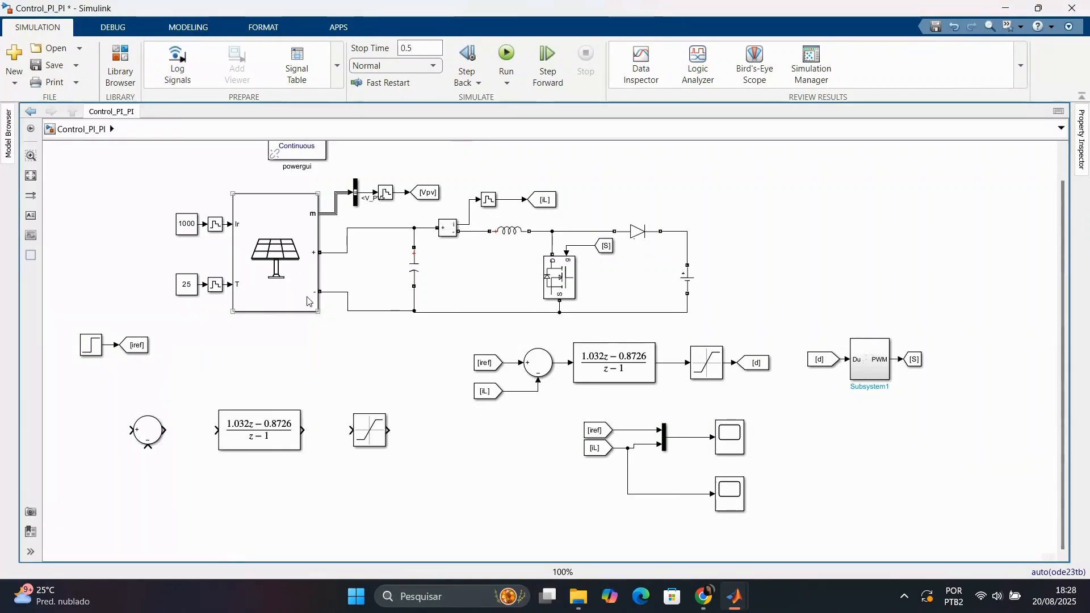
scroll(311, 299, "down", 2)
left_click_drag(432, 163, 137, 407)
scroll(138, 407, "up", 5)
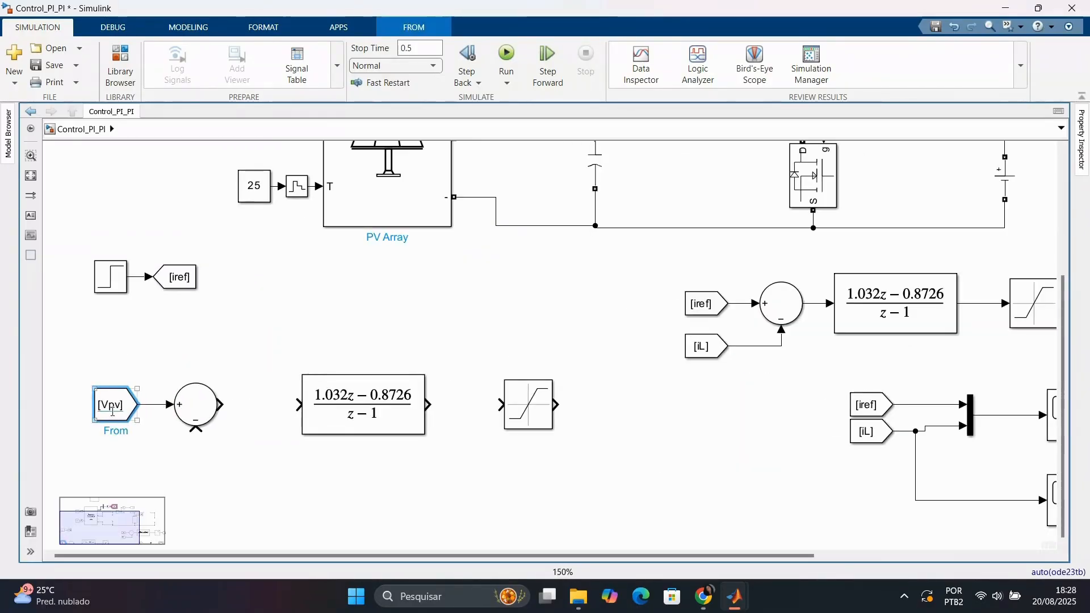
left_click_drag(94, 421, 118, 404)
left_click(182, 363)
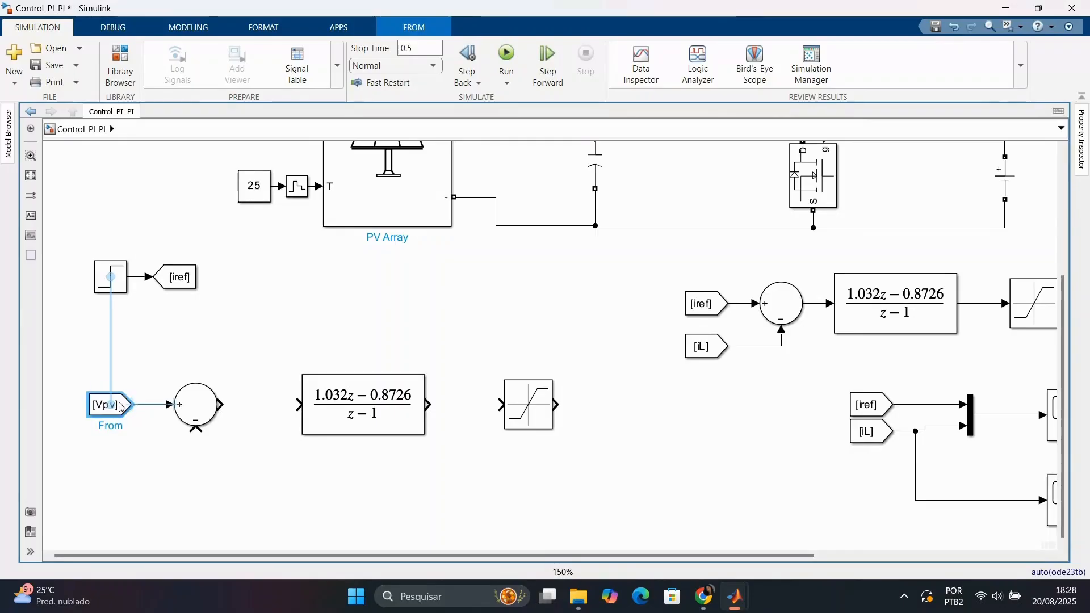
left_click(178, 356)
Add a From block with the tag Vref and connect it to the negative input of the copied Sum block.
double_click(218, 327)
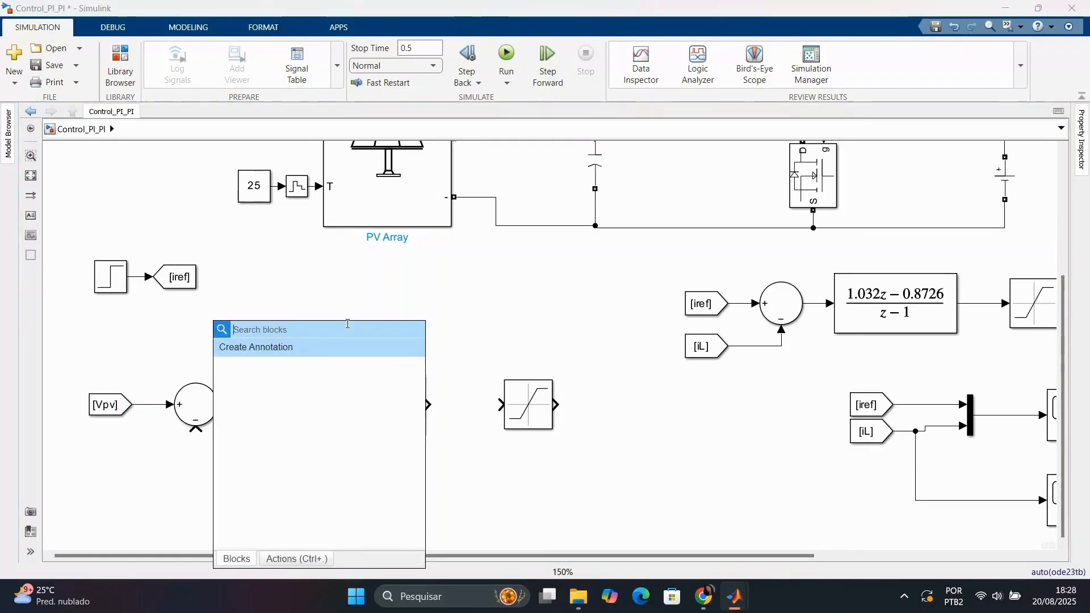
type("Fr")
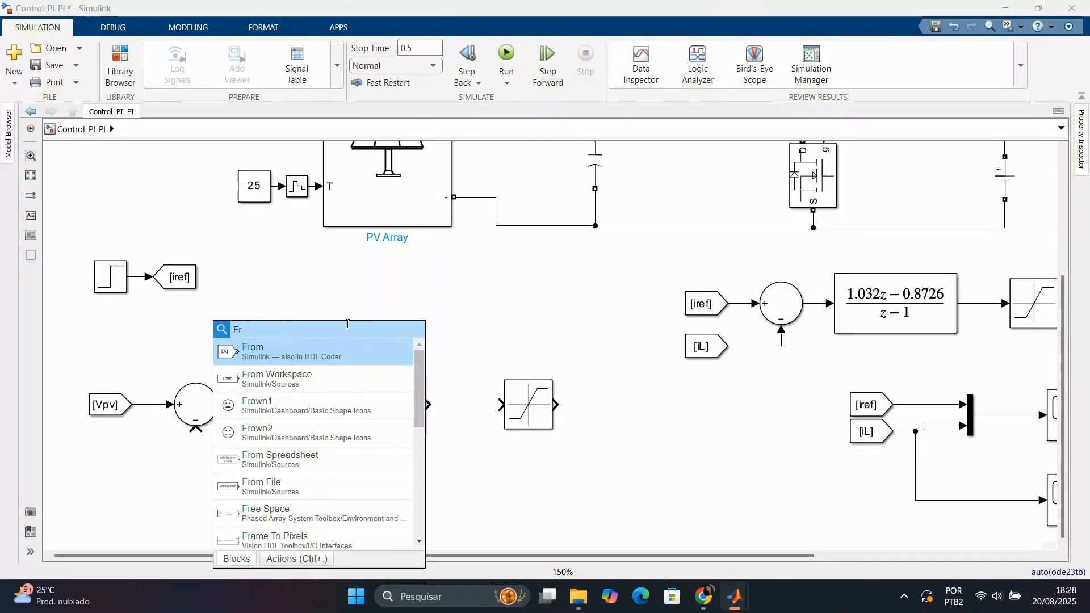
left_click(321, 350)
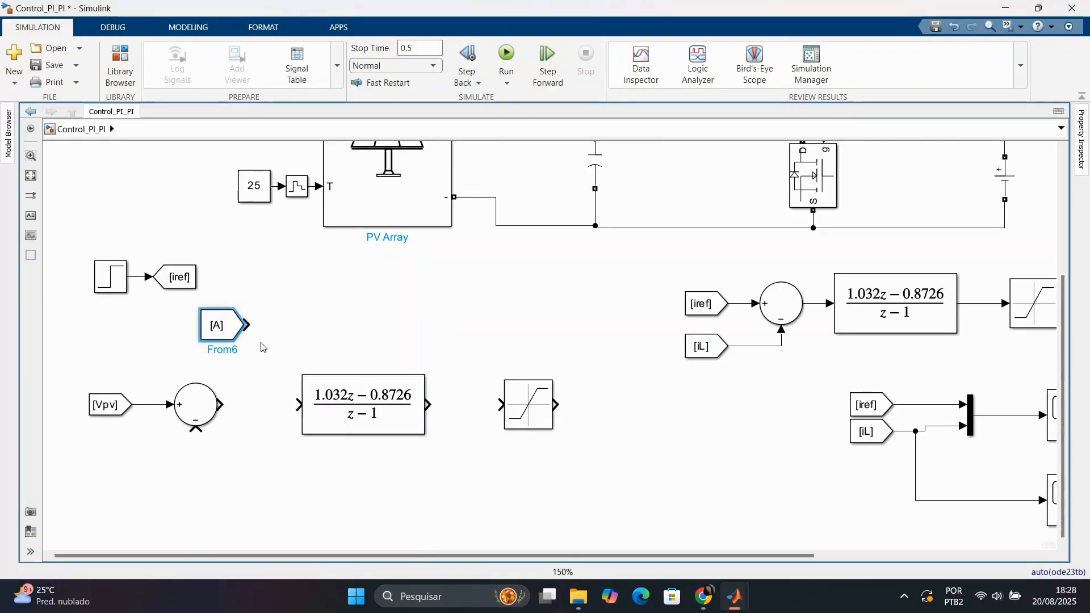
mouse_move(224, 335)
left_mouse_down()
mouse_move(161, 463)
mouse_move(135, 467)
mouse_move(197, 433)
left_mouse_up()
double_click(135, 453)
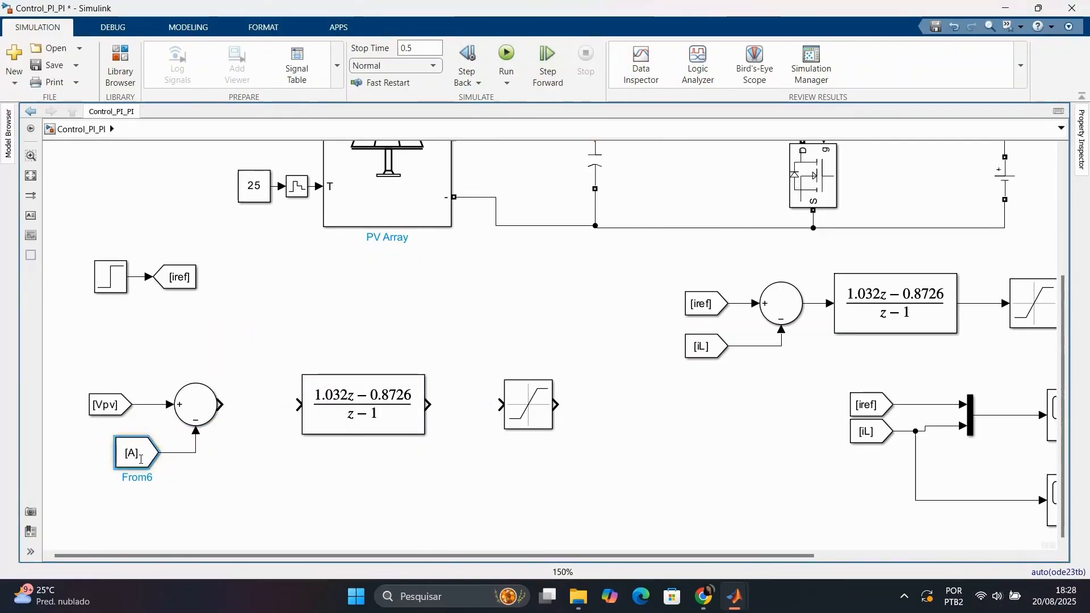
double_click(240, 471)
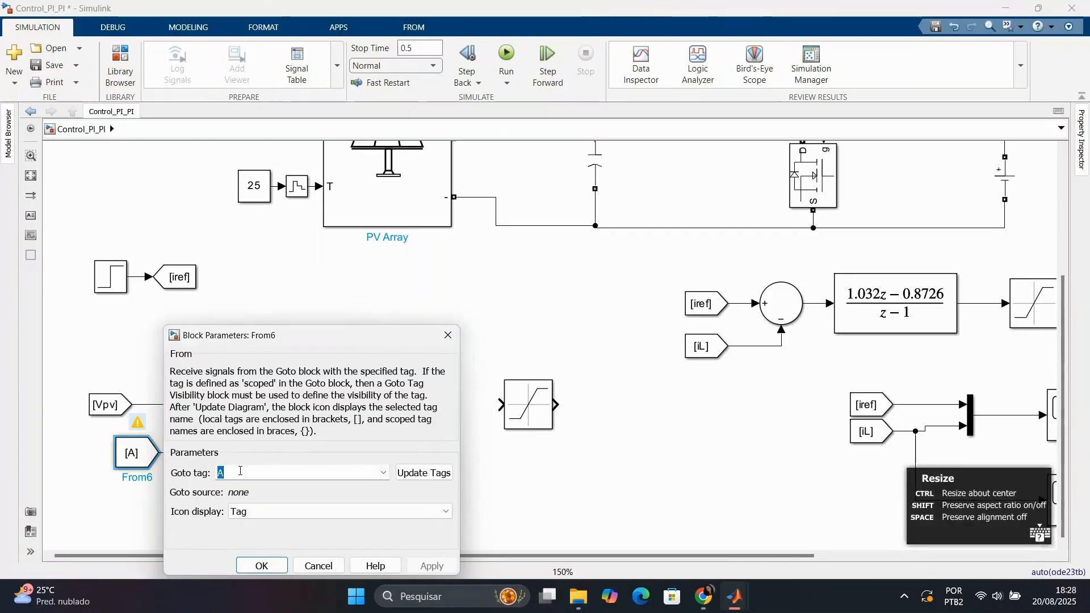
type("Vref")
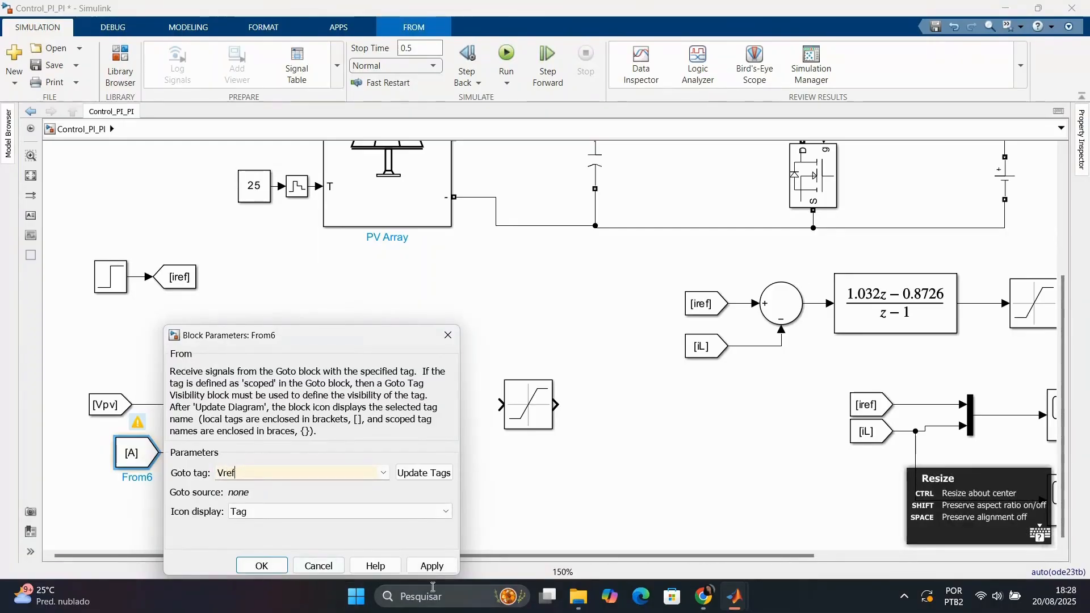
left_click(431, 565)
left_click(259, 573)
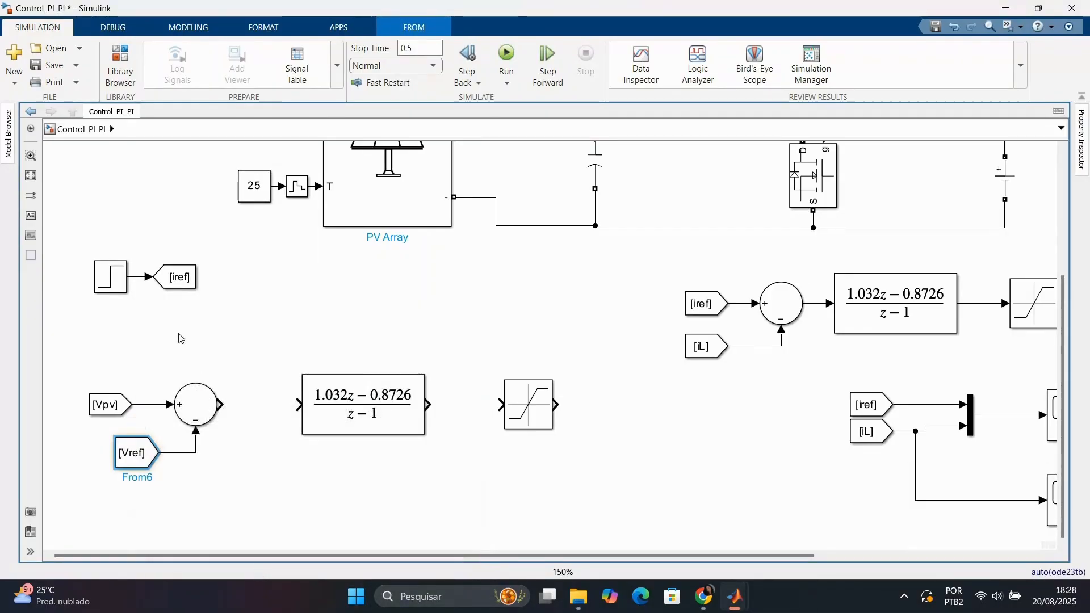
Change the tag of the Goto block fed by the Step block to Vref.
left_click(183, 285)
double_click(183, 286)
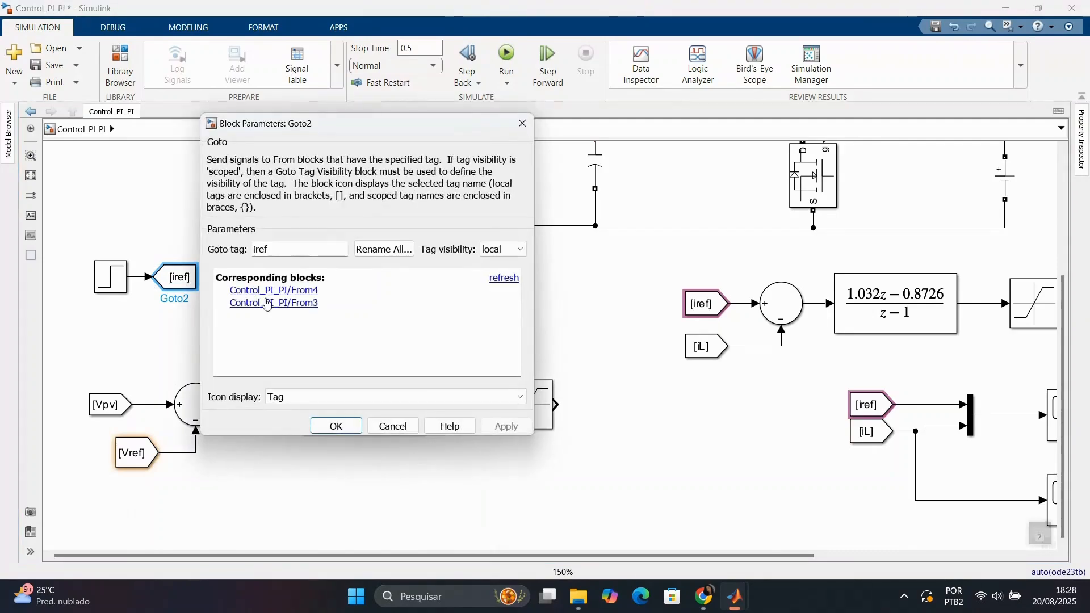
type("Vr")
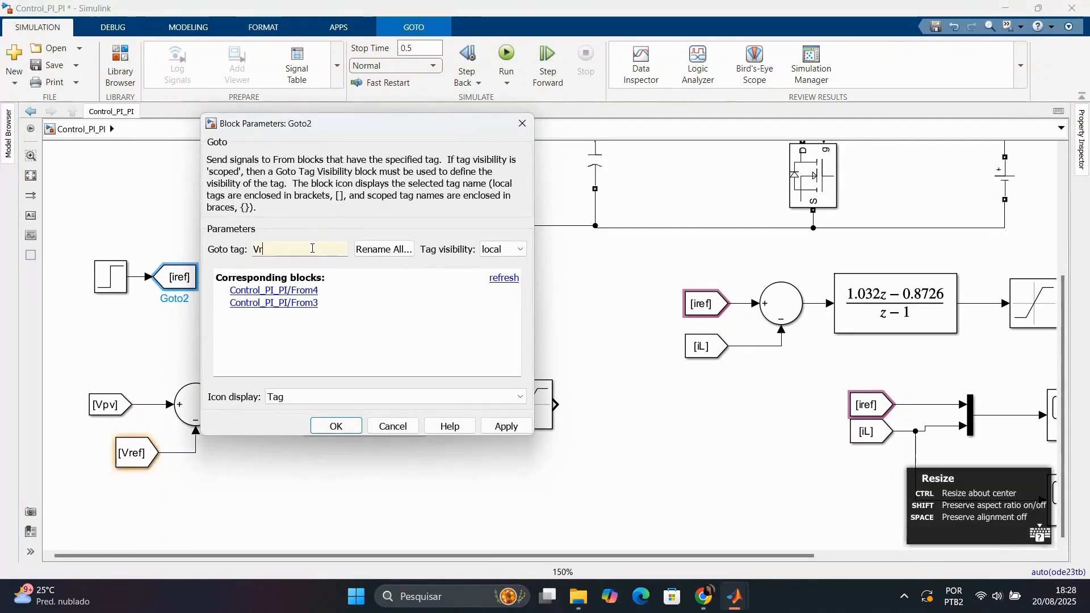
left_click(506, 426)
left_click(336, 427)
Set the Step block's initial value to 6 and its final value to 7.
double_click(122, 277)
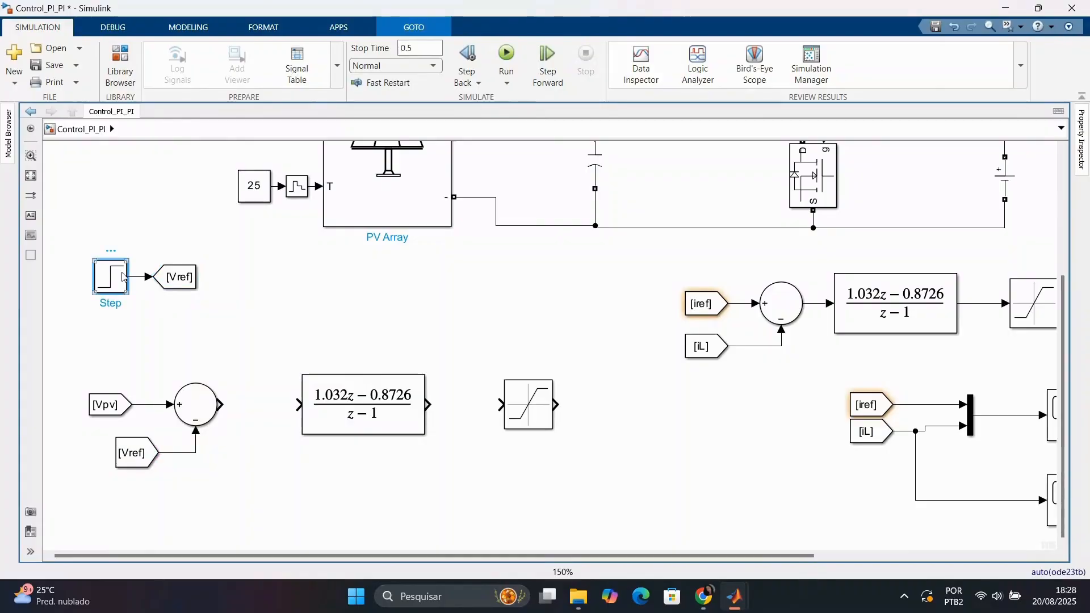
double_click(170, 261)
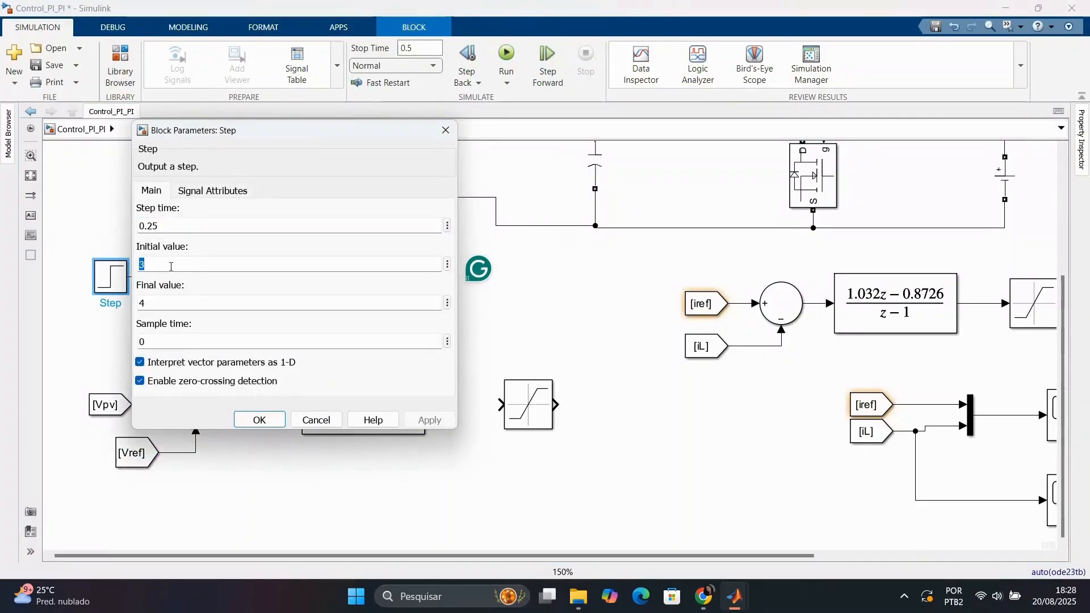
type("6")
double_click(191, 307)
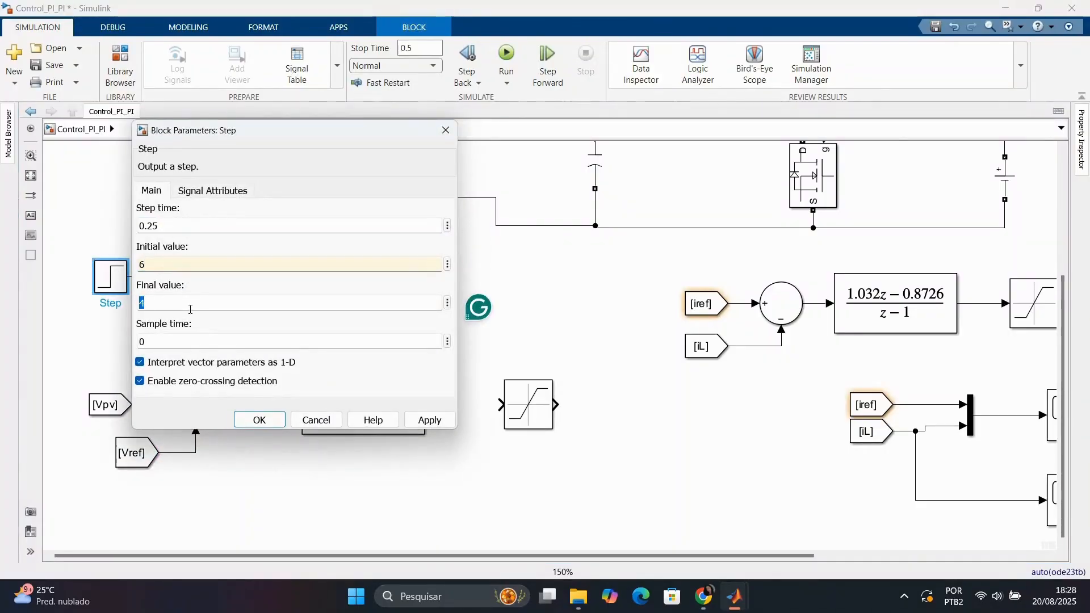
type("7")
left_click(440, 425)
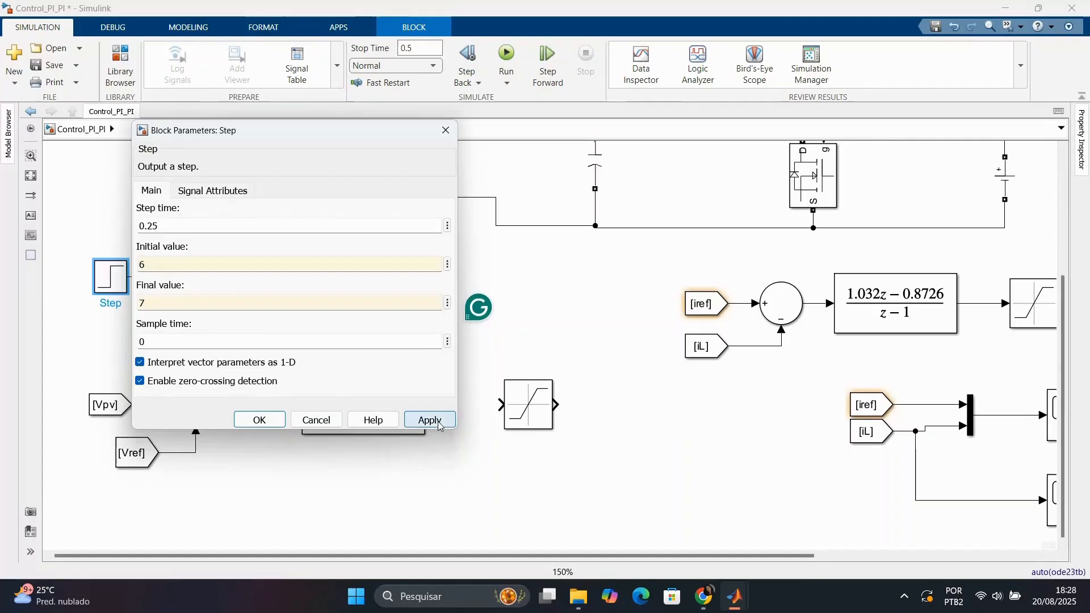
left_click(260, 420)
left_click(263, 318)
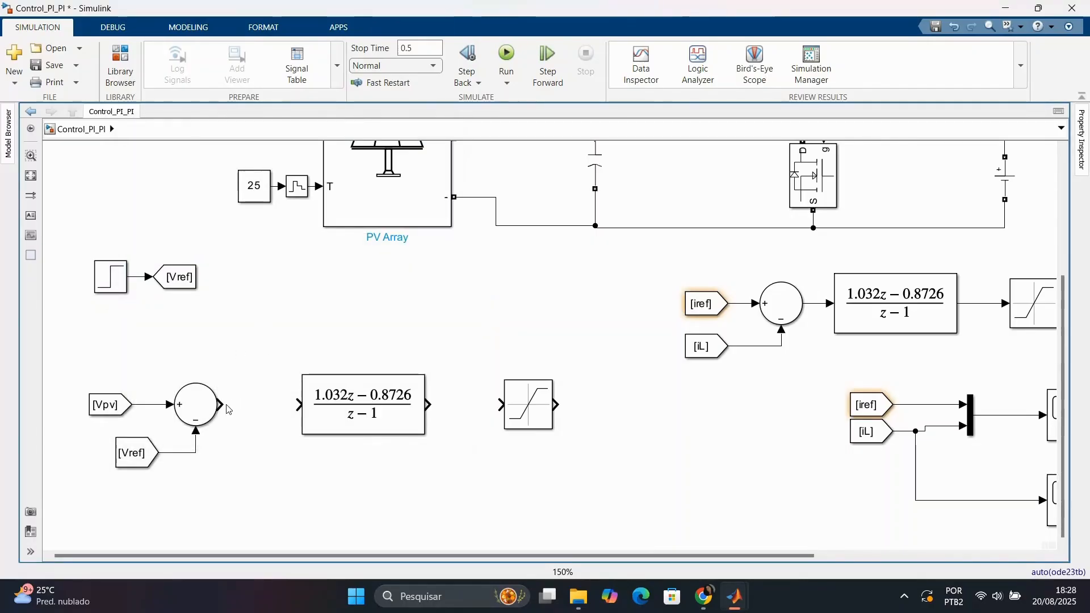
Connect the copied Sum block to the copied Discrete Transfer Fcn and enter 1.994 and -1.969 as its leading numerator coefficients.
left_click_drag(224, 405, 299, 405)
double_click(356, 416)
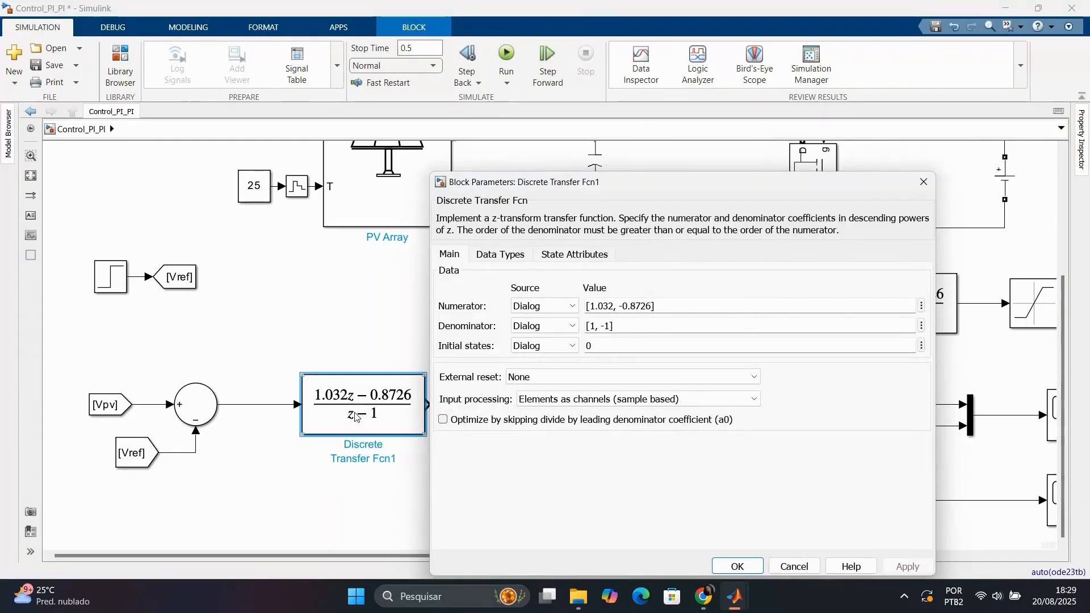
left_click(618, 308)
key("BackSpace")
key("BackSpace")
key("BackSpace")
key("BackSpace")
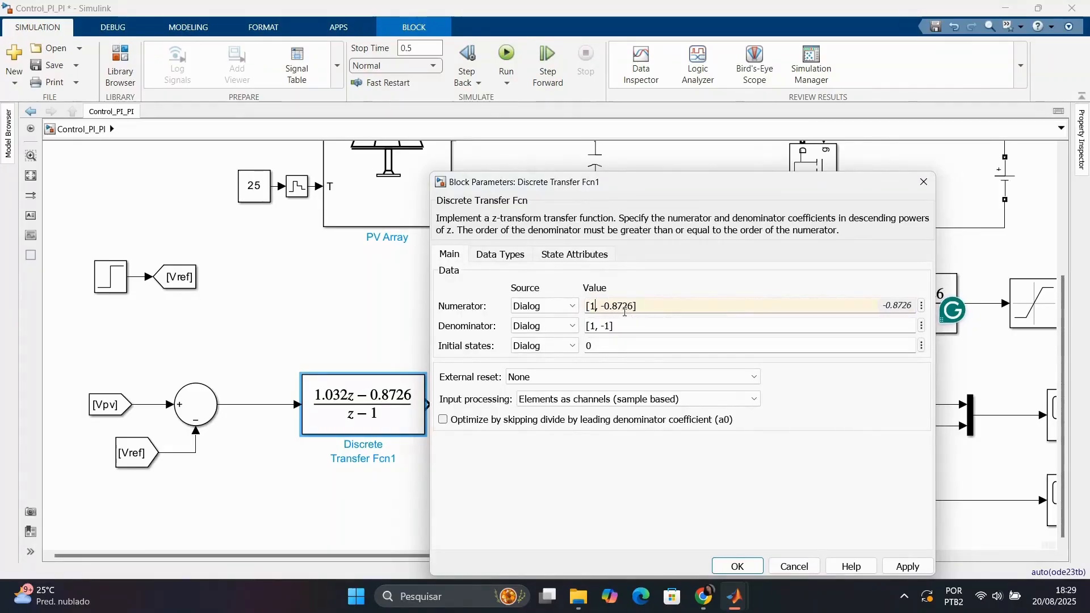
type(".")
type("994")
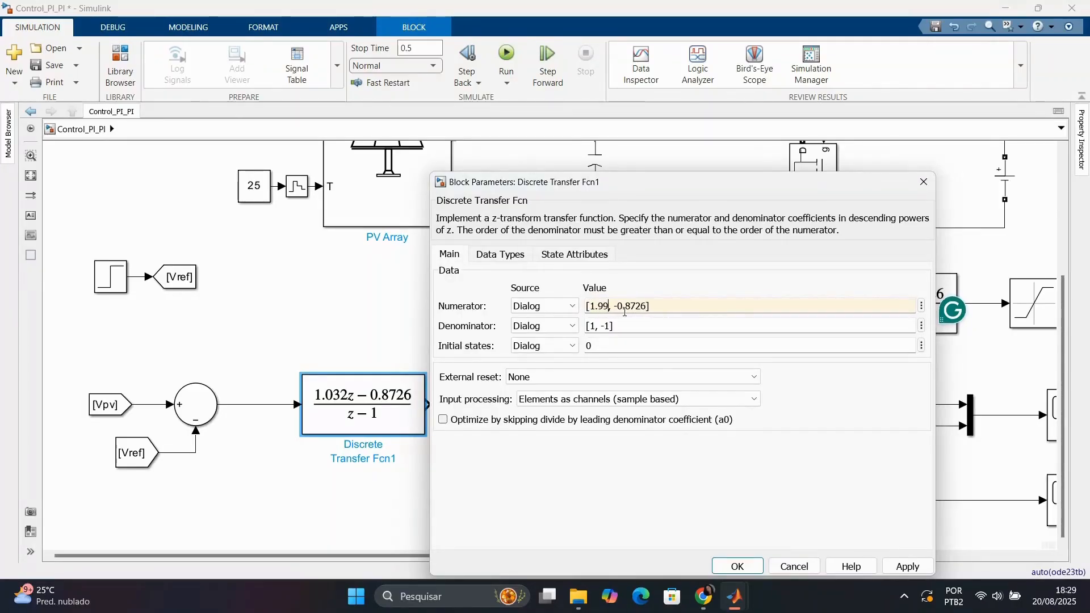
type(" -")
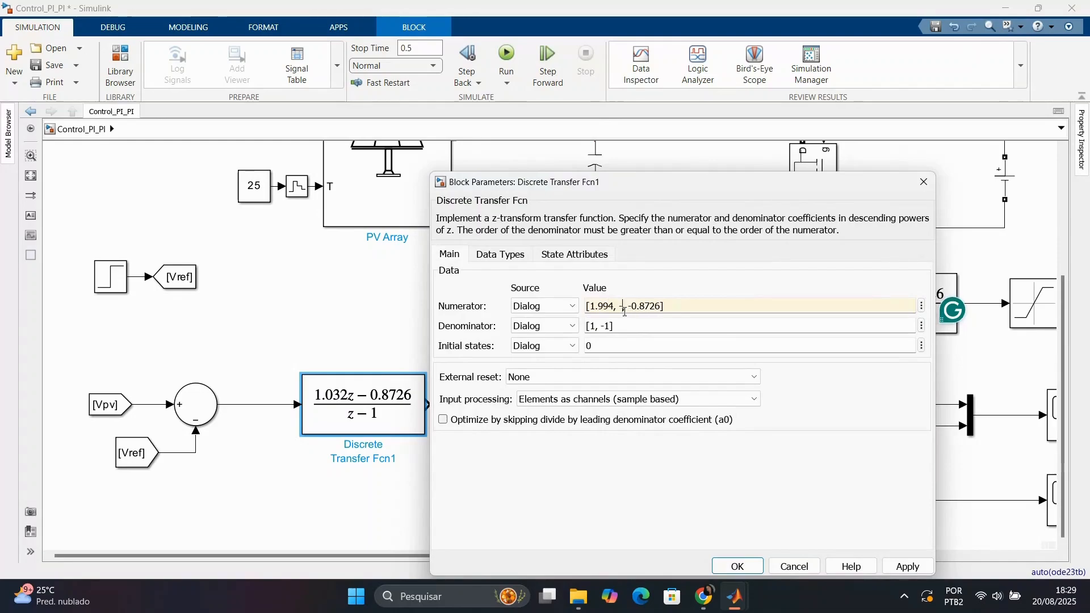
type("1,")
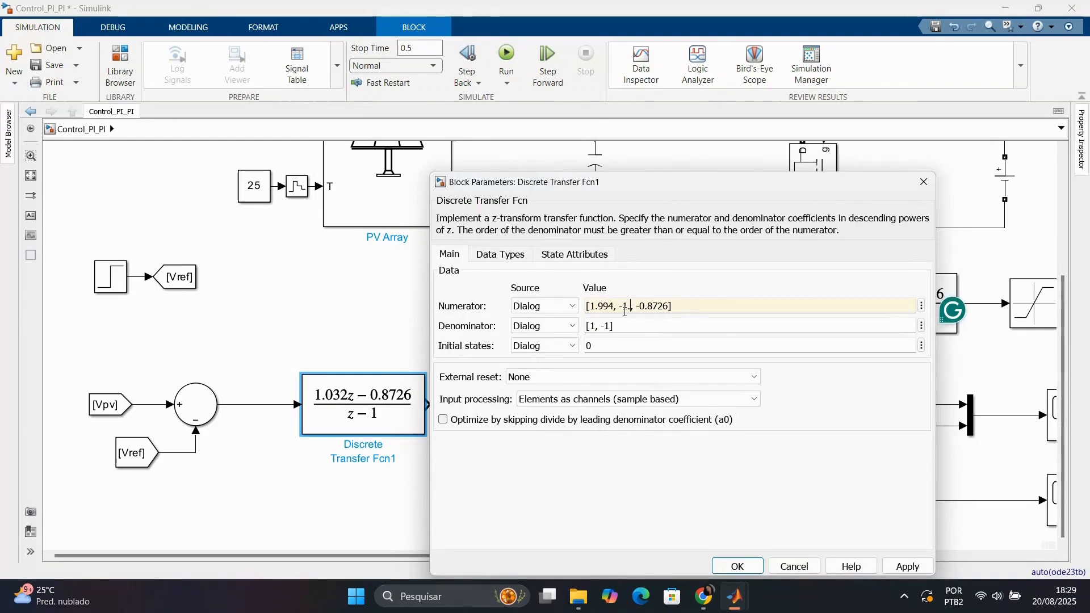
type("96")
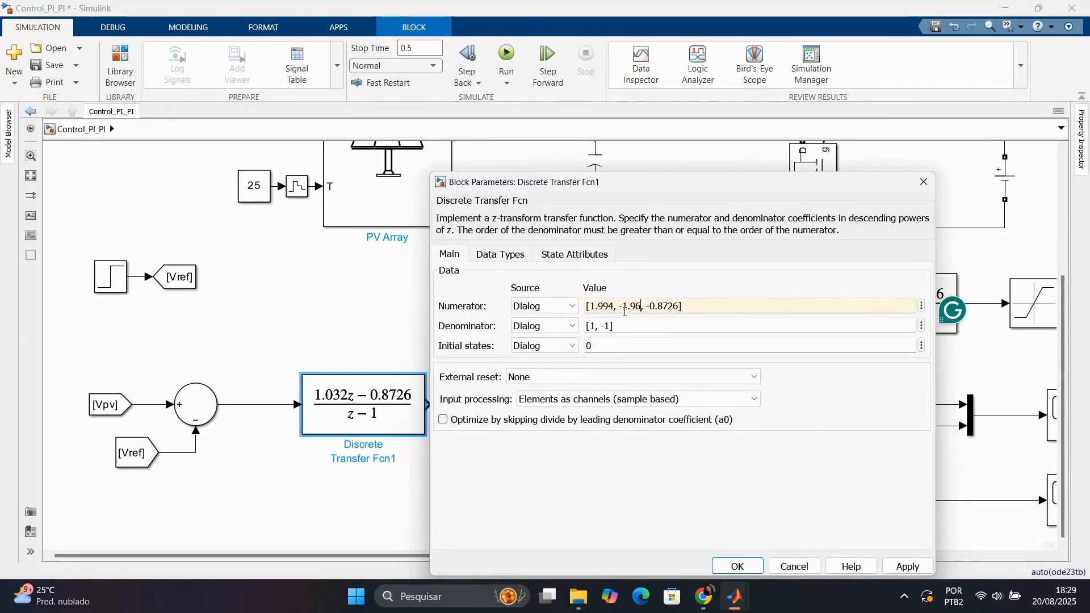
type("9")
key("Tab")
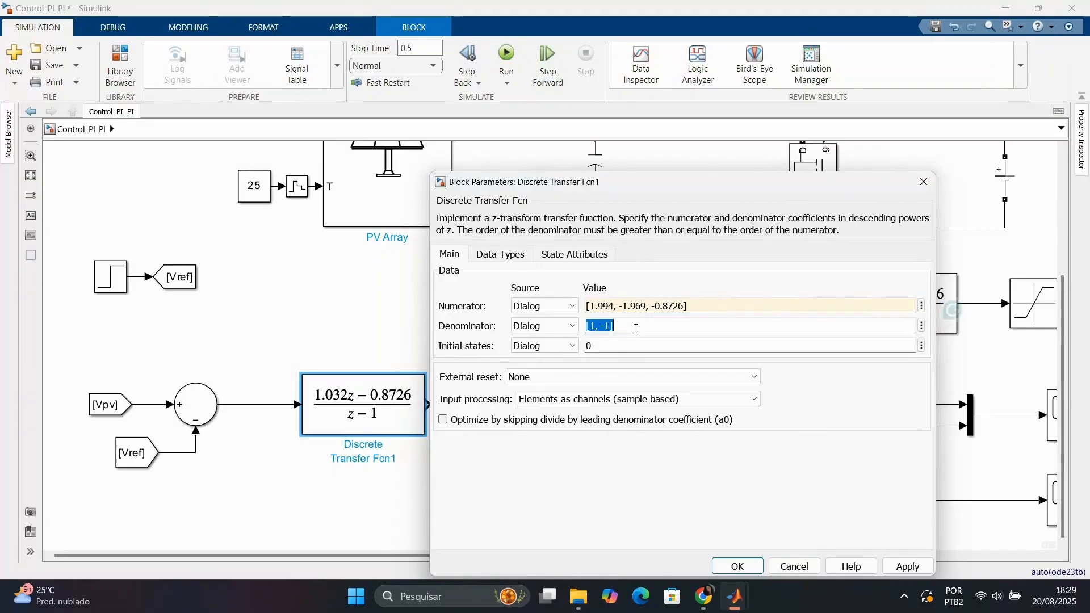
Remove the leftover -0.8726 coefficient and apply [1.994, -1.969] as the copied Discrete Transfer Fcn's numerator.
left_click_drag(716, 186, 681, 122)
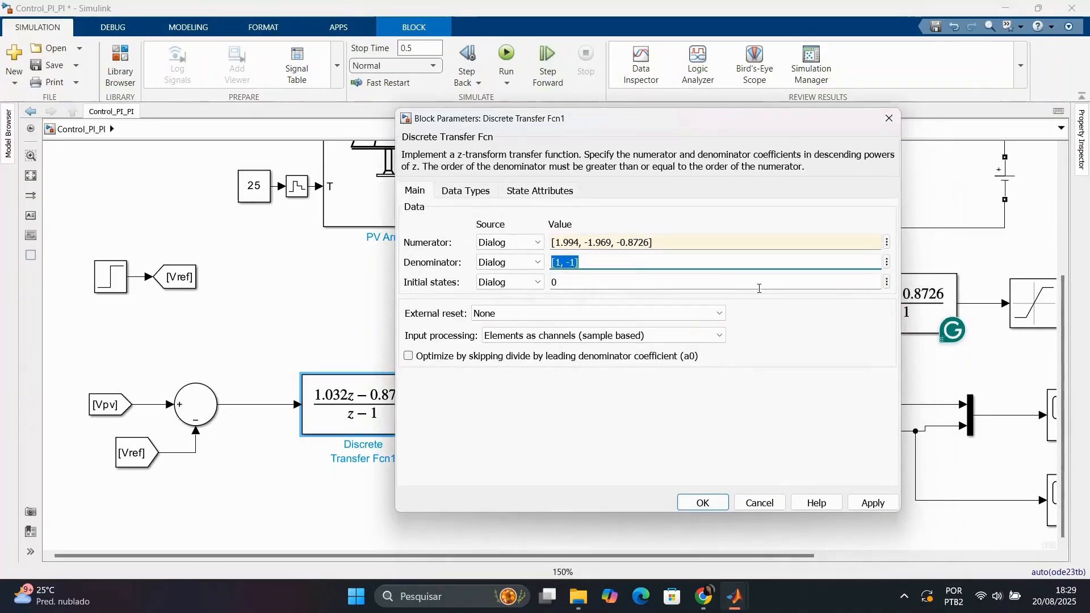
left_click(878, 506)
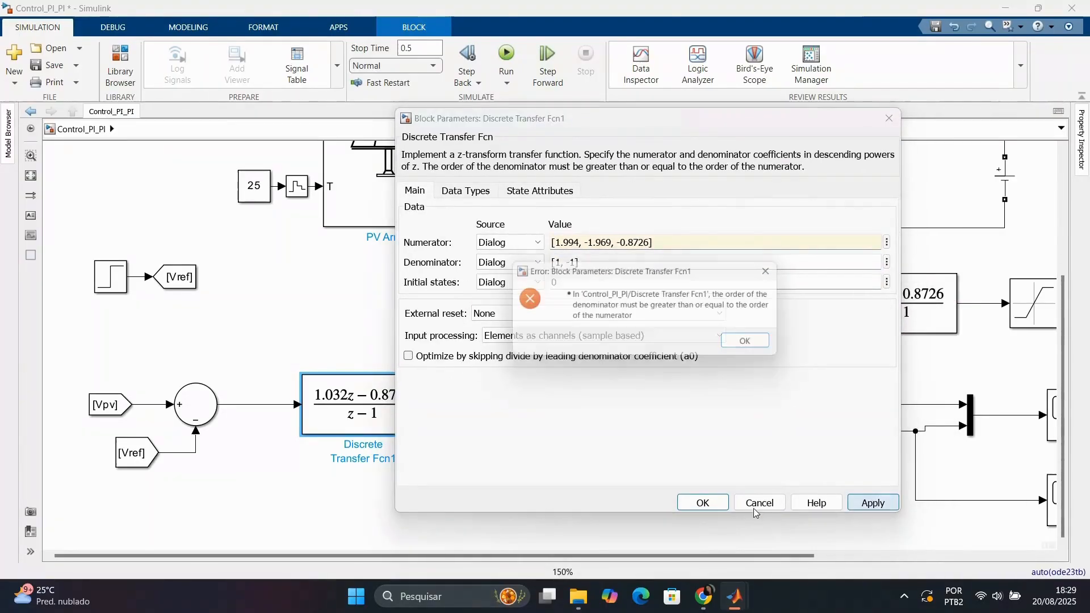
left_click(757, 346)
triple_click(612, 244)
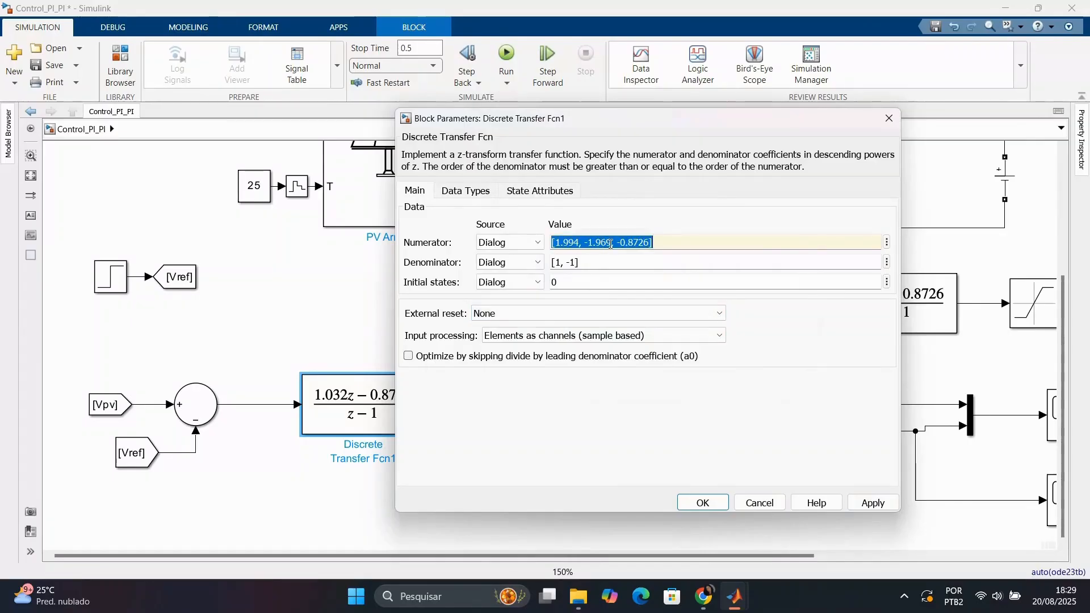
left_click(614, 245)
left_click_drag(613, 243, 645, 245)
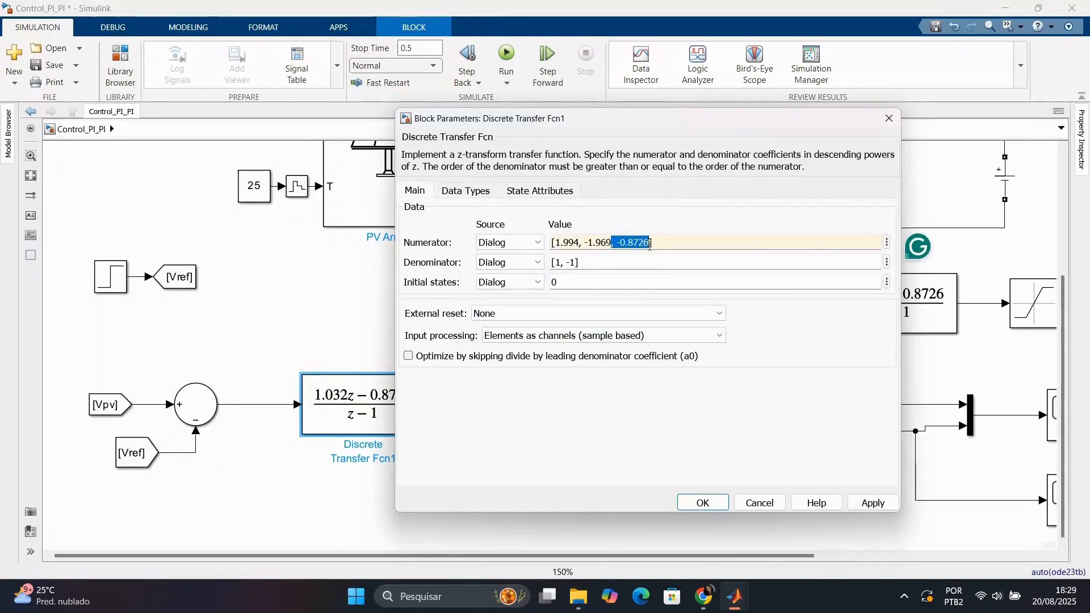
key("BackSpace")
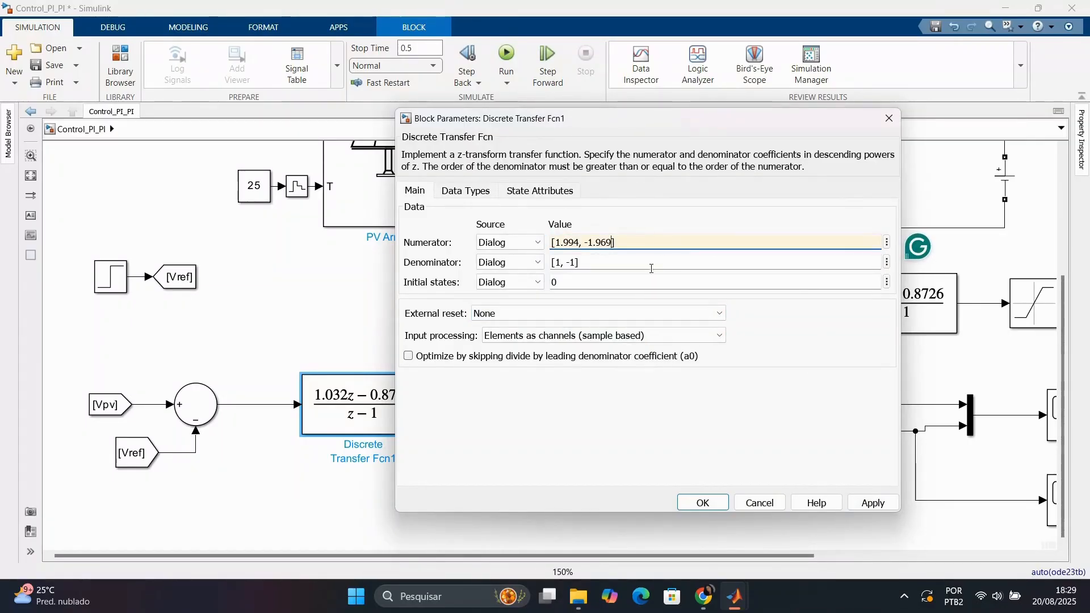
left_click(873, 502)
left_click(703, 503)
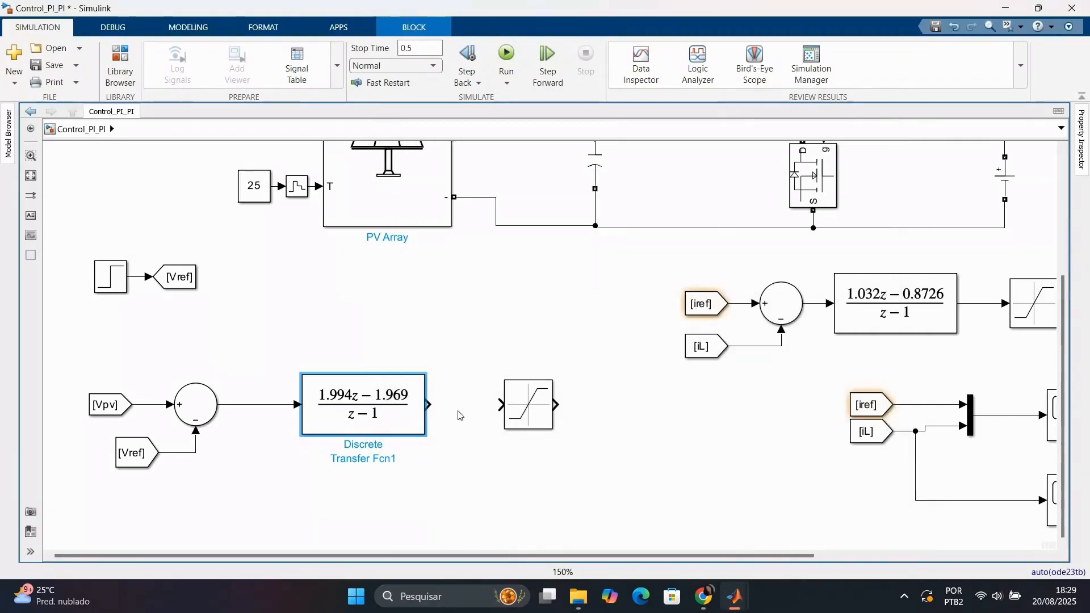
Connect the voltage loop's Discrete Transfer Fcn to the copied Saturation block and set that block's upper limit to 5.2.
left_click(454, 383)
left_click_drag(495, 405, 499, 405)
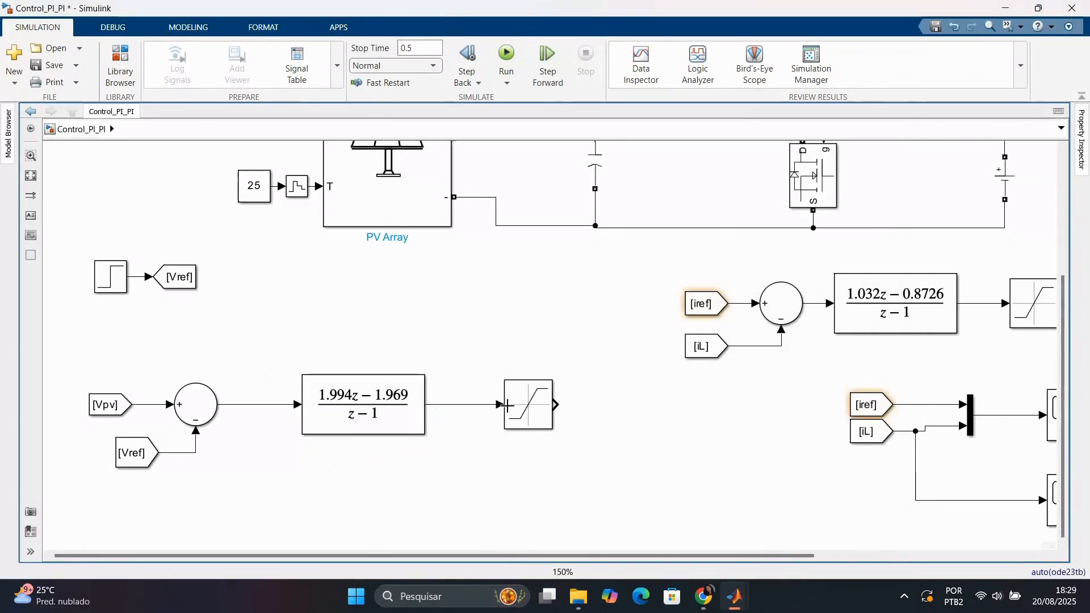
double_click(526, 409)
double_click(591, 433)
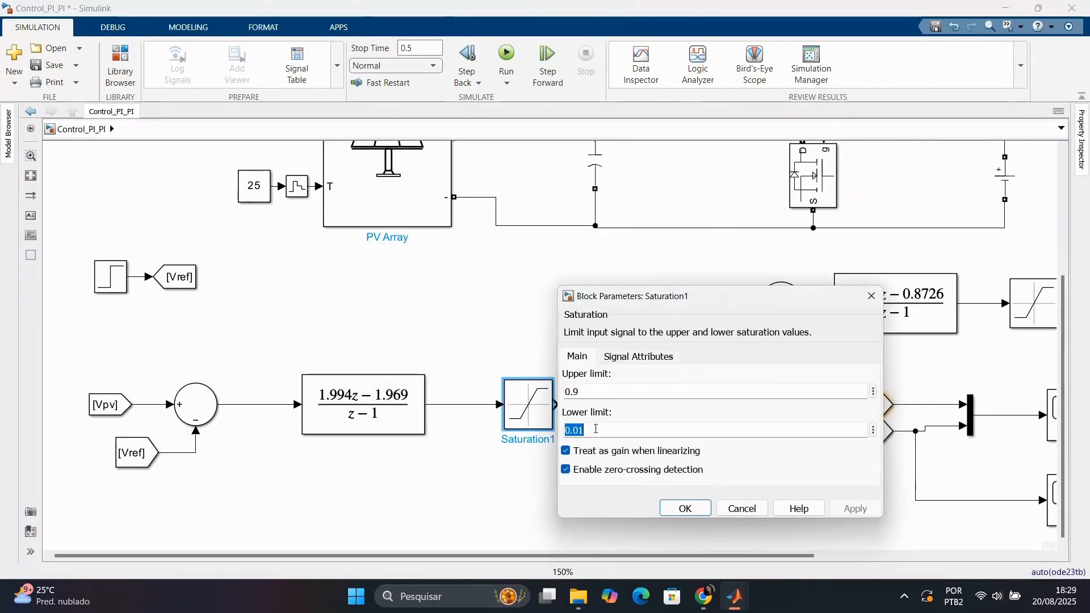
double_click(592, 390)
type("5.2")
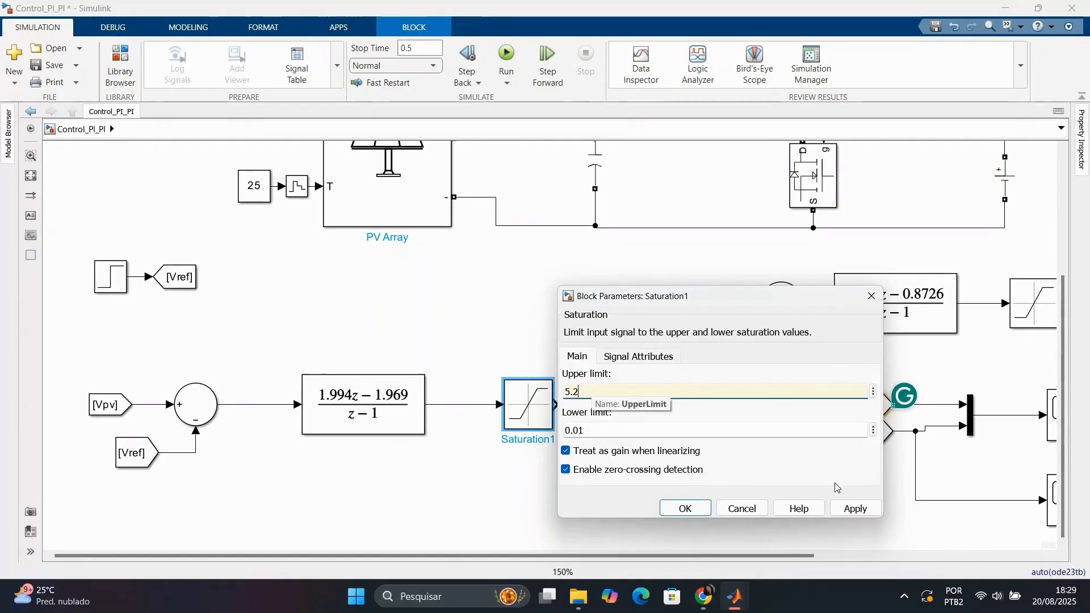
left_click(856, 509)
left_click(685, 508)
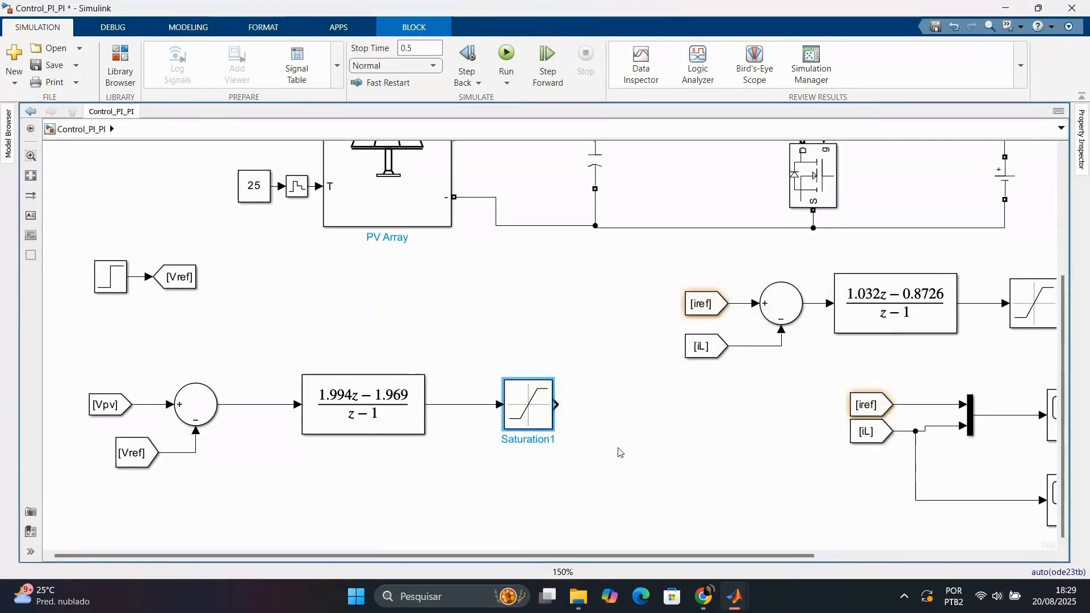
Create a Goto block for the [iref] signal from the current loop's From block, placed in the free space beside it.
left_click(761, 420)
scroll(760, 420, "down", 1)
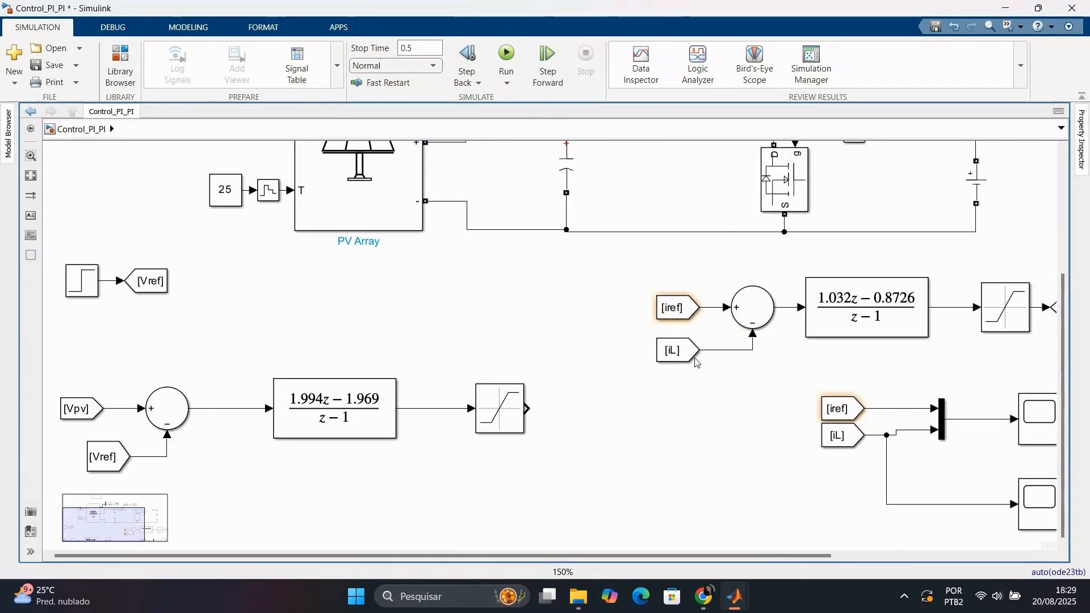
scroll(749, 418, "up", 1)
left_click(686, 321)
left_click_drag(719, 322, 720, 322)
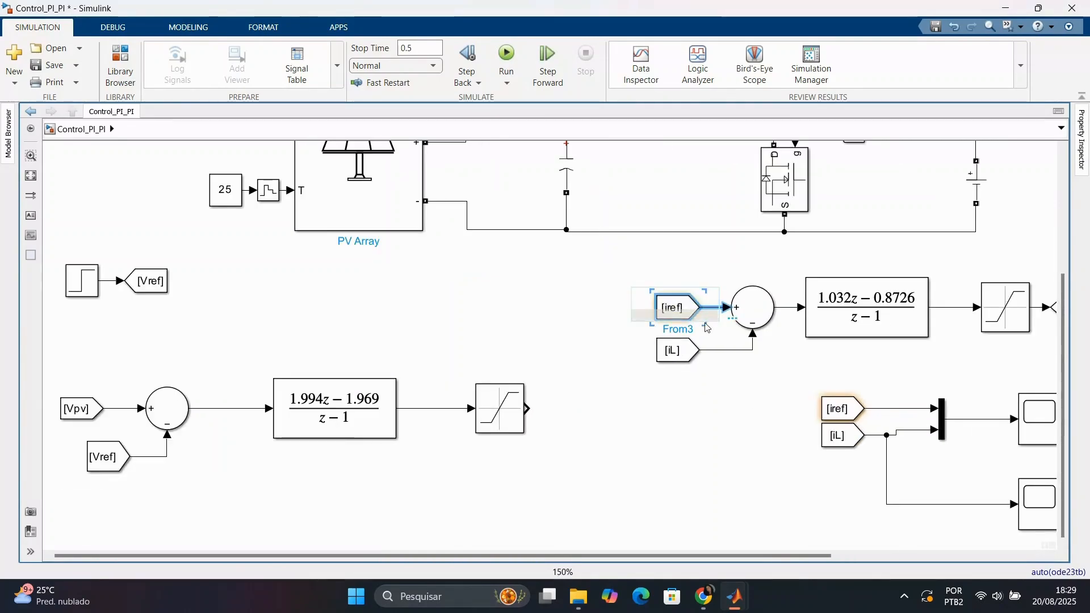
left_click(620, 344)
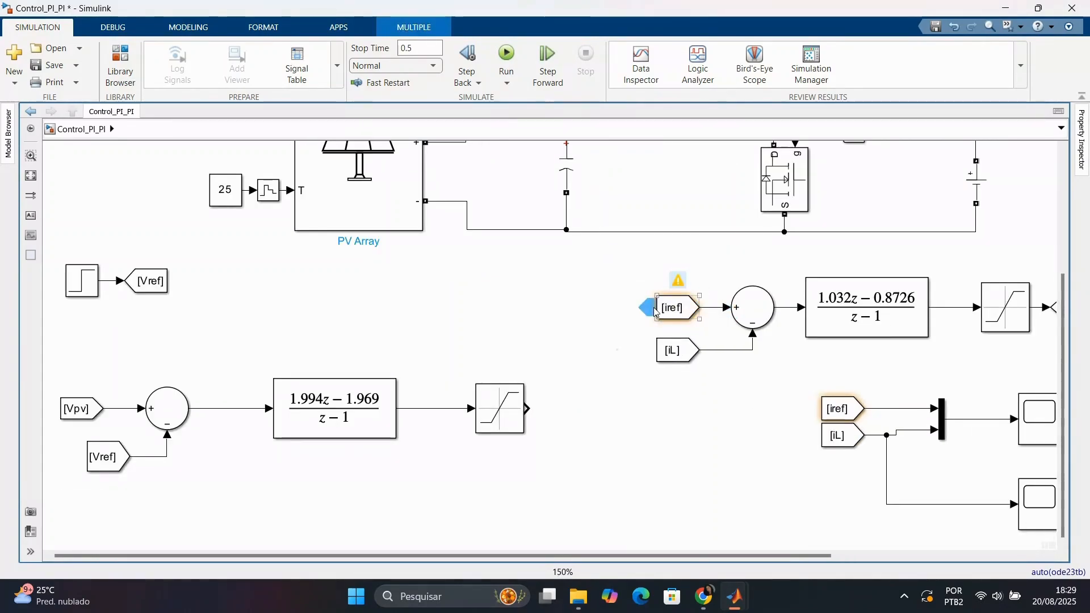
left_click_drag(650, 308, 584, 307)
left_click(672, 302)
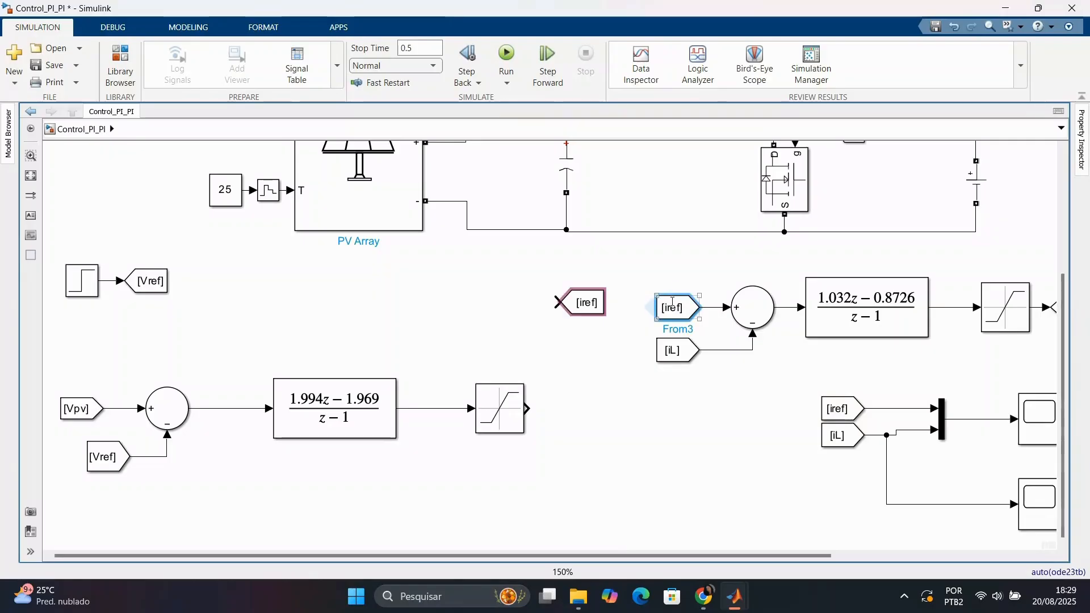
Replace the current loop's [iref] From block with a direct line from the voltage loop's Saturation block, and branch that line to the [iref] Goto.
key("Delete")
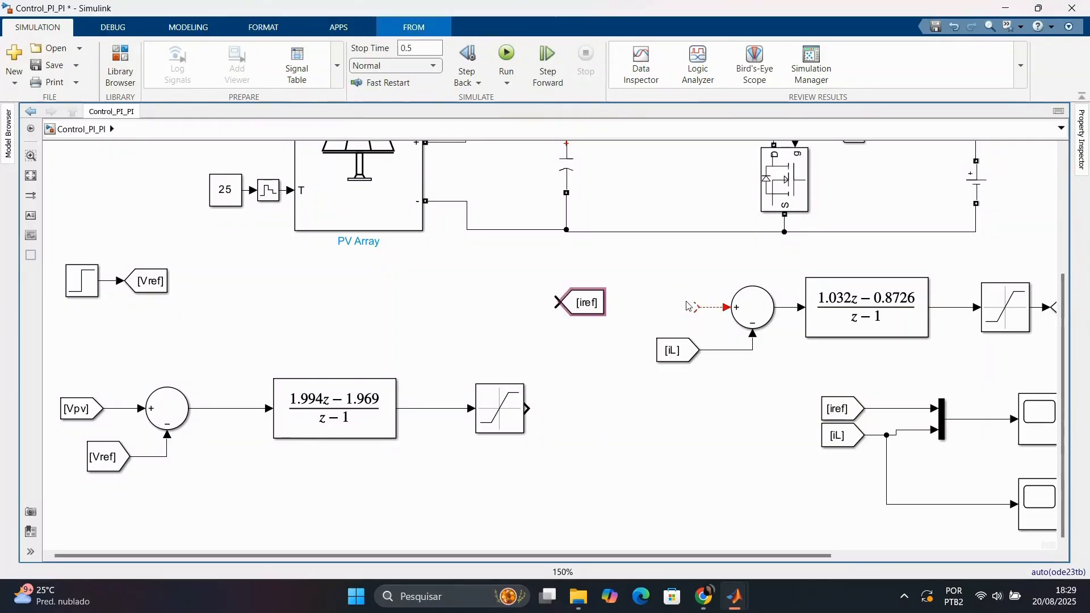
left_click(697, 303)
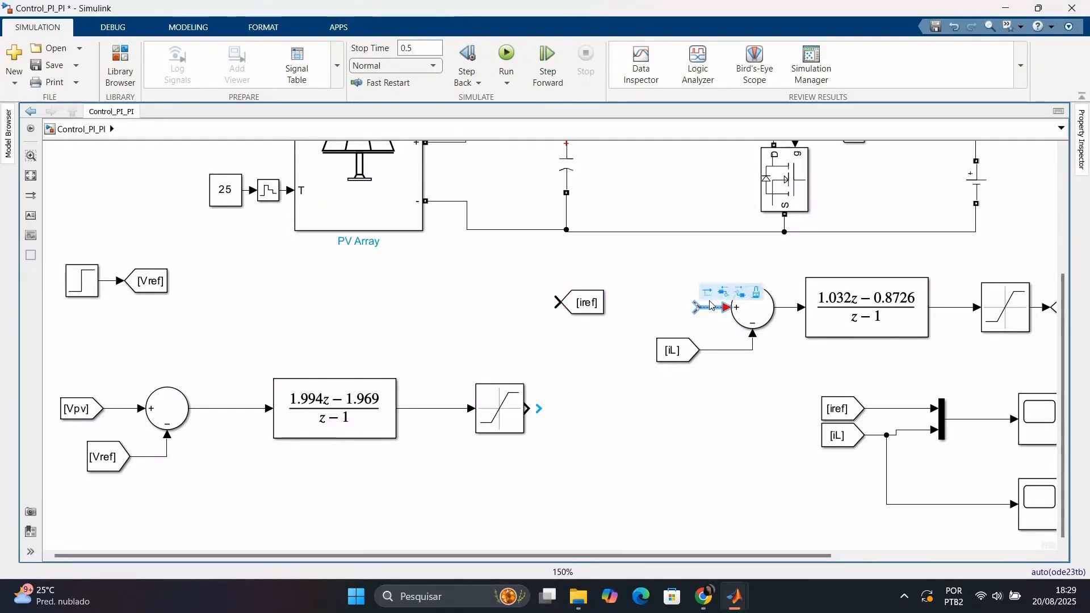
key("Delete")
mouse_move(726, 307)
left_mouse_down()
mouse_move(656, 311)
mouse_move(530, 406)
left_mouse_up()
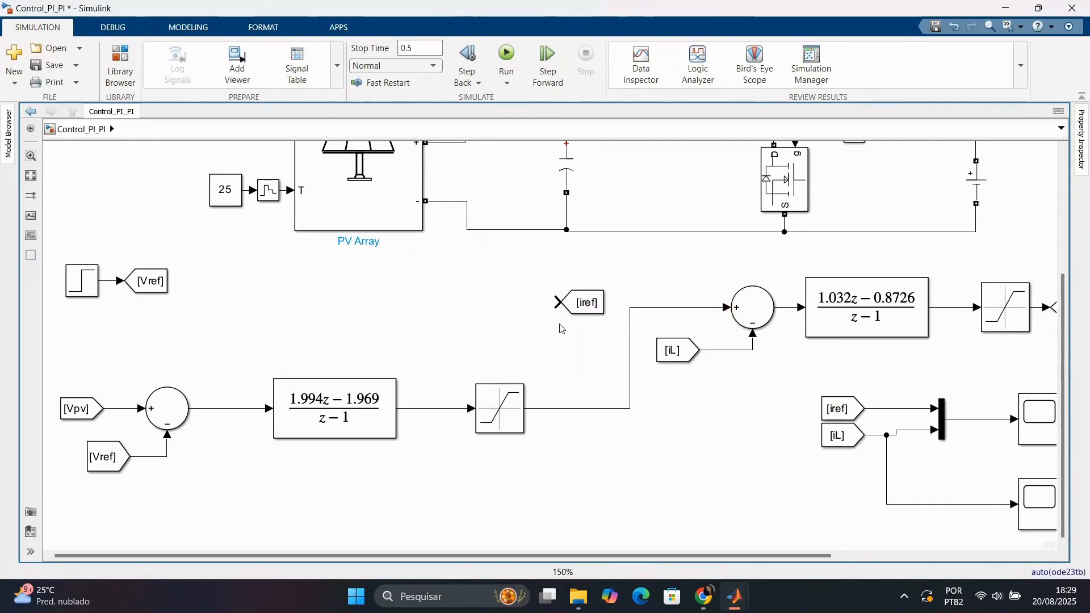
mouse_move(556, 304)
left_mouse_down()
mouse_move(538, 355)
mouse_move(549, 408)
left_mouse_up()
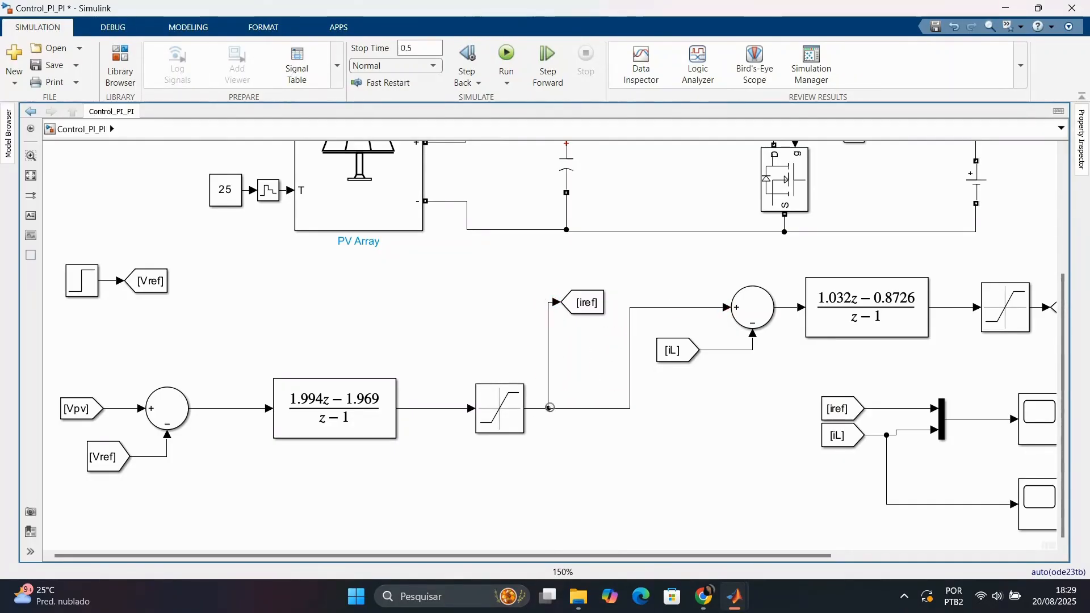
scroll(589, 405, "down", 2)
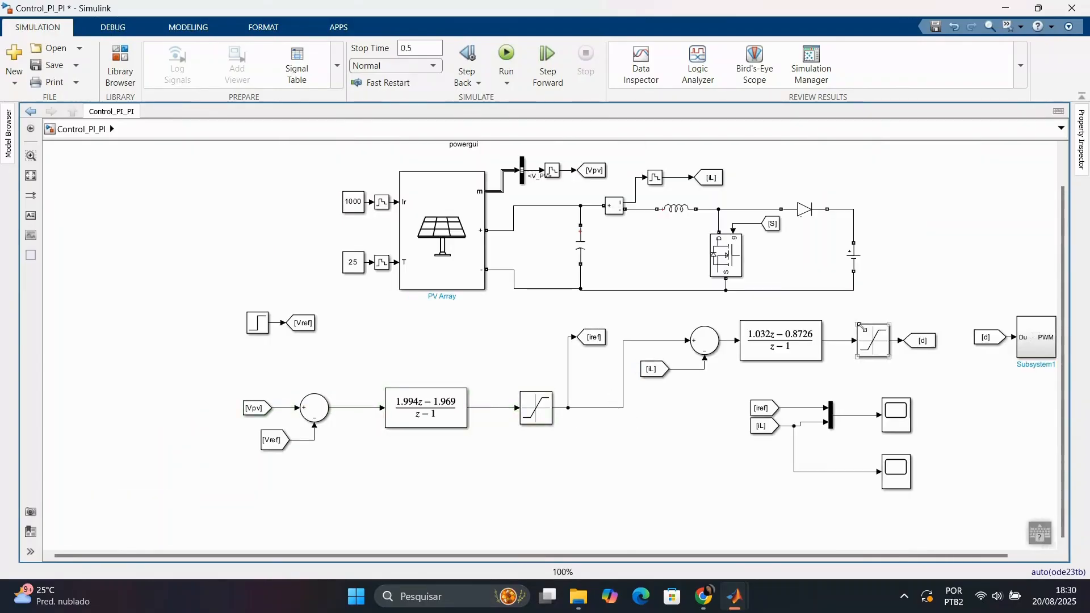
Copy the current loop's Scope and Mux blocks into the free space below the voltage loop and connect the new Mux to the new Scope.
left_click(895, 421)
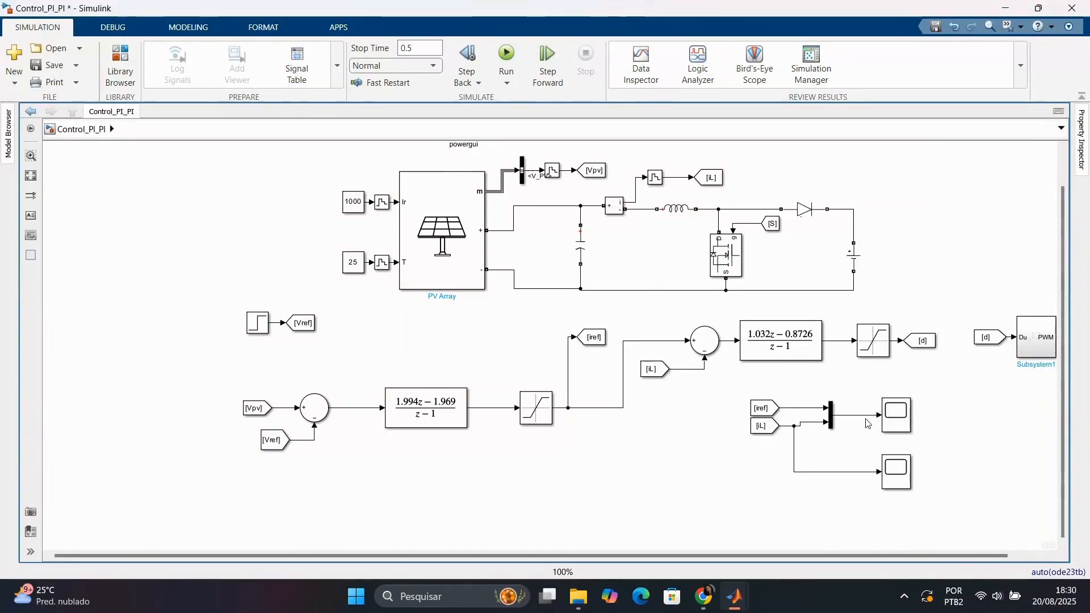
left_click(900, 415)
left_click_drag(864, 441, 702, 486)
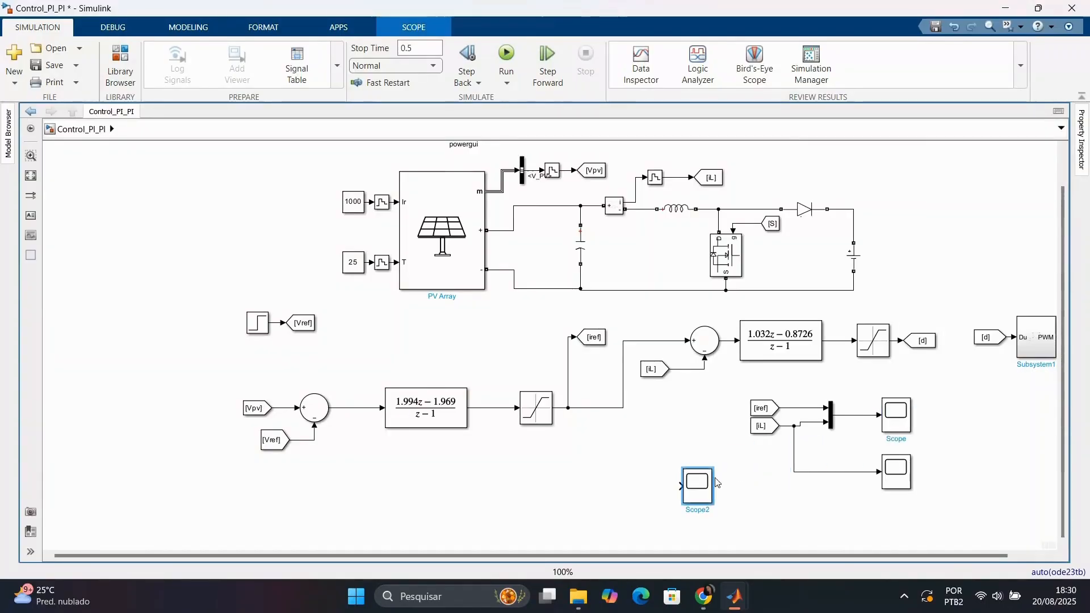
left_click(742, 468)
left_click(830, 418)
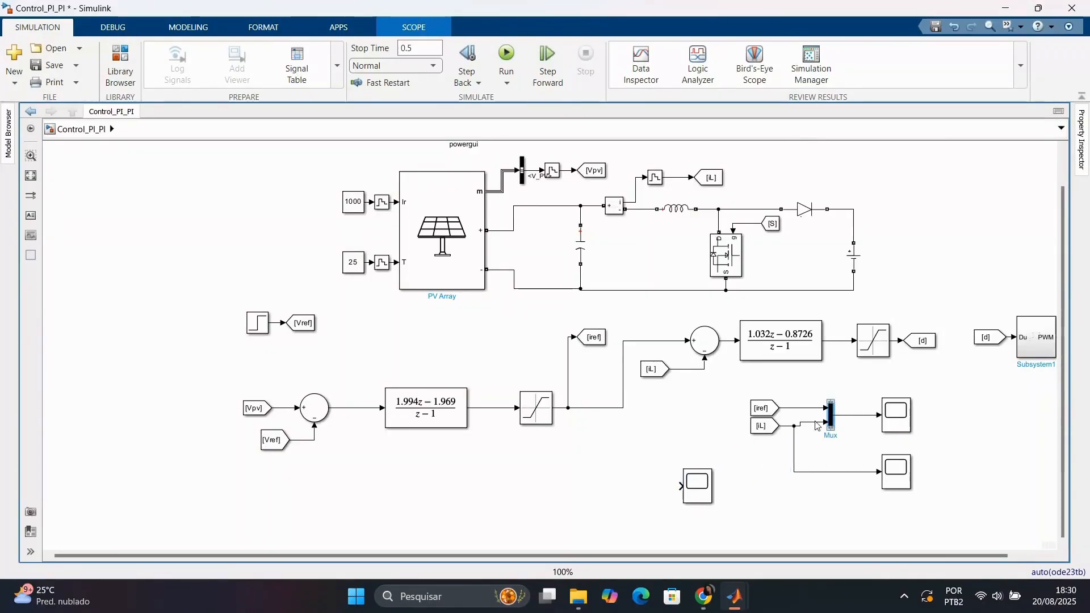
left_click_drag(831, 417, 642, 487)
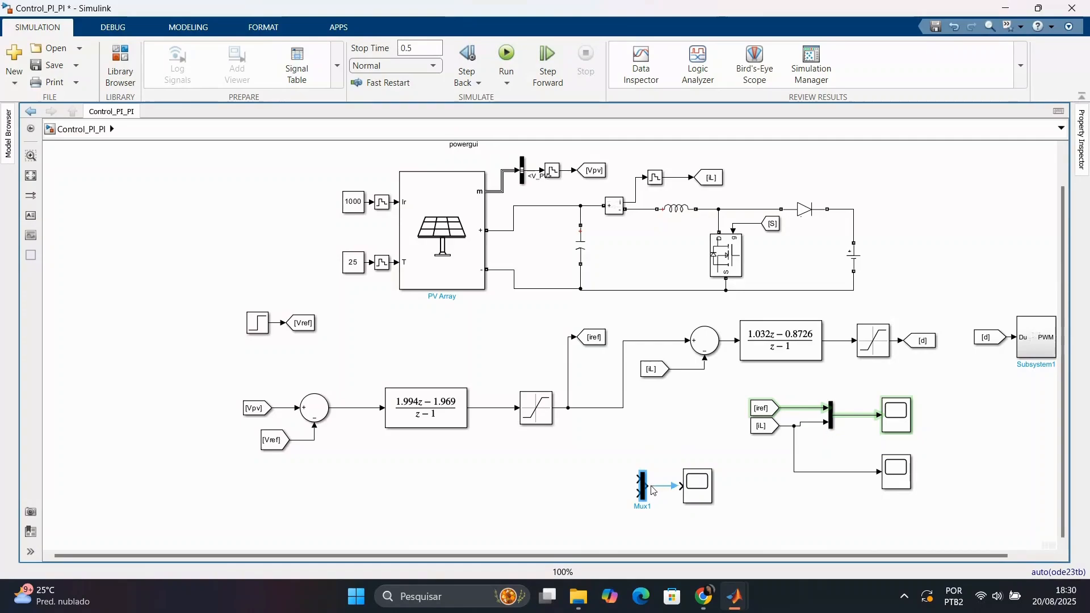
left_click(653, 491)
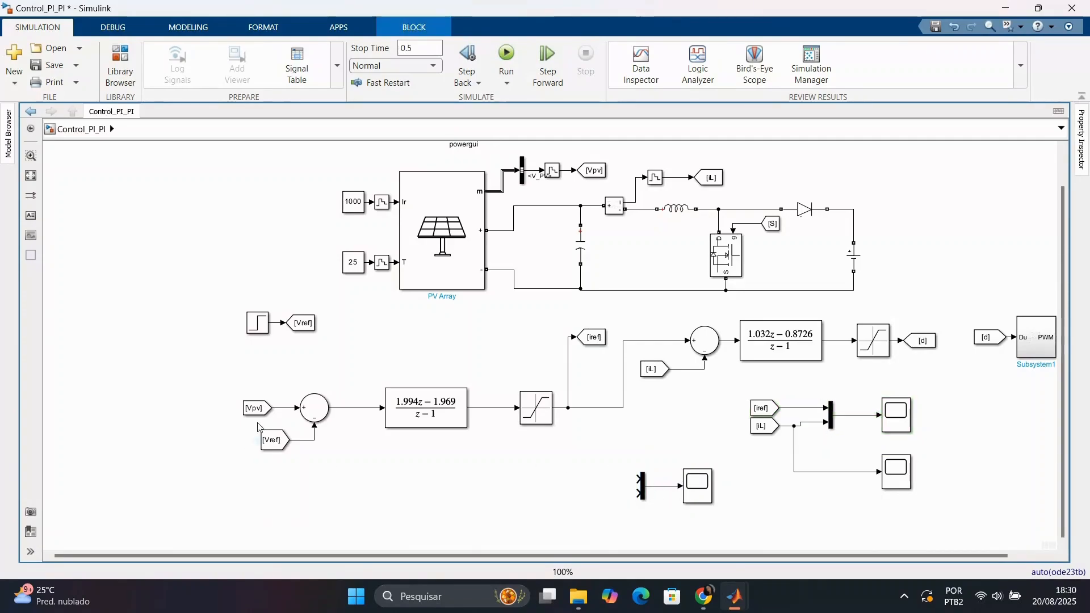
Add [Vref] and [Vpv] From blocks beside the new Mux and connect them to its two inputs.
left_click_drag(272, 441, 281, 461)
key("Delete")
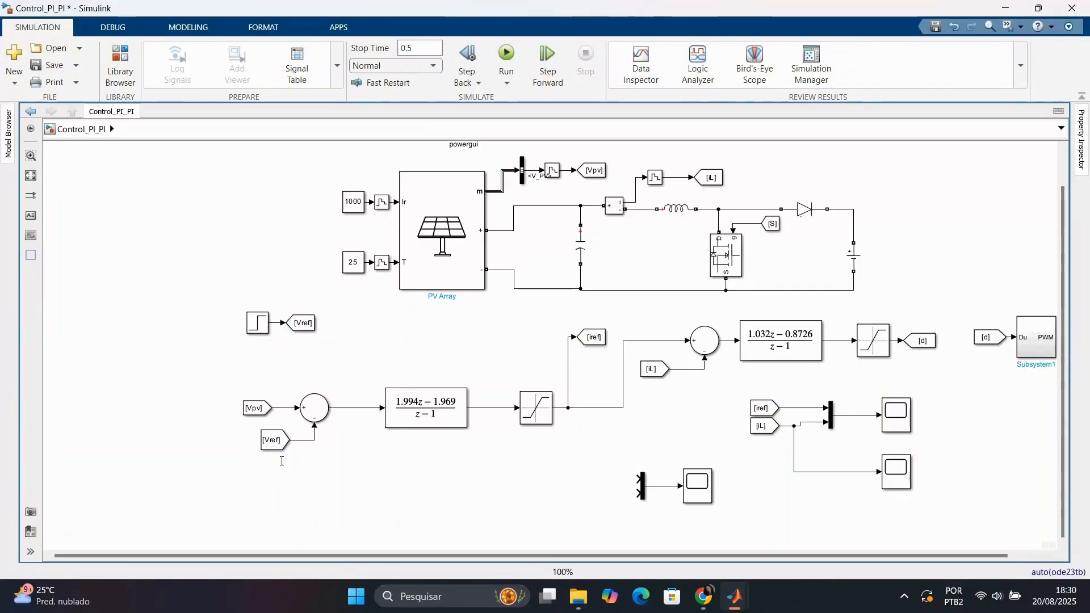
left_click(271, 443)
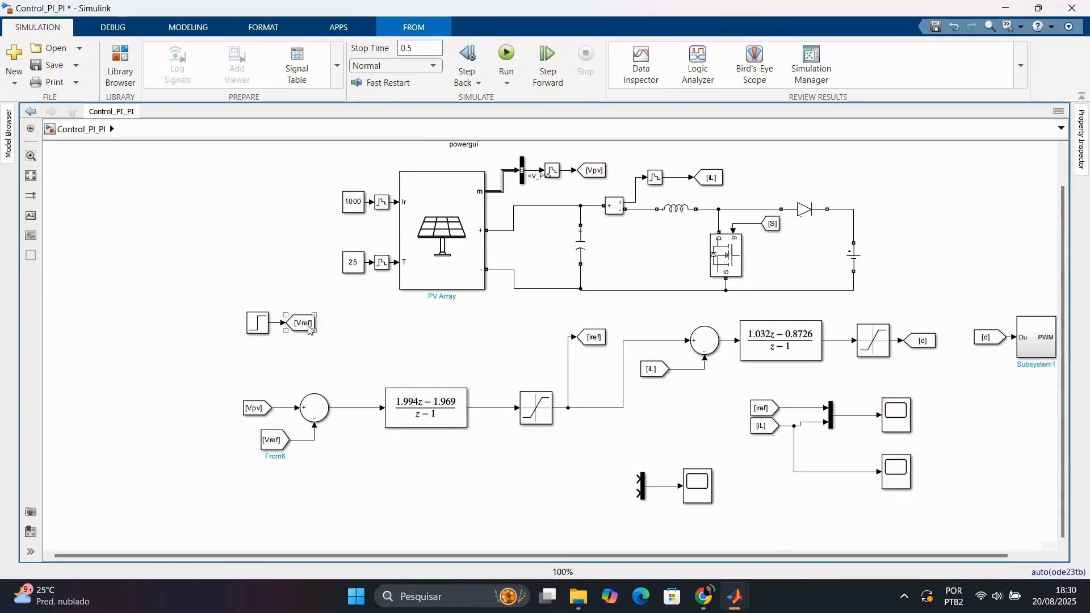
mouse_move(320, 324)
left_mouse_down()
mouse_move(457, 420)
mouse_move(587, 476)
mouse_move(641, 480)
left_mouse_up()
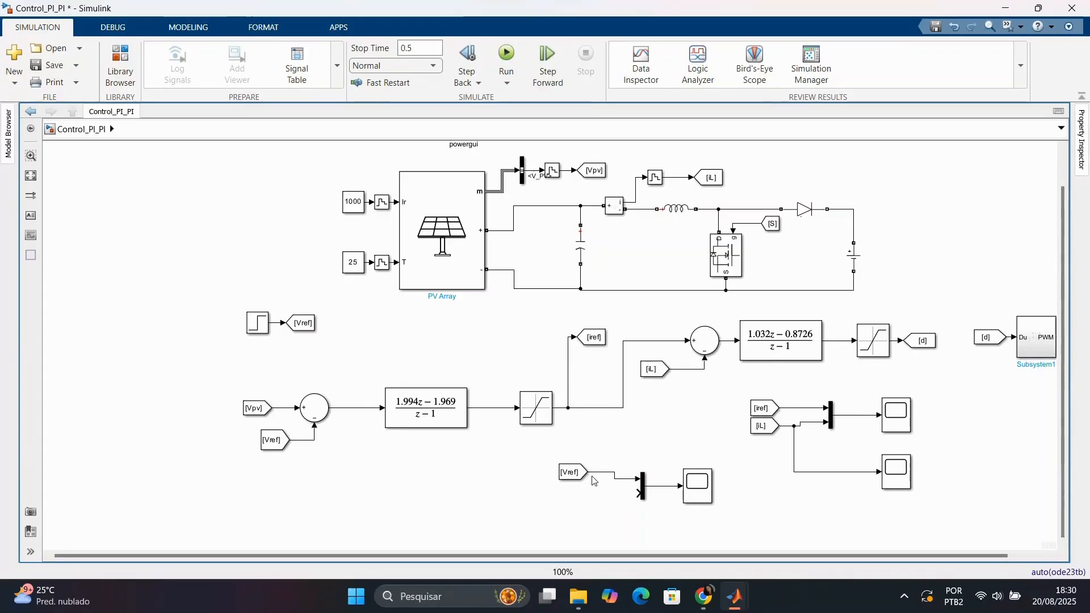
left_click_drag(572, 472, 606, 480)
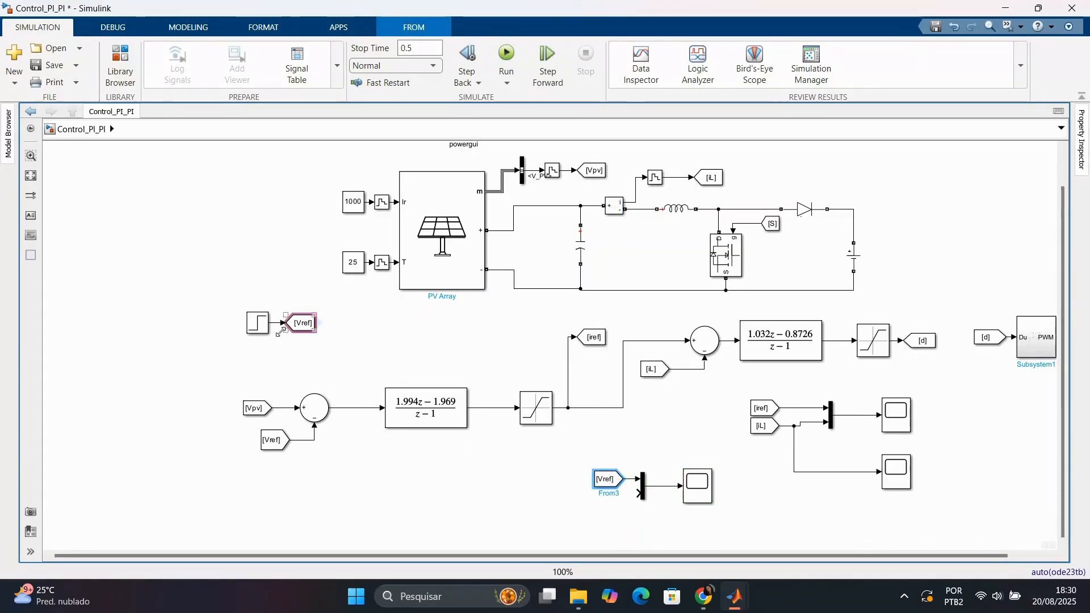
left_click_drag(256, 409, 640, 491)
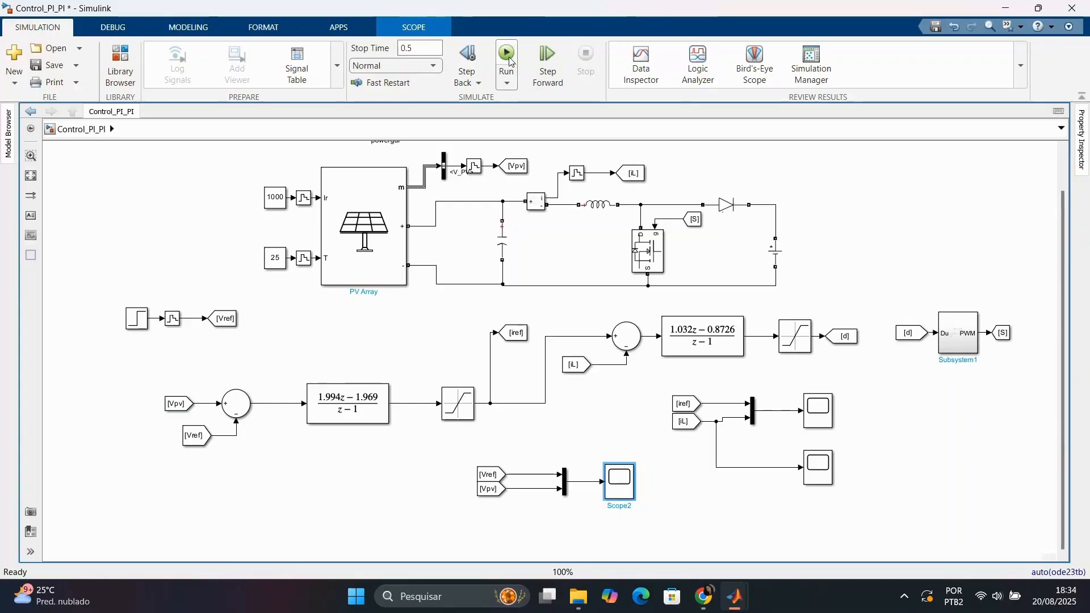
Run the simulation and examine the PV voltage's response to the Vref step on the new Scope.
left_click(507, 54)
double_click(619, 481)
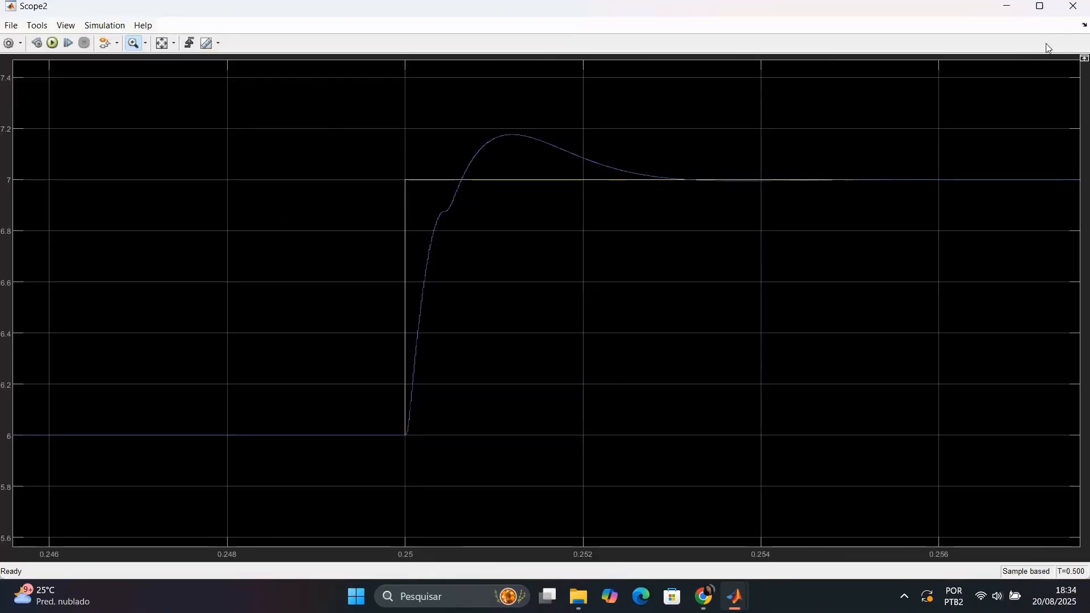
left_click(1073, 6)
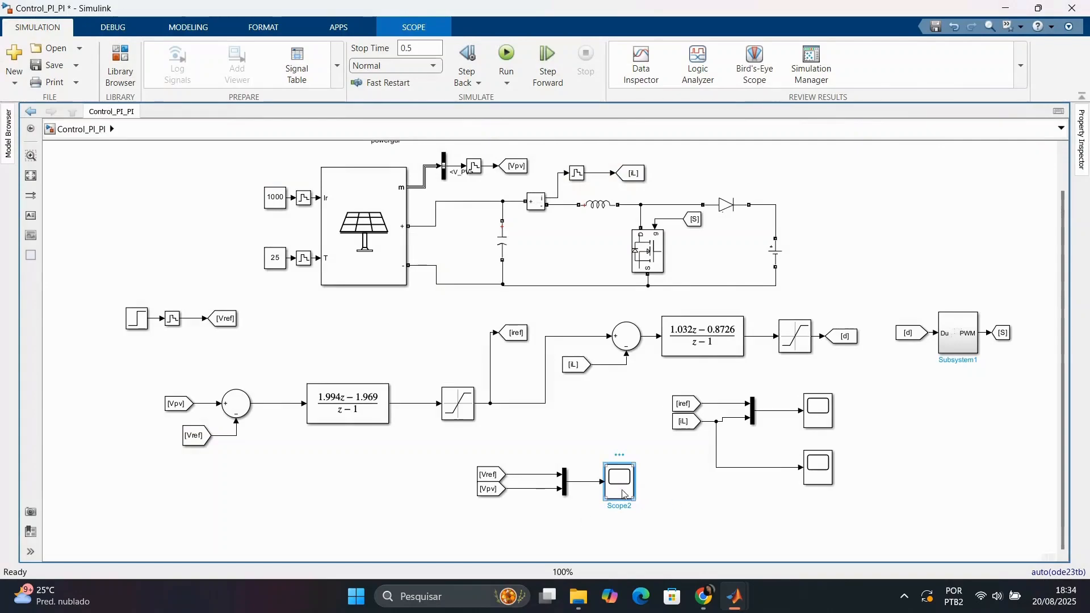
Copy the voltage Scope below the original and branch the [Vpv] line to the copy's input.
mouse_move(622, 494)
left_mouse_down()
mouse_move(622, 546)
mouse_move(559, 529)
mouse_move(527, 491)
left_mouse_up()
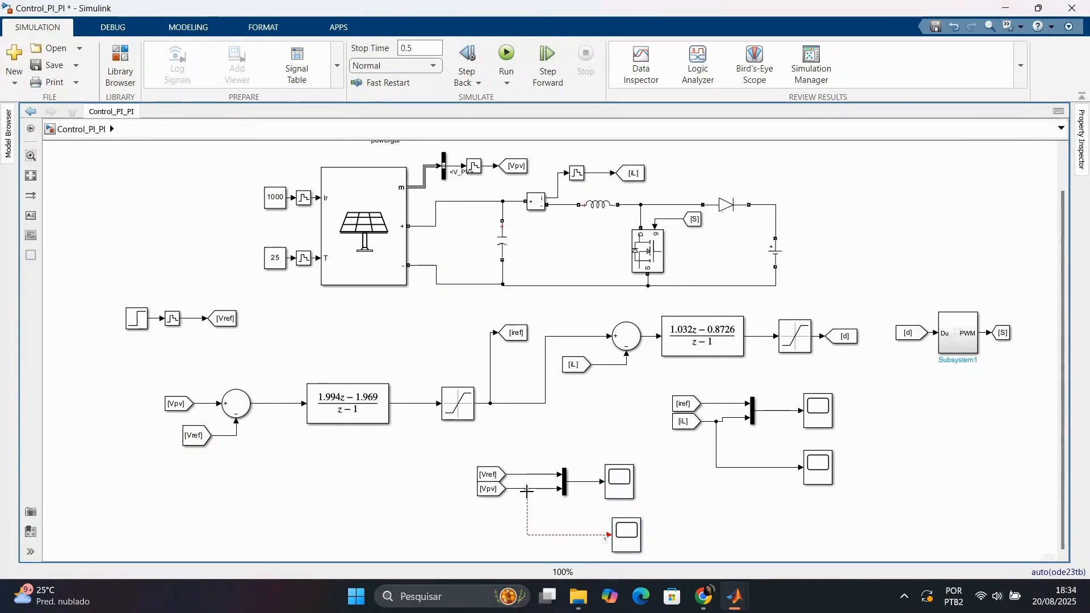
left_click(628, 543)
Set the copied Scope to log data to the workspace as variable Vpv in Structure With Time format.
double_click(627, 535)
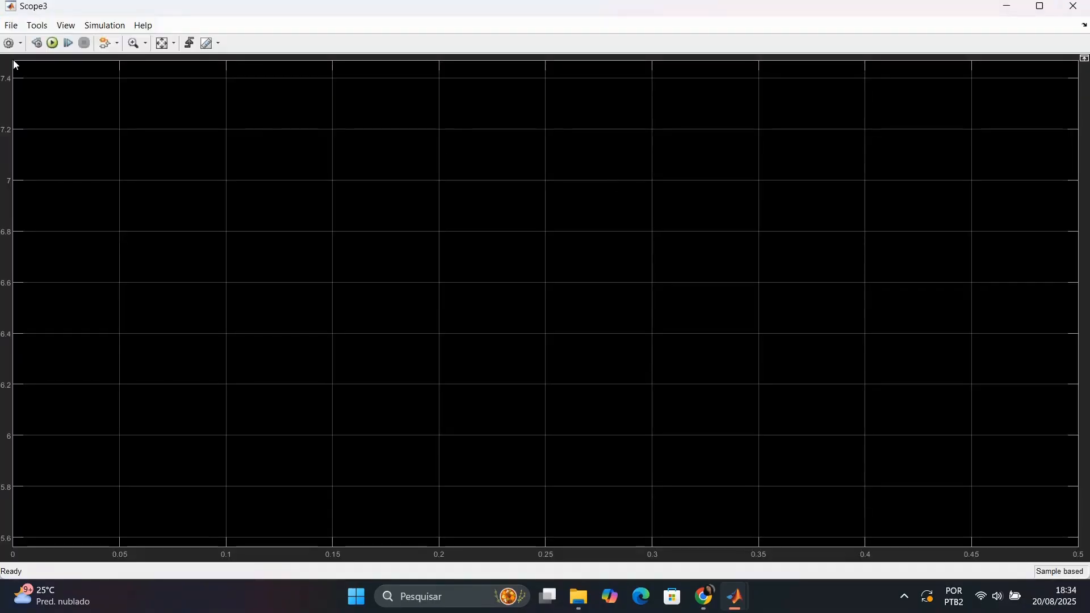
left_click(9, 44)
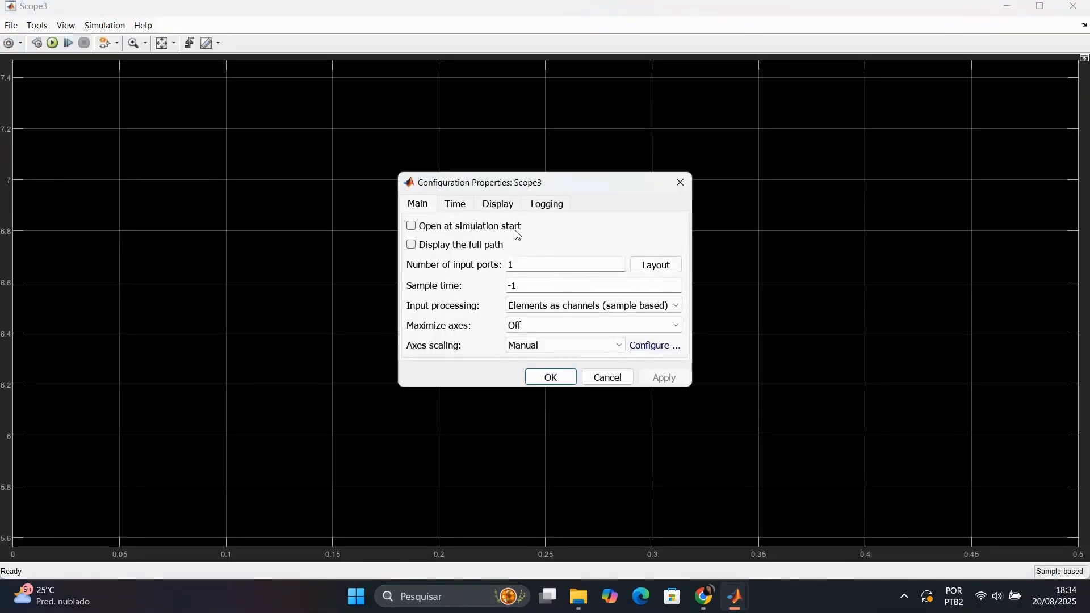
left_click(540, 210)
left_click(416, 272)
double_click(575, 287)
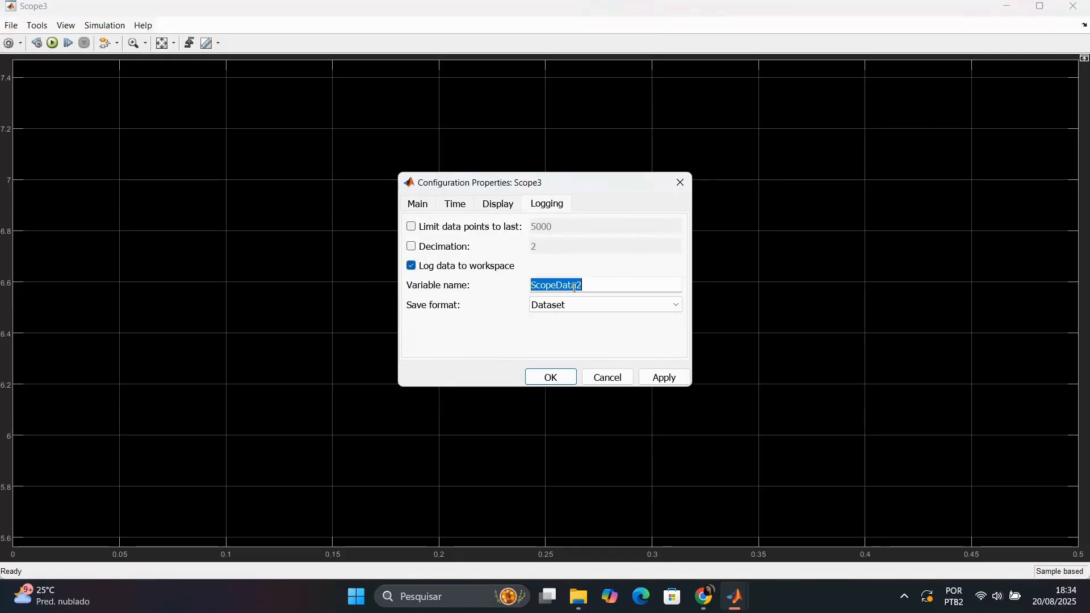
type("Vpv")
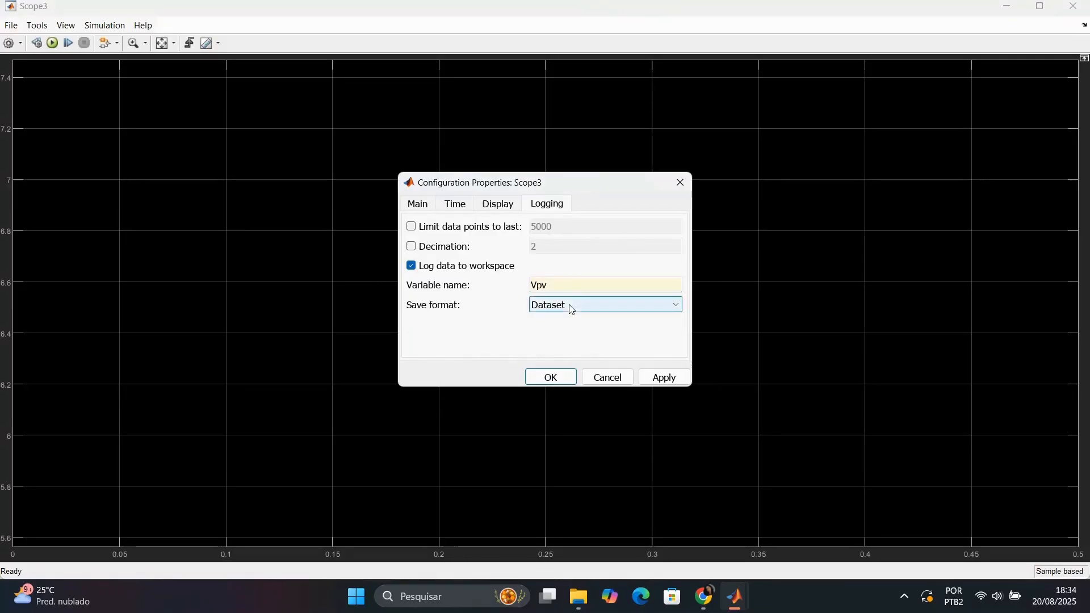
left_click(569, 305)
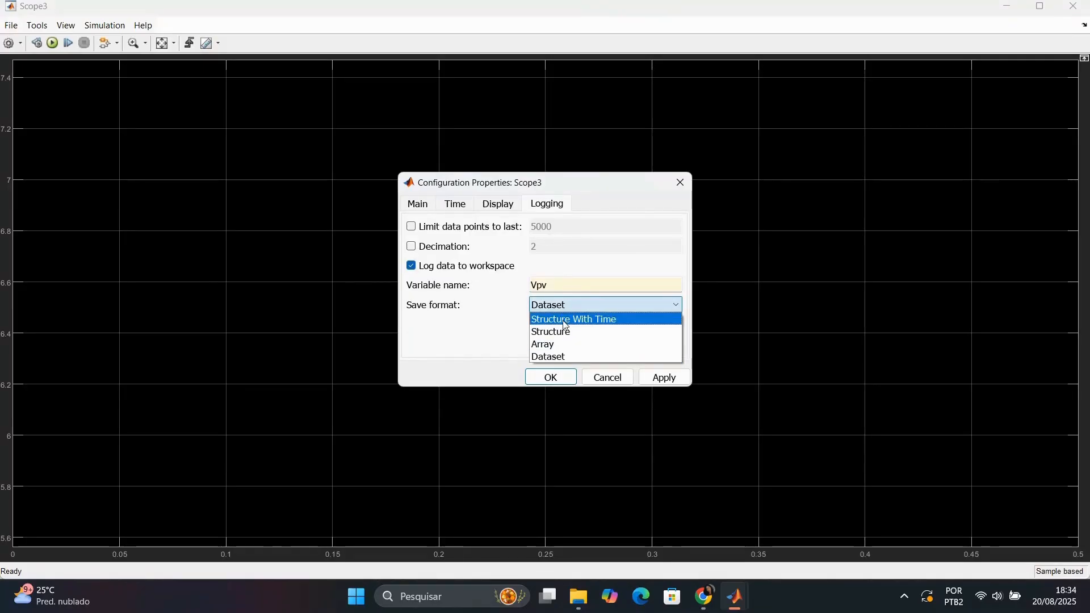
left_click(574, 322)
left_click(555, 382)
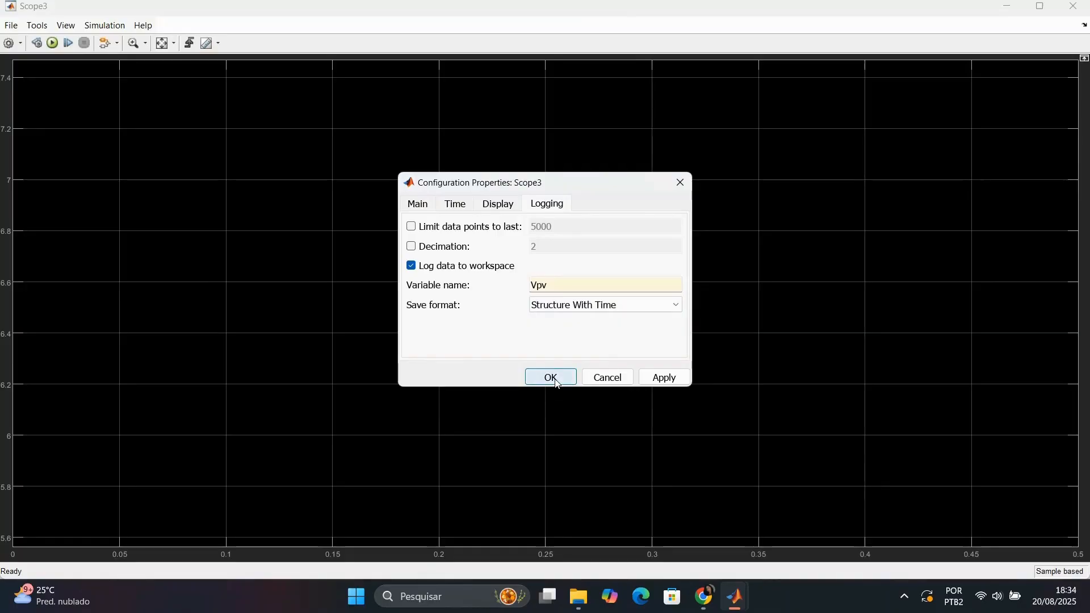
left_click(1074, 6)
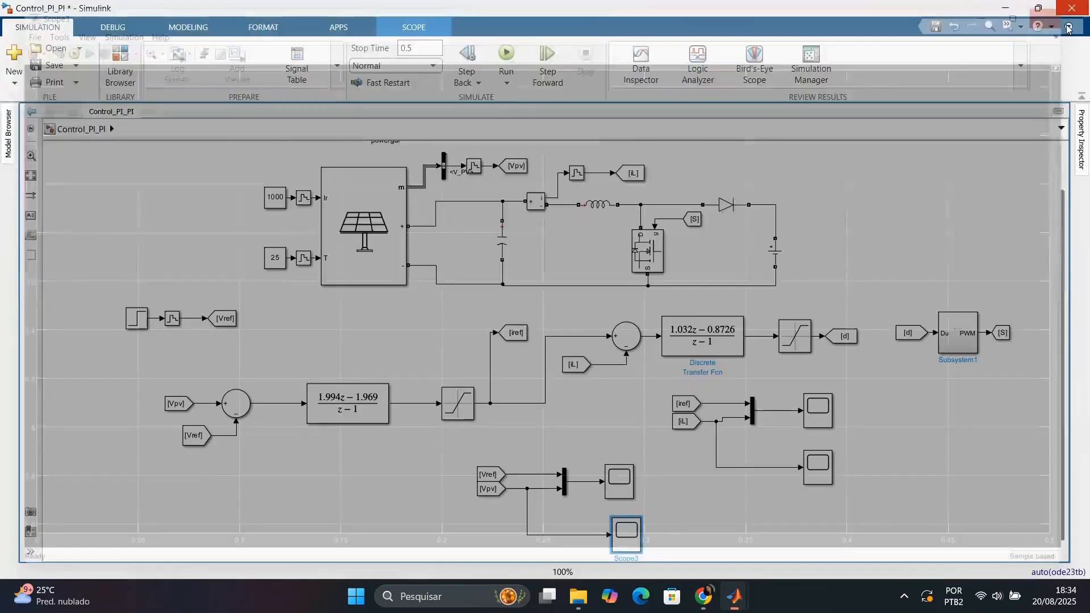
Switch to the MATLAB editor and review the voltage control step-response section of Dados.m, checking its Control_PI_PI model name and Vpv variable references.
scroll(608, 416, "up", 3)
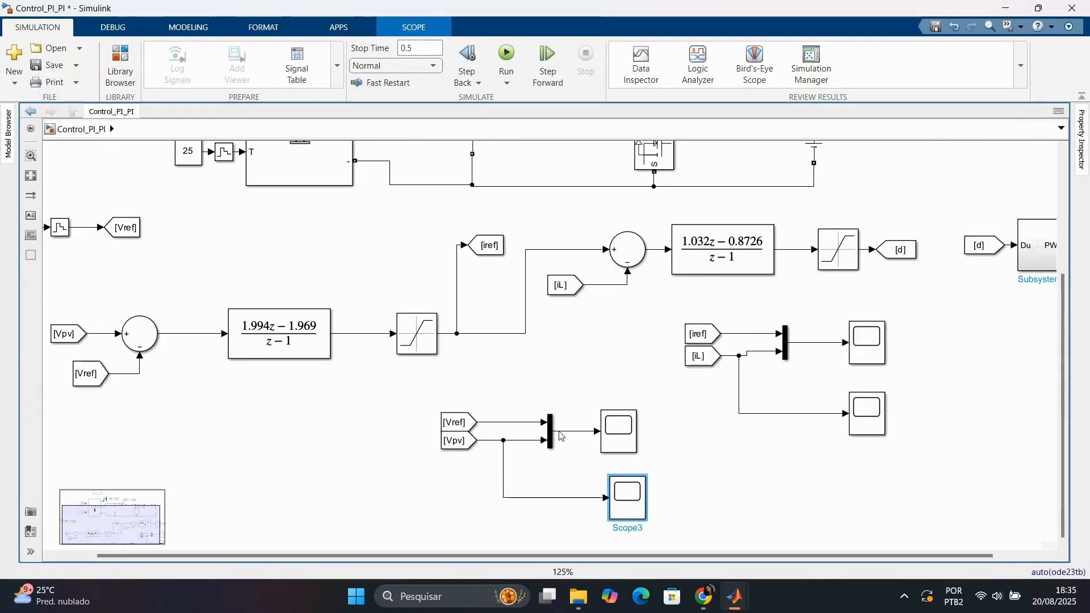
scroll(646, 500, "down", 3)
key("alt+Tab")
left_click_drag(162, 158, 581, 177)
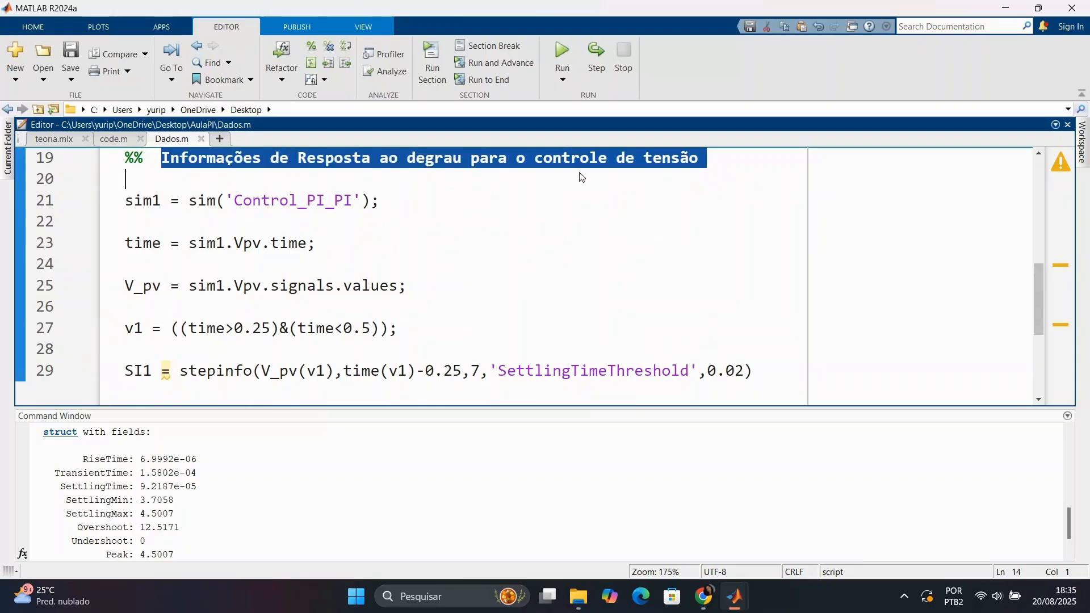
left_click(334, 200)
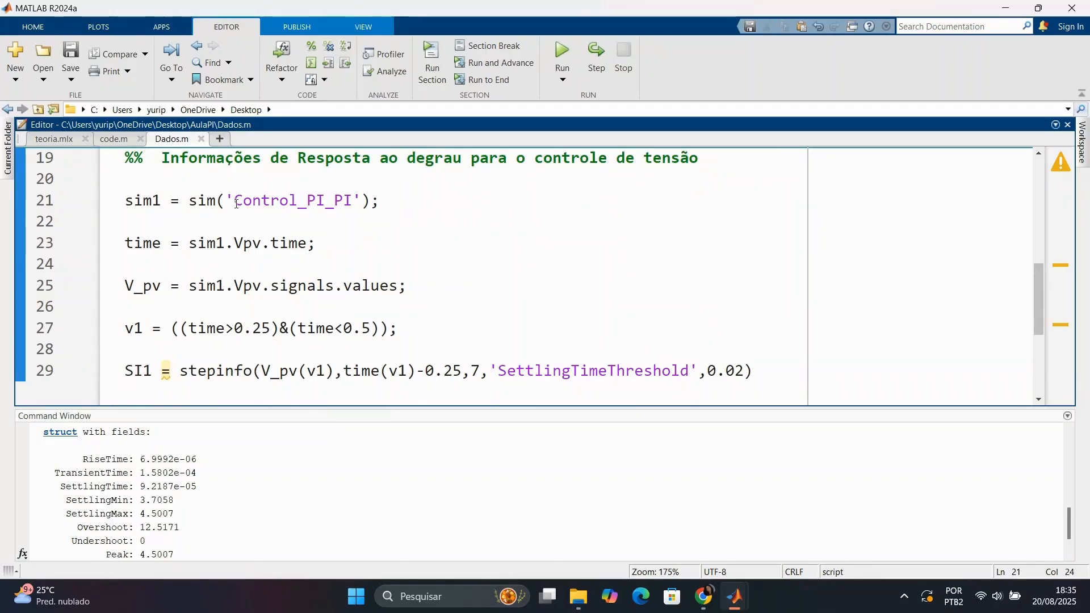
left_click_drag(236, 203, 353, 202)
left_click(336, 237)
left_click_drag(234, 243, 262, 245)
left_click(255, 271)
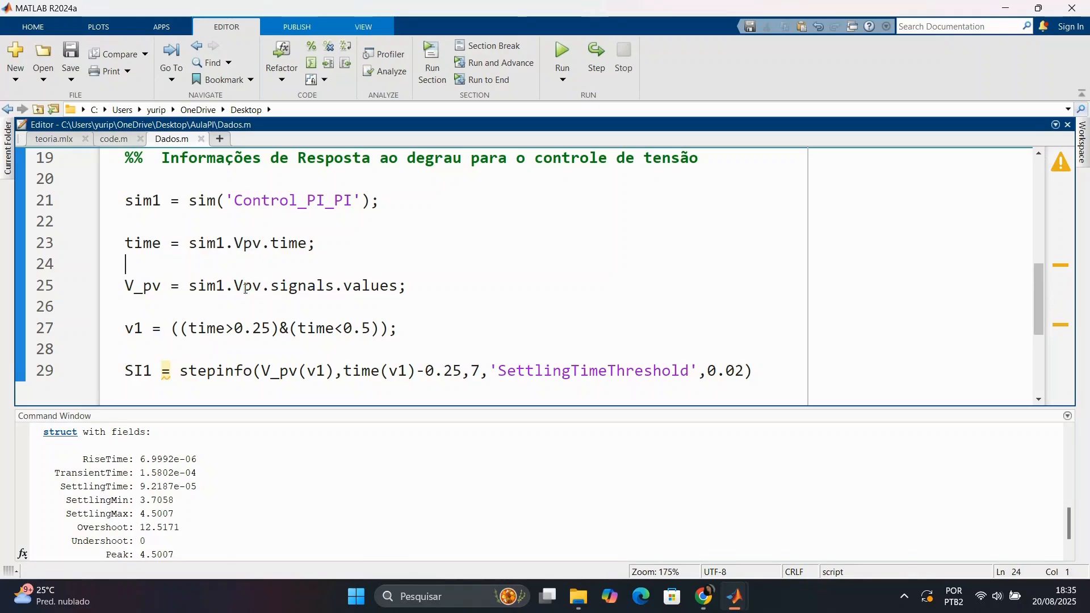
left_click(237, 286)
left_click_drag(237, 288, 258, 290)
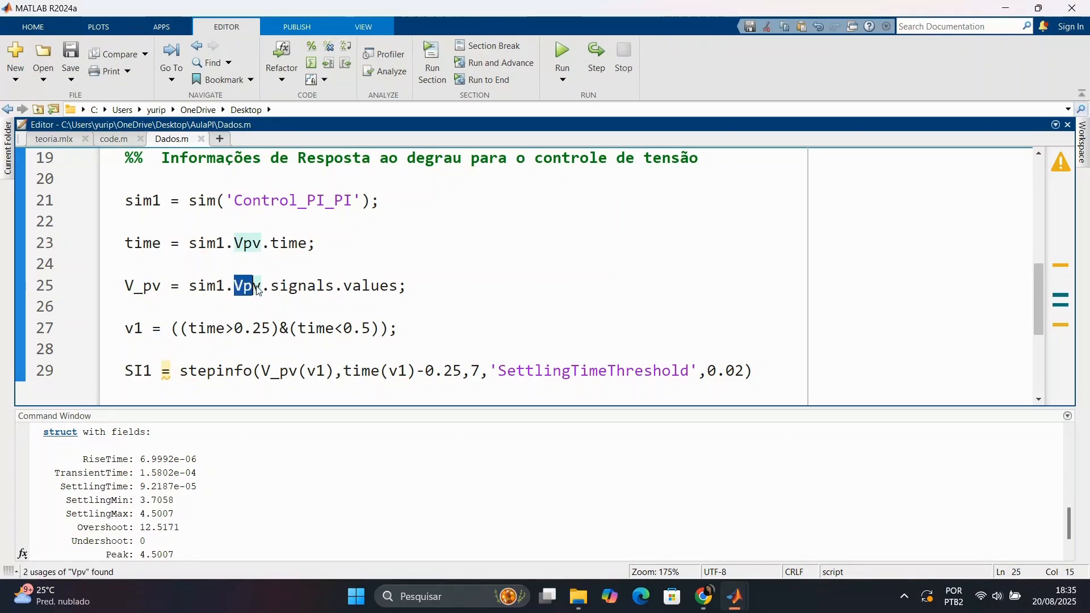
left_click(299, 243)
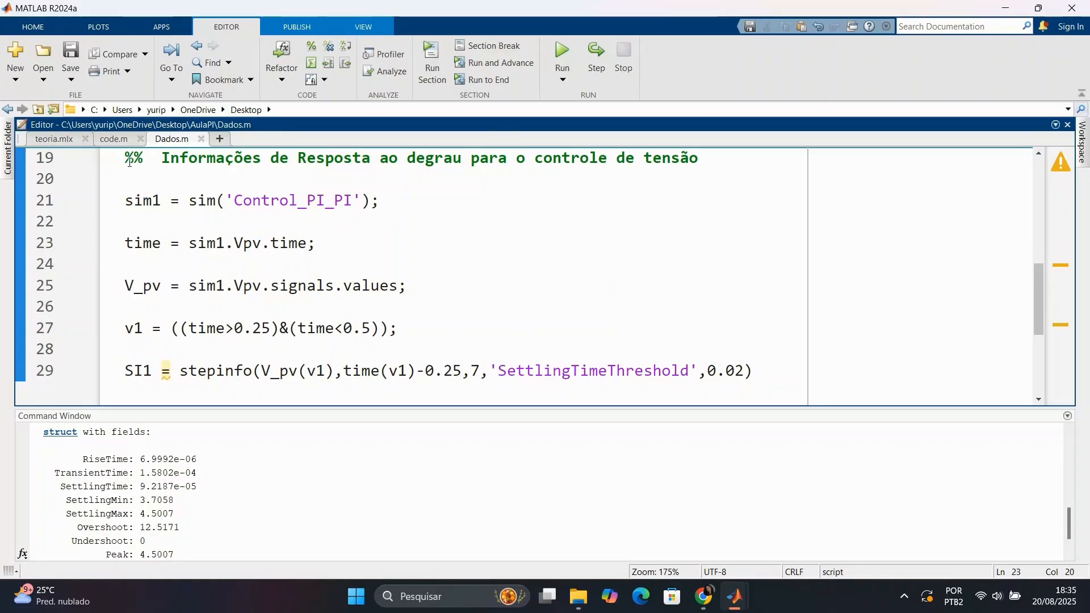
Execute the voltage control step-response section of Dados.m, lines 19 to 29, and examine the rise time in the stepinfo output.
left_click_drag(129, 163, 767, 373)
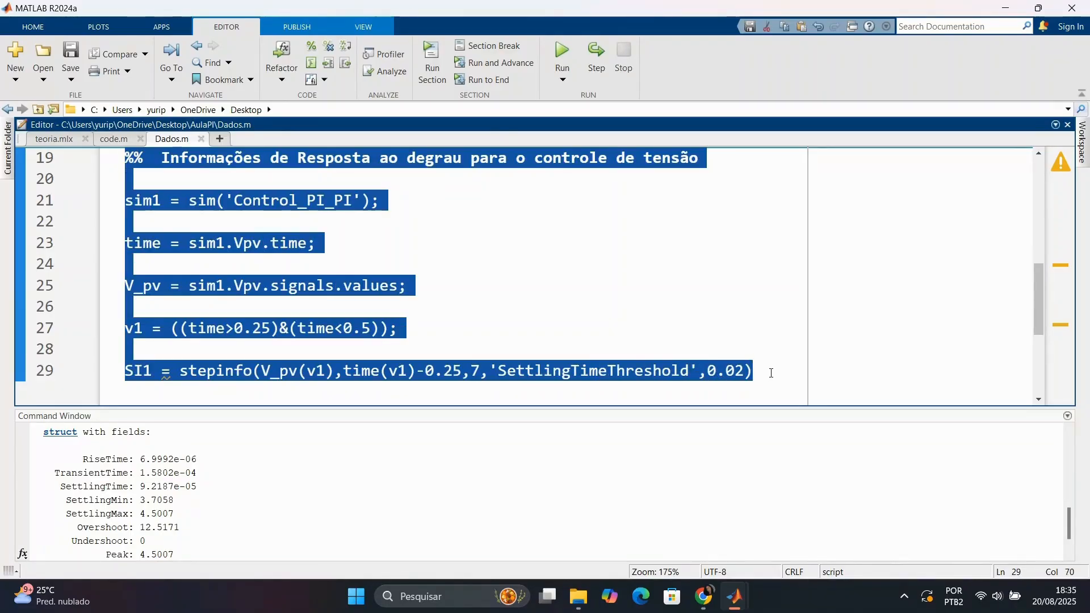
key("F9")
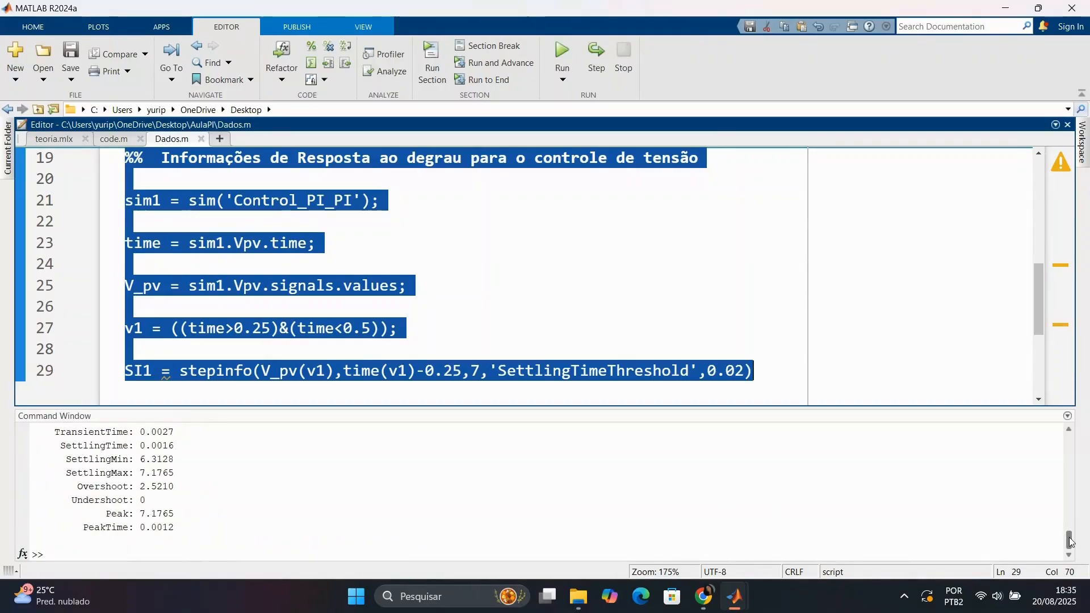
left_click_drag(1069, 538, 1069, 536)
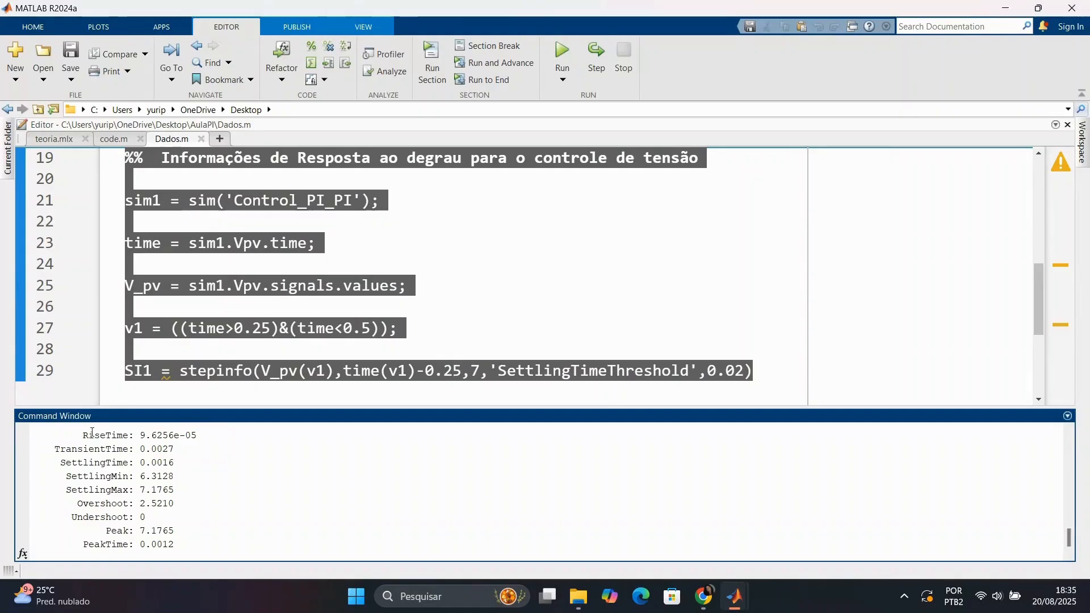
left_click_drag(80, 435, 196, 433)
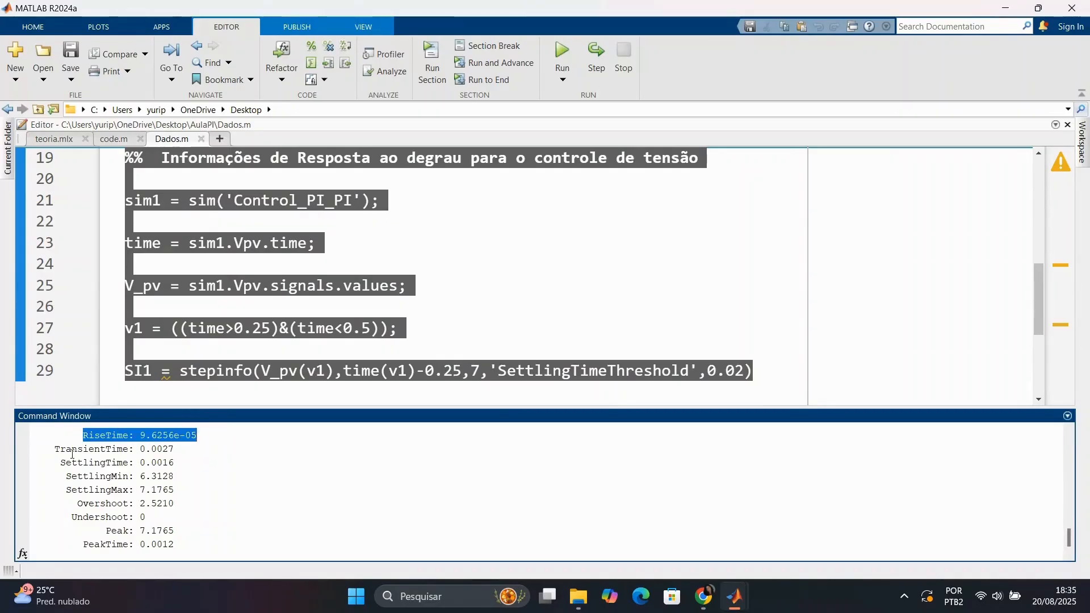
Examine the settling time, minimum settling value and overshoot in the stepinfo output of the voltage response.
left_click_drag(60, 462, 174, 463)
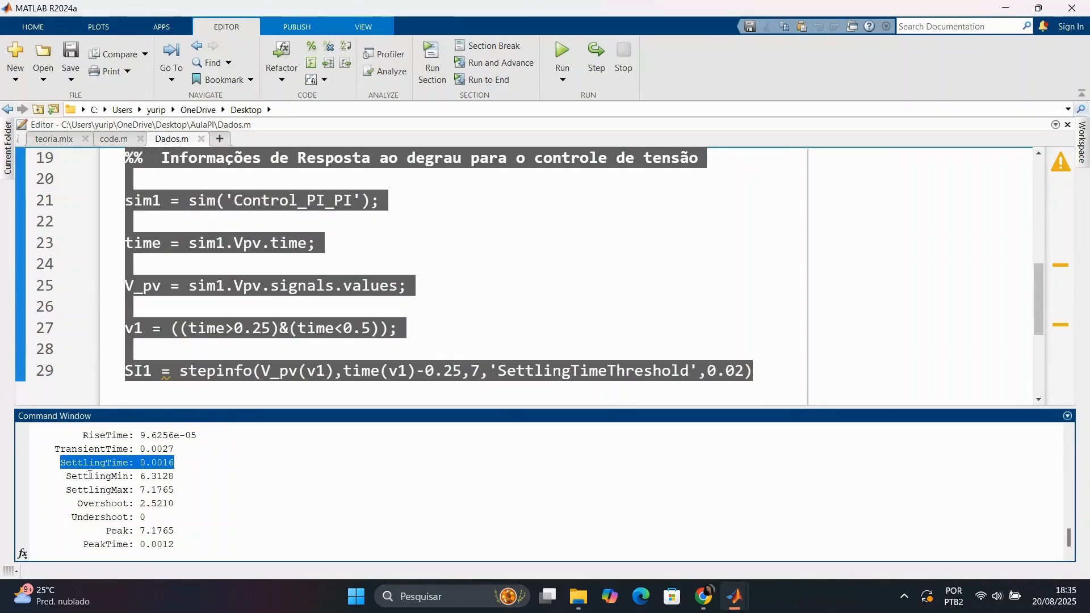
left_click_drag(74, 474, 178, 473)
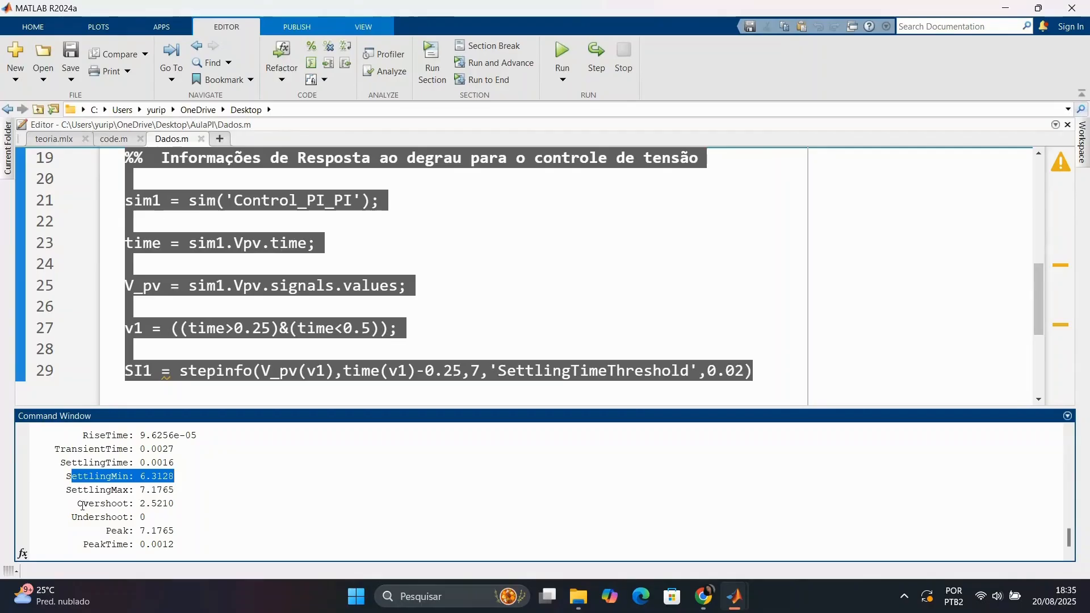
left_click_drag(78, 504, 183, 497)
left_click(260, 497)
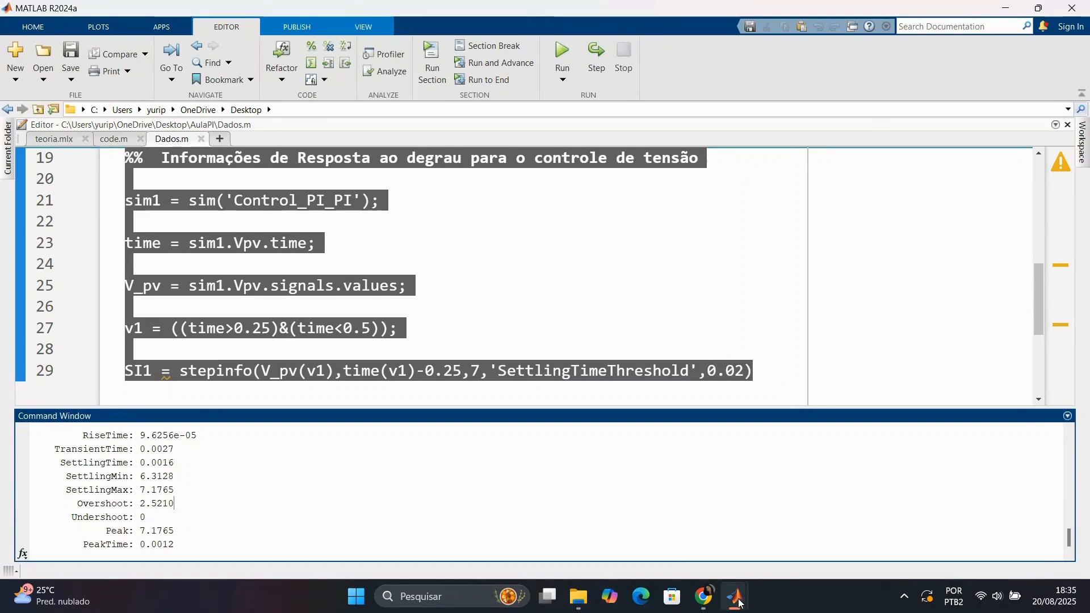
Switch to the Control_PI_PI Simulink model and move the [Vref]/[Vpv] Mux and Scope group directly below the current Scopes.
mouse_move(739, 602)
left_click(732, 530)
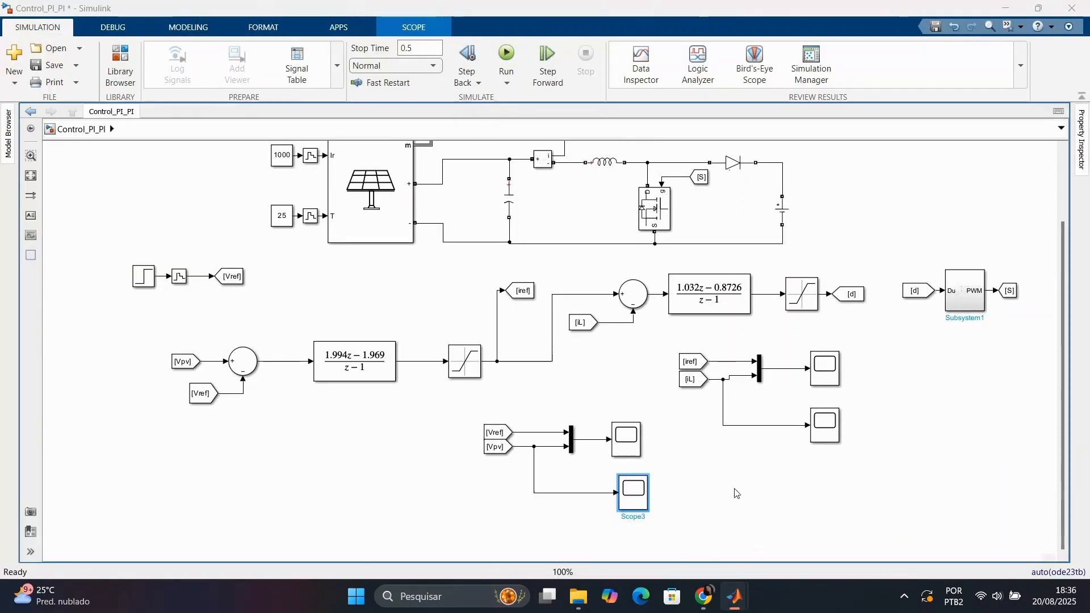
scroll(729, 488, "down", 1)
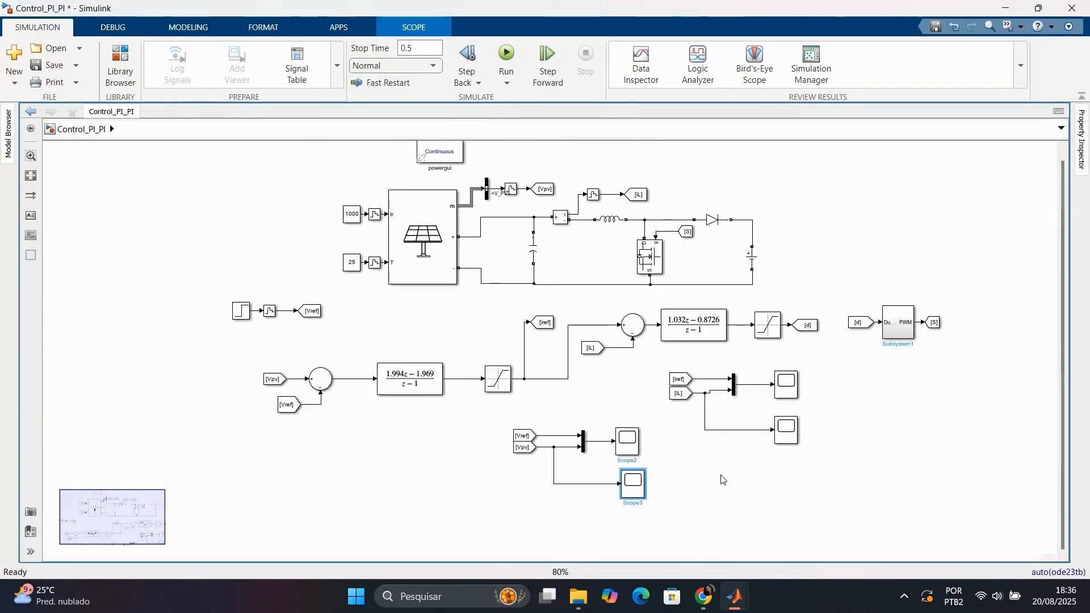
scroll(722, 479, "up", 2)
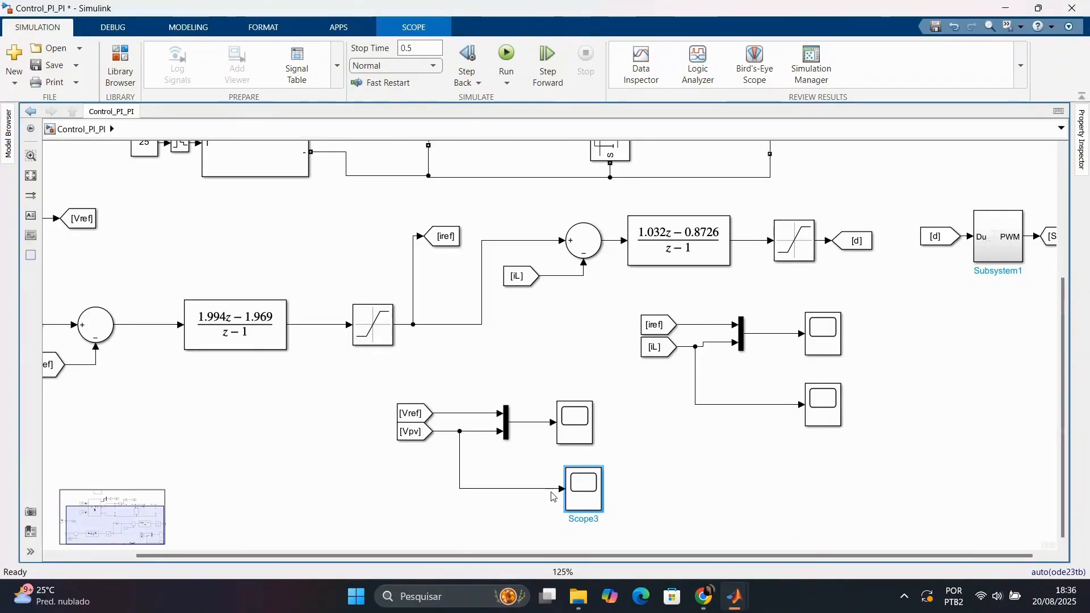
left_click(525, 489)
left_click(661, 505)
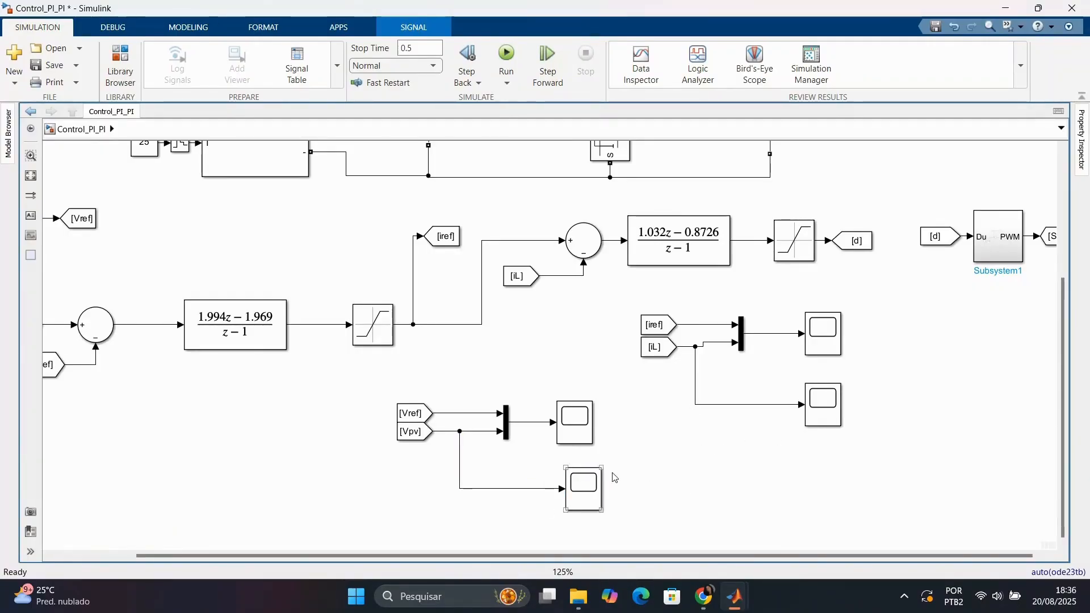
left_click_drag(595, 528, 363, 371)
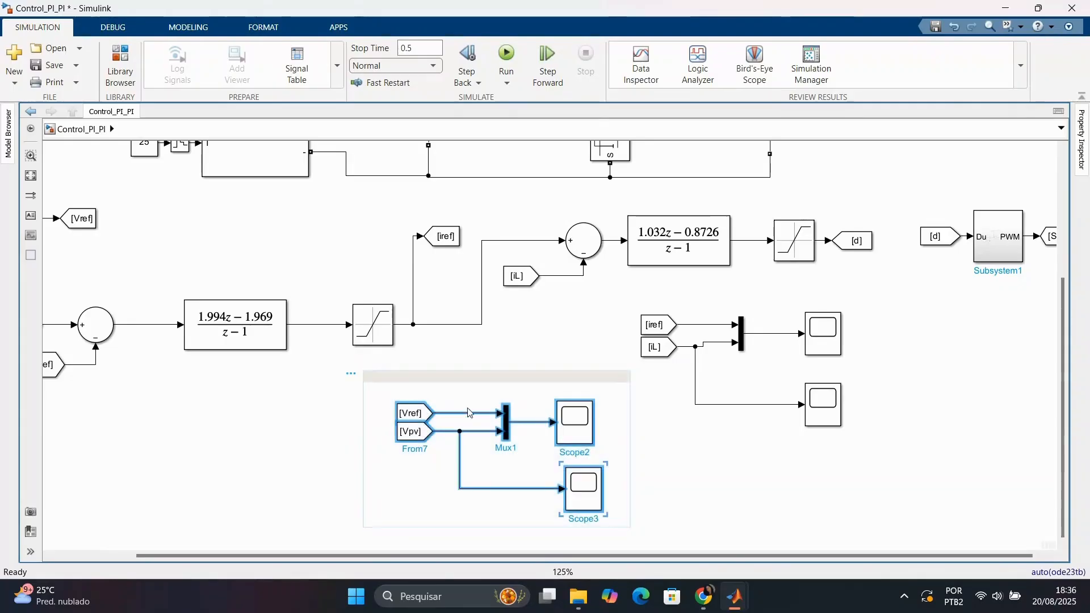
left_click_drag(575, 435, 823, 489)
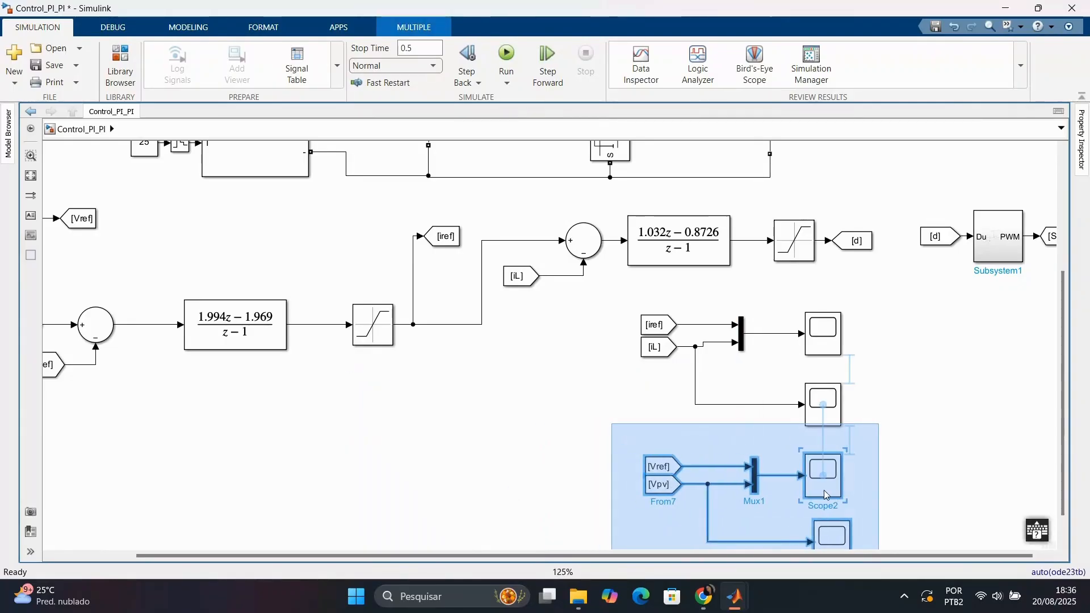
left_click(861, 452)
scroll(858, 406, "down", 1)
scroll(877, 511, "up", 1)
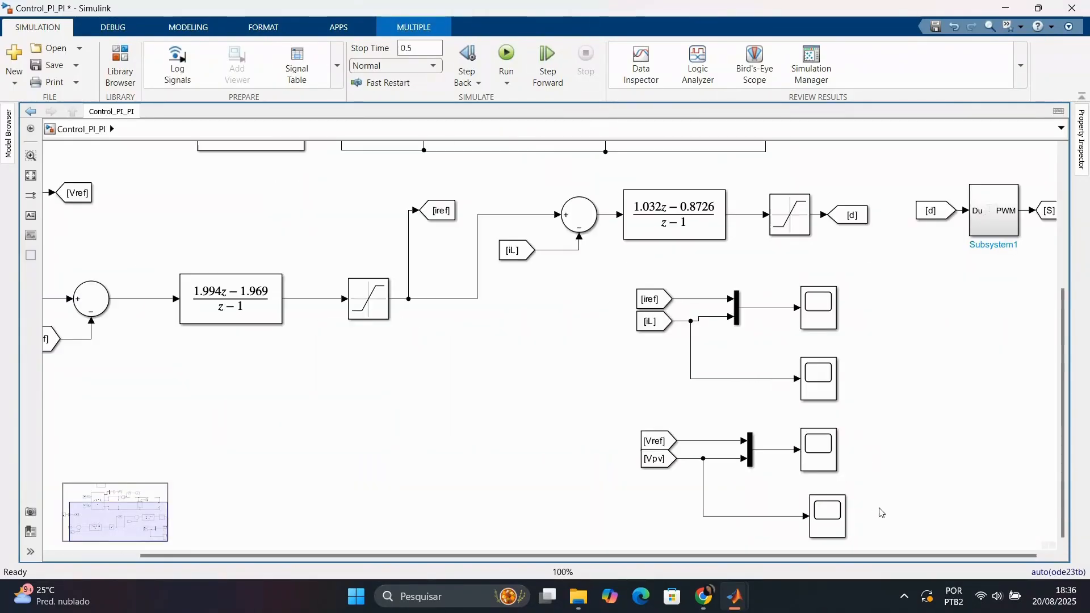
Delete the two lower logging Scopes branched from the [Vpv] and [iL] signals, together with their branch lines.
left_click_drag(773, 487, 872, 545)
key("Delete")
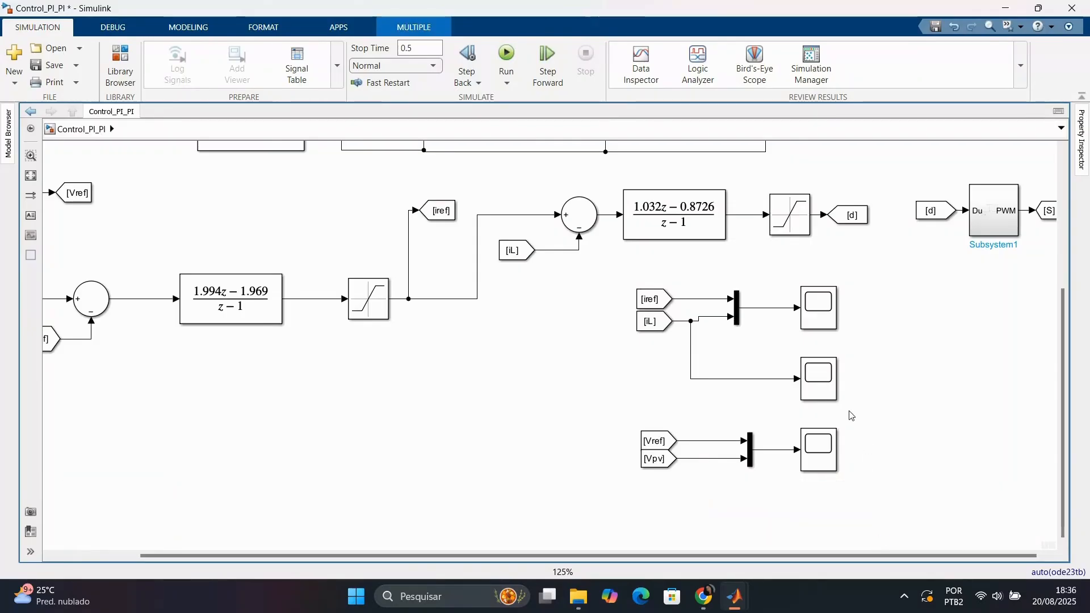
left_click_drag(846, 404, 738, 366)
key("Delete")
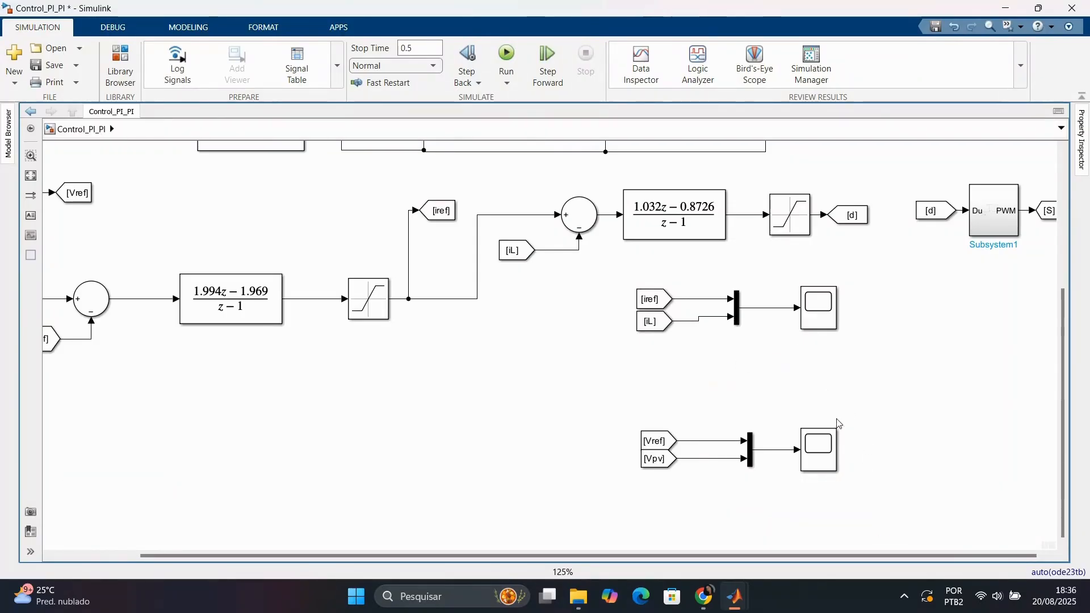
Add a Scope block from Simulink/Sinks and place it to the right, between the current and voltage Scopes.
double_click(844, 386)
type("s")
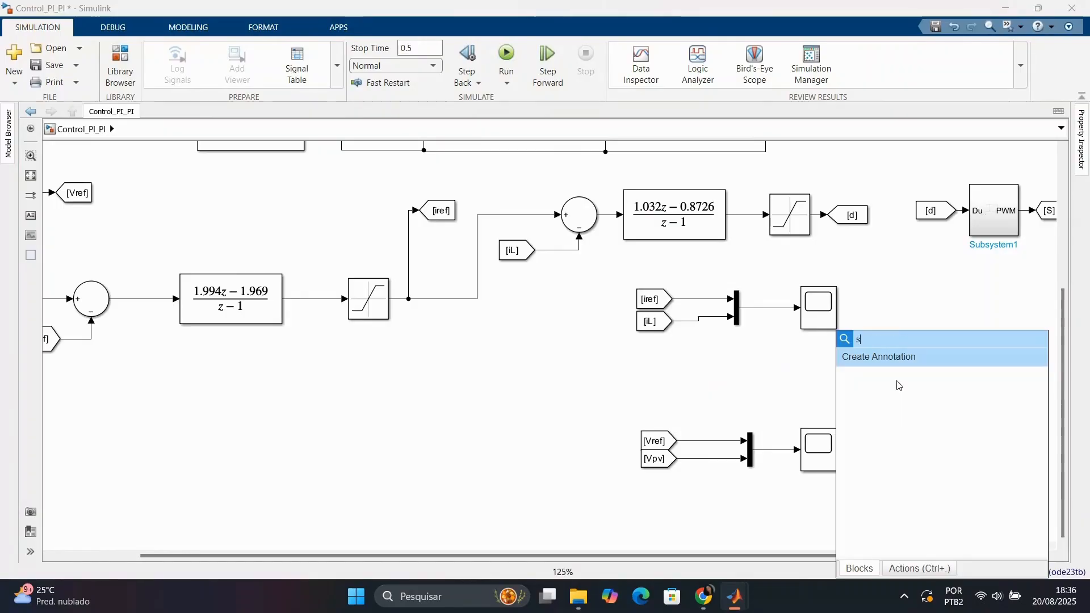
type("cope")
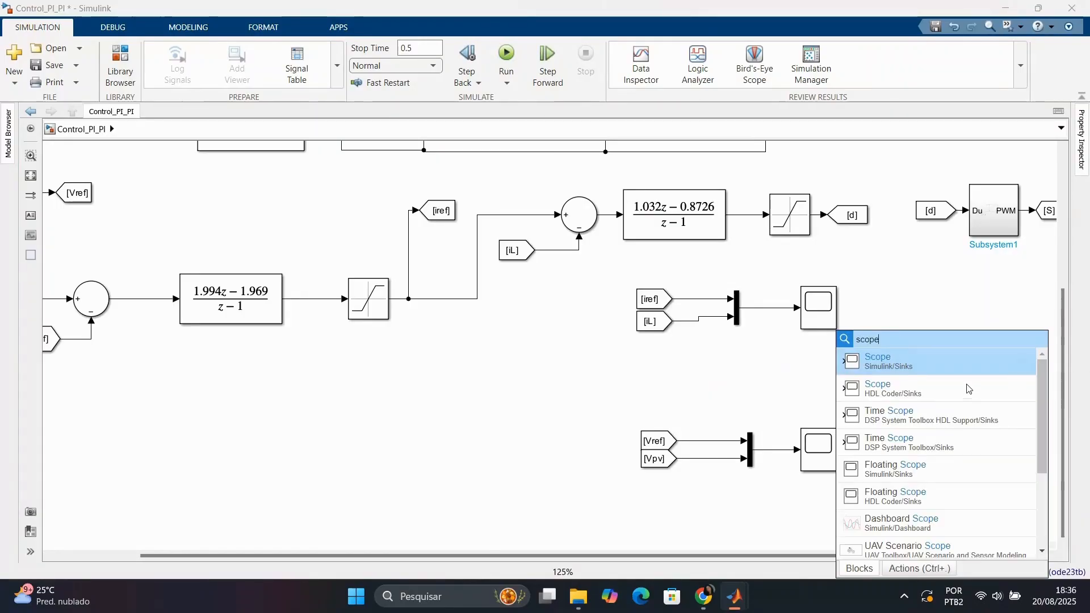
left_click(956, 365)
left_click_drag(850, 394, 896, 392)
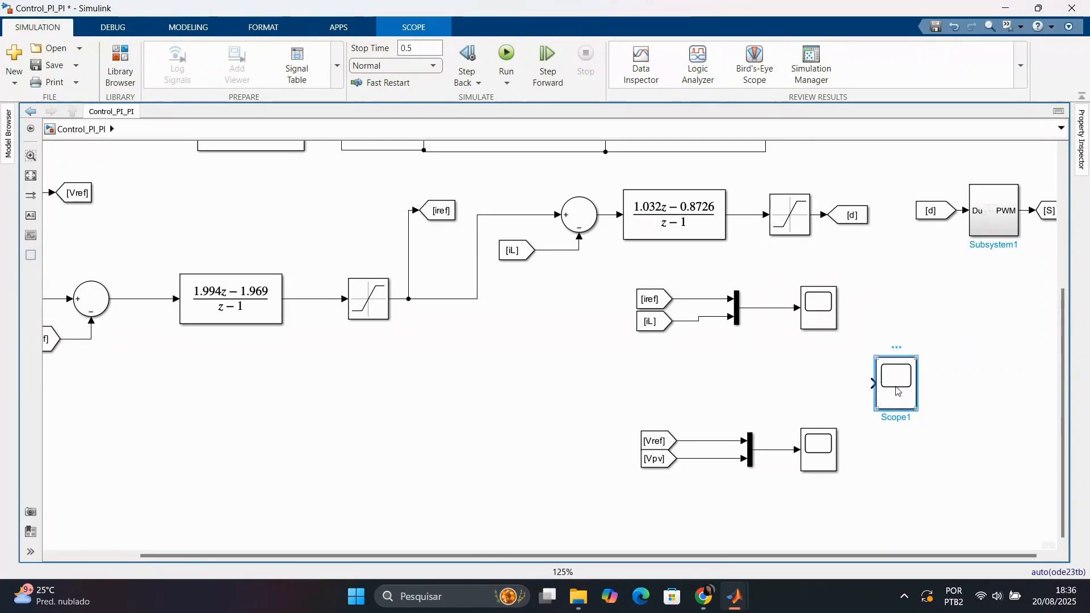
Configure the new Scope with 2 input ports and a layout of two vertically stacked displays.
double_click(898, 391)
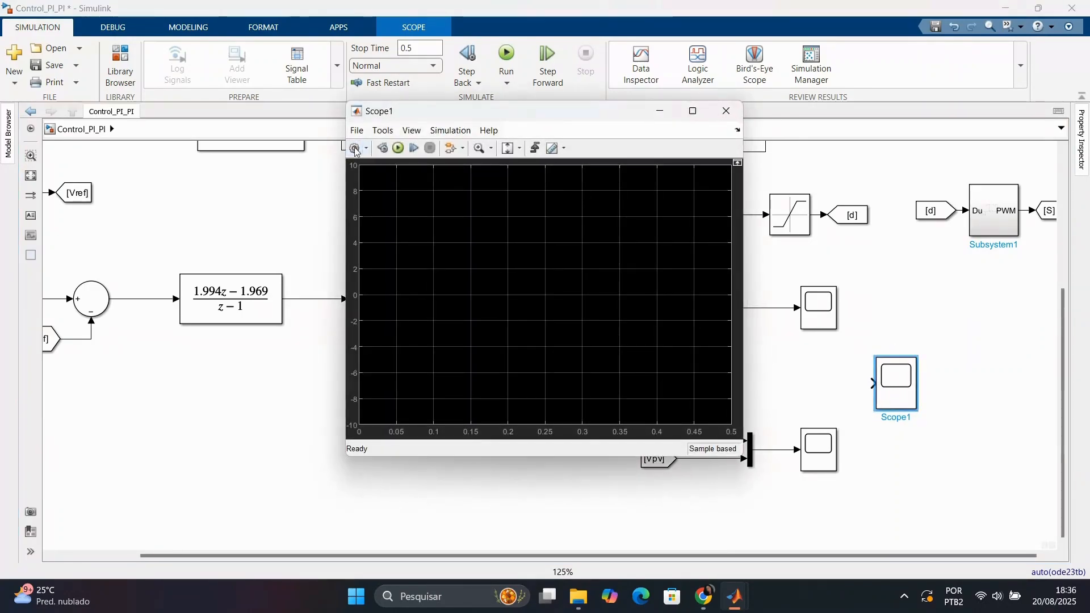
left_click(355, 148)
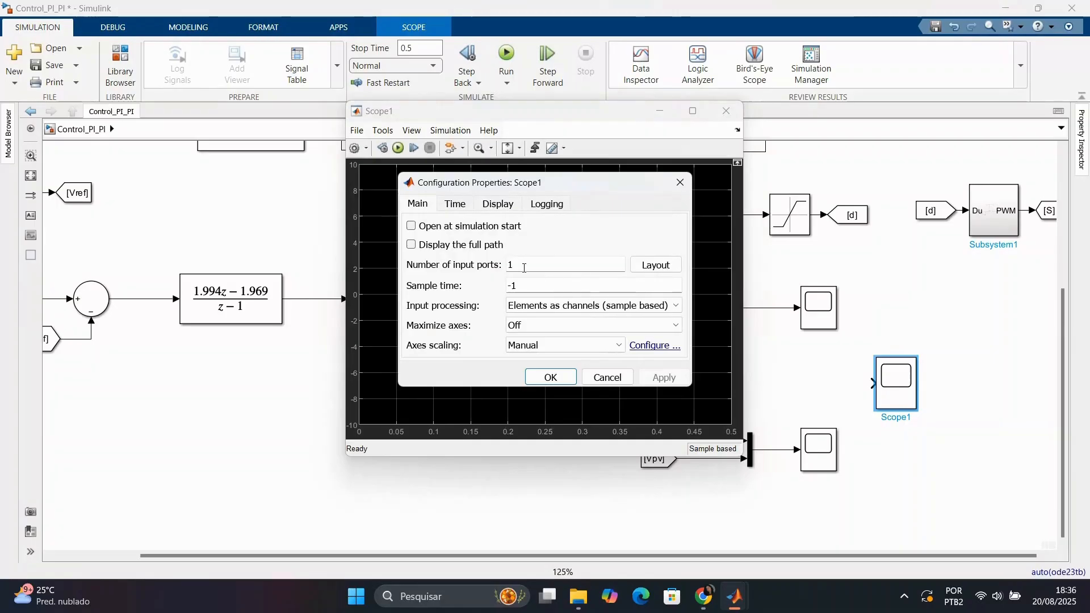
left_click(642, 266)
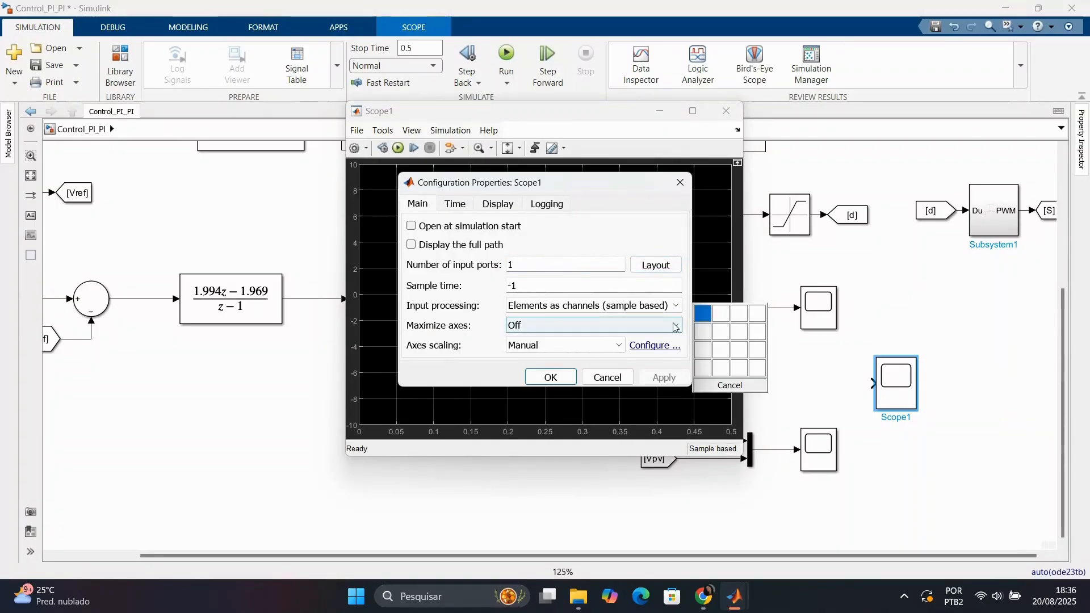
left_click(704, 332)
double_click(519, 265)
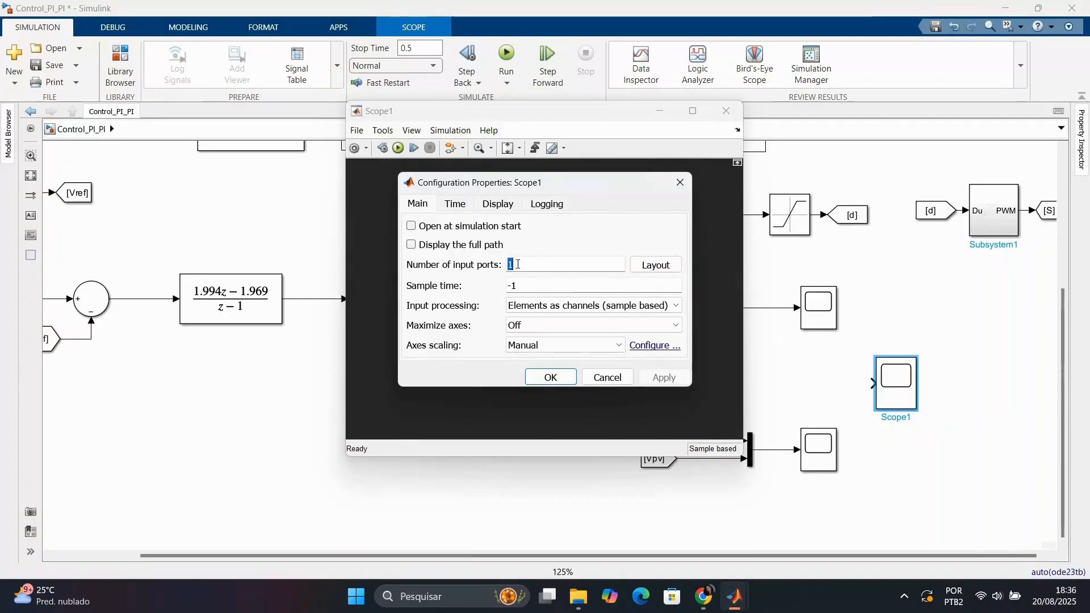
type("2")
left_click(664, 378)
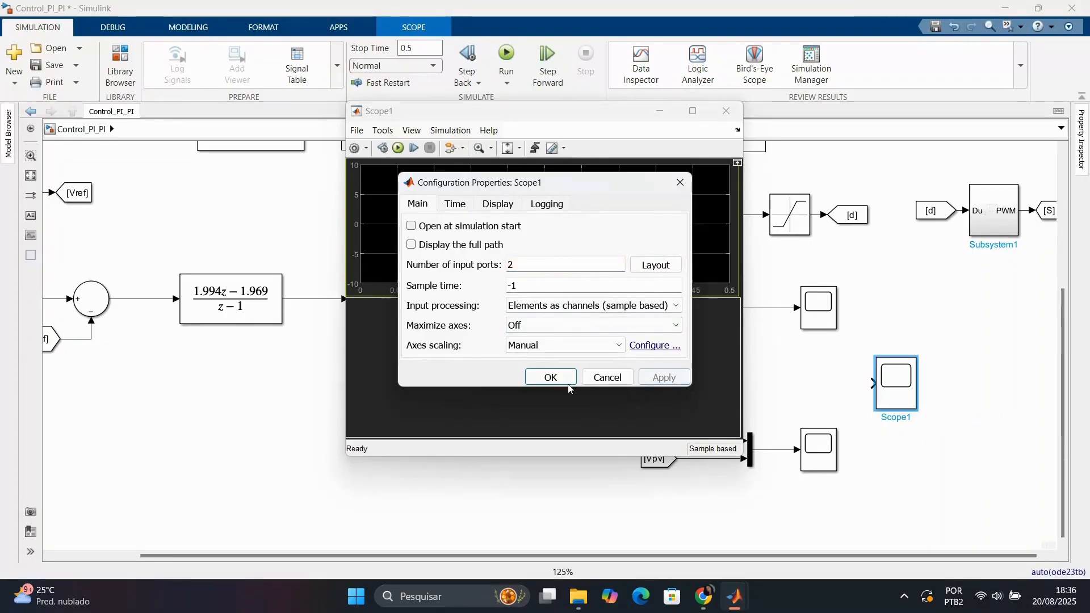
left_click(560, 382)
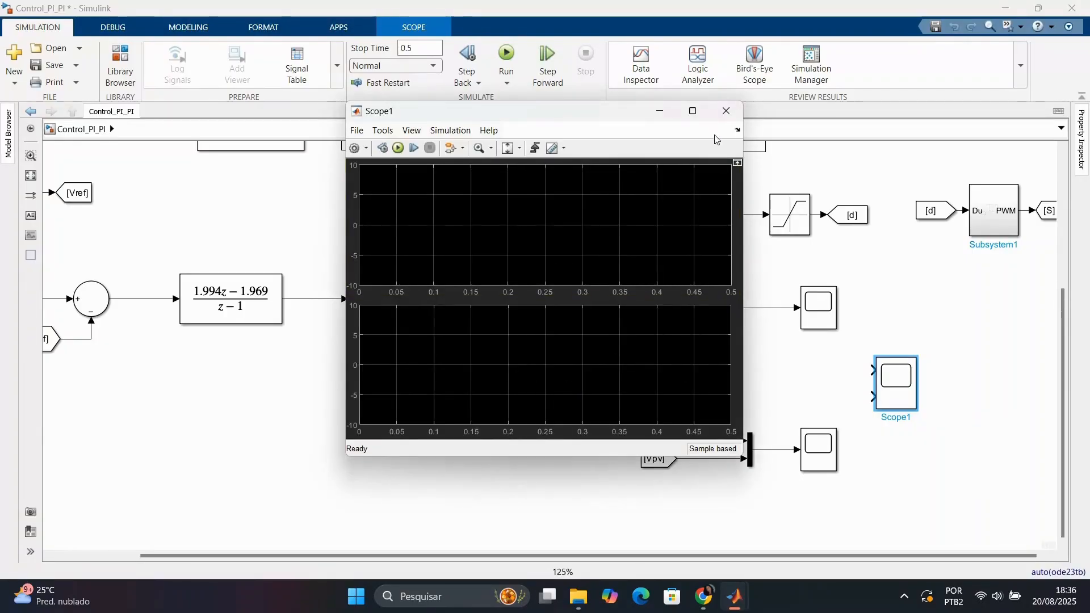
left_click(726, 110)
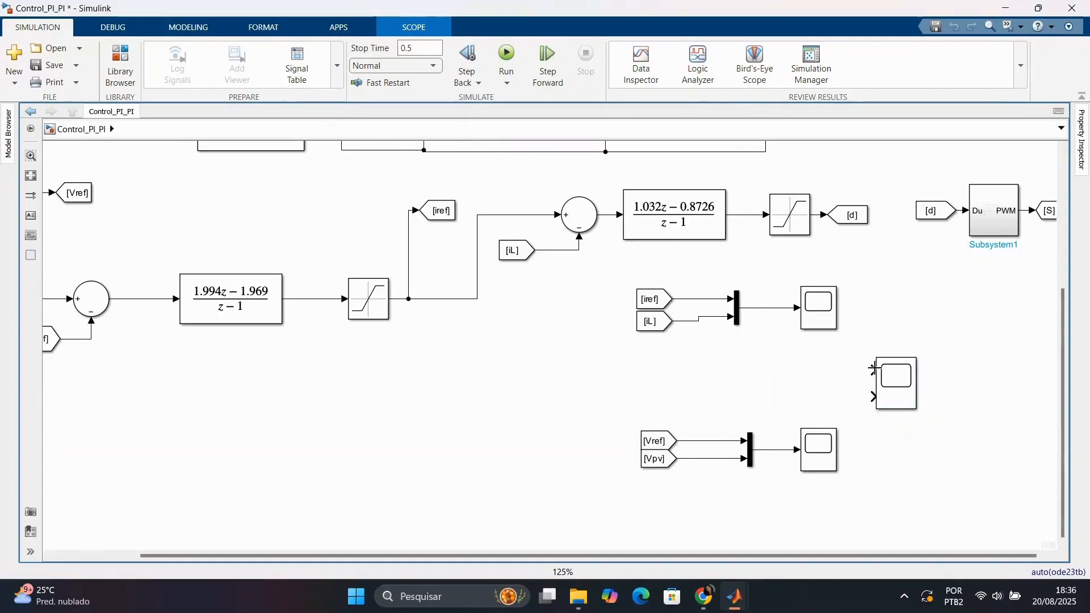
Branch the current Mux output to the new Scope's first input and the voltage Mux output to its second input.
mouse_move(874, 369)
left_mouse_down()
mouse_move(751, 340)
mouse_move(757, 311)
left_mouse_up()
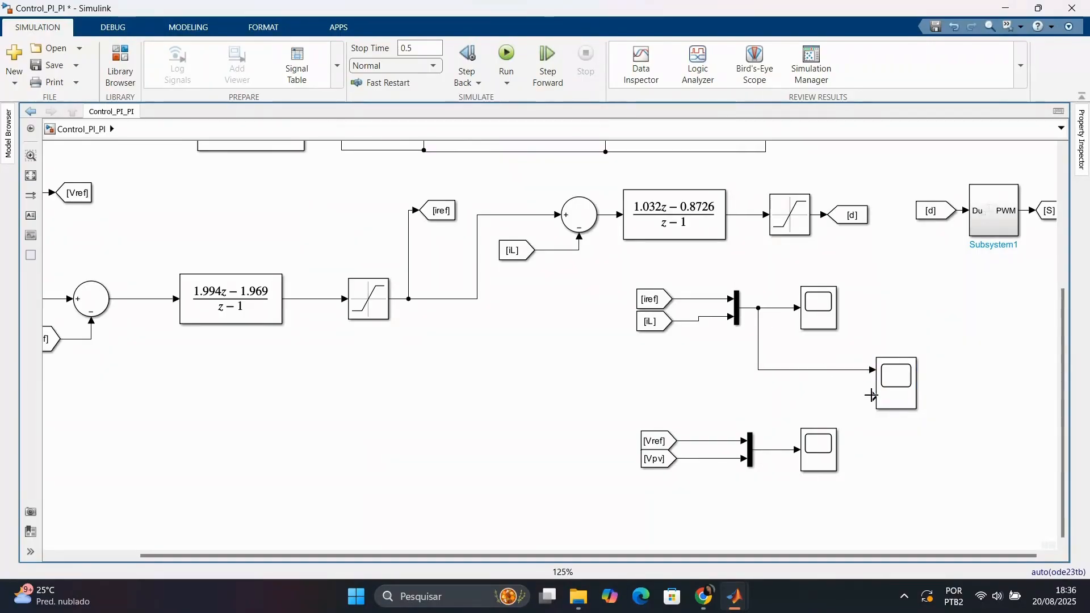
left_click_drag(873, 395, 766, 451)
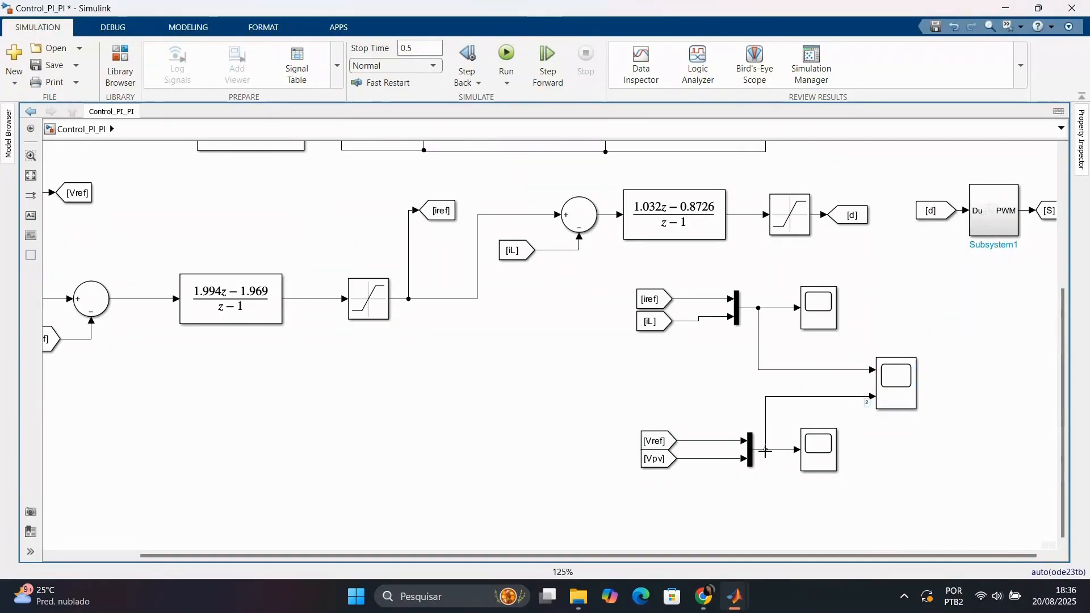
left_click(893, 387)
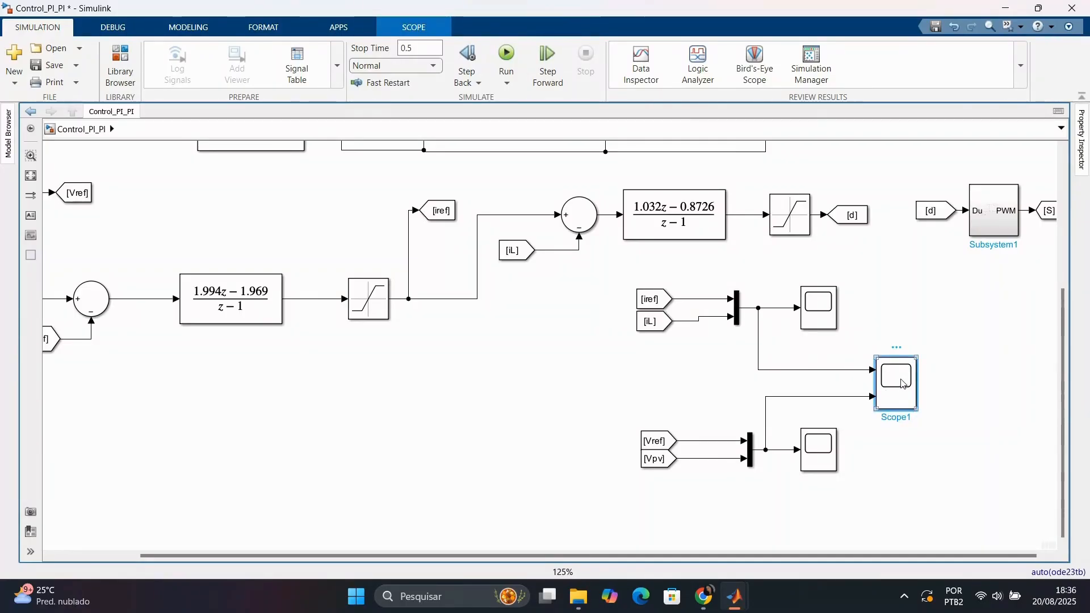
View the two-input Scope maximized and examine the current and voltage responses around the 0.25 s reference step, then close it.
double_click(902, 384)
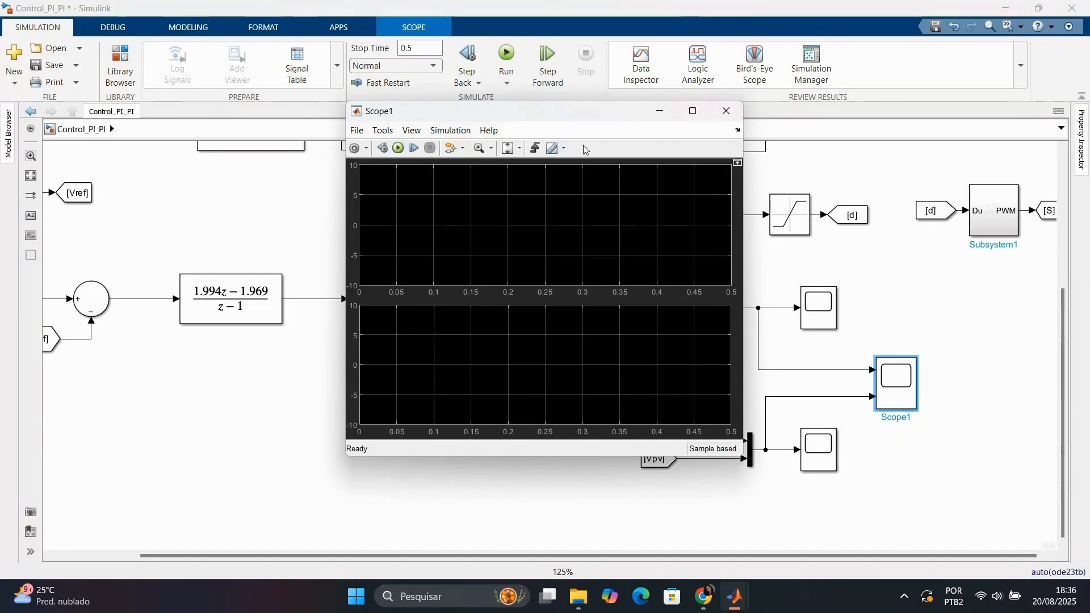
left_click(694, 111)
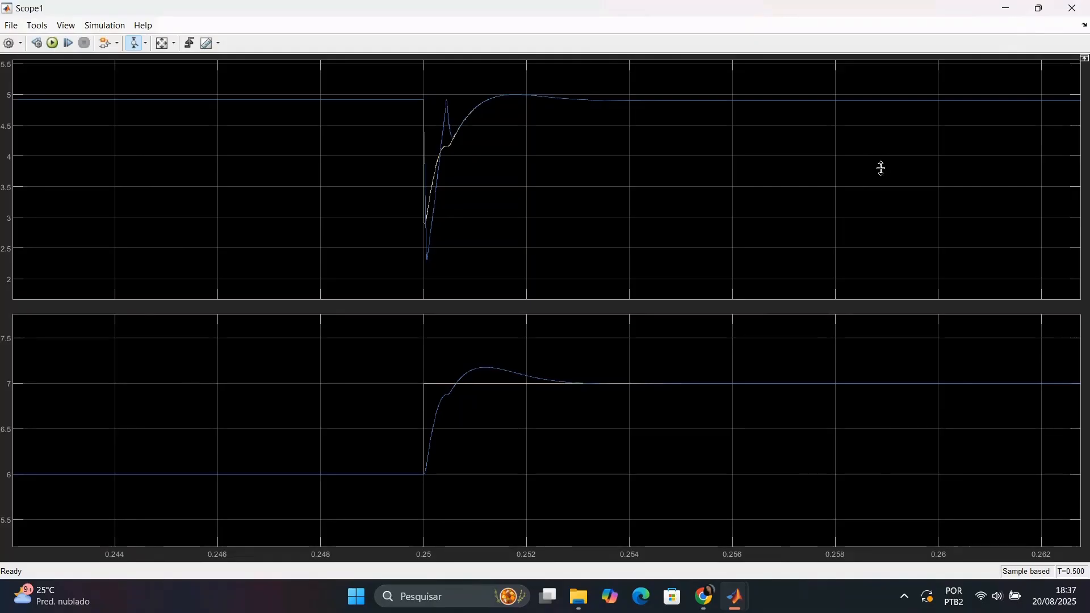
left_click(1085, 8)
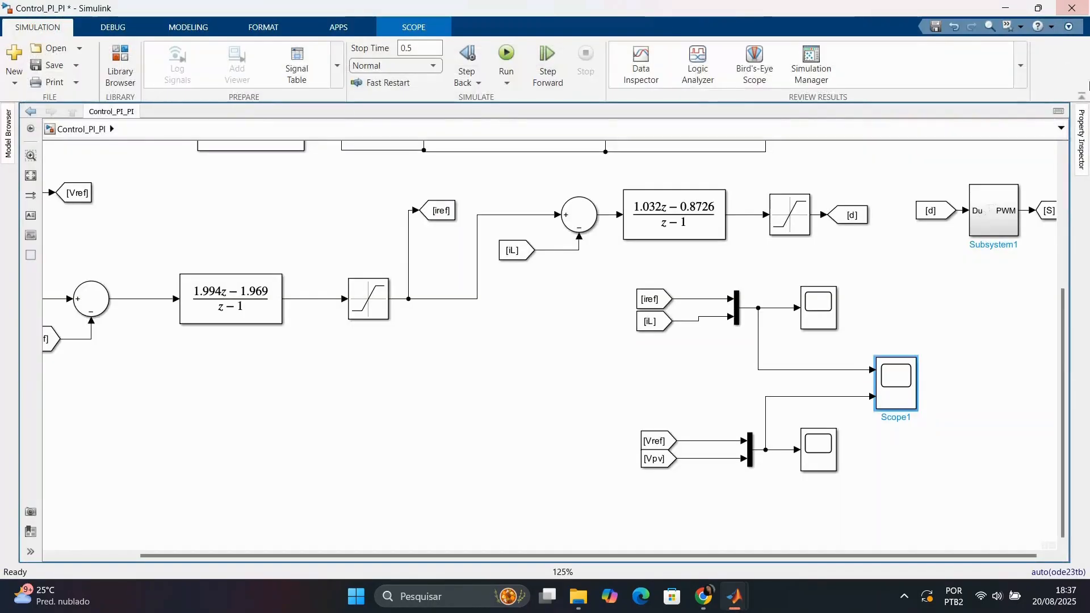